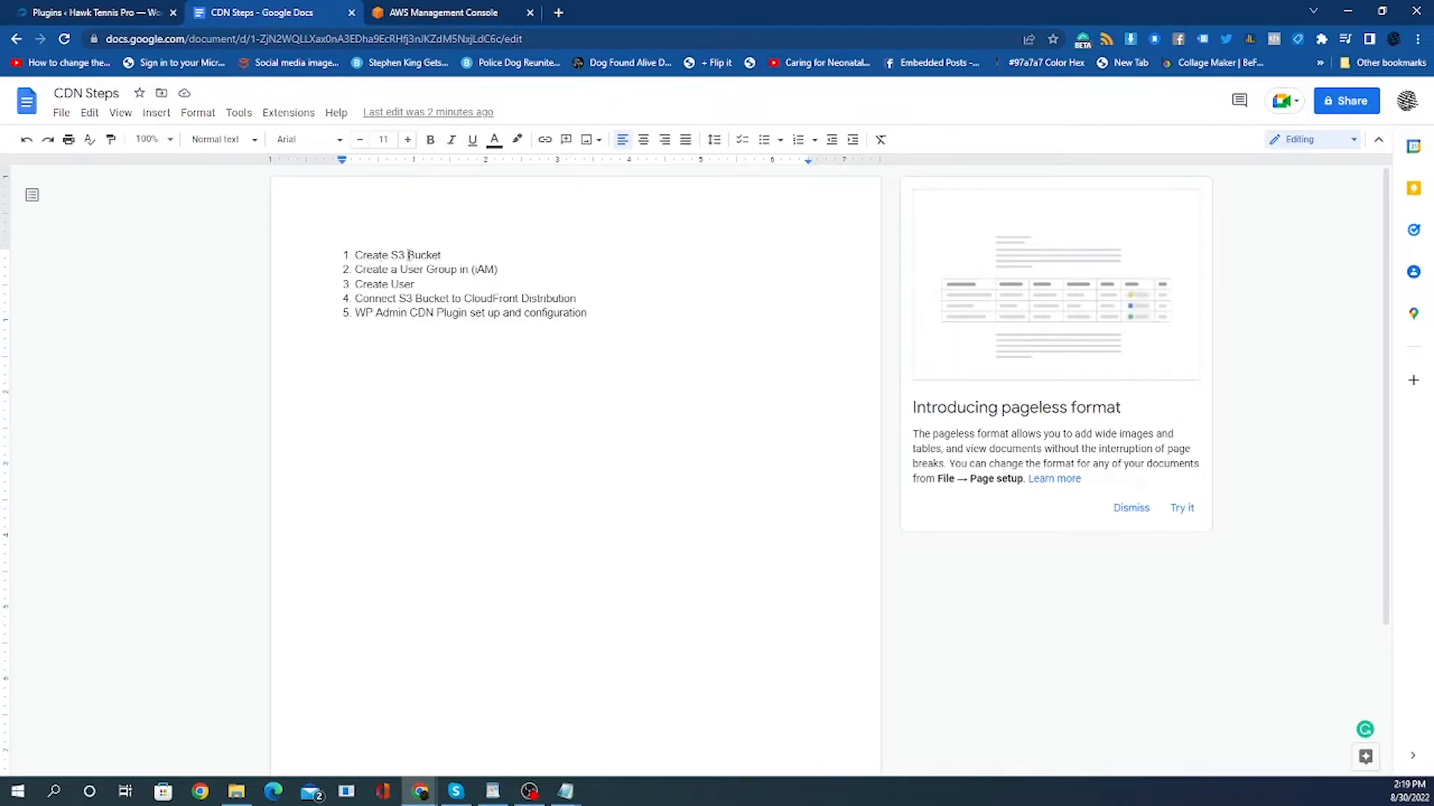
Review the five CDN setup steps listed in the CDN Steps document.
drag(408, 255, 451, 255)
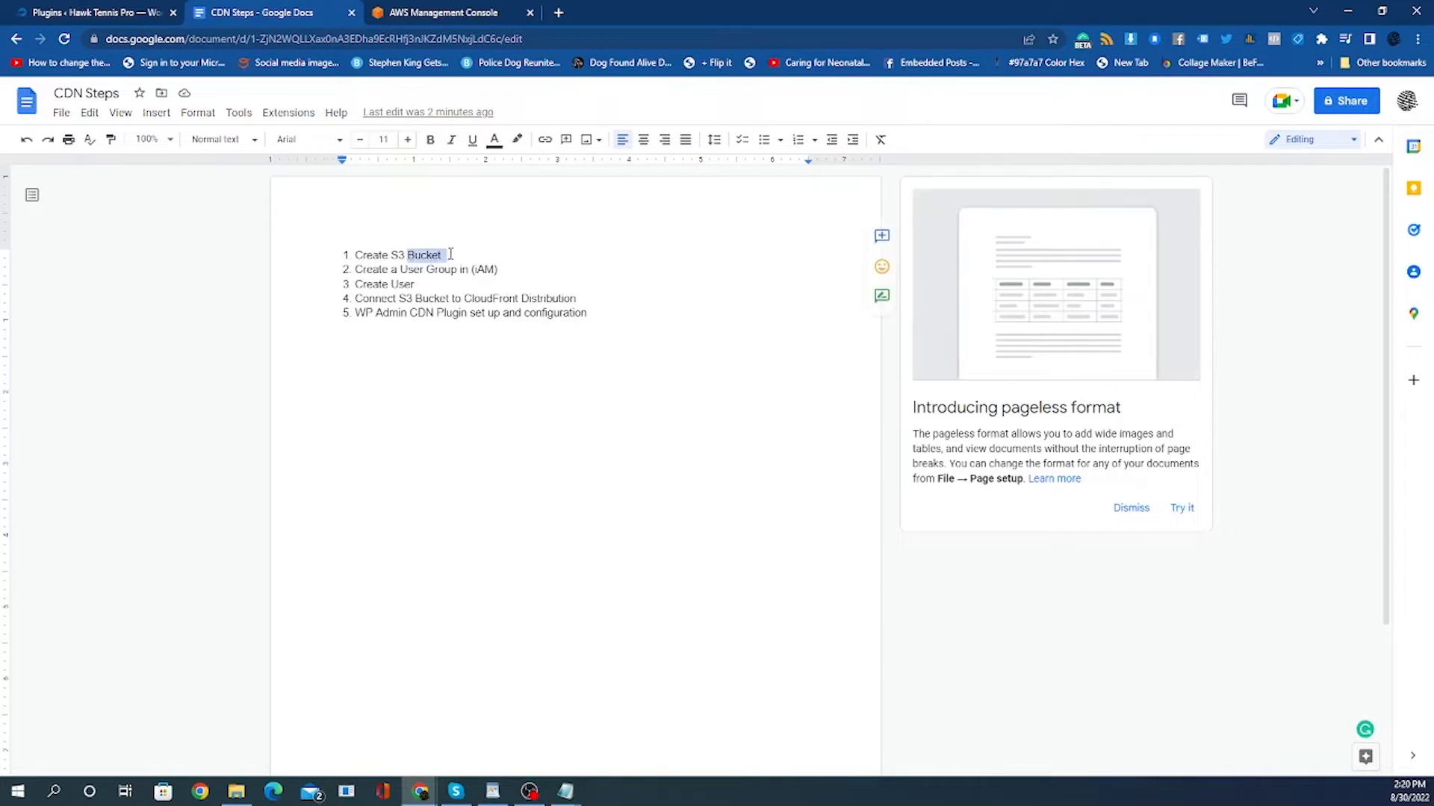
click(451, 256)
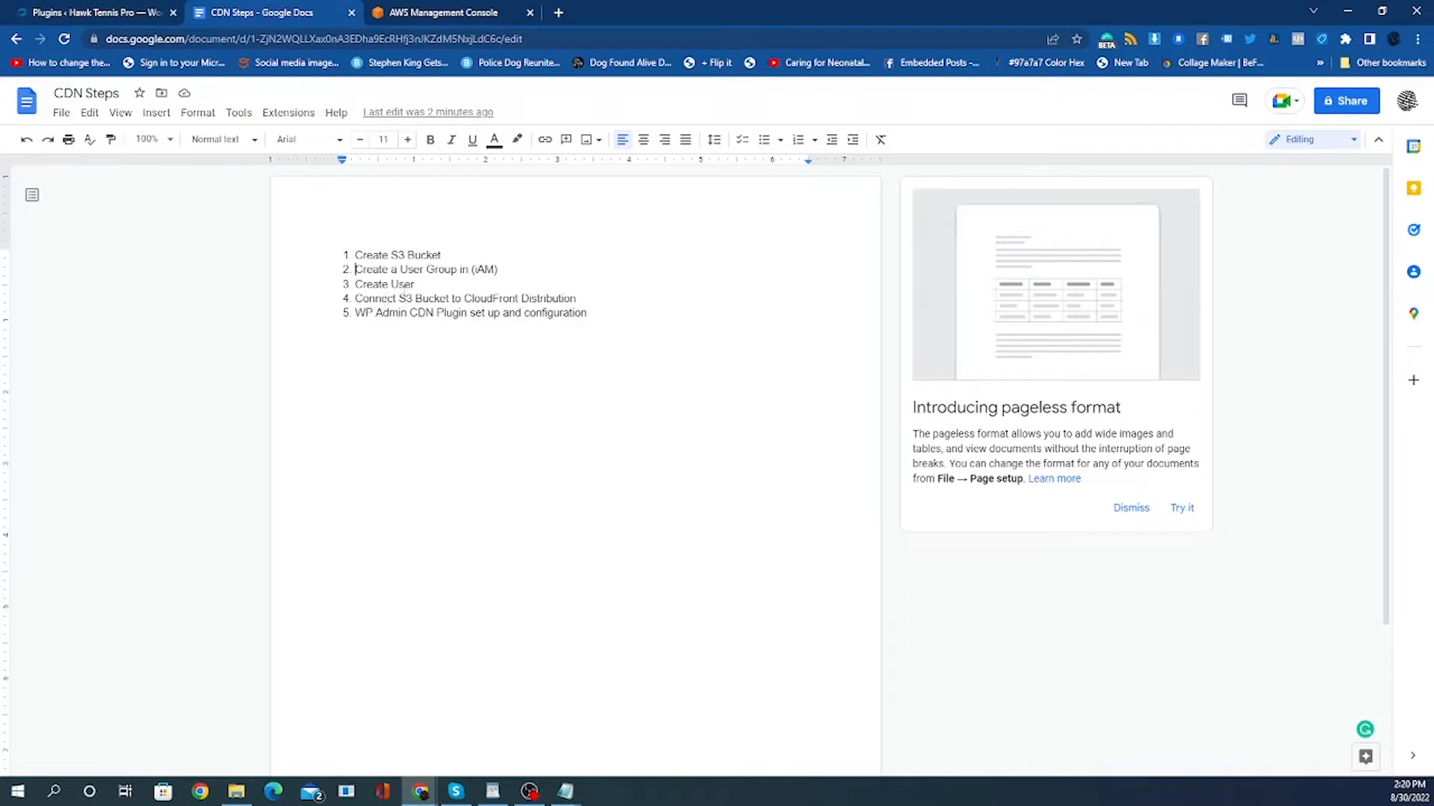
click(427, 270)
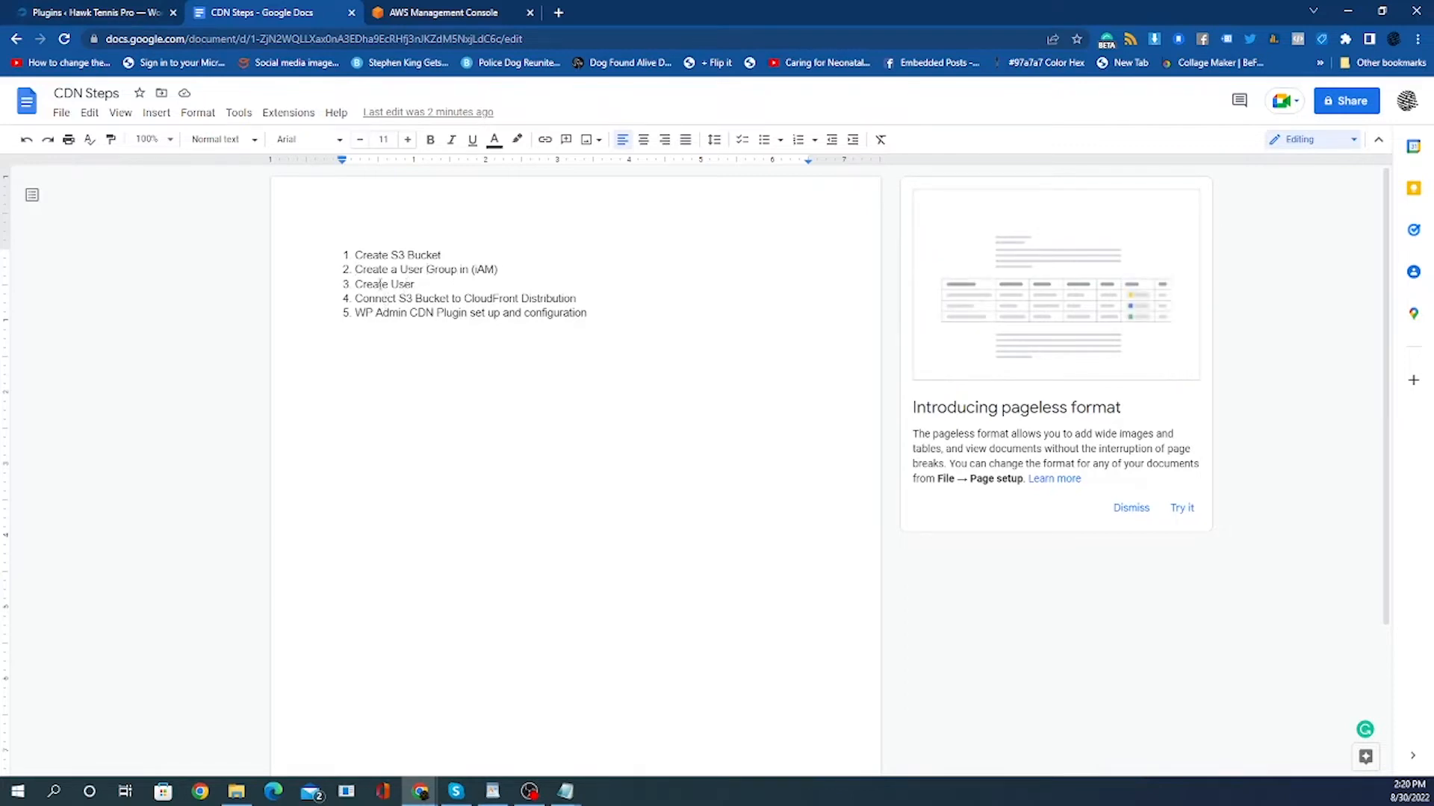
click(454, 286)
drag(356, 314, 564, 314)
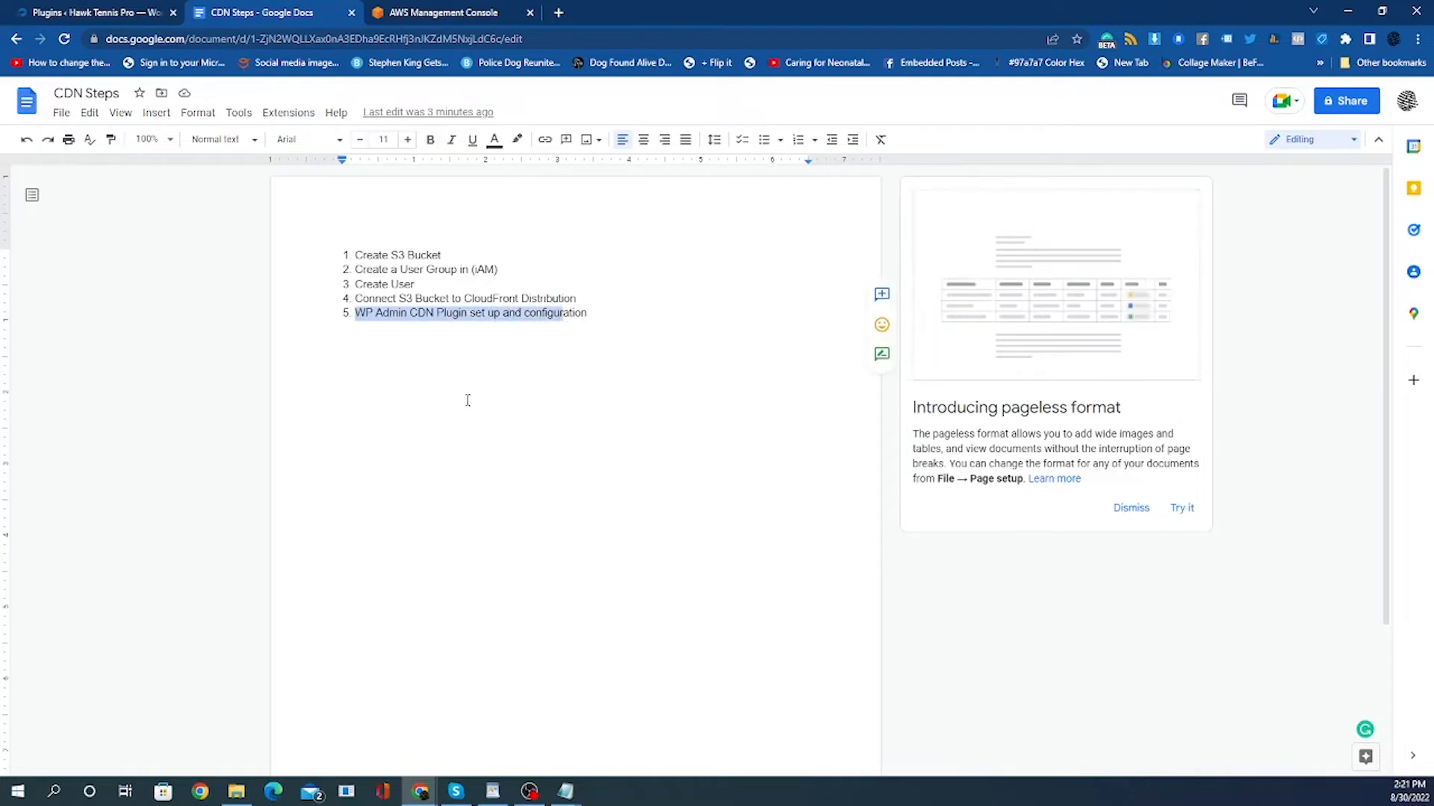
click(442, 405)
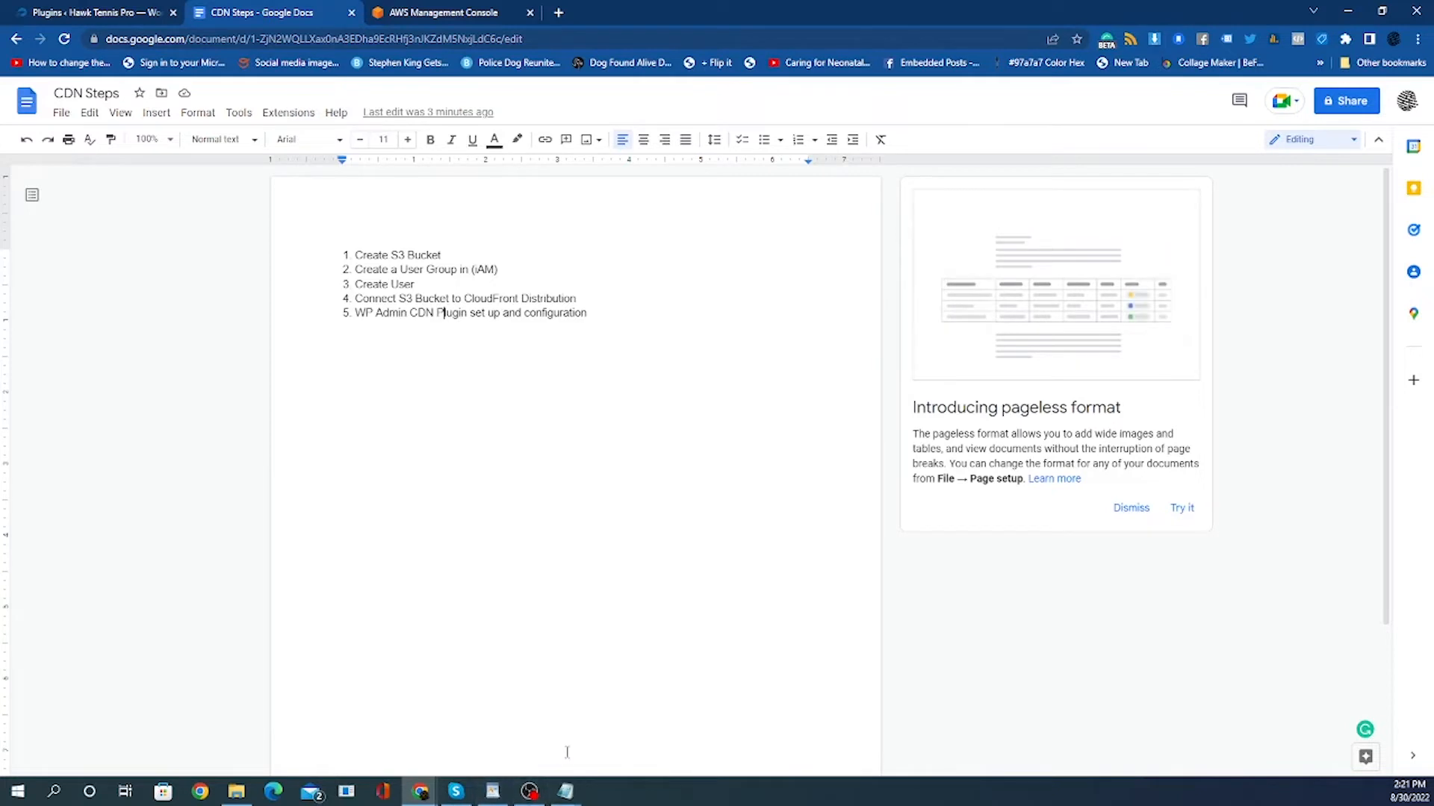
Switch to the AWS Management Console tab and open the console sign-in page.
click(458, 14)
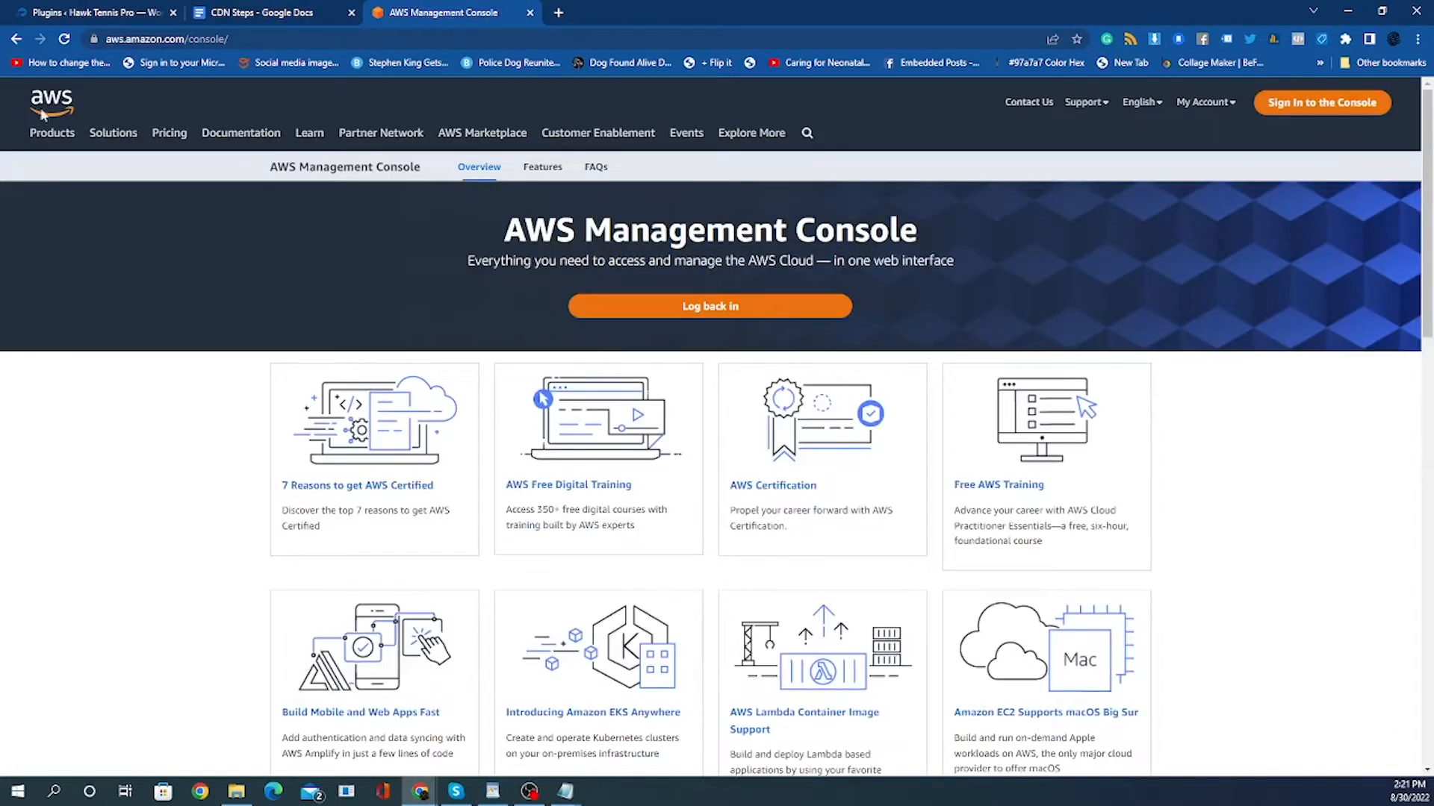
click(147, 41)
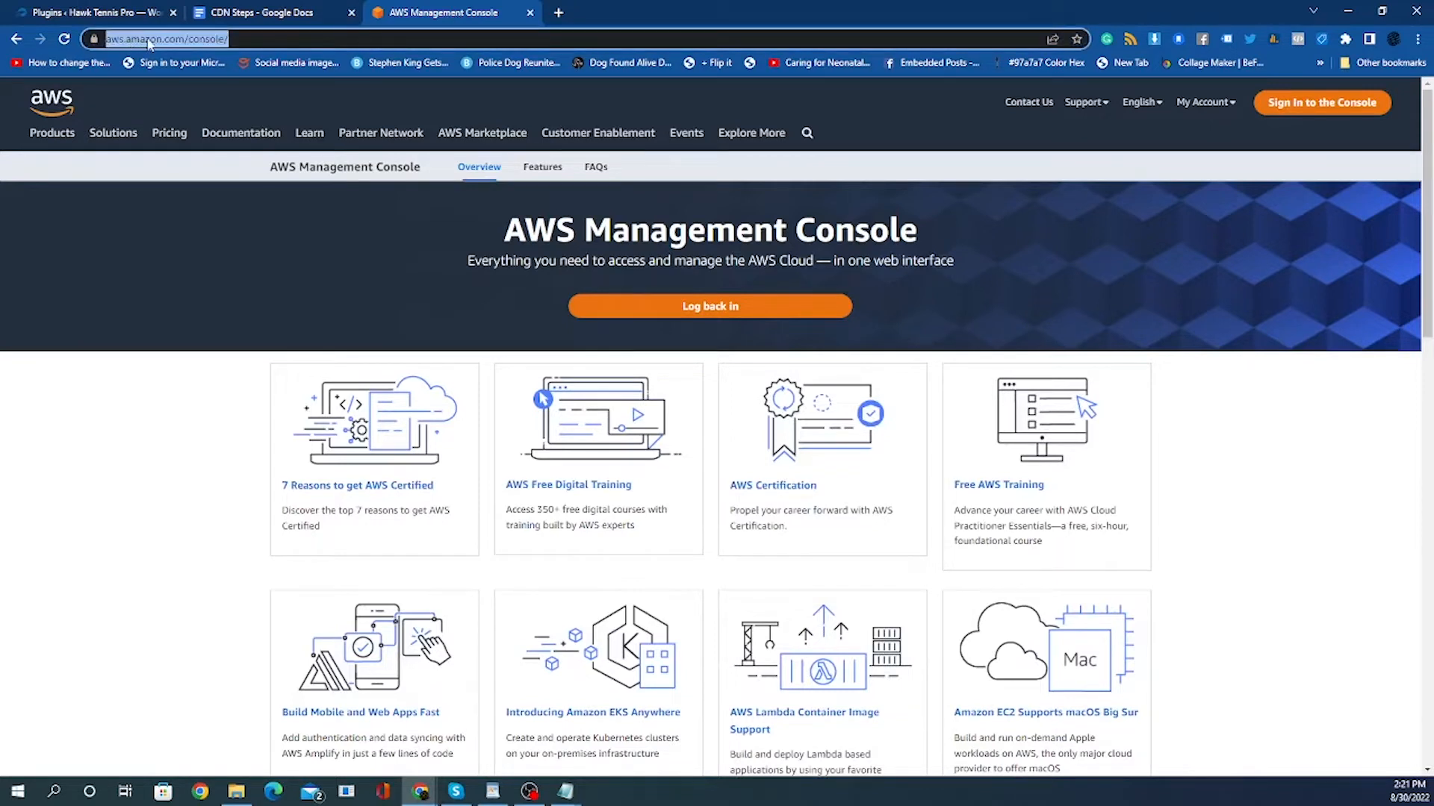
click(149, 39)
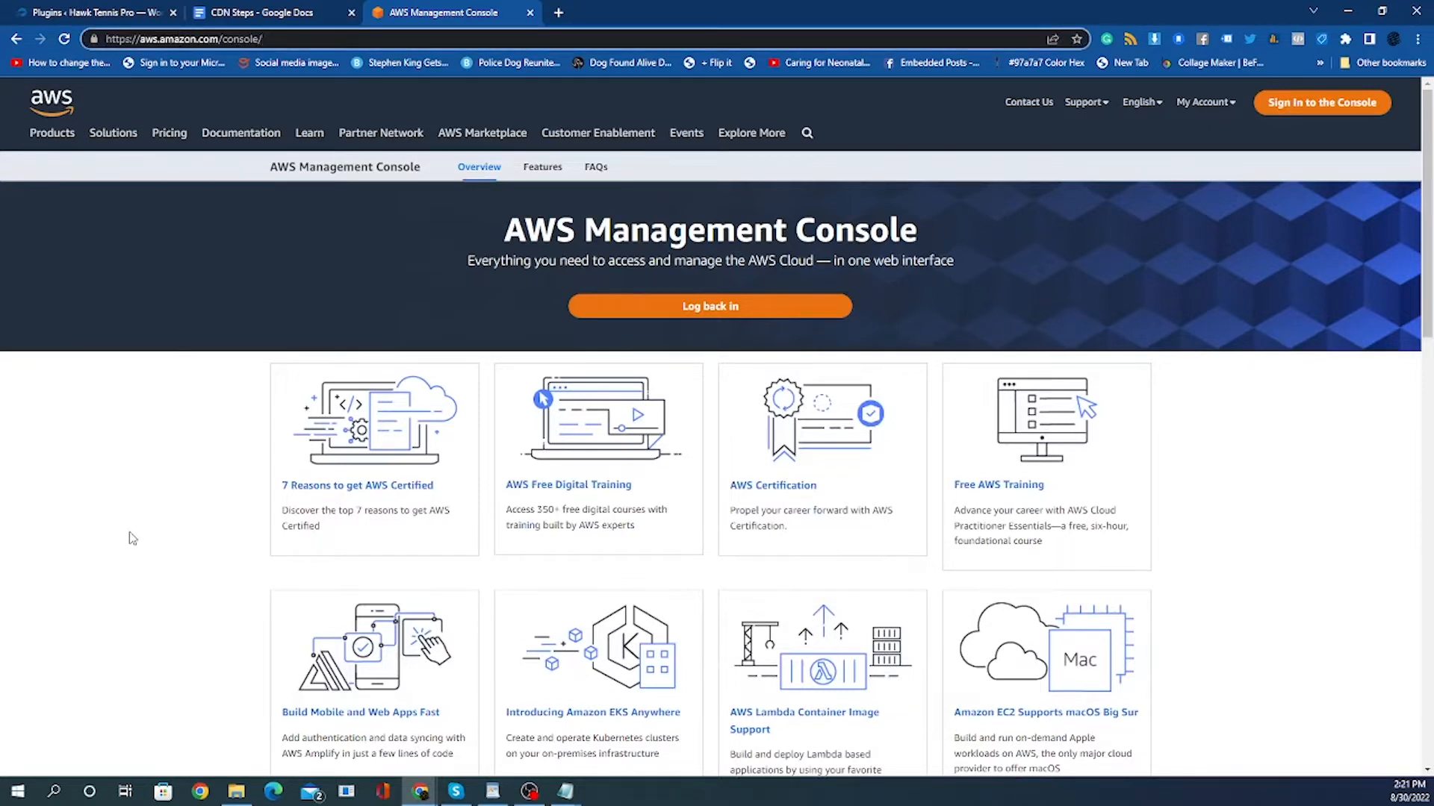
click(148, 478)
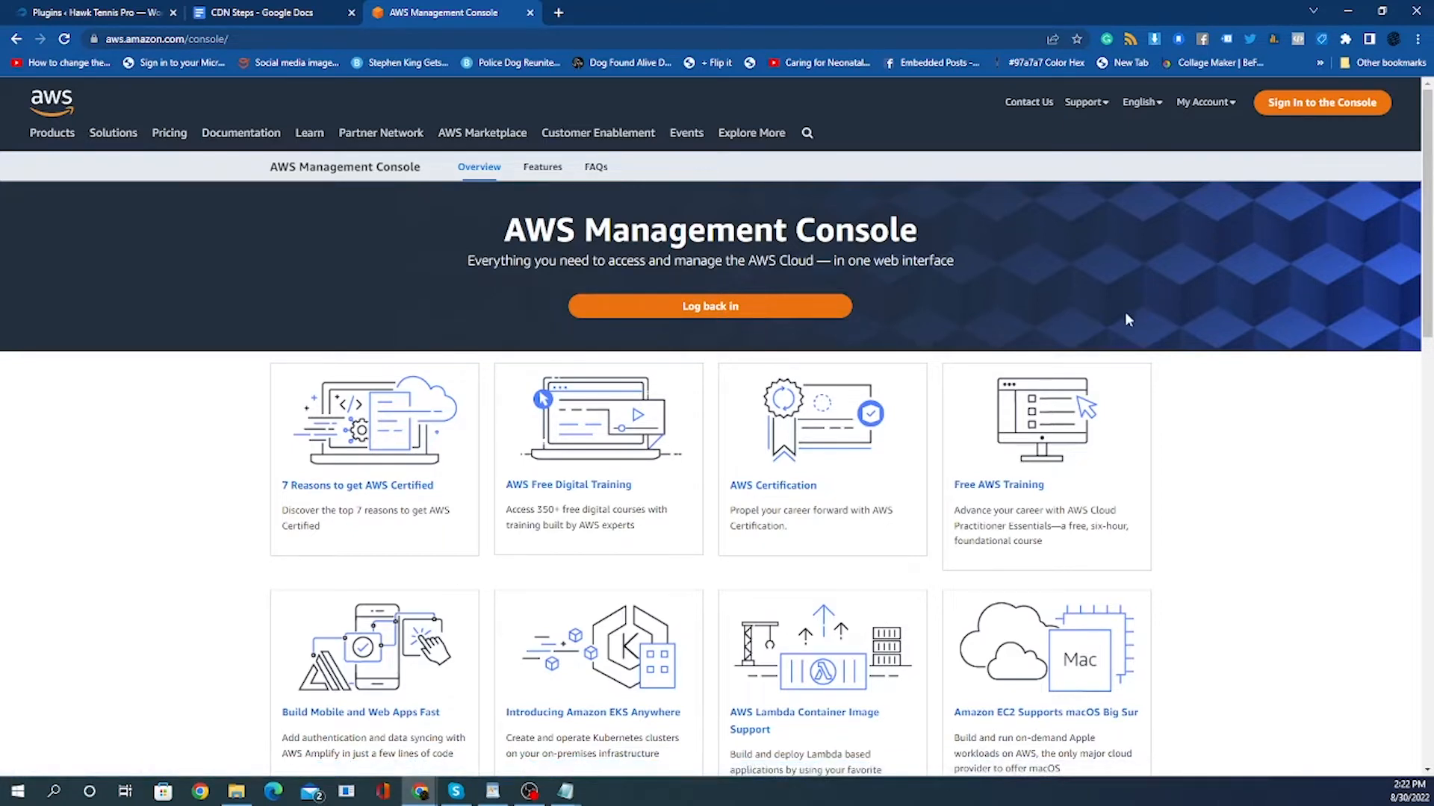
click(1314, 109)
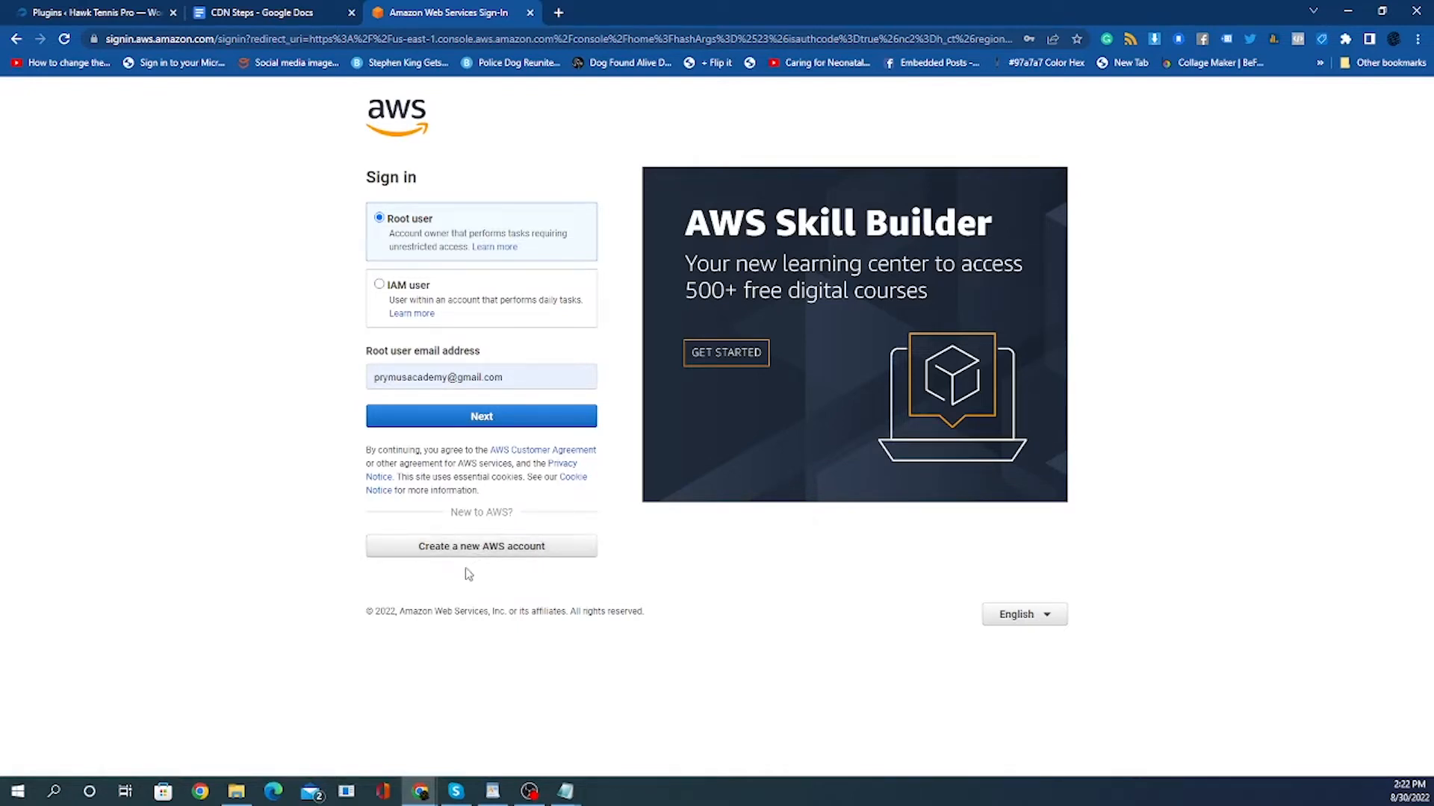
Sign in to the AWS console as the root user, entering the account password.
click(516, 548)
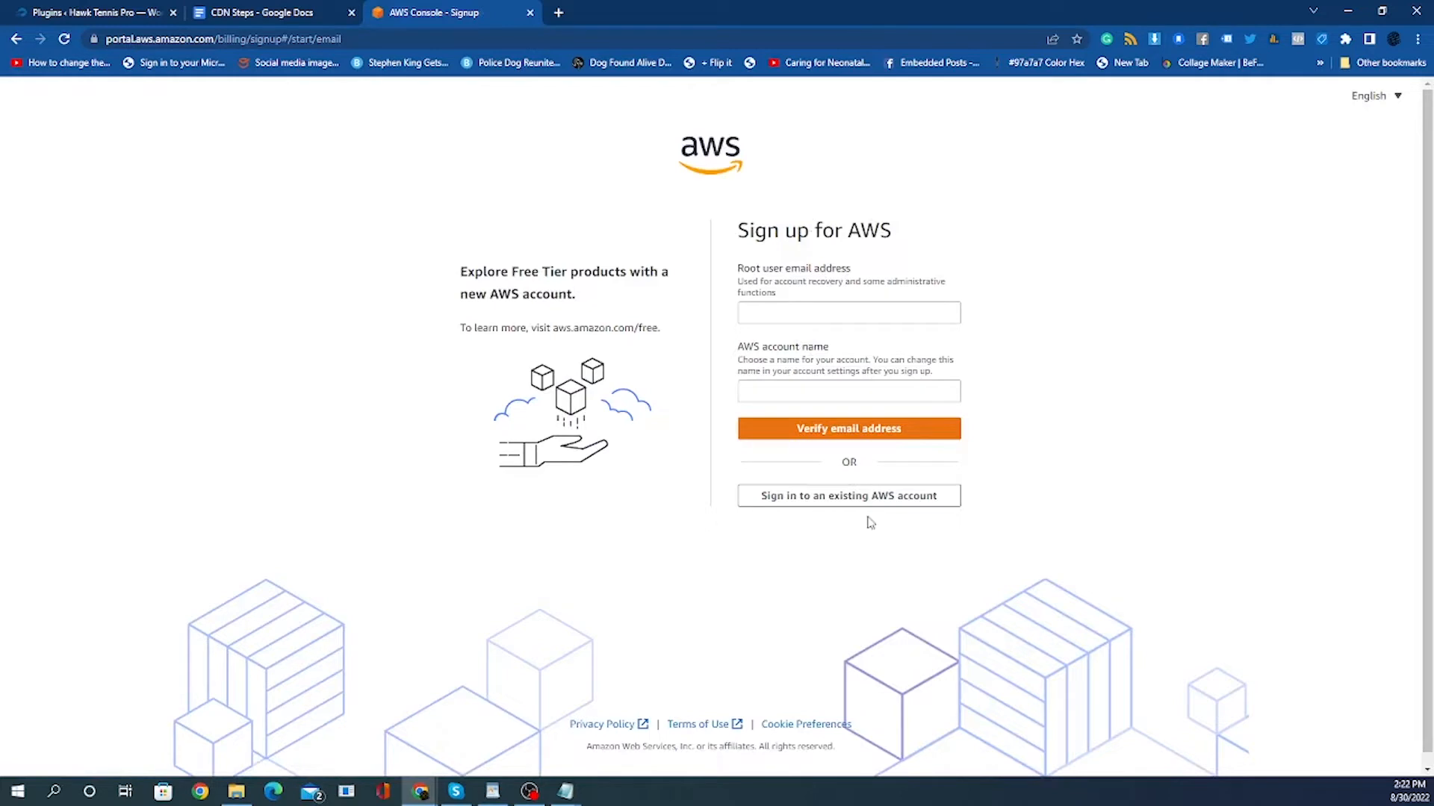
click(16, 39)
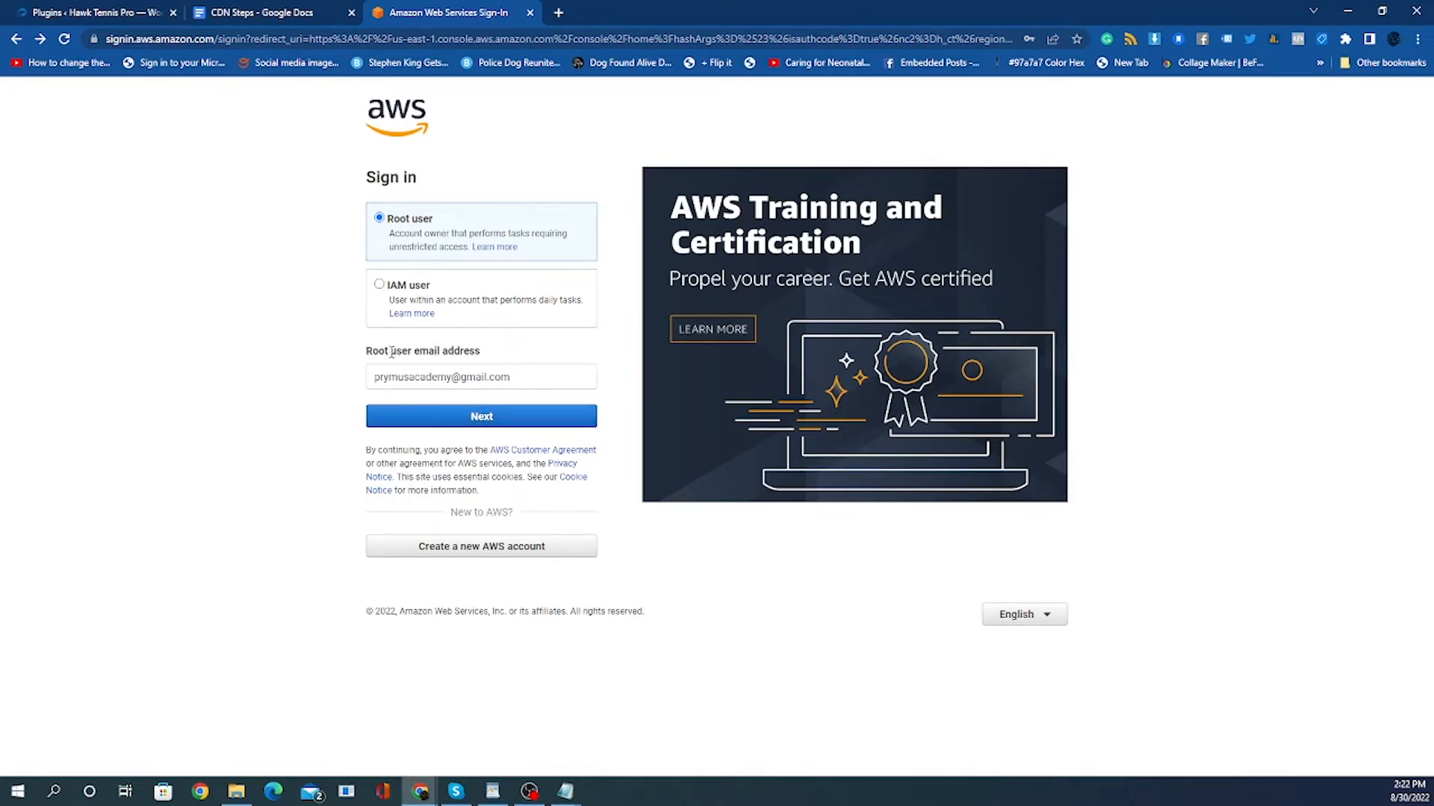
click(489, 419)
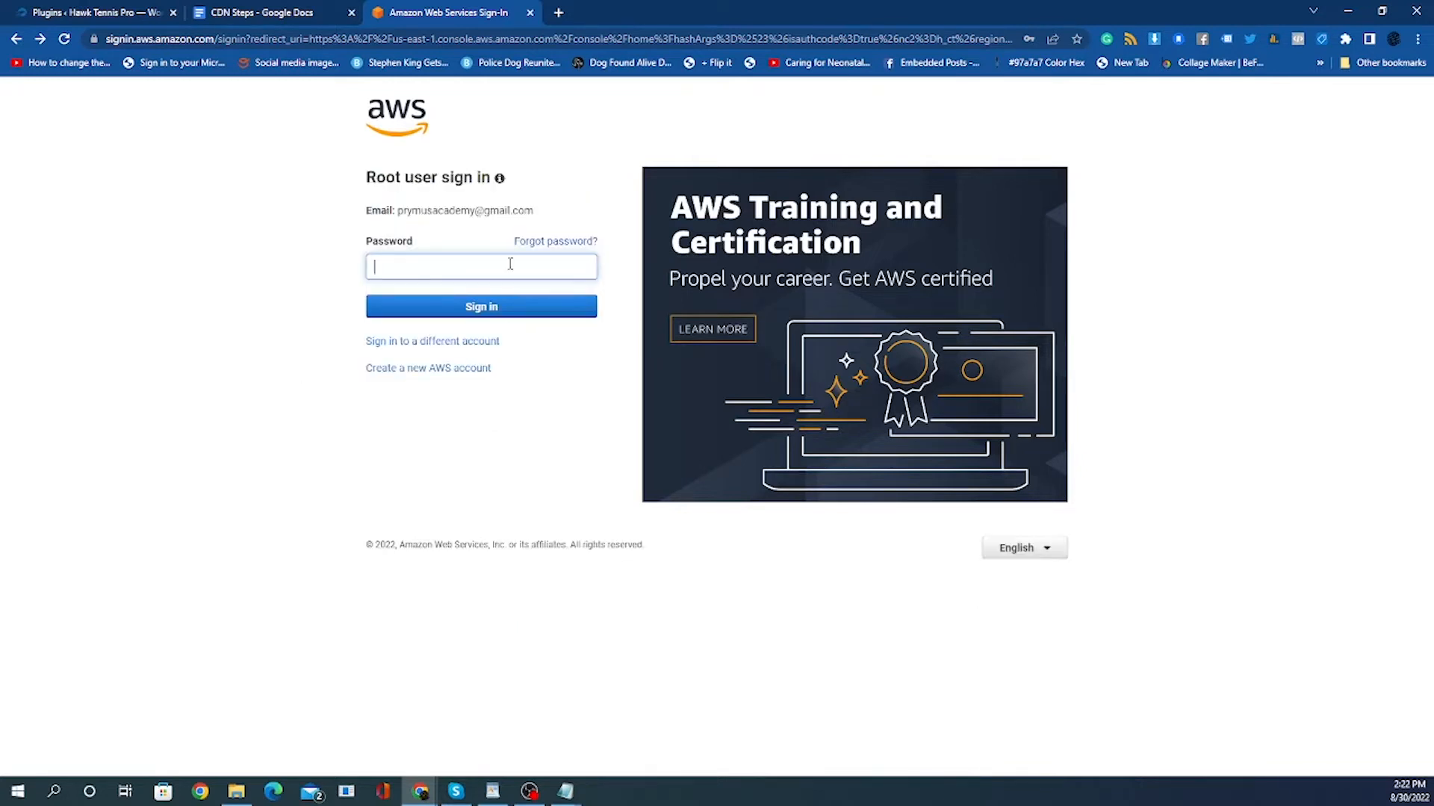
click(523, 266)
click(681, 286)
click(503, 312)
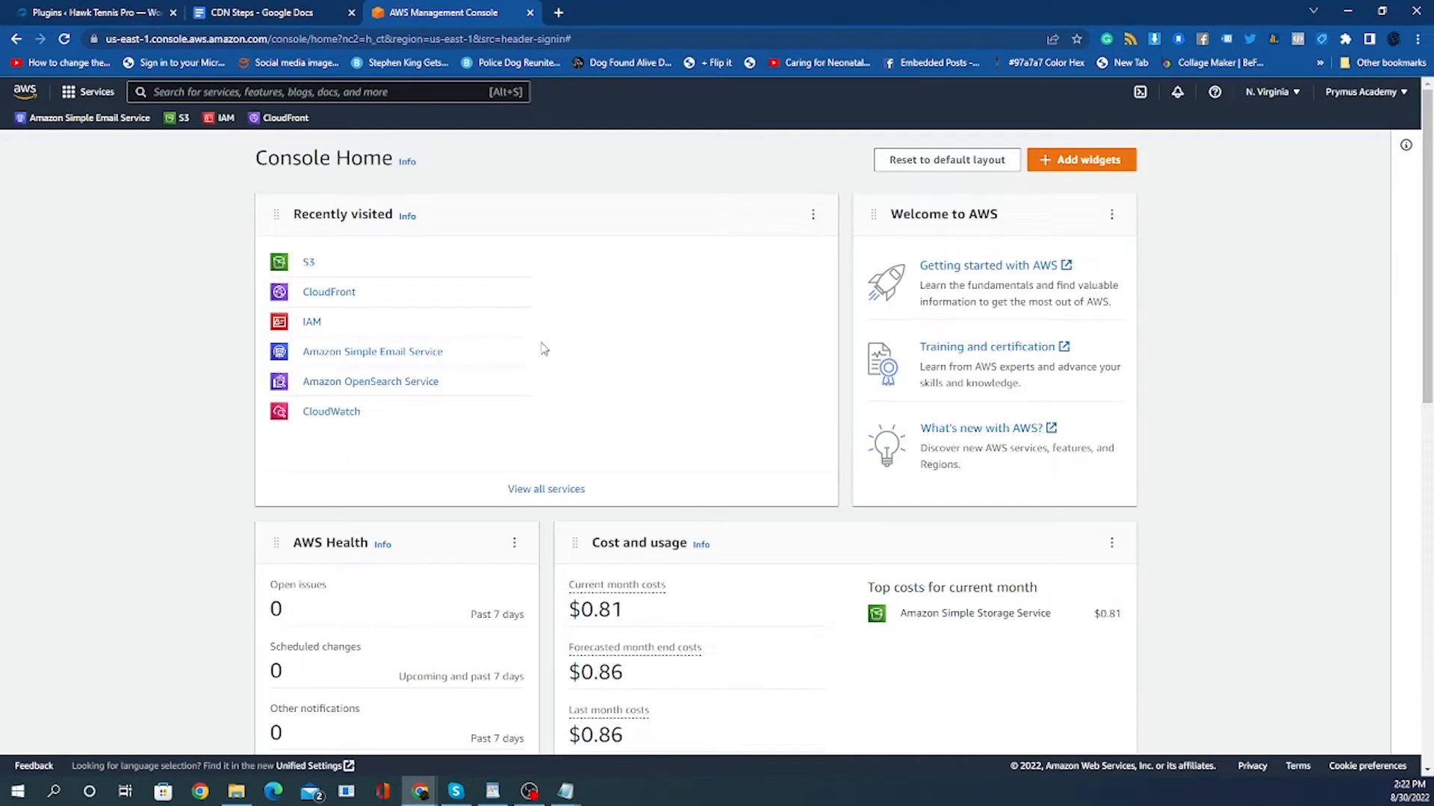
Browse the Console Home widgets and the list of services in the Services menu.
scroll(391, 358, down, 2)
scroll(526, 467, up, 2)
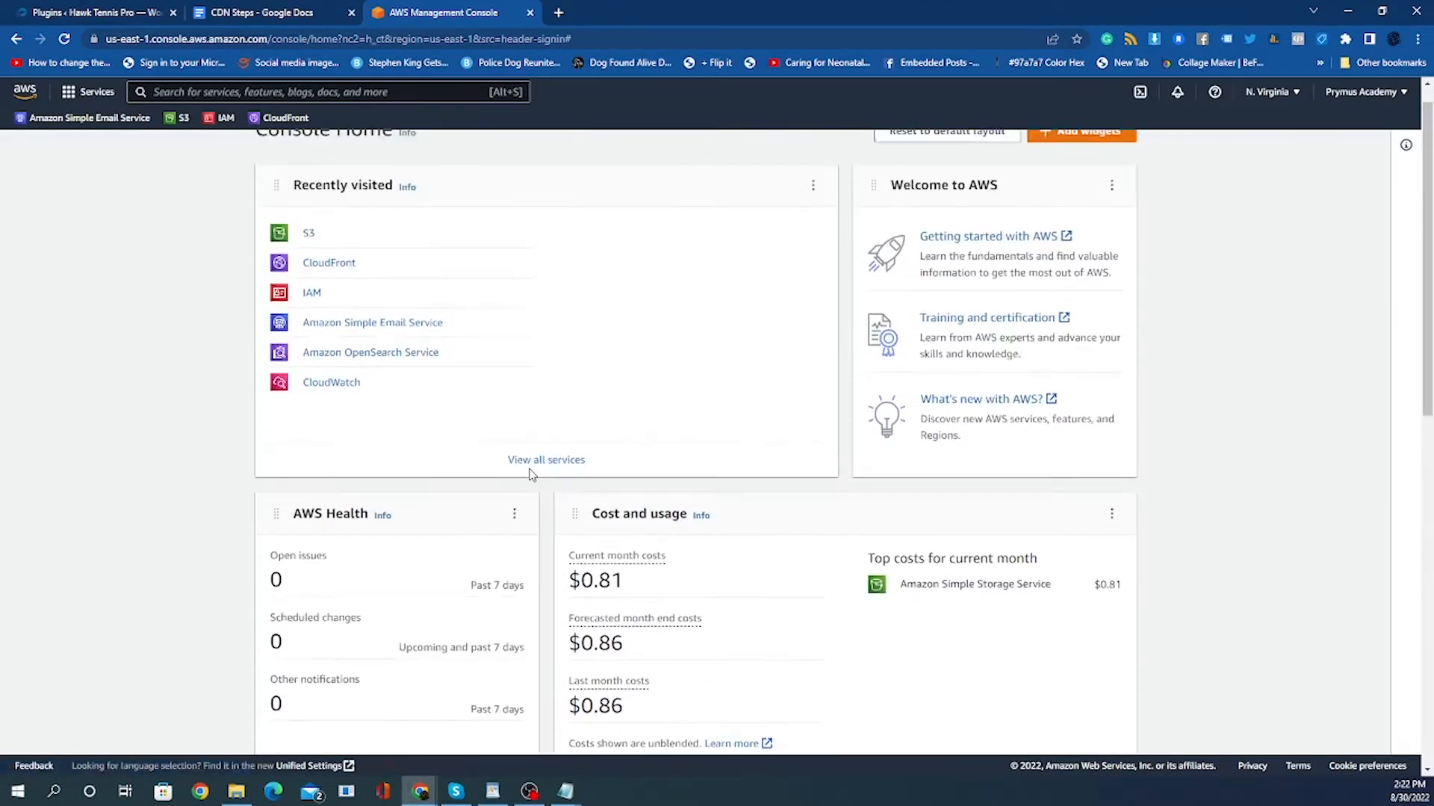
scroll(663, 520, down, 1)
scroll(663, 519, down, 3)
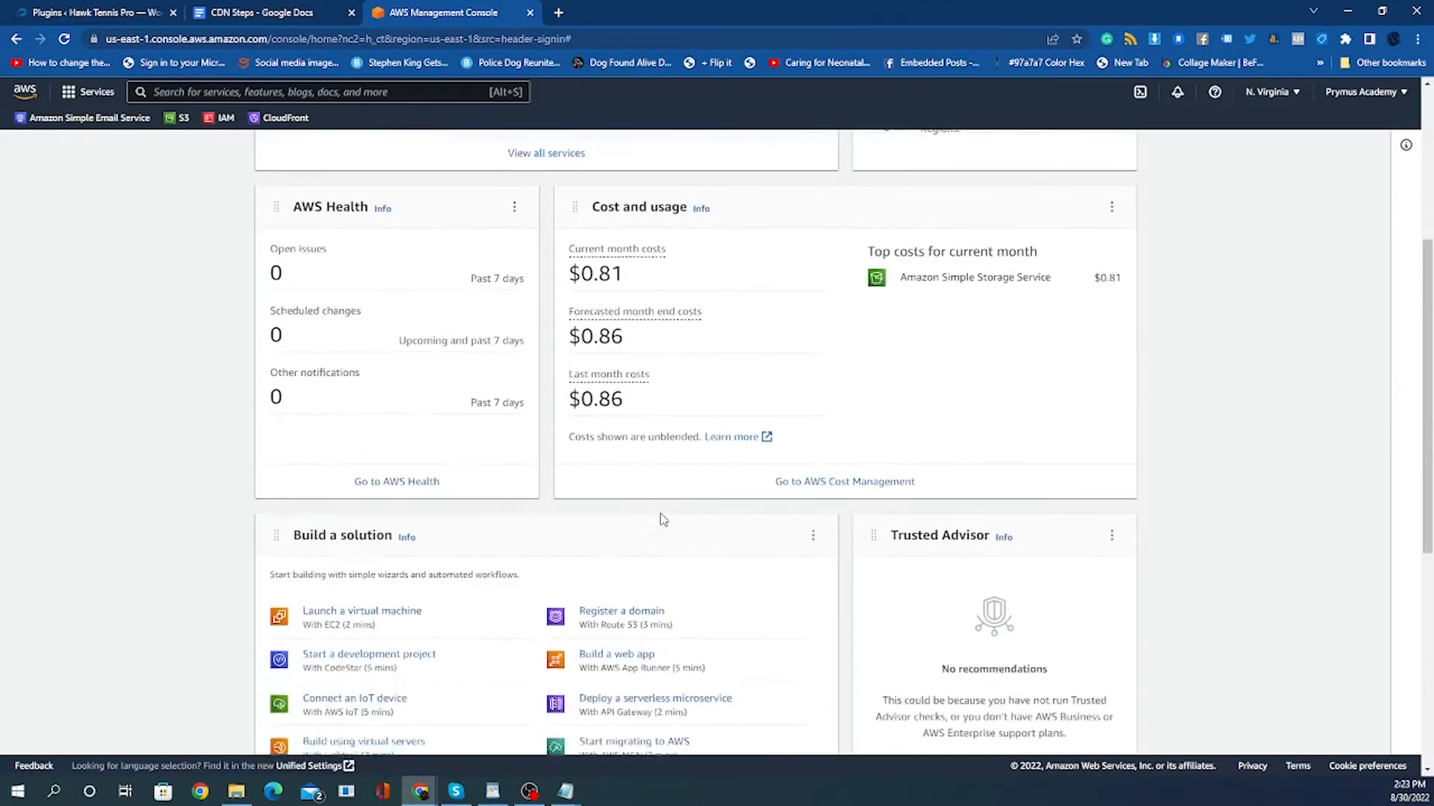
scroll(662, 516, up, 4)
scroll(548, 439, up, 1)
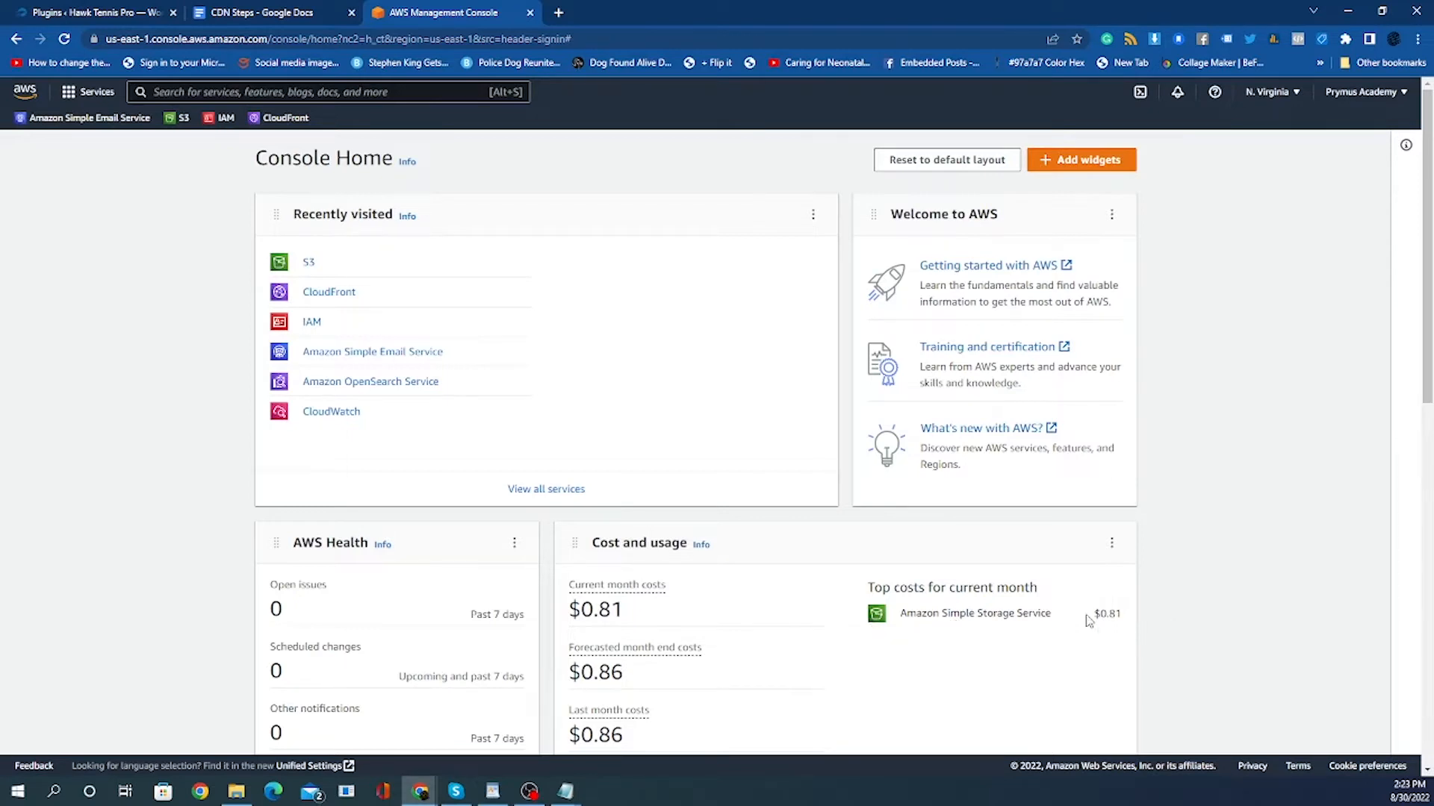
drag(1090, 614, 1123, 614)
click(1181, 615)
click(86, 100)
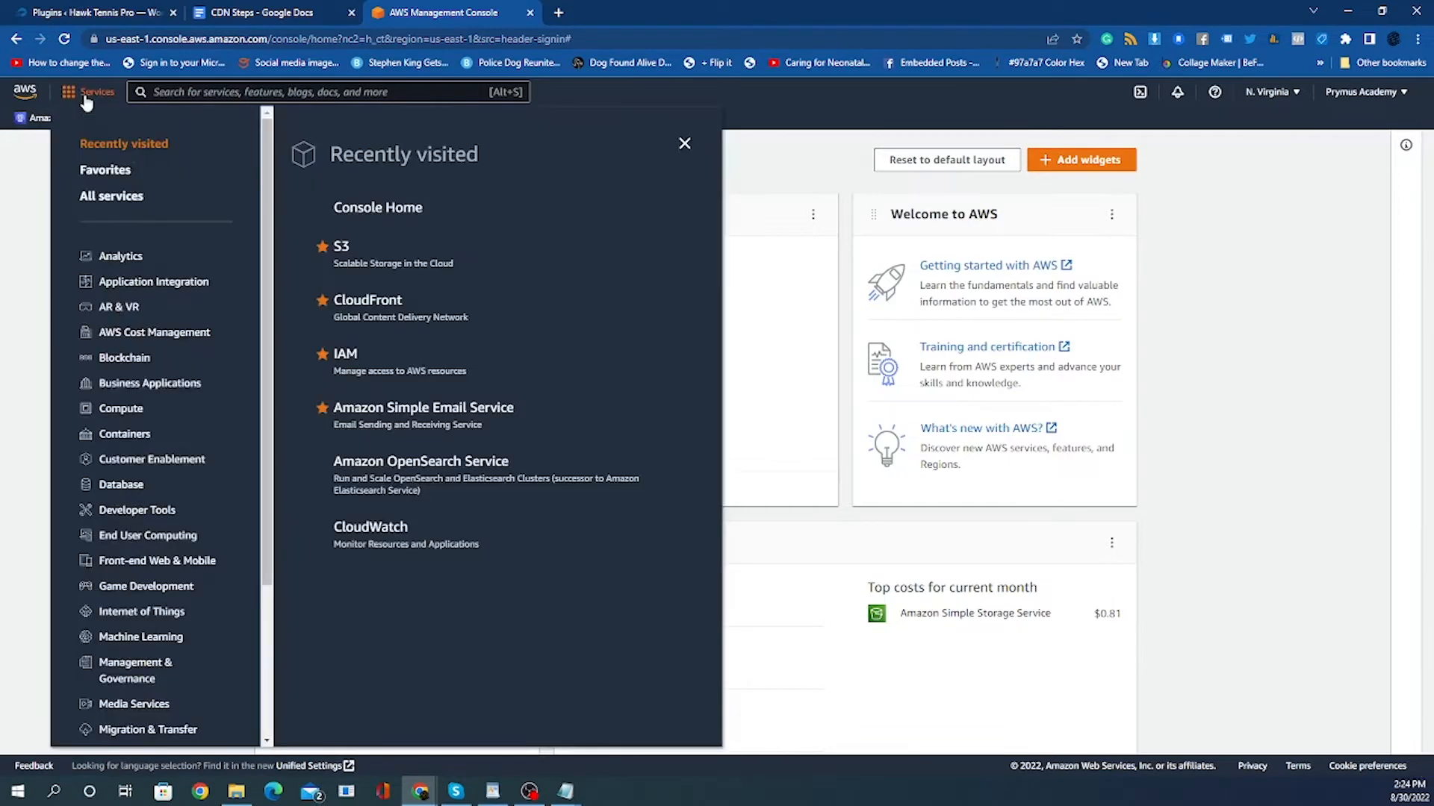
scroll(75, 385, down, 3)
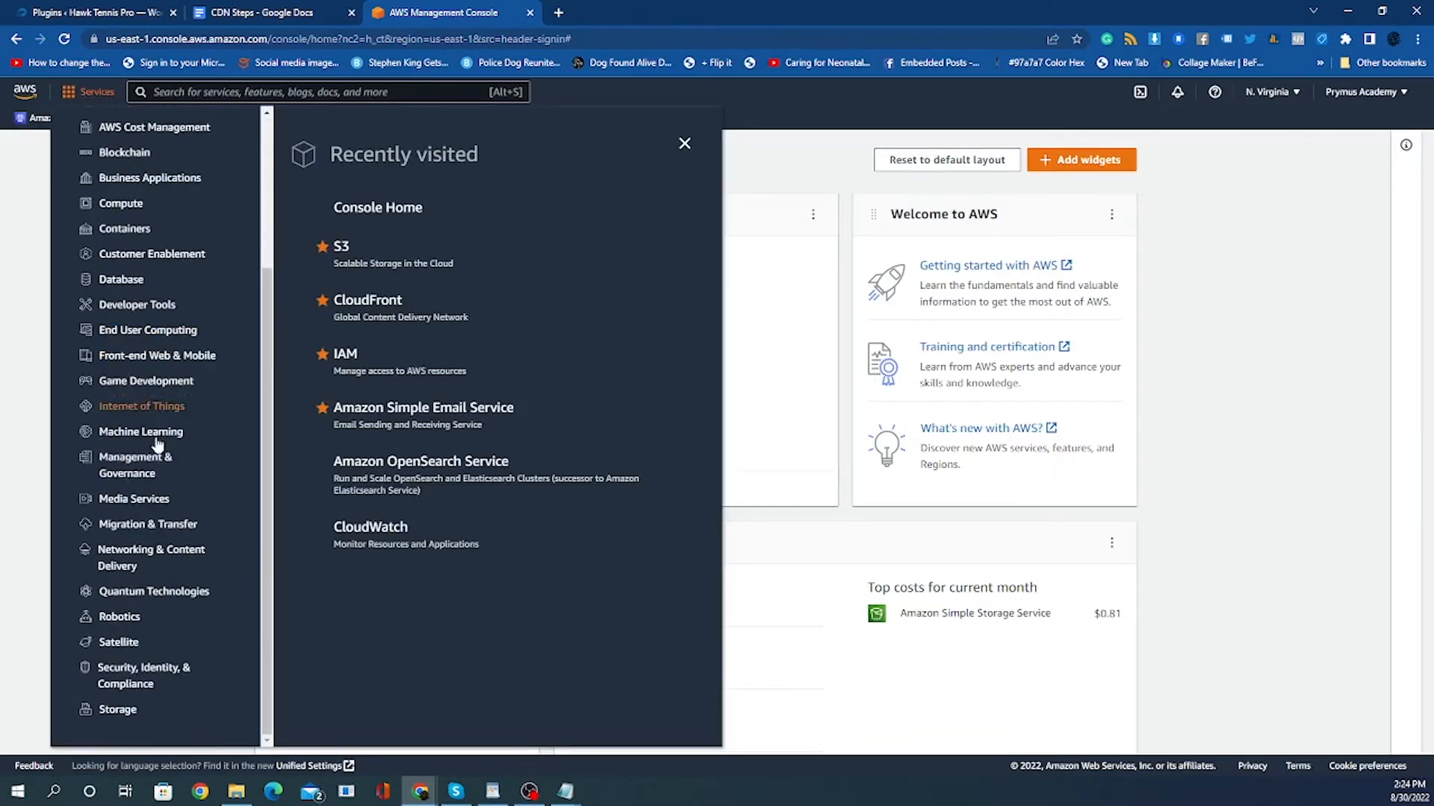
click(39, 534)
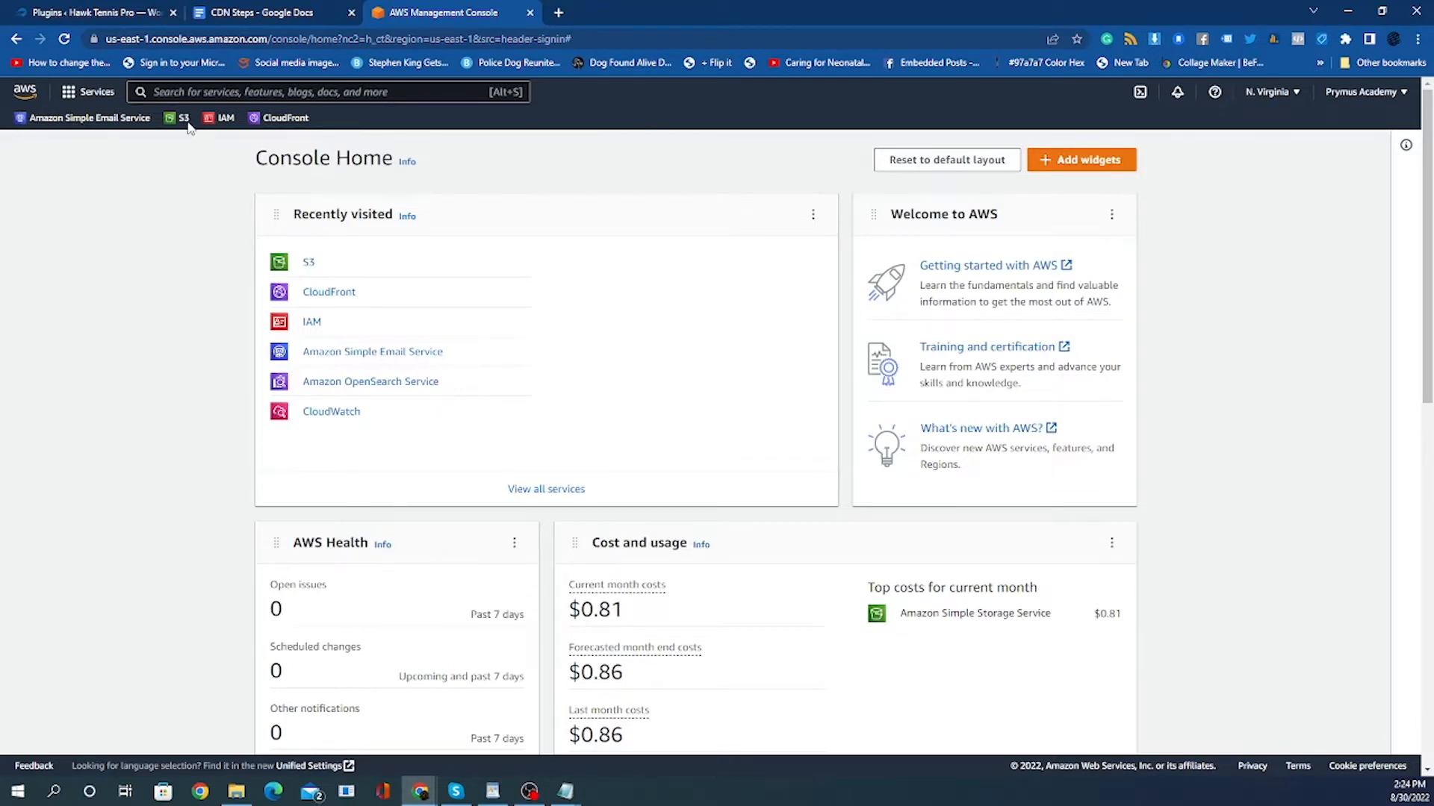
Search the console for s3 and open the S3 service.
click(166, 93)
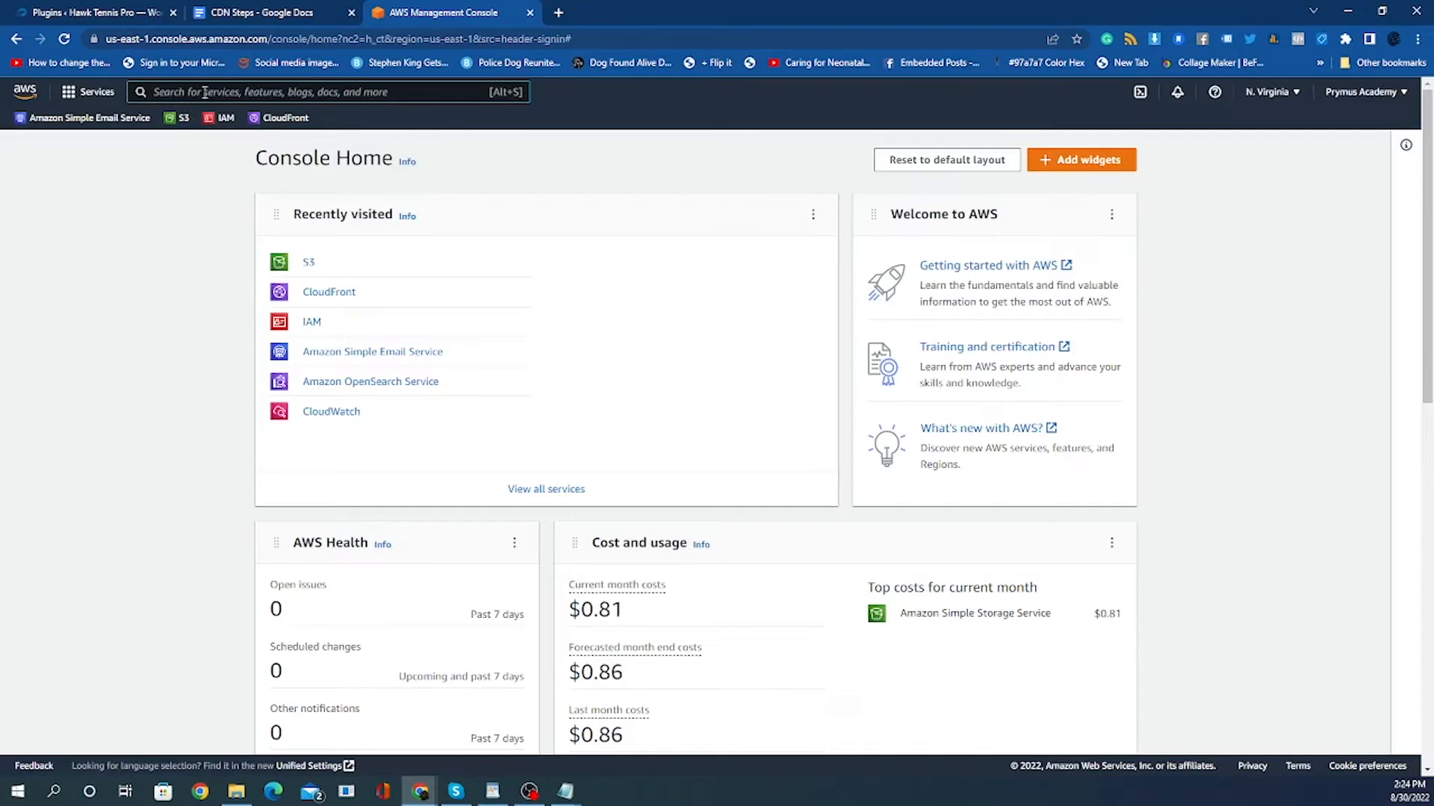
text(s3)
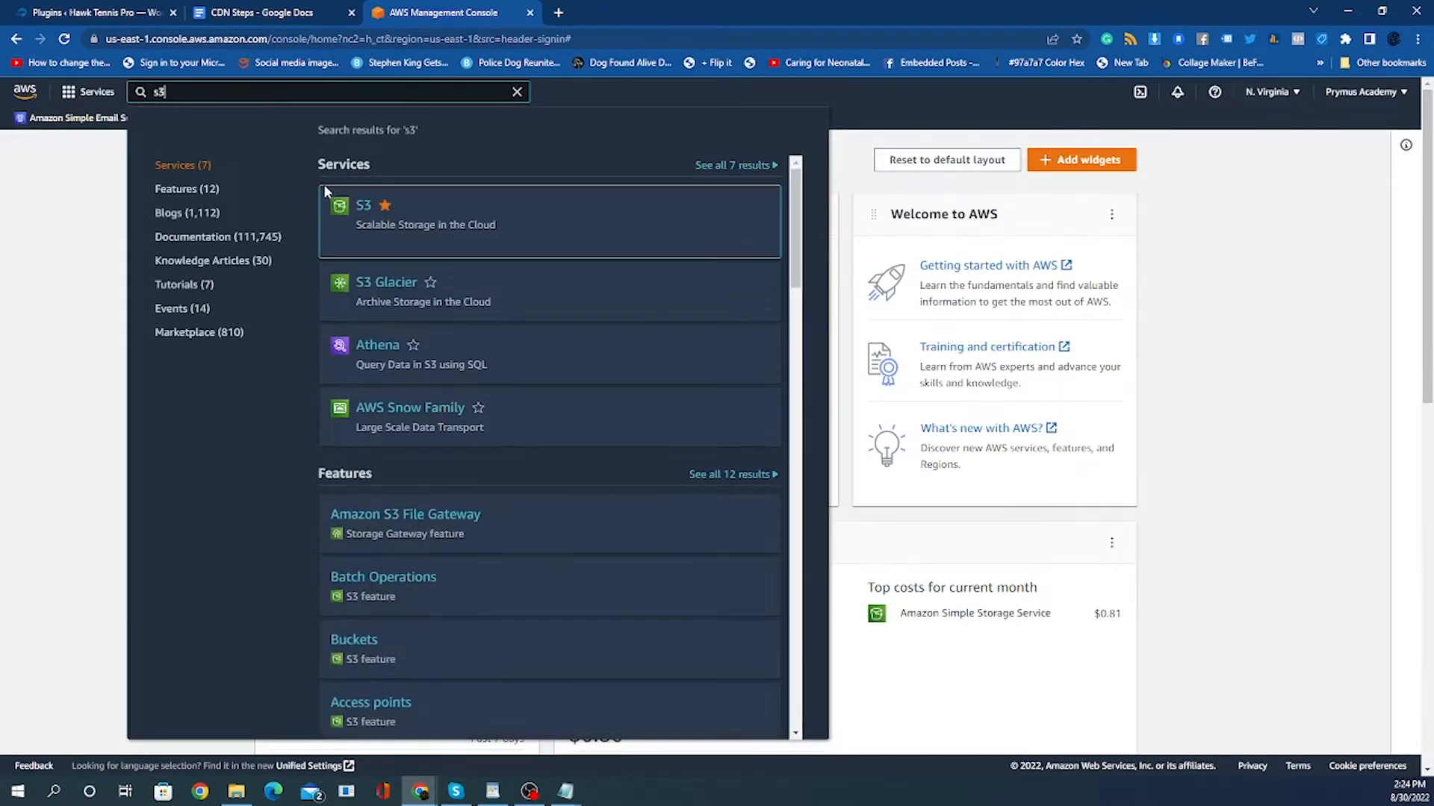
mouse_move(325, 200)
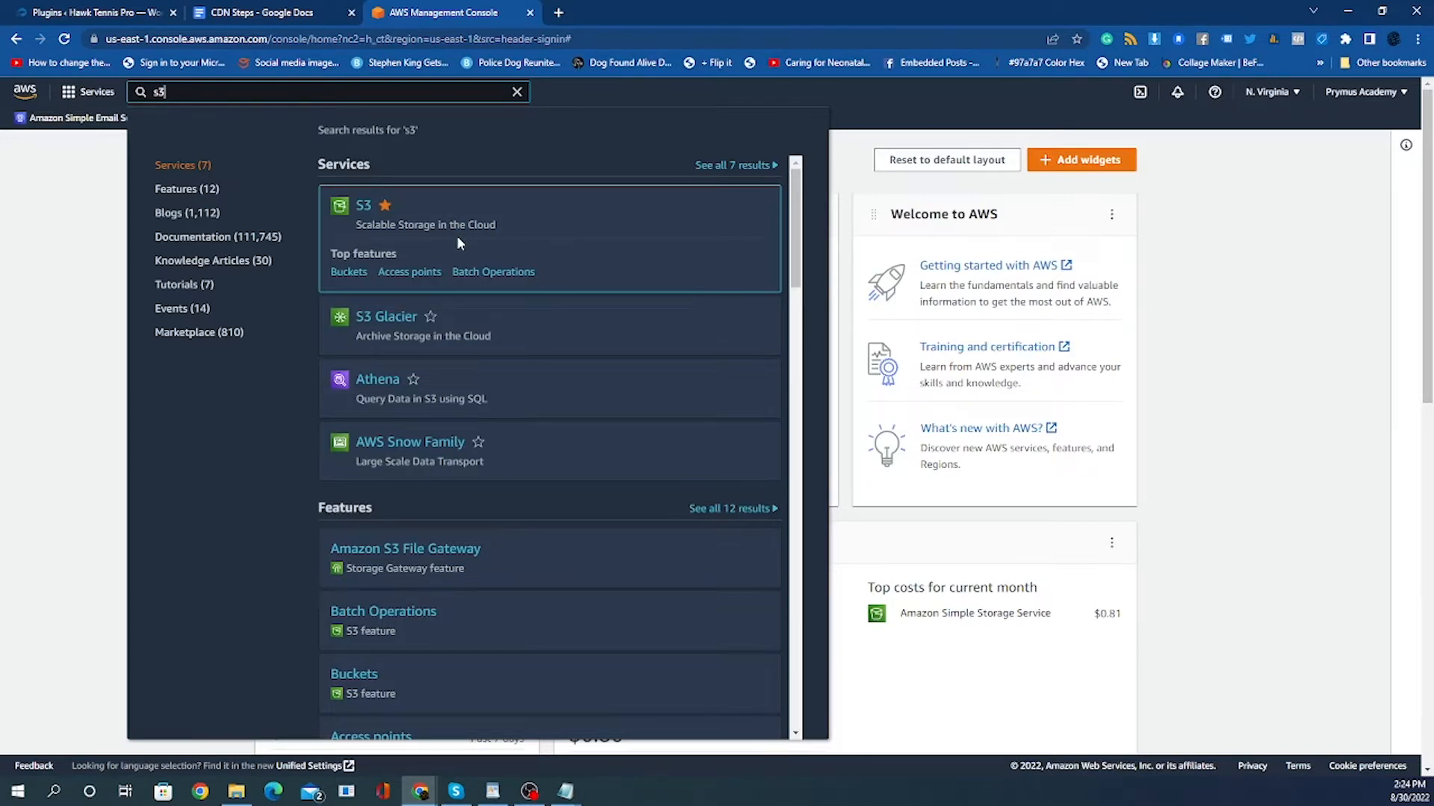
scroll(200, 240, down, 1)
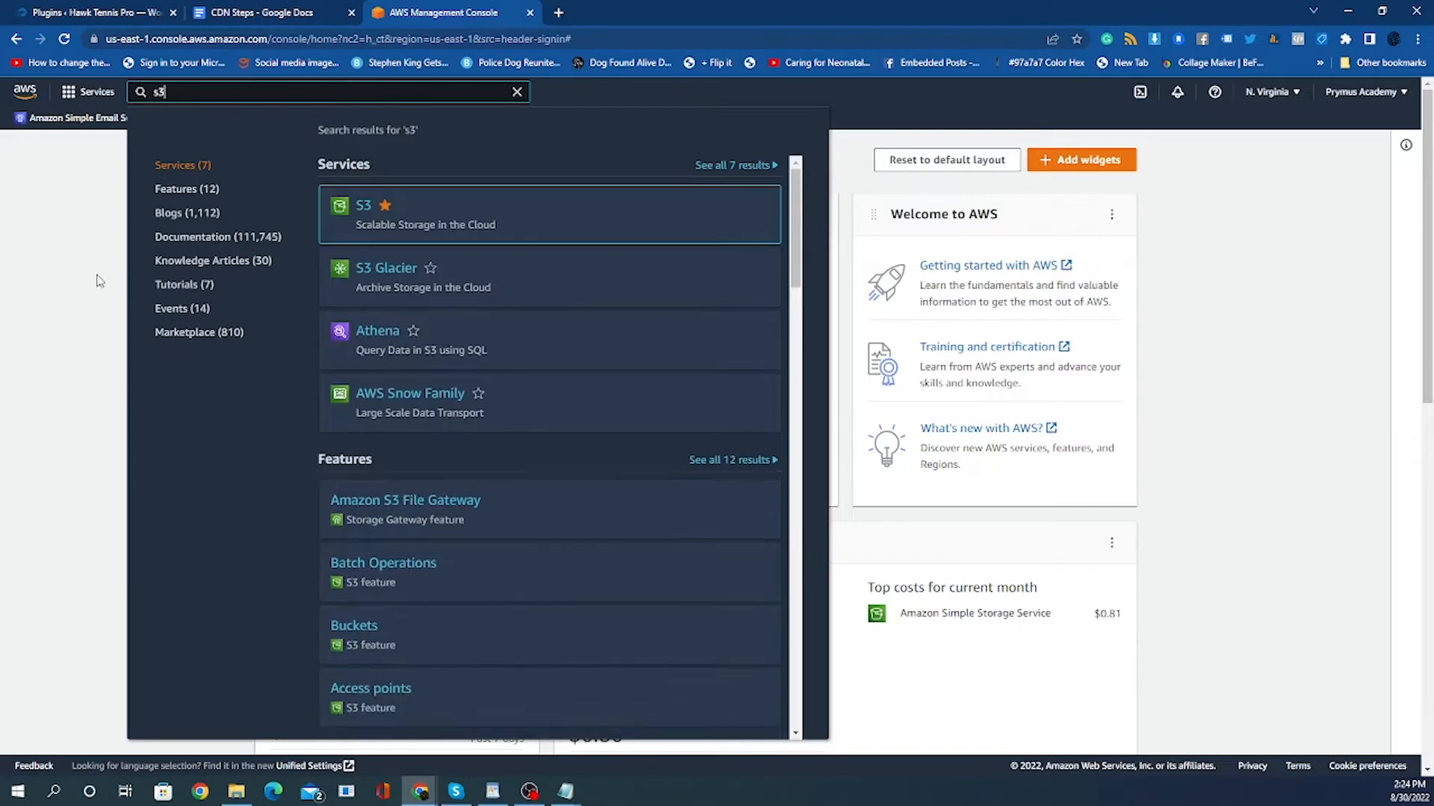
click(62, 281)
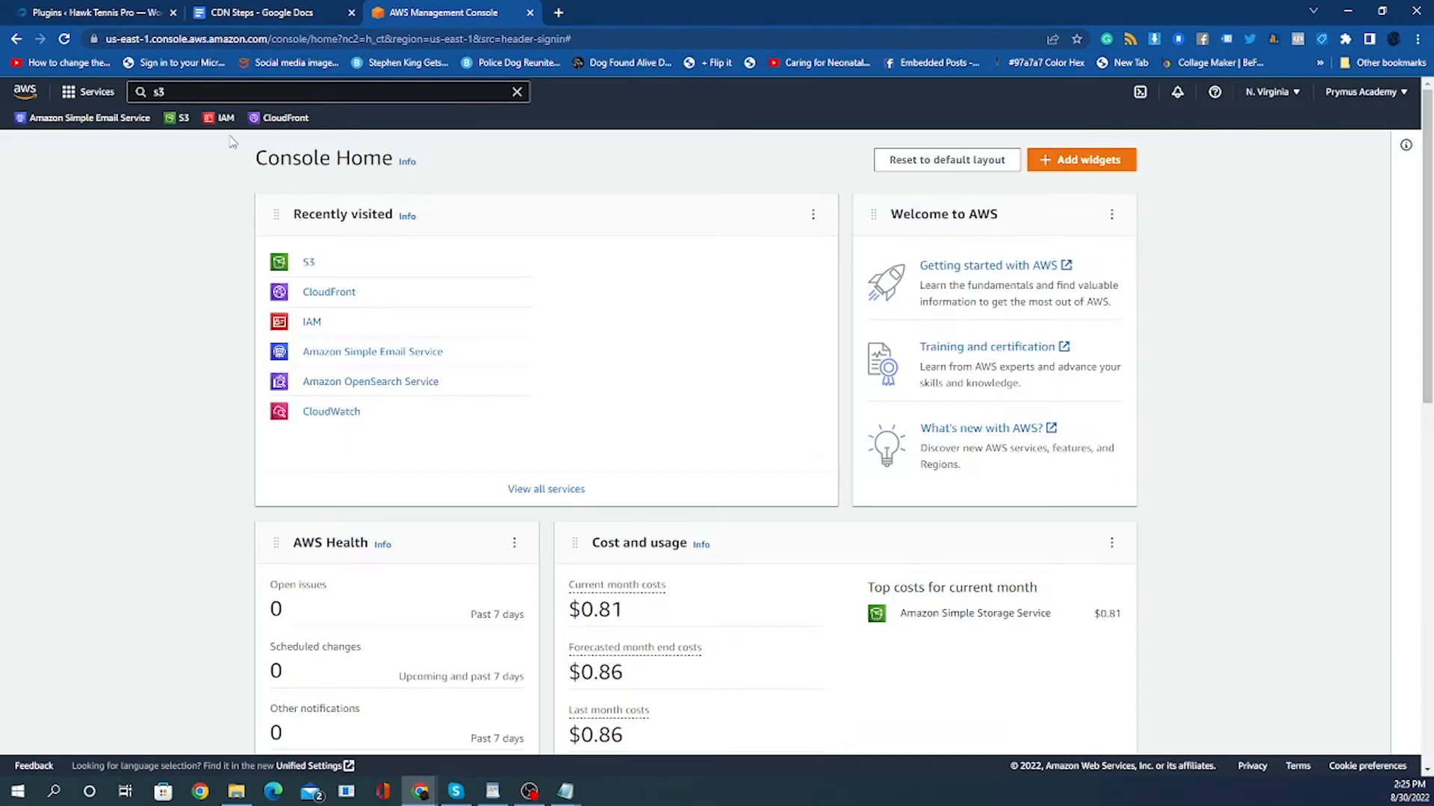
click(172, 91)
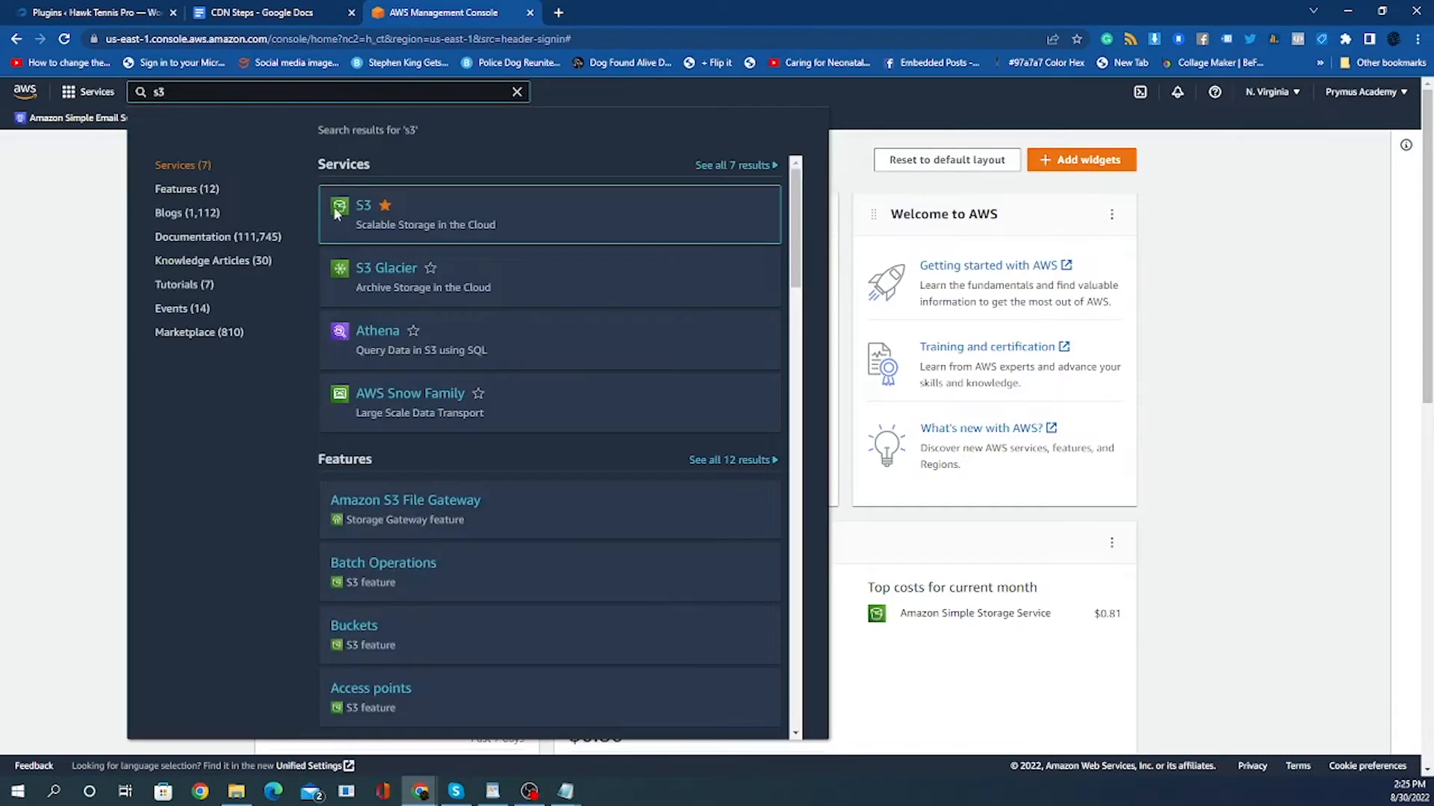
click(363, 206)
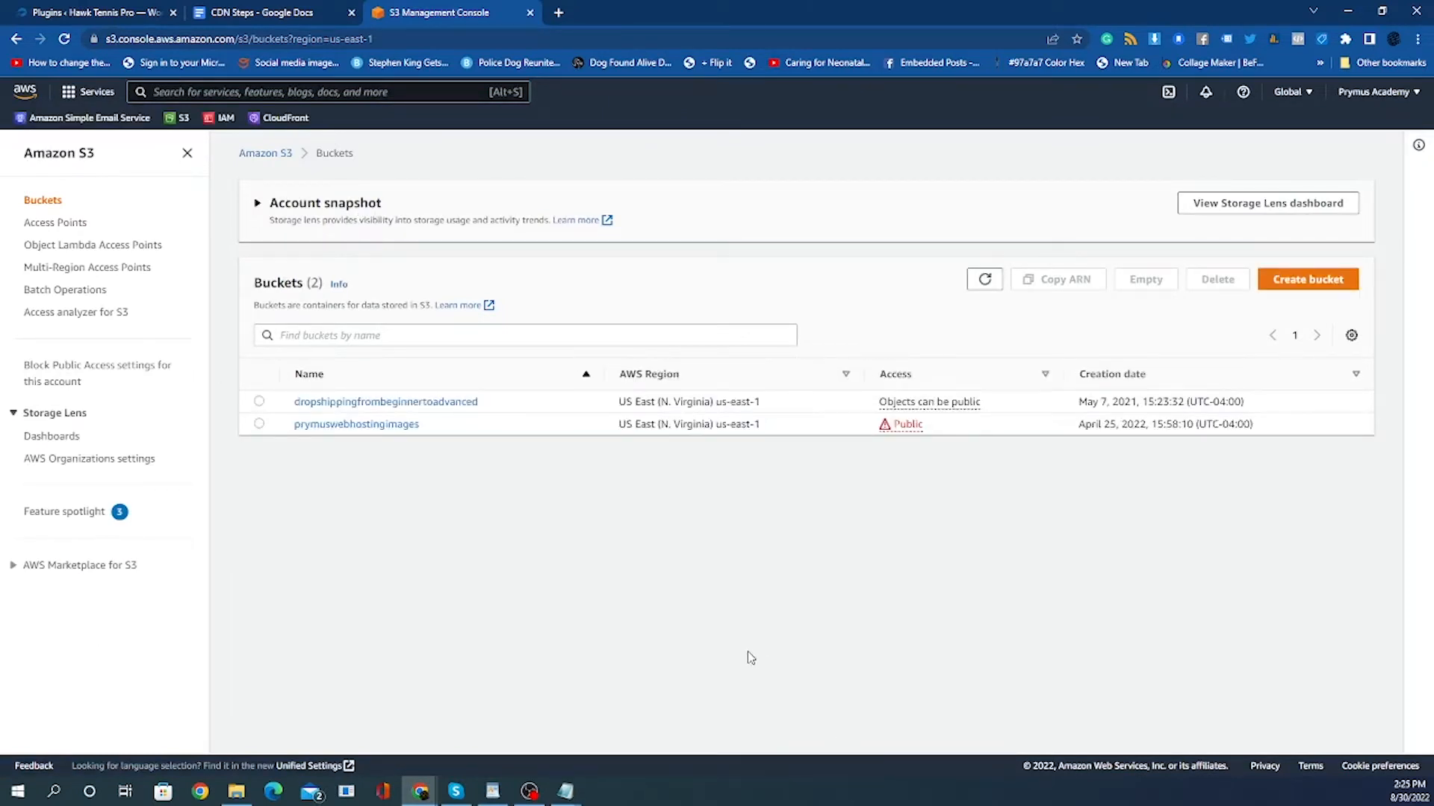
Start creating a new S3 bucket and name it demostorecontent.
click(1304, 282)
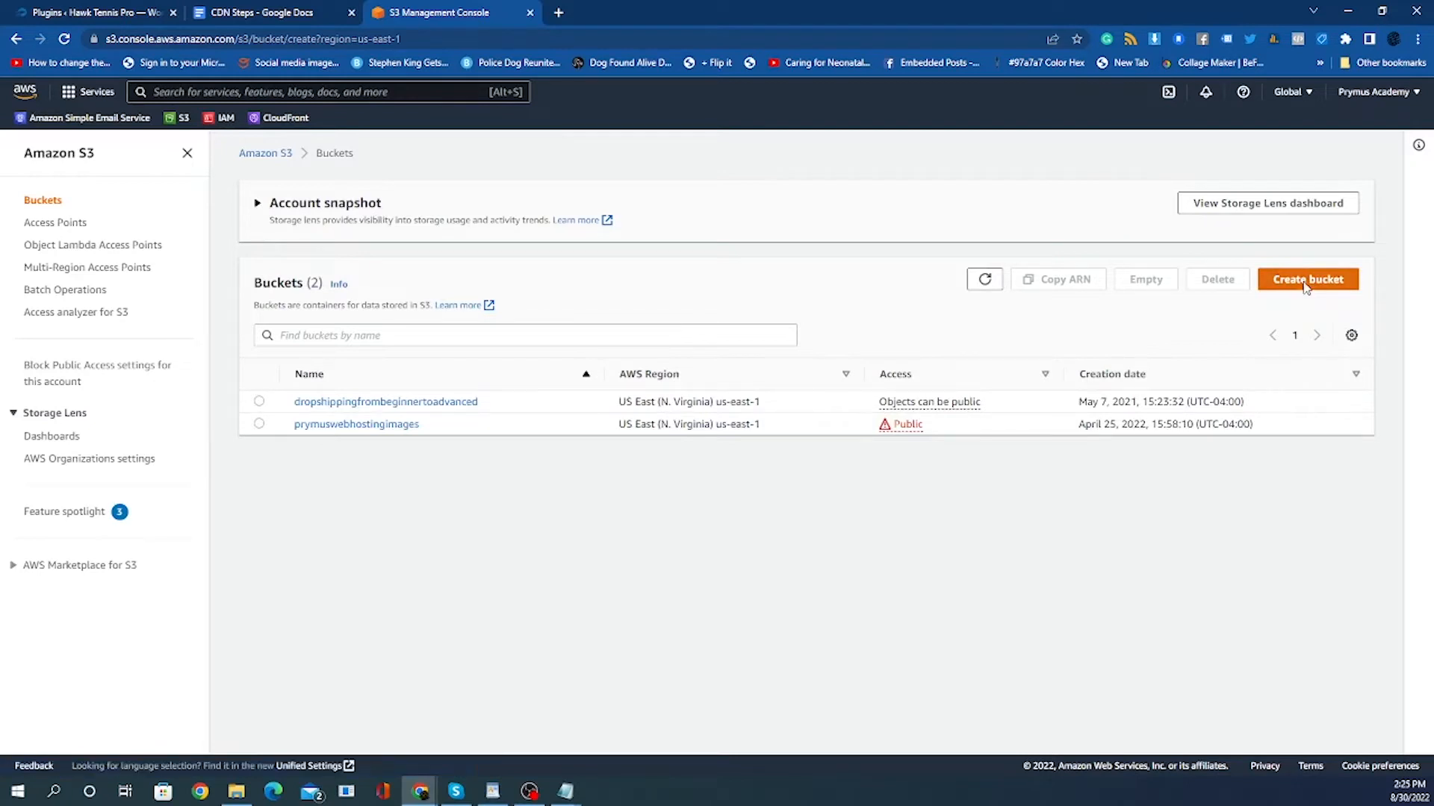
click(204, 327)
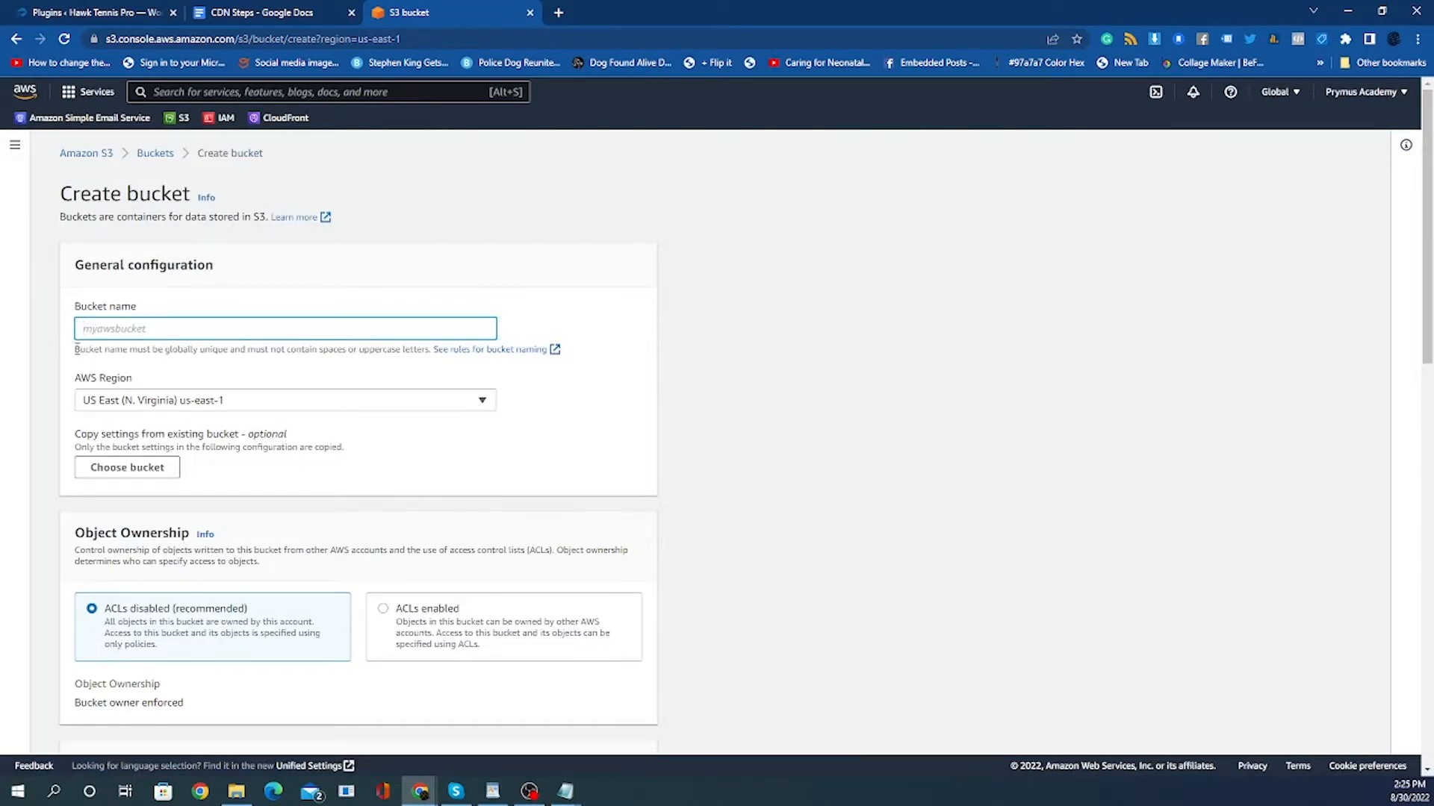
drag(77, 349, 175, 349)
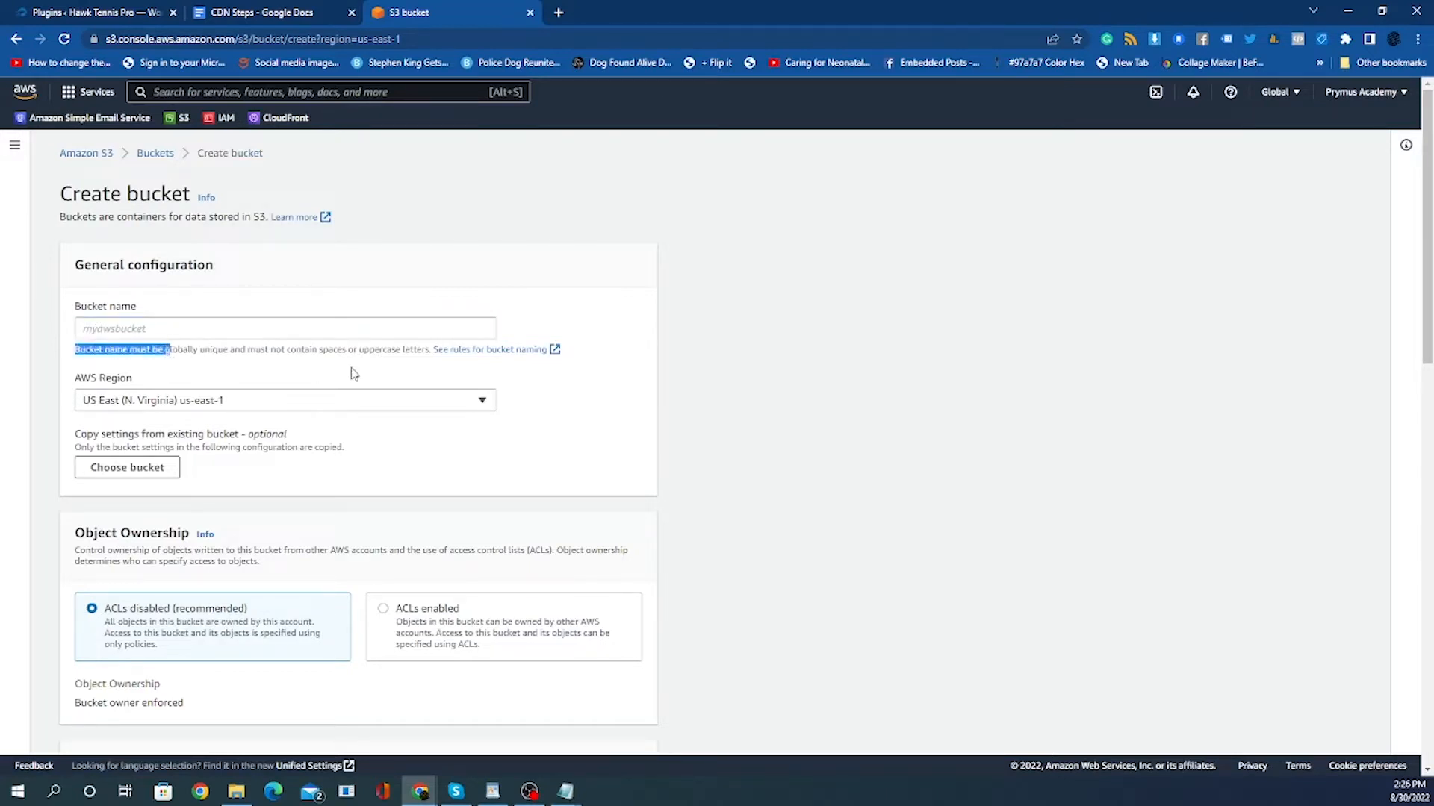
click(345, 352)
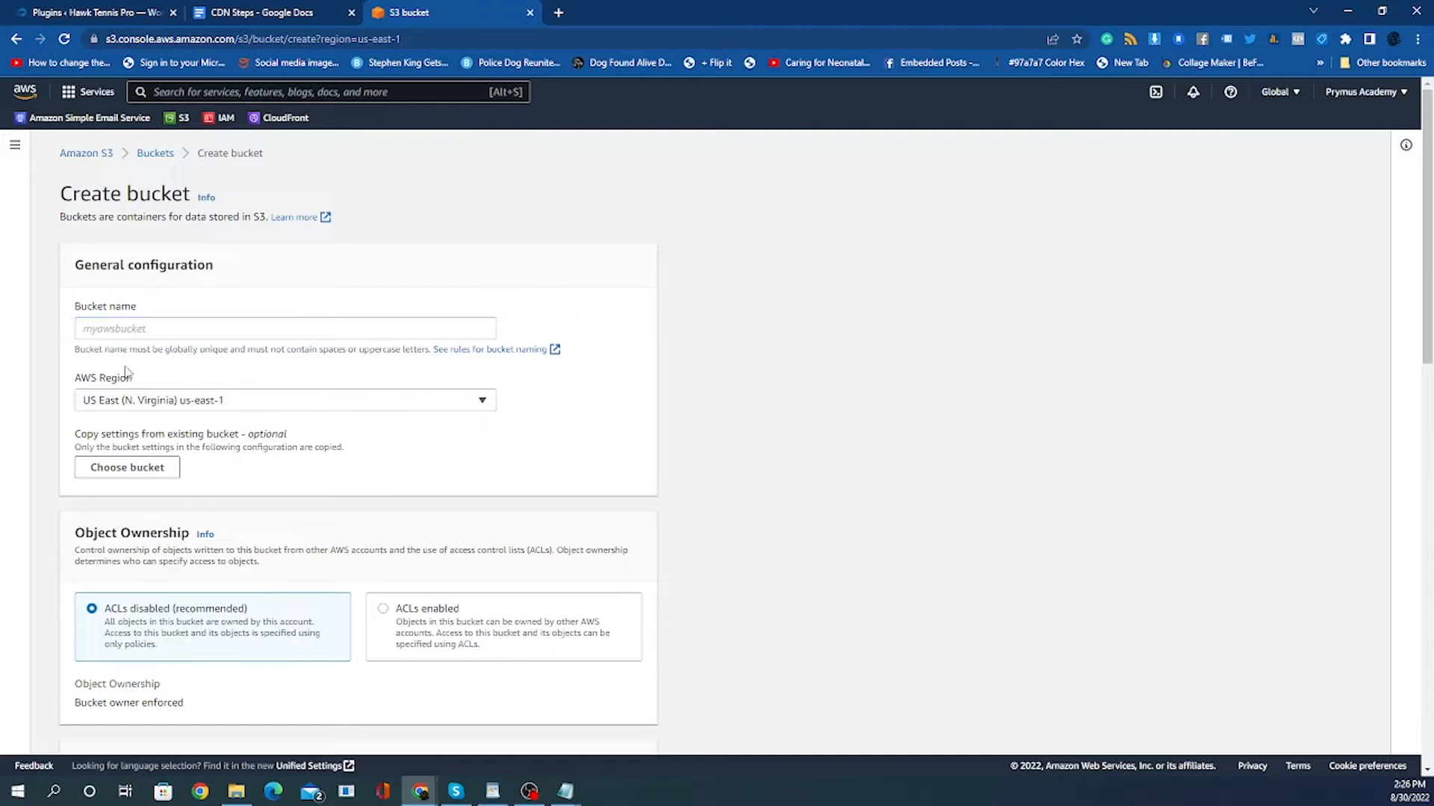
click(293, 325)
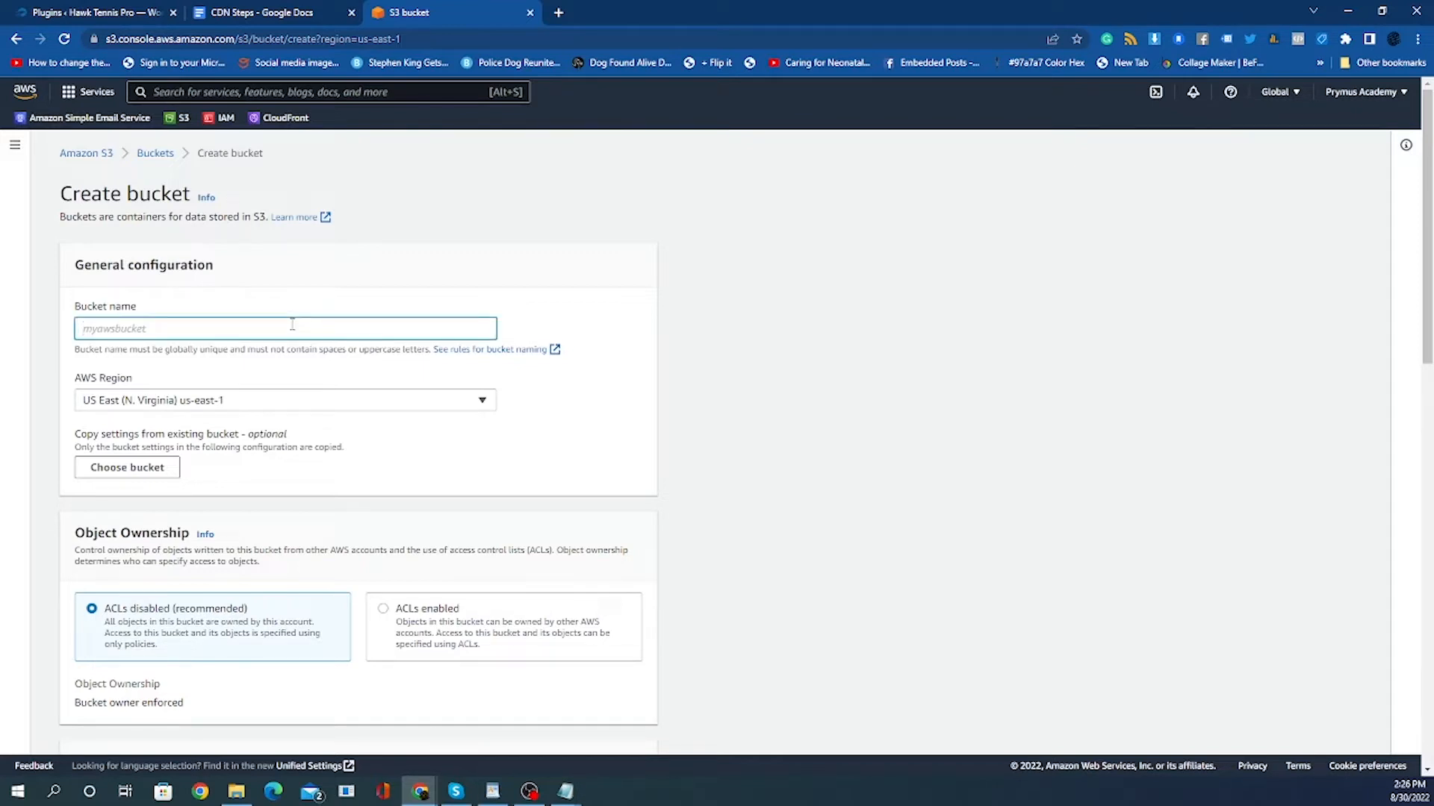
text(demostorecontent)
click(187, 379)
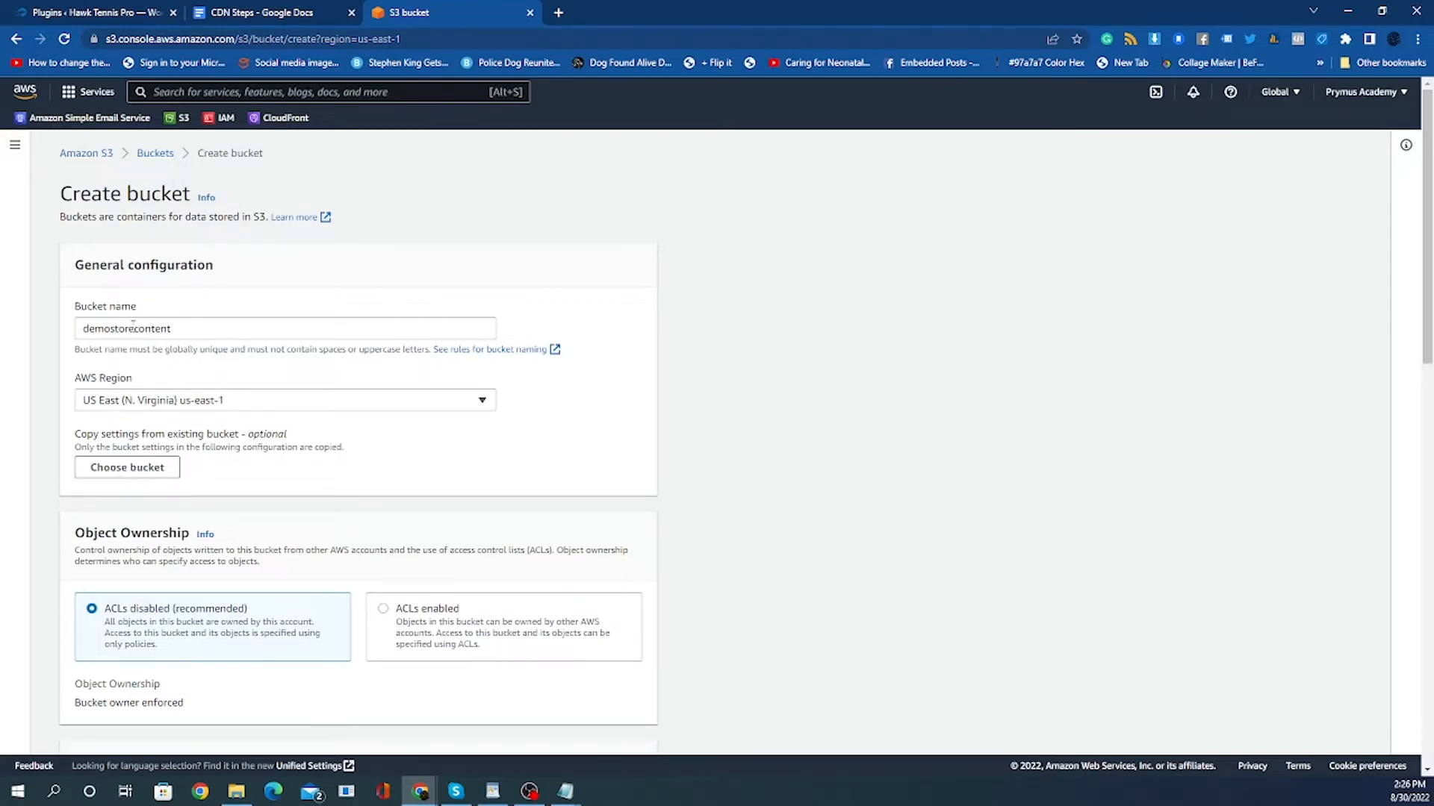
click(84, 328)
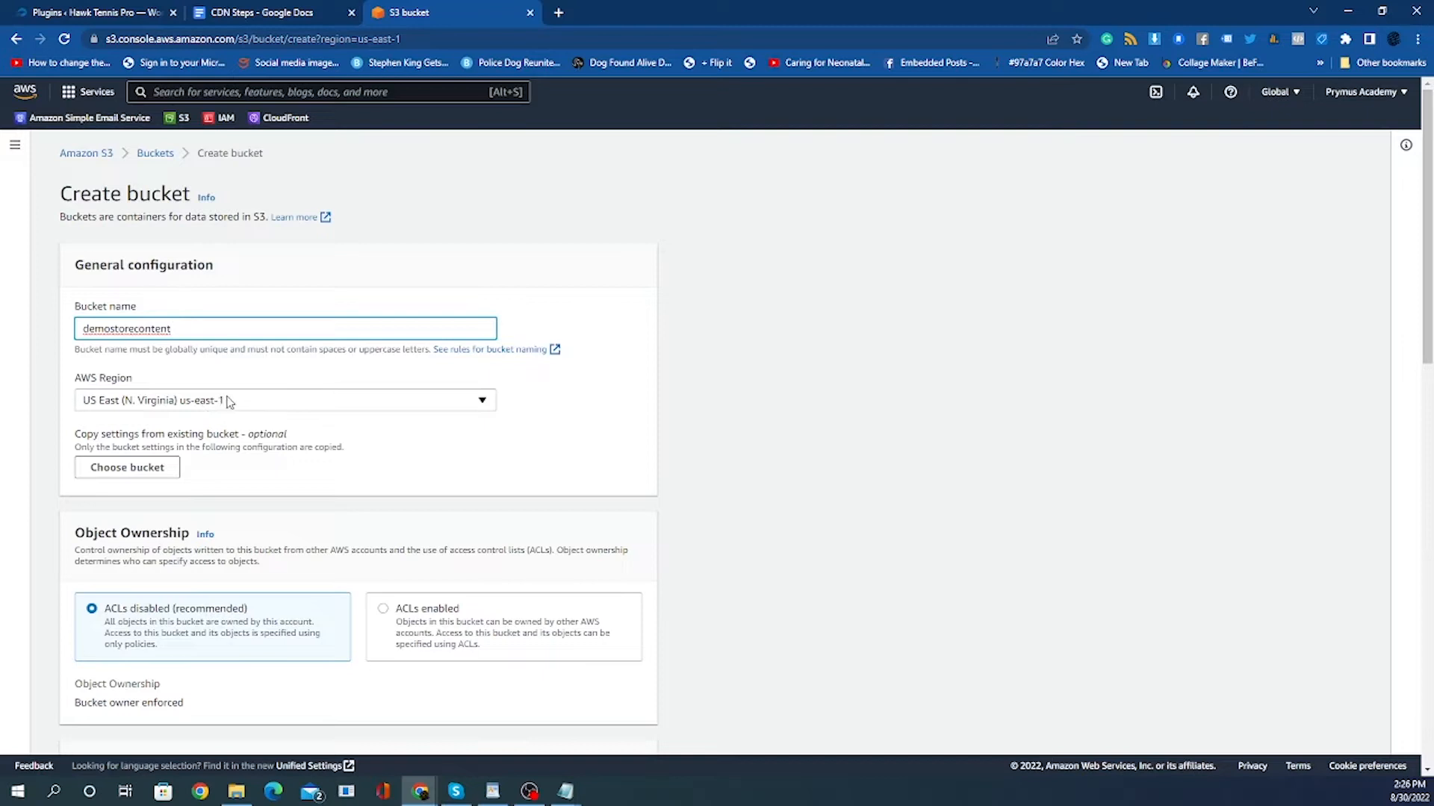
Review the AWS Region options available for the new bucket.
click(180, 406)
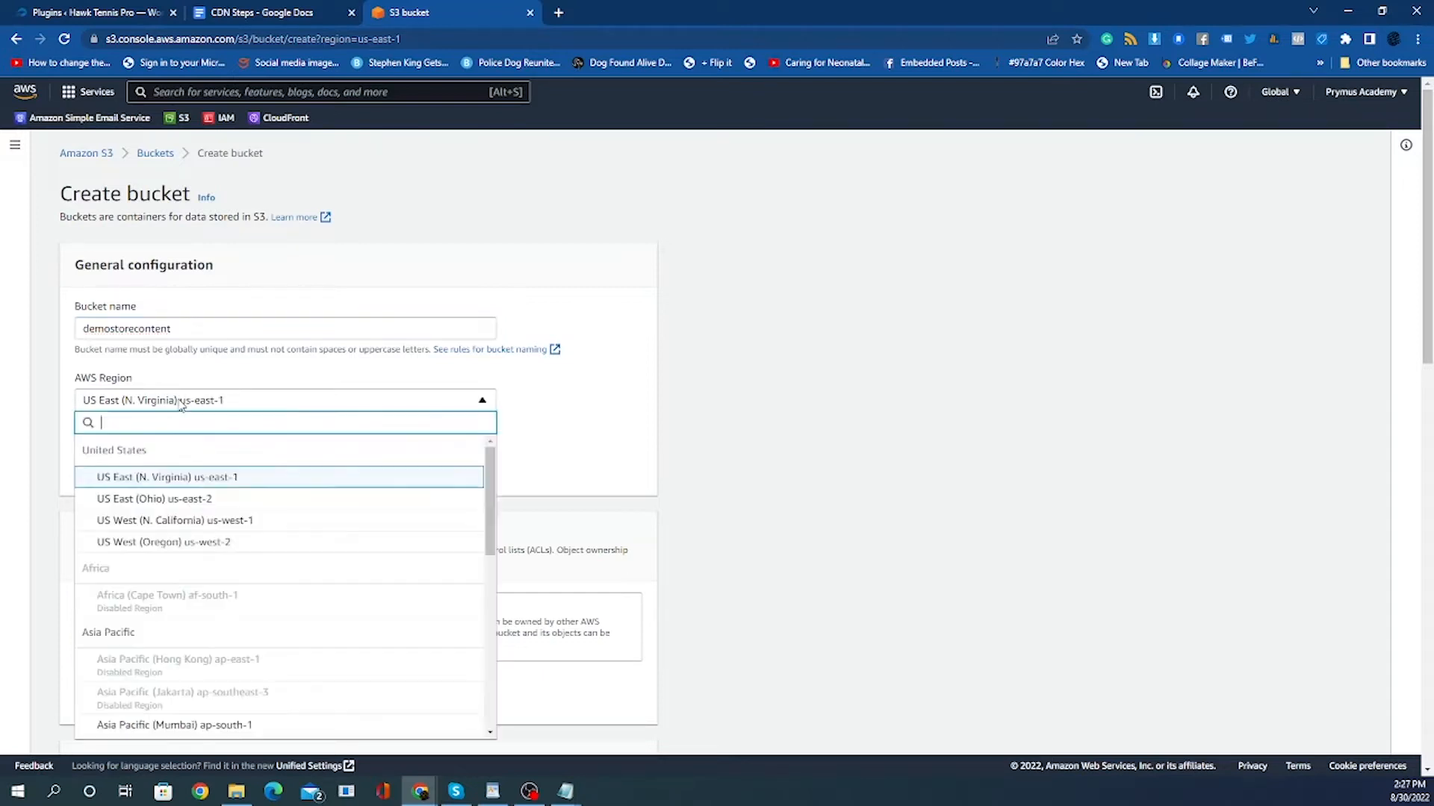
scroll(219, 631, down, 3)
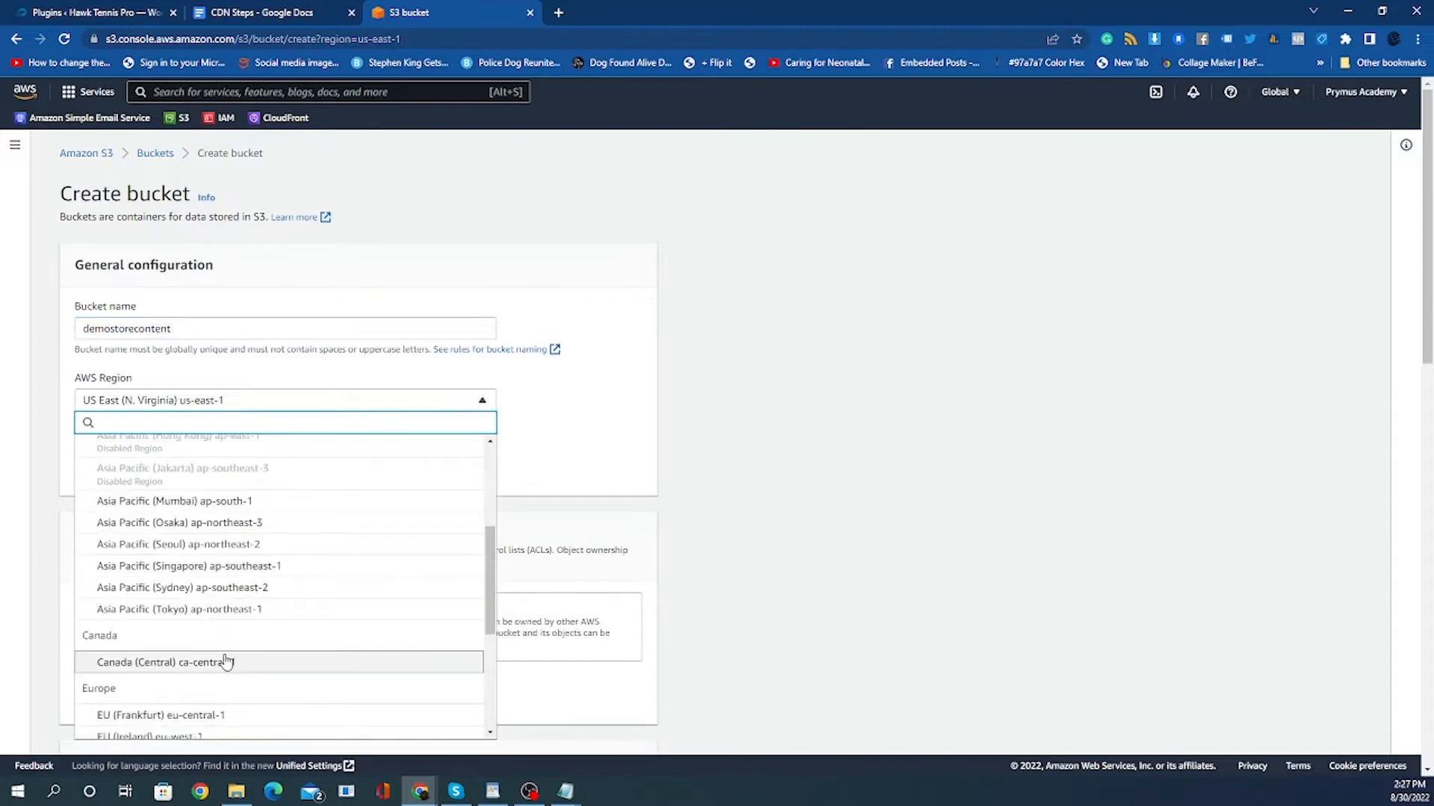
scroll(224, 657, up, 2)
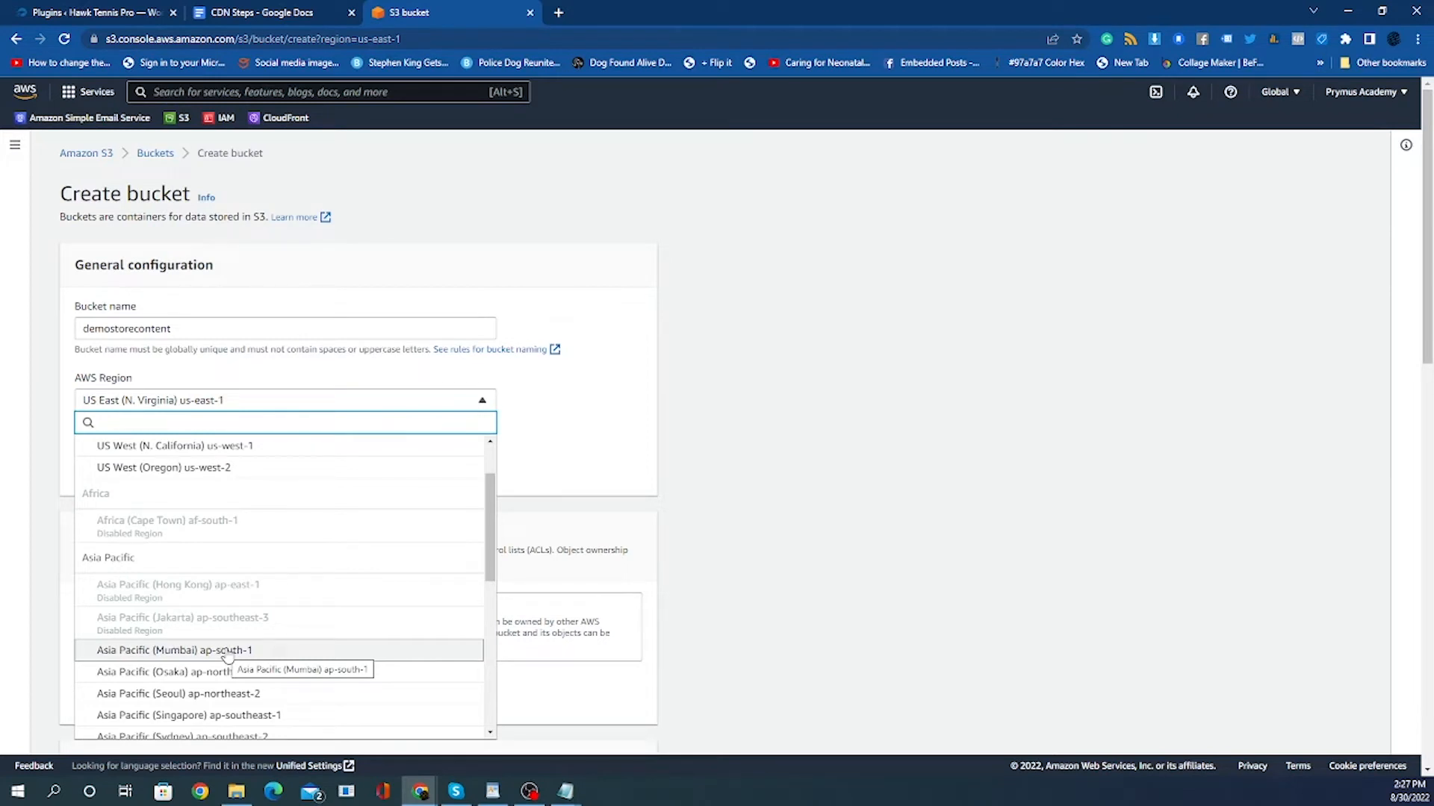
scroll(257, 636, down, 3)
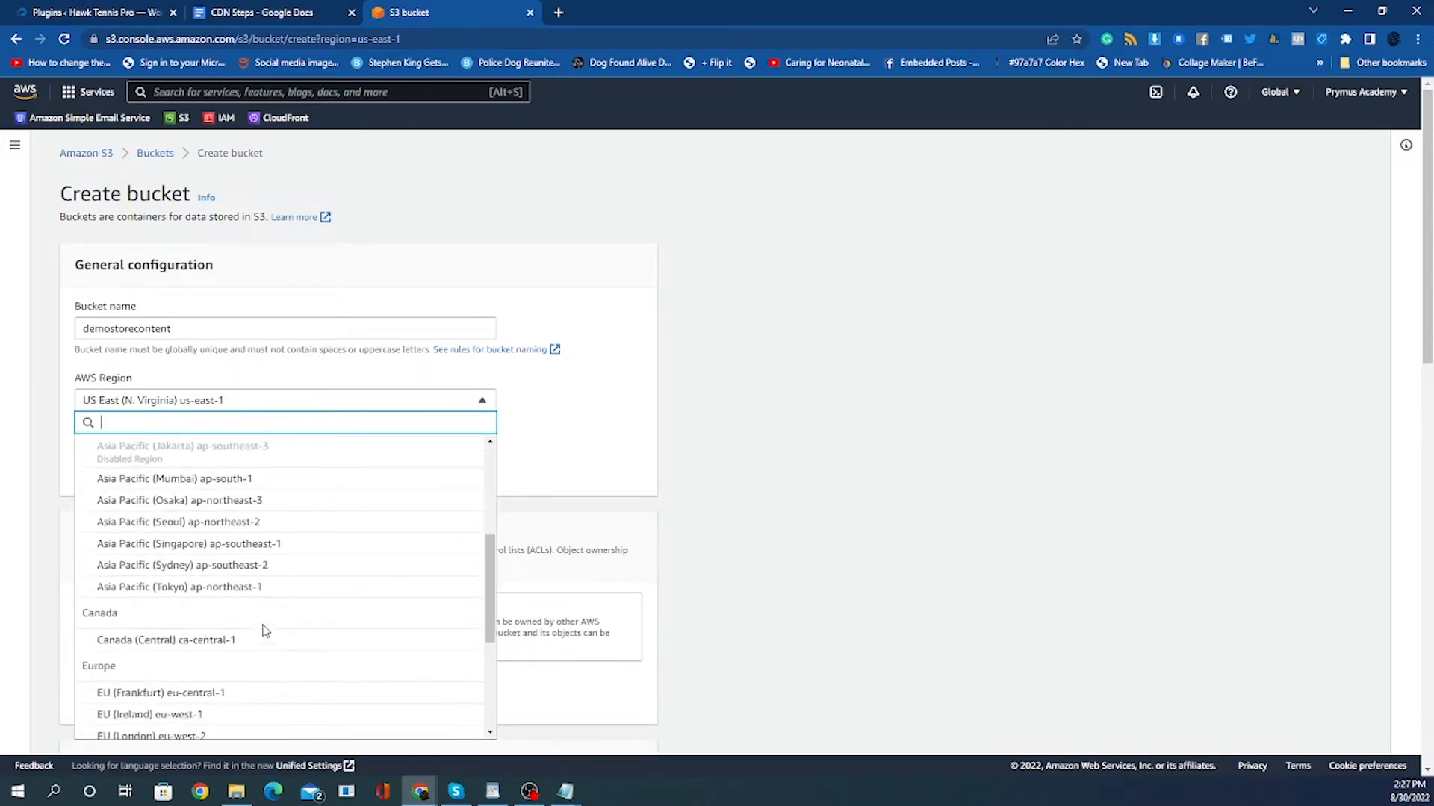
scroll(263, 631, down, 2)
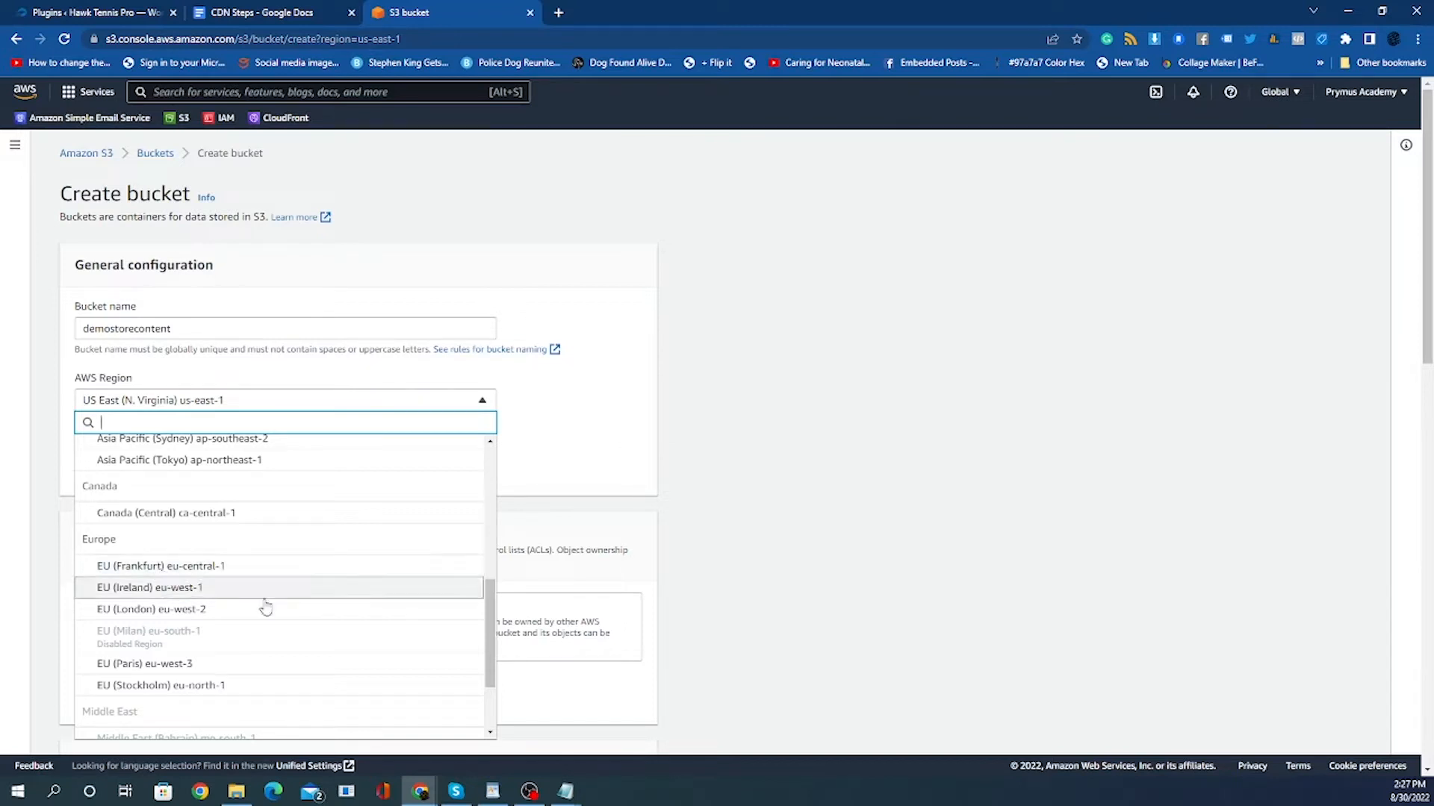
click(855, 500)
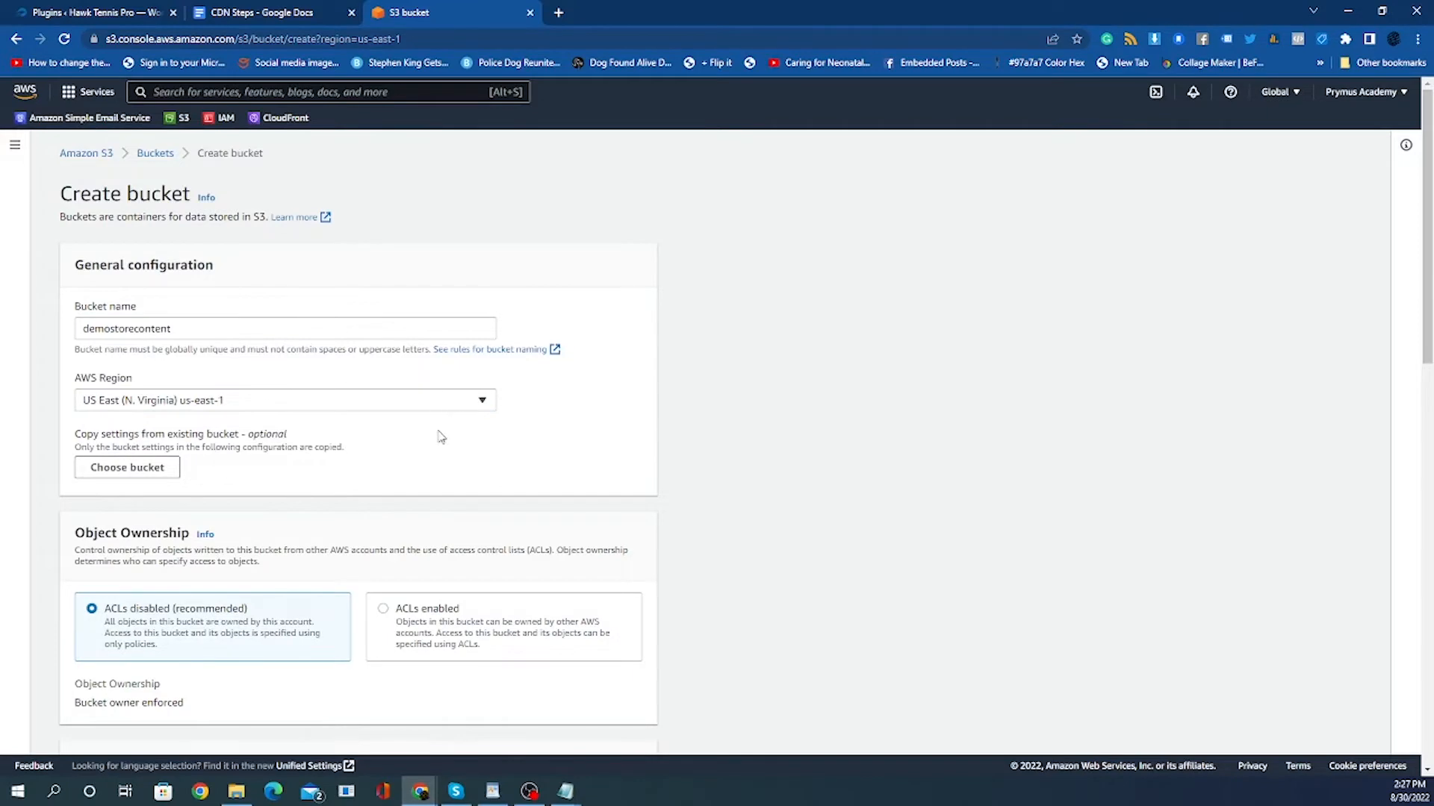
Turn off Block all public access and acknowledge that the bucket and its objects may become public.
scroll(438, 428, down, 3)
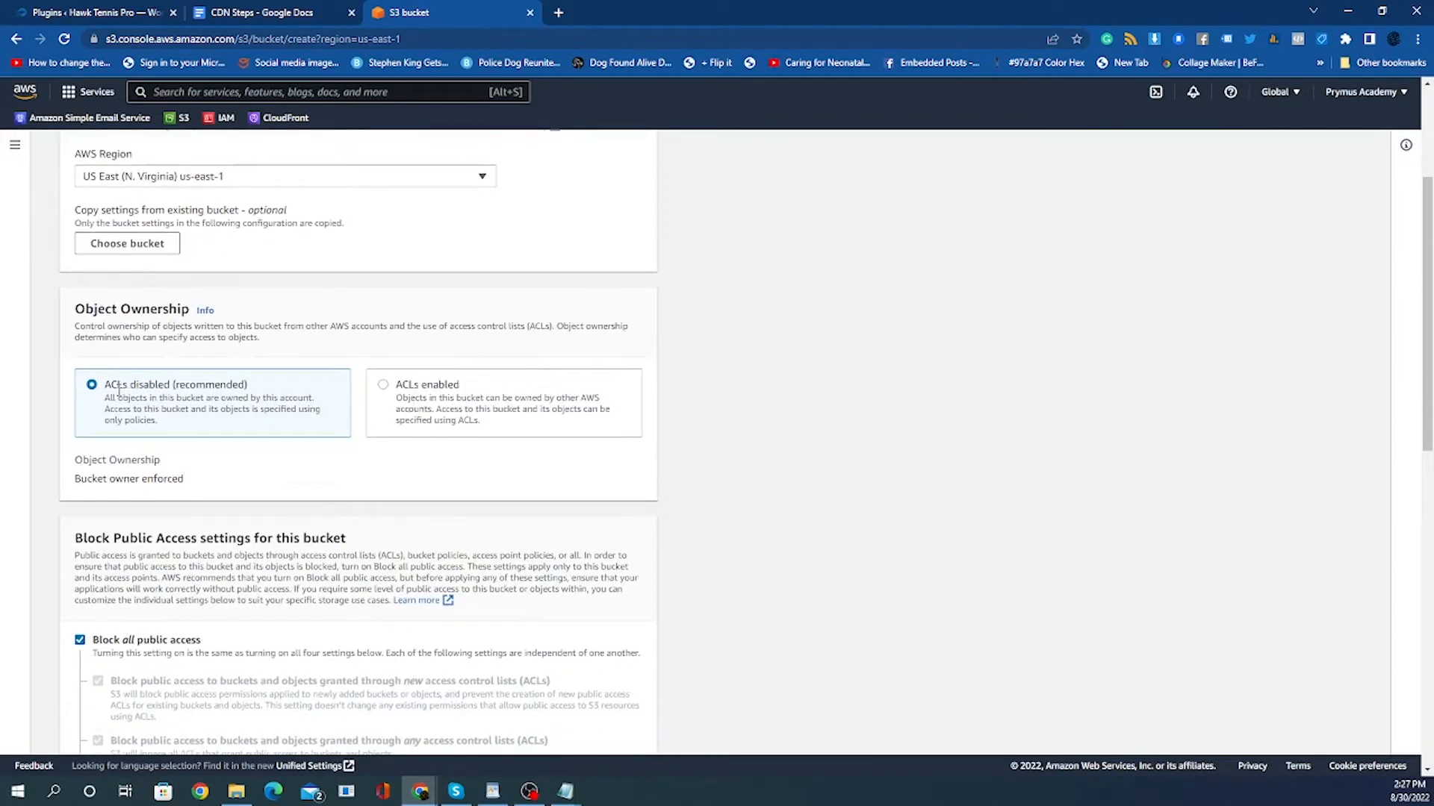
scroll(245, 397, down, 4)
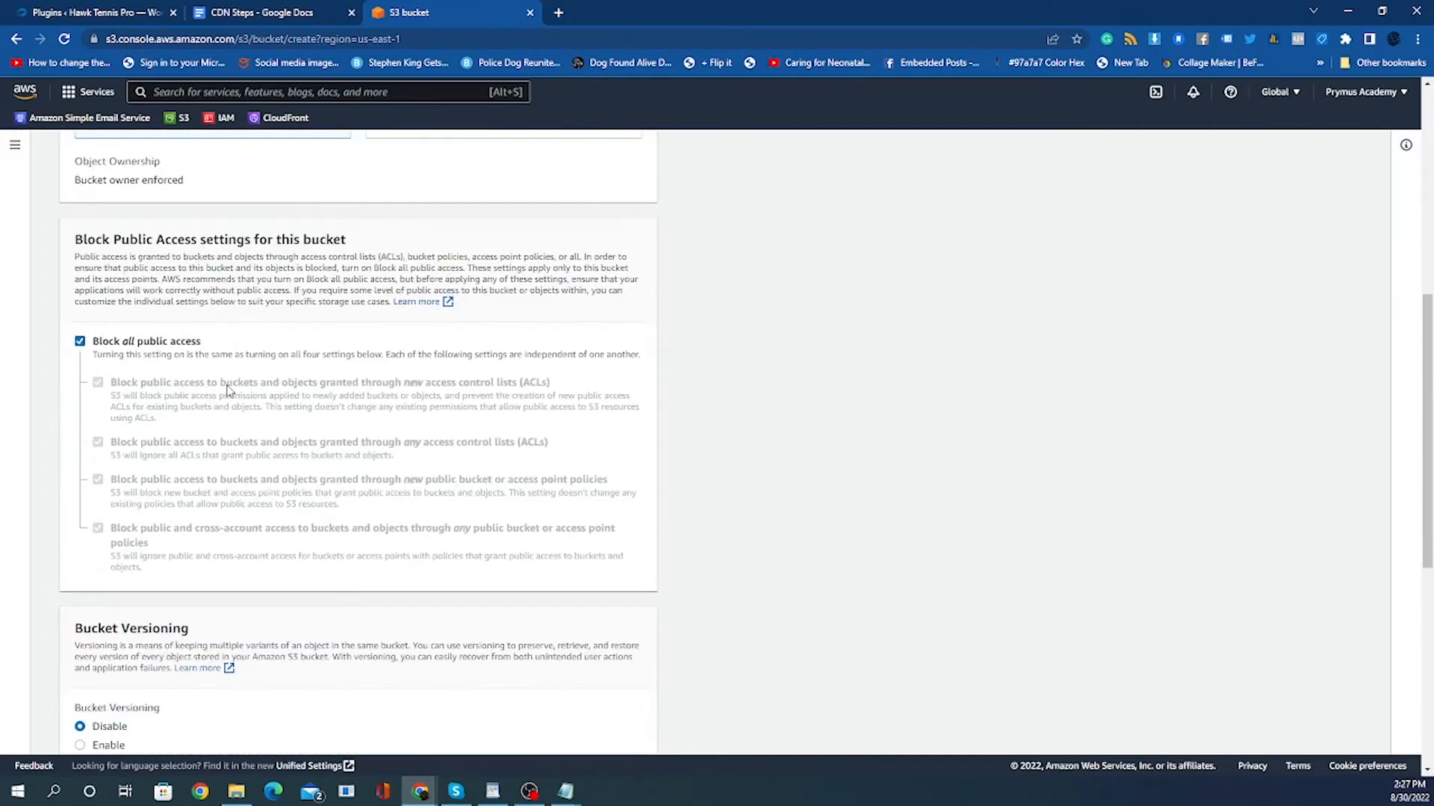
click(80, 342)
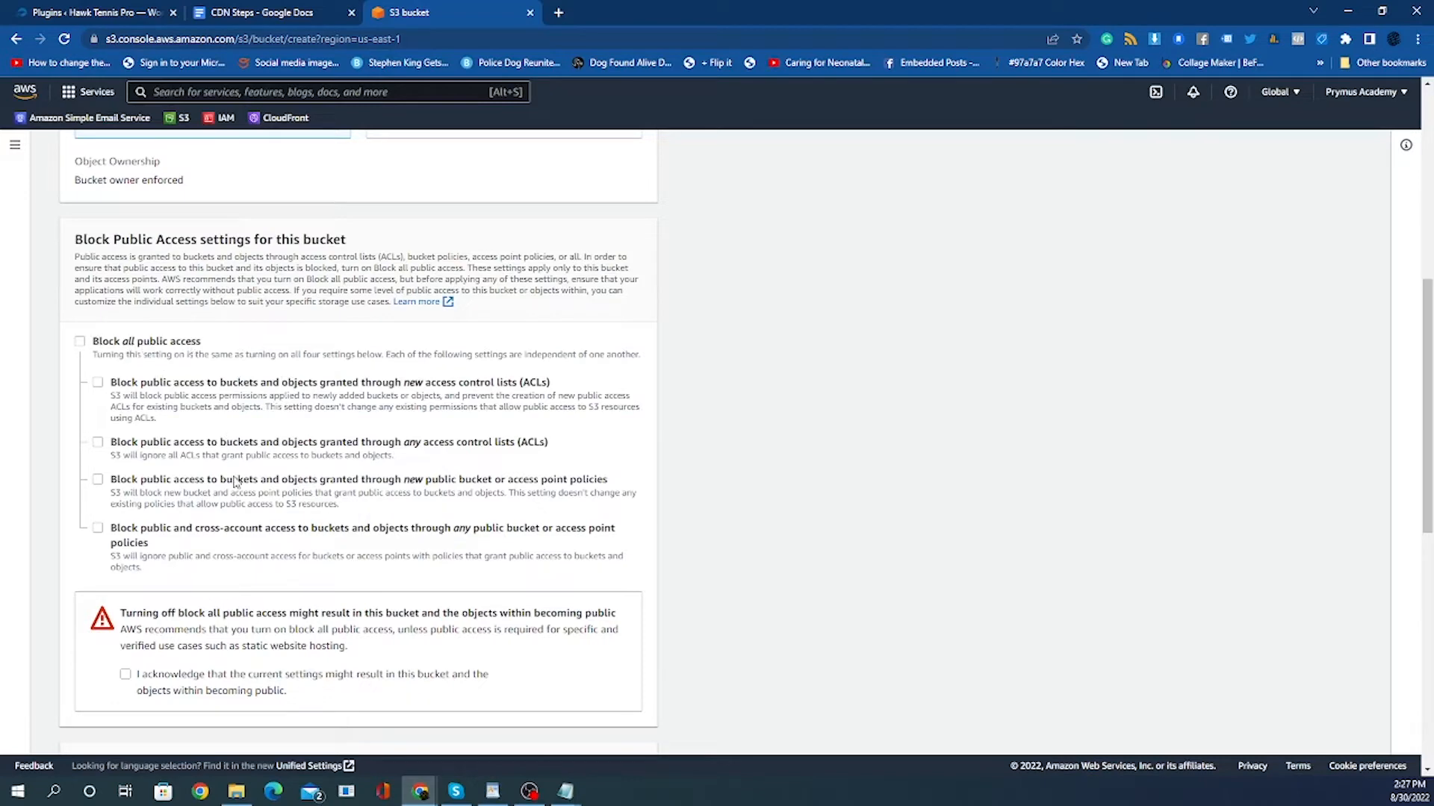
scroll(235, 484, down, 1)
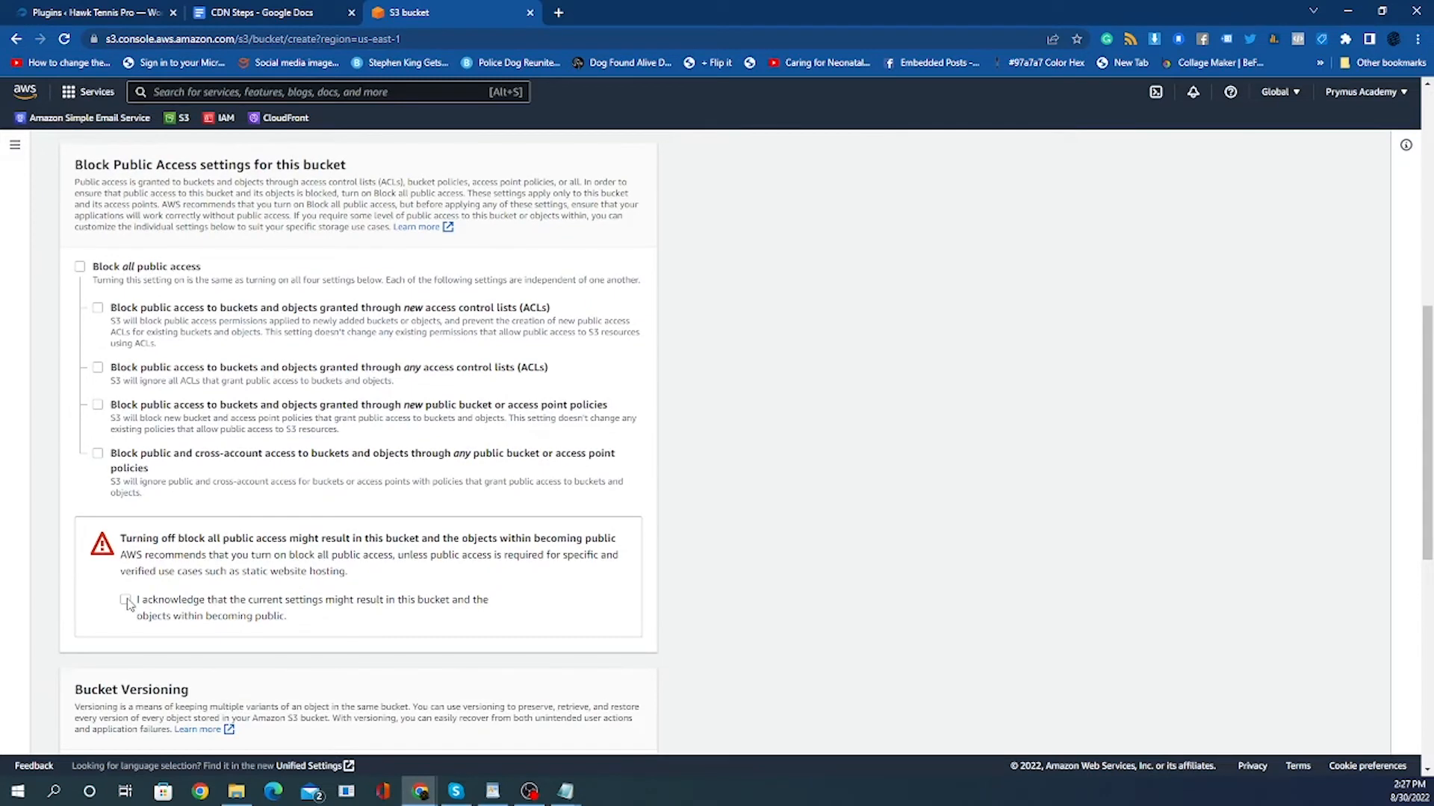
click(126, 601)
Review the remaining bucket settings, including Advanced settings, and create the bucket.
scroll(358, 534, down, 3)
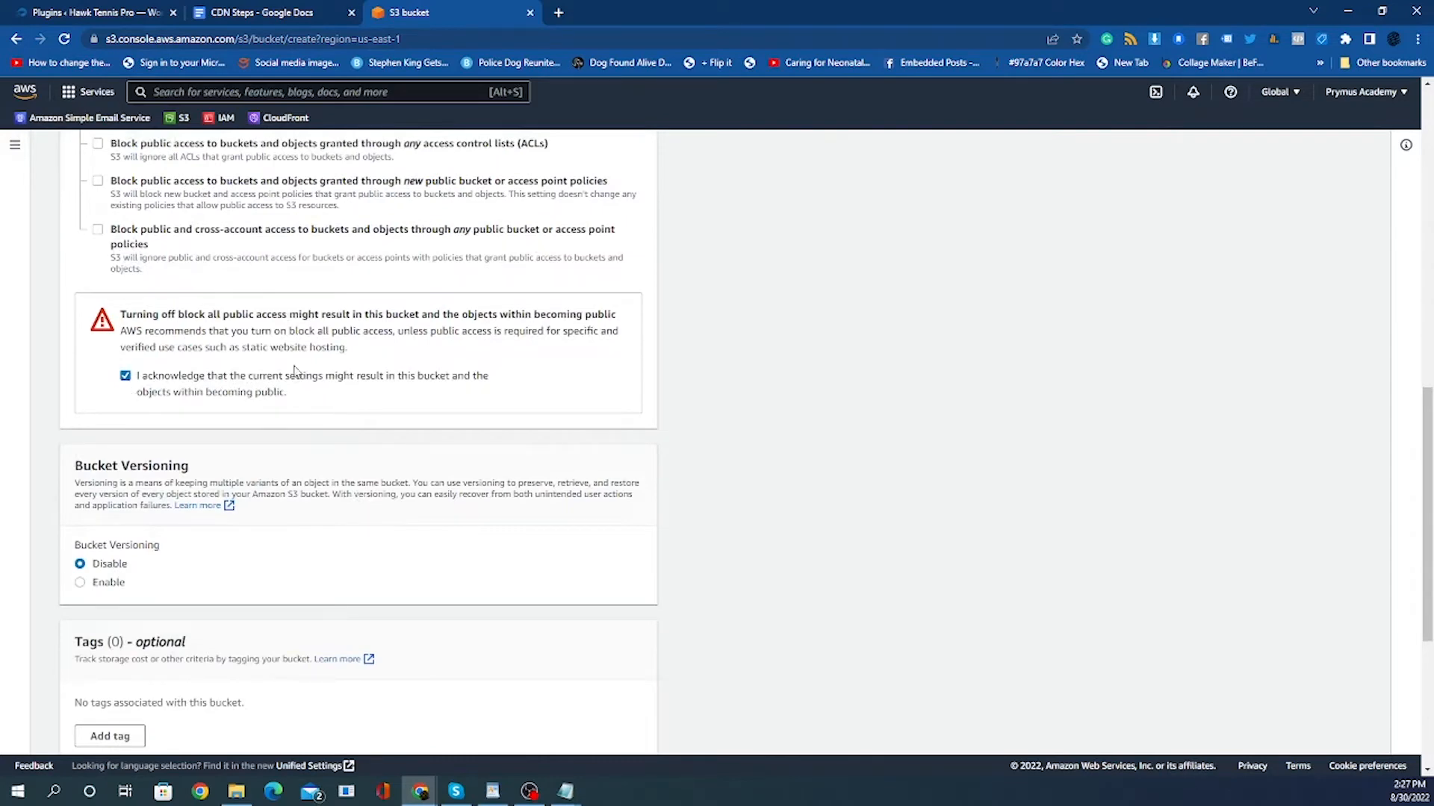
scroll(154, 369, down, 2)
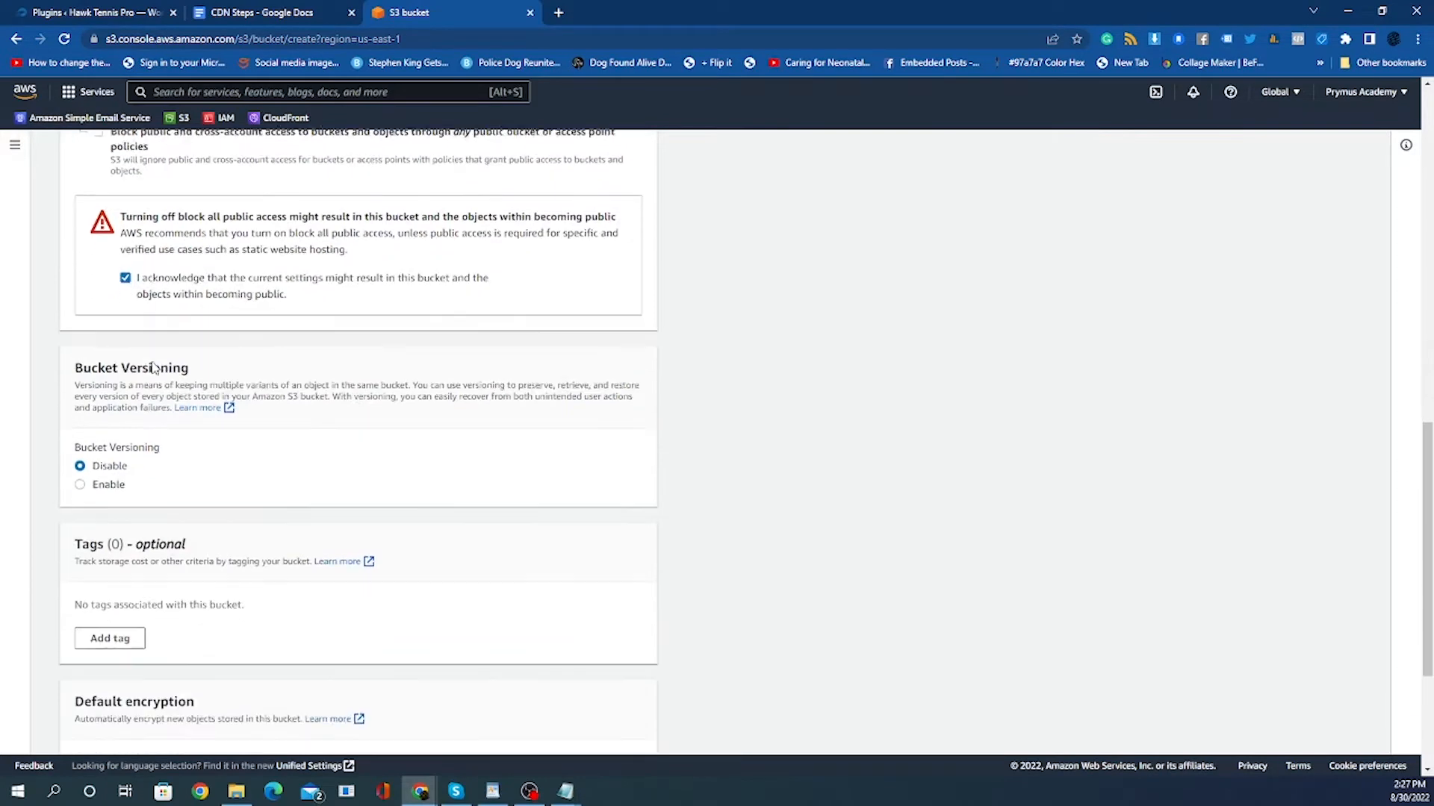
scroll(317, 401, up, 2)
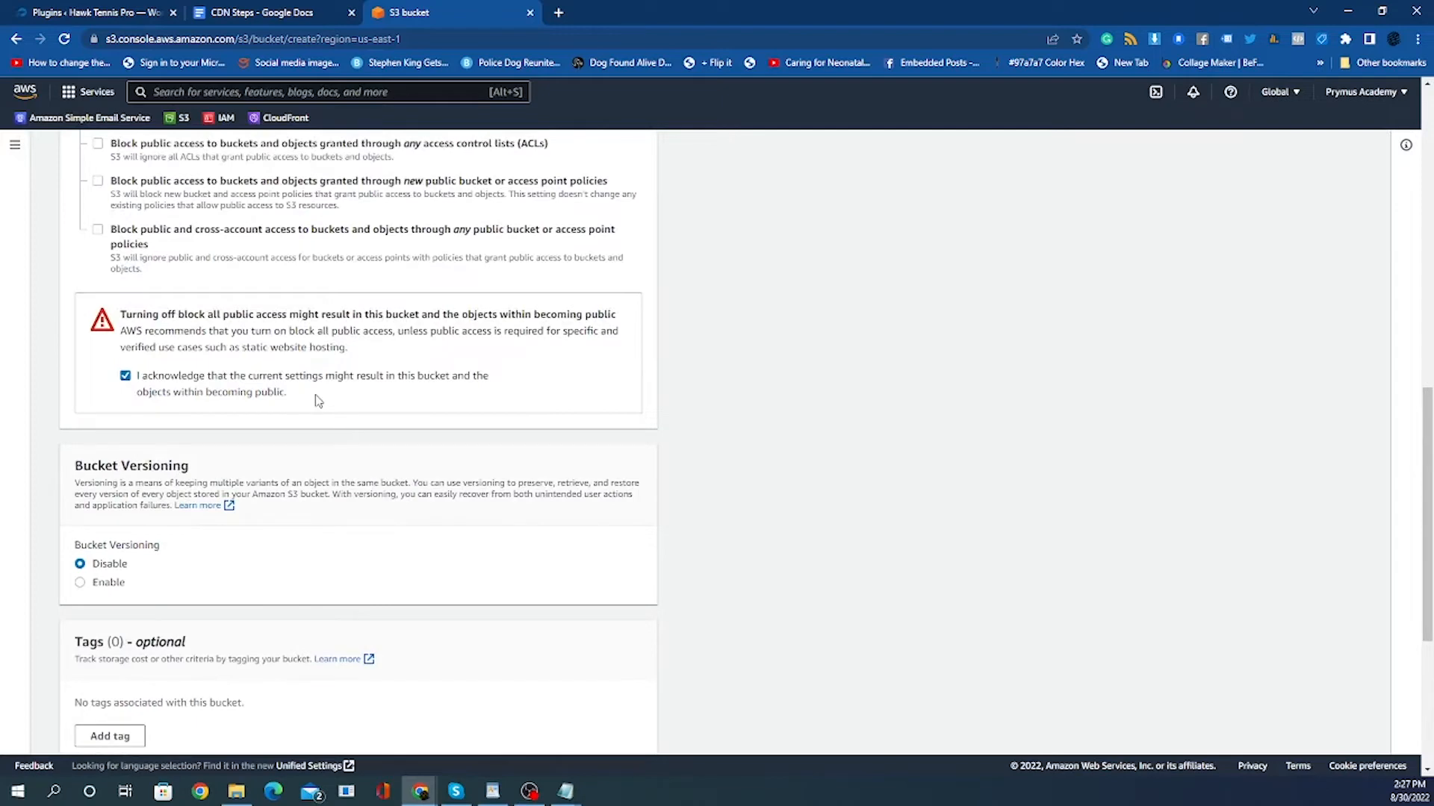
scroll(317, 401, down, 2)
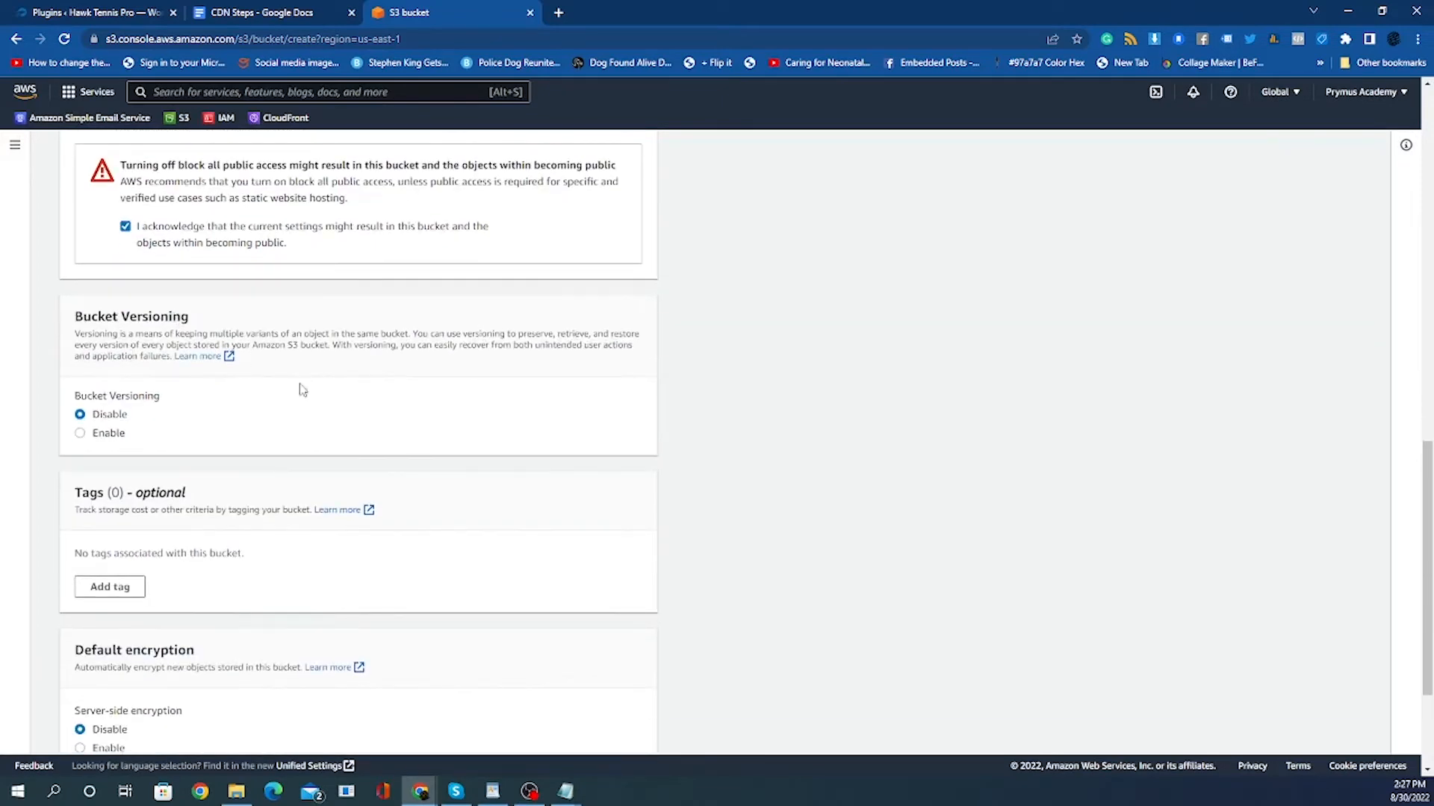
scroll(361, 414, down, 3)
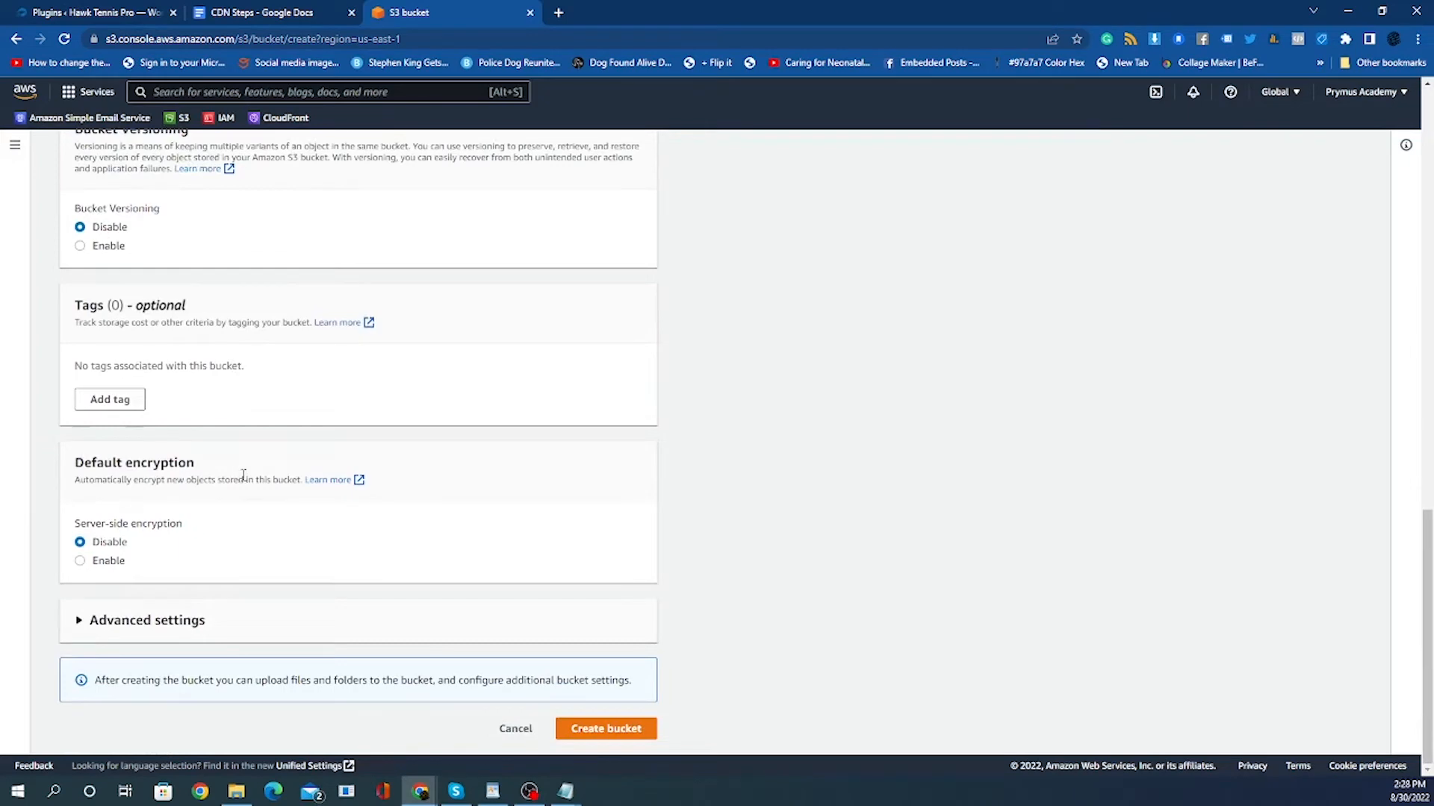
scroll(288, 500, up, 7)
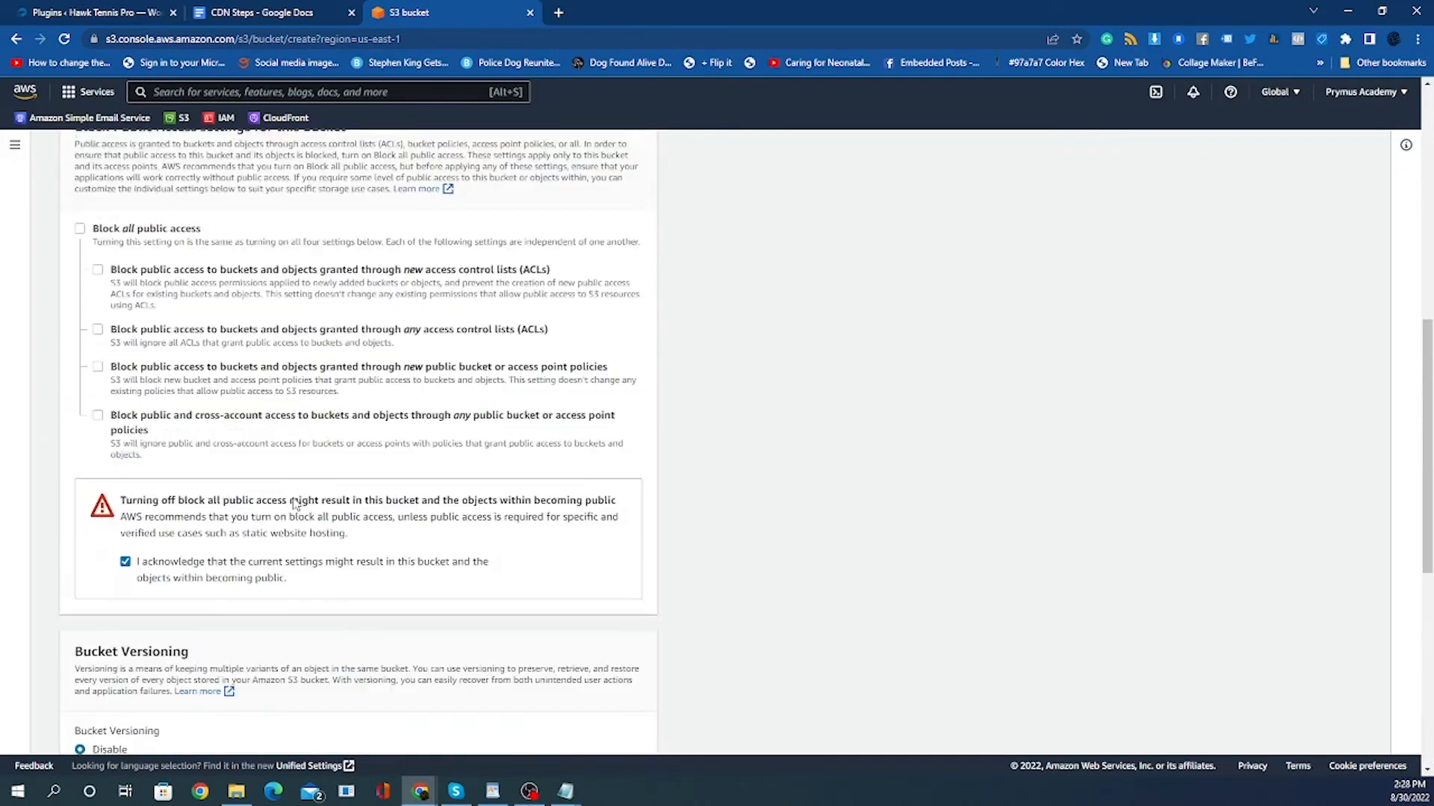
scroll(295, 504, up, 8)
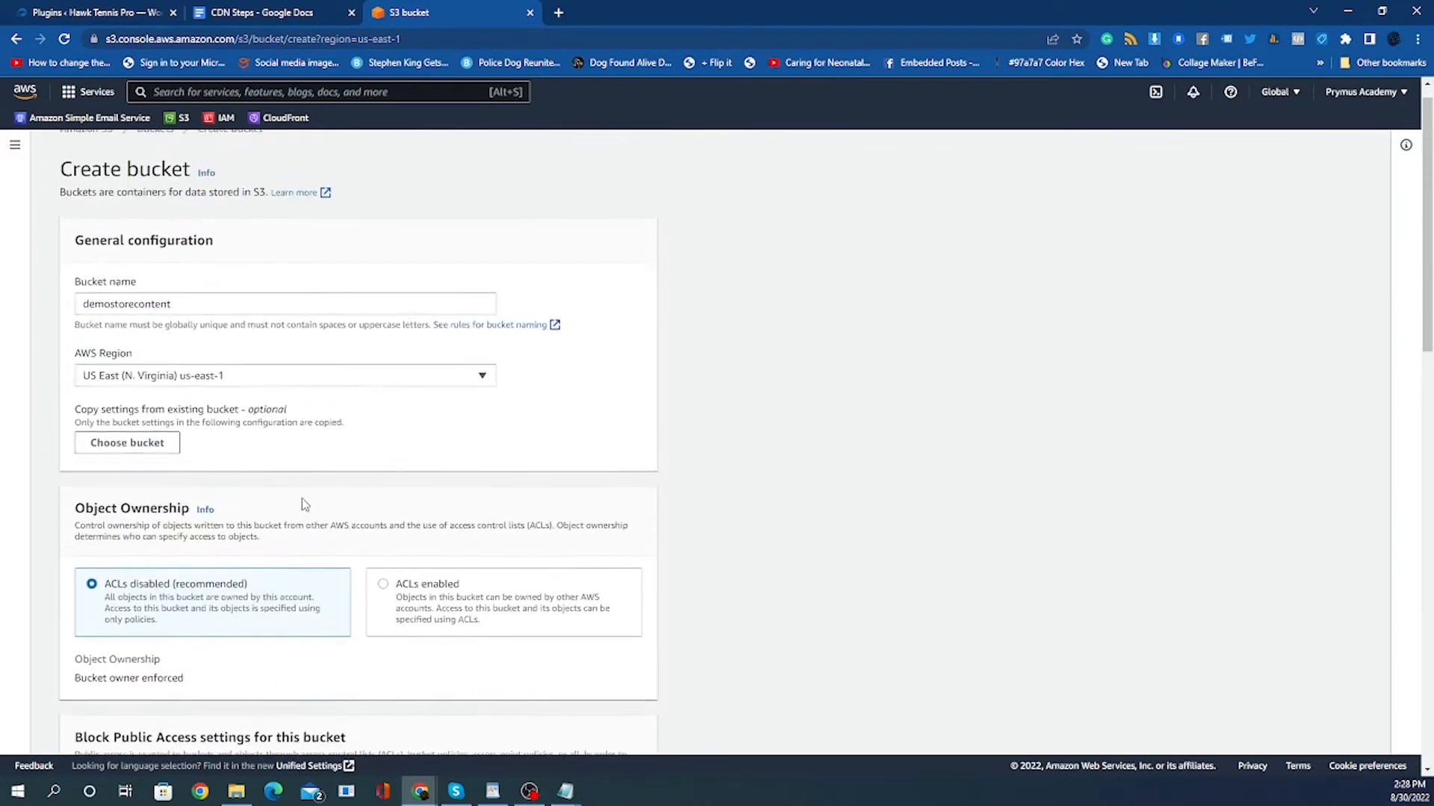
scroll(305, 504, down, 15)
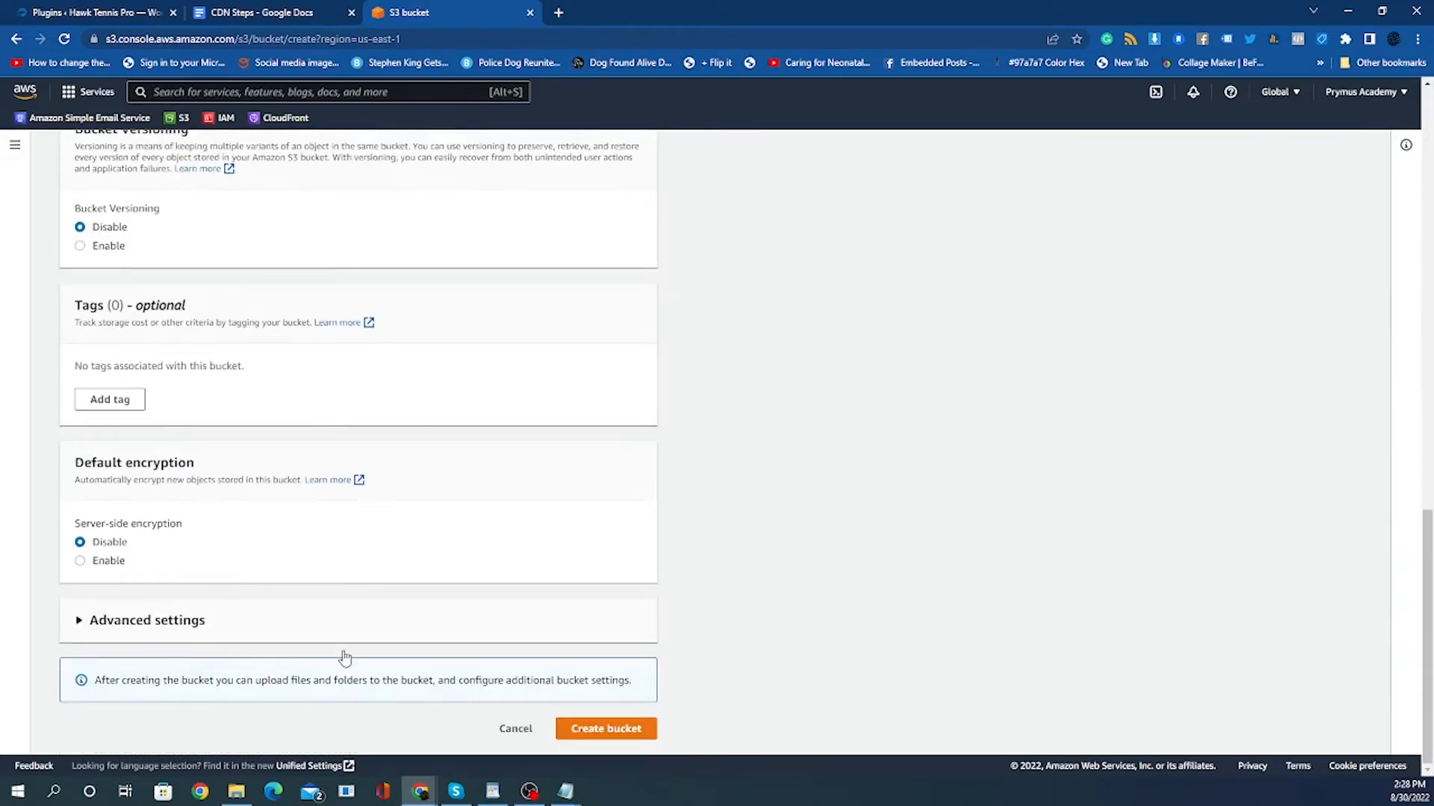
click(79, 620)
scroll(171, 627, down, 3)
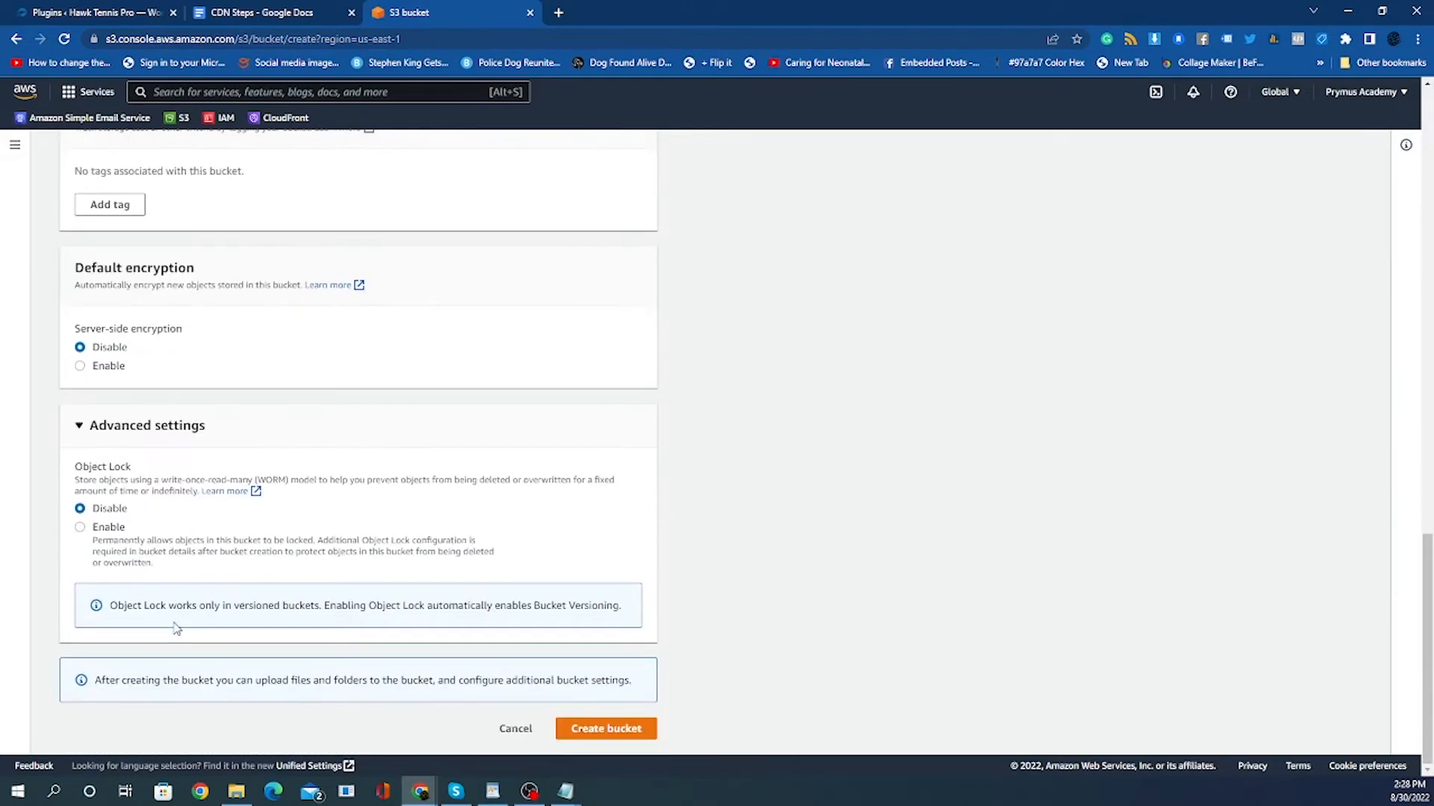
click(585, 728)
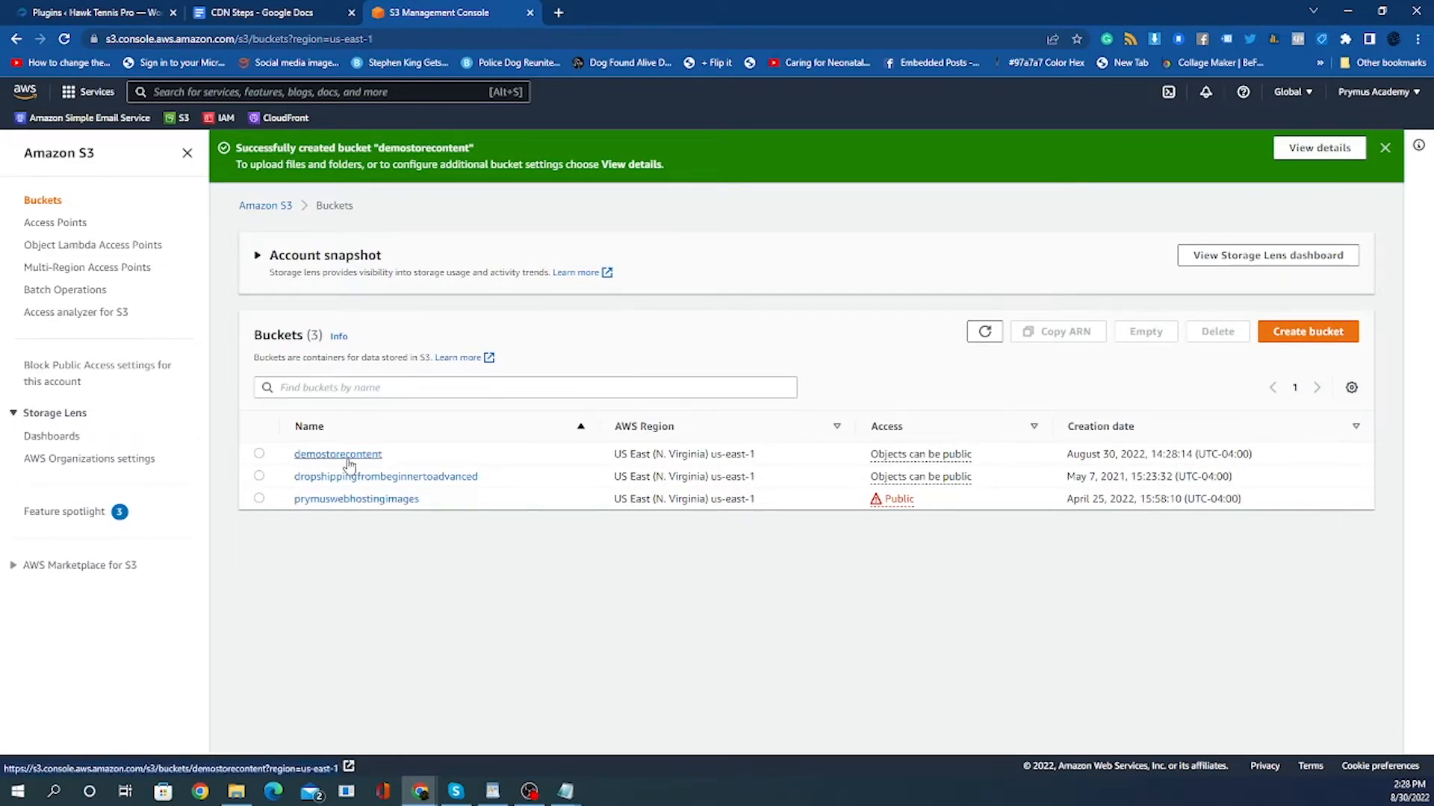
Check the CDN Steps list in the Google Docs tab and return to the S3 console.
click(257, 15)
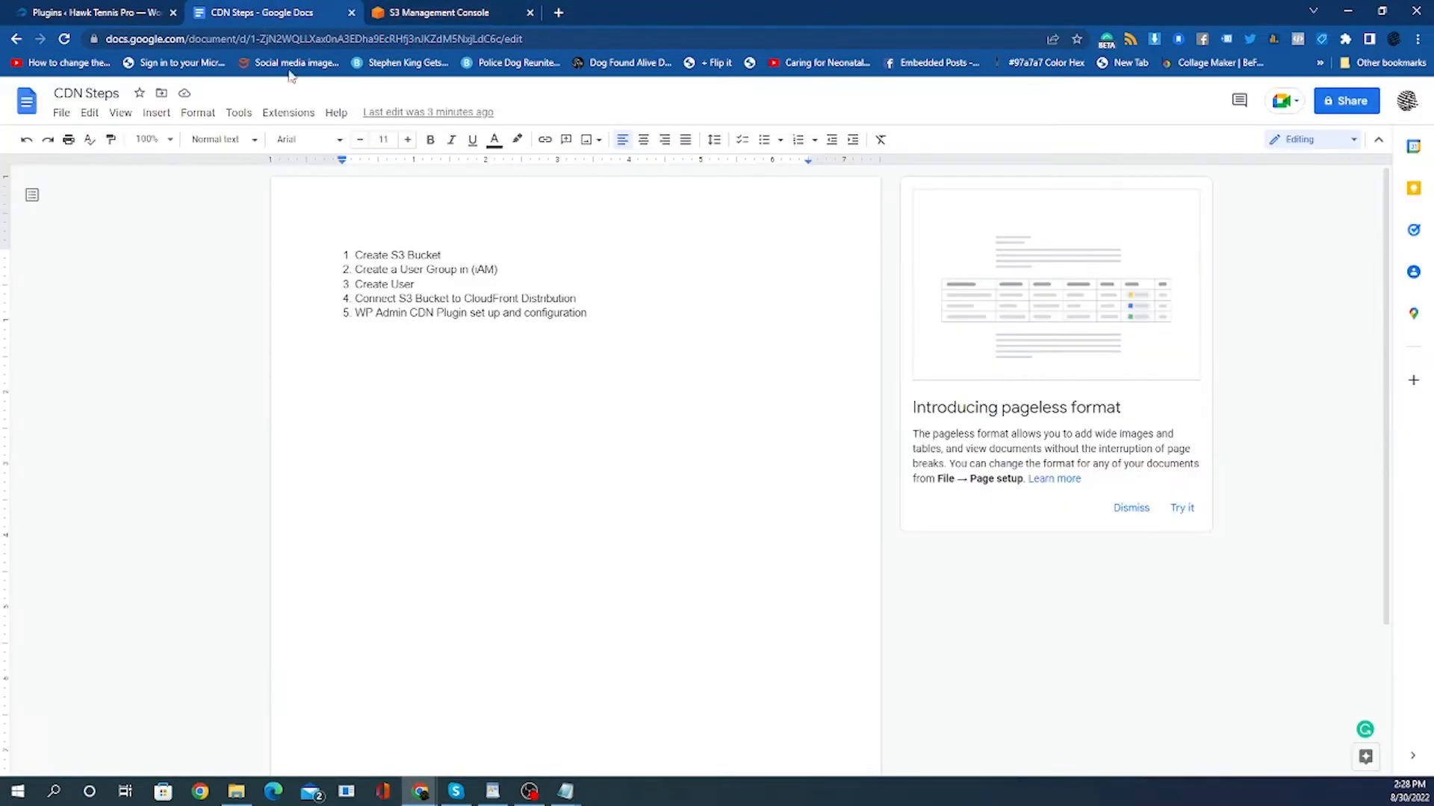
click(465, 251)
click(427, 269)
click(414, 14)
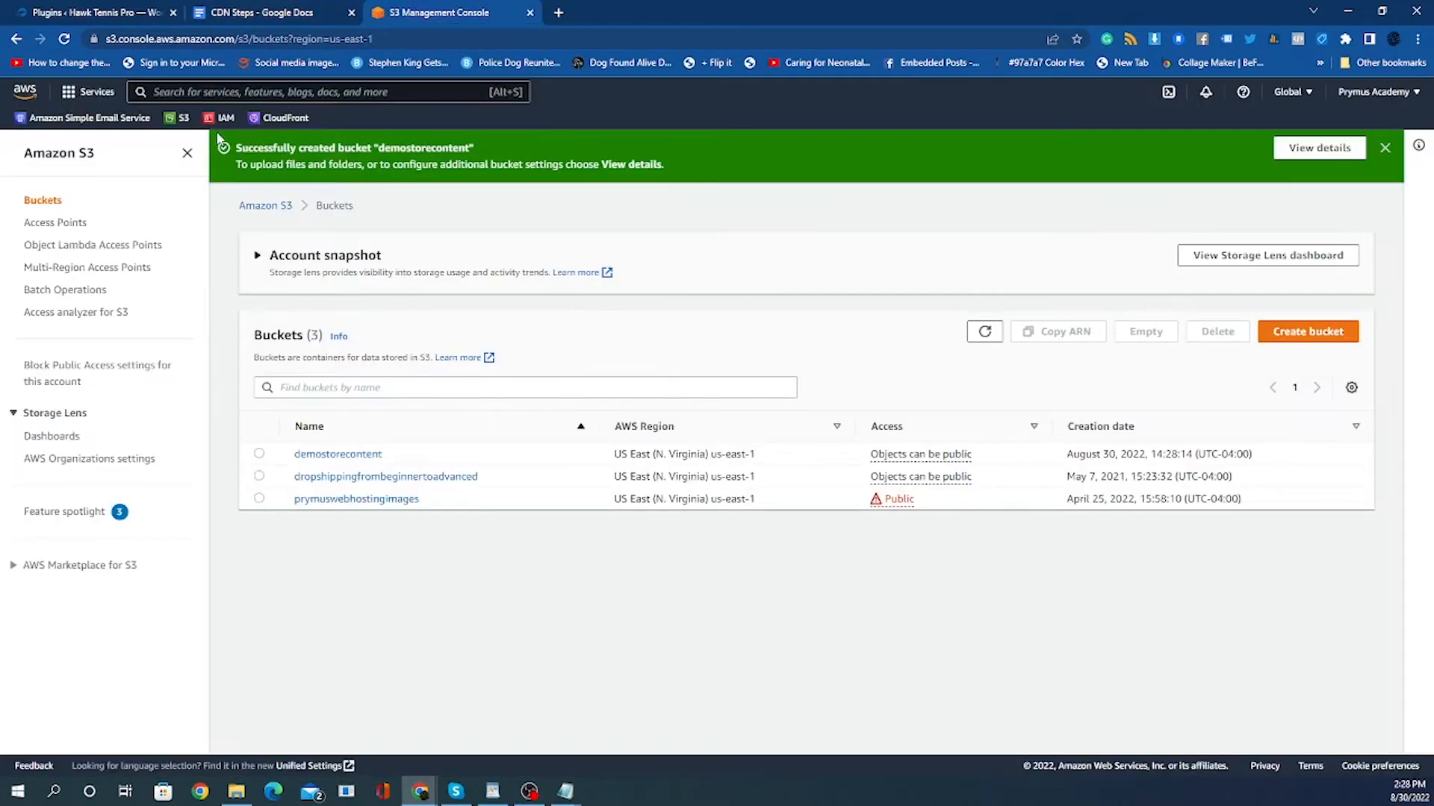
Go to Console Home and search the console for iam.
click(186, 153)
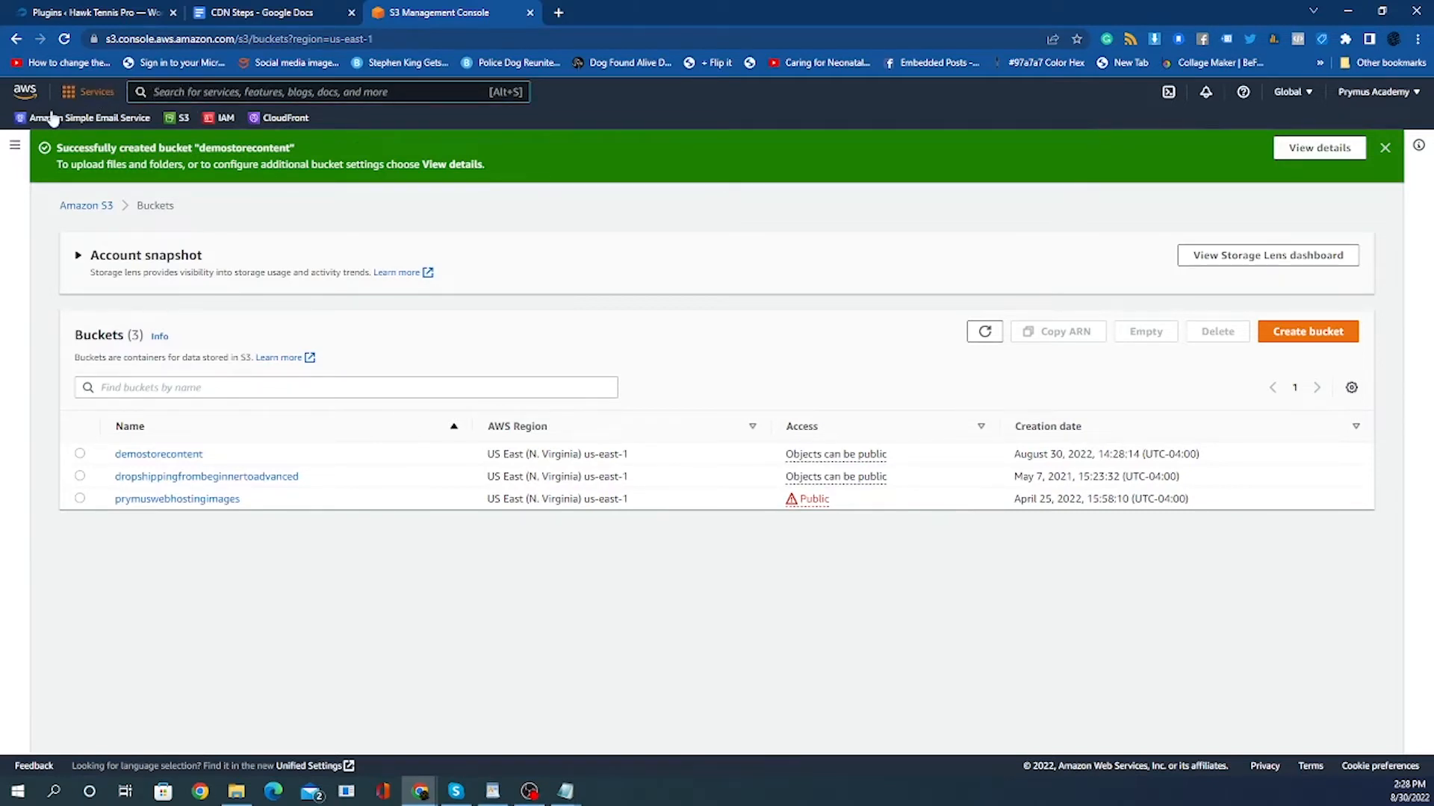
click(25, 91)
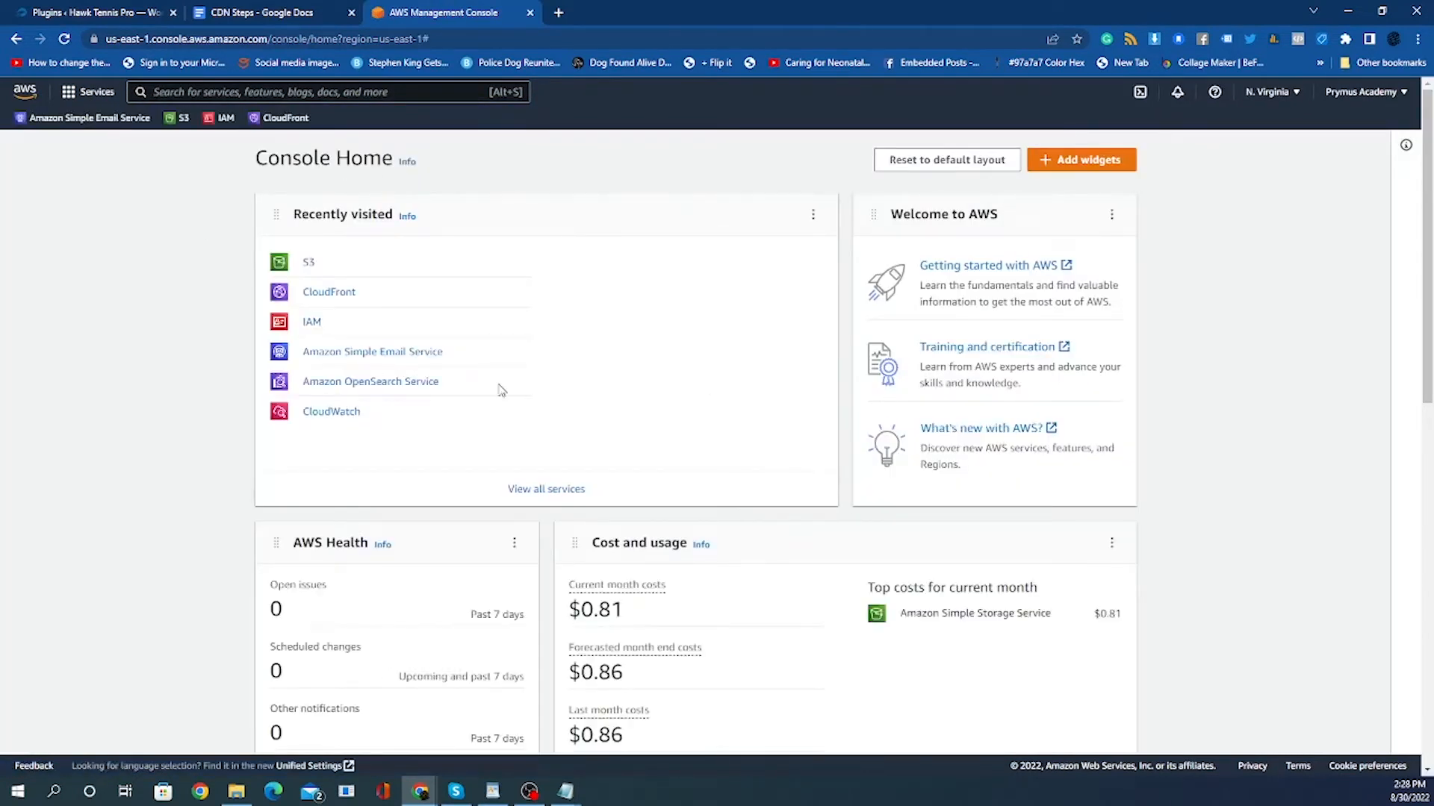
click(213, 92)
click(213, 91)
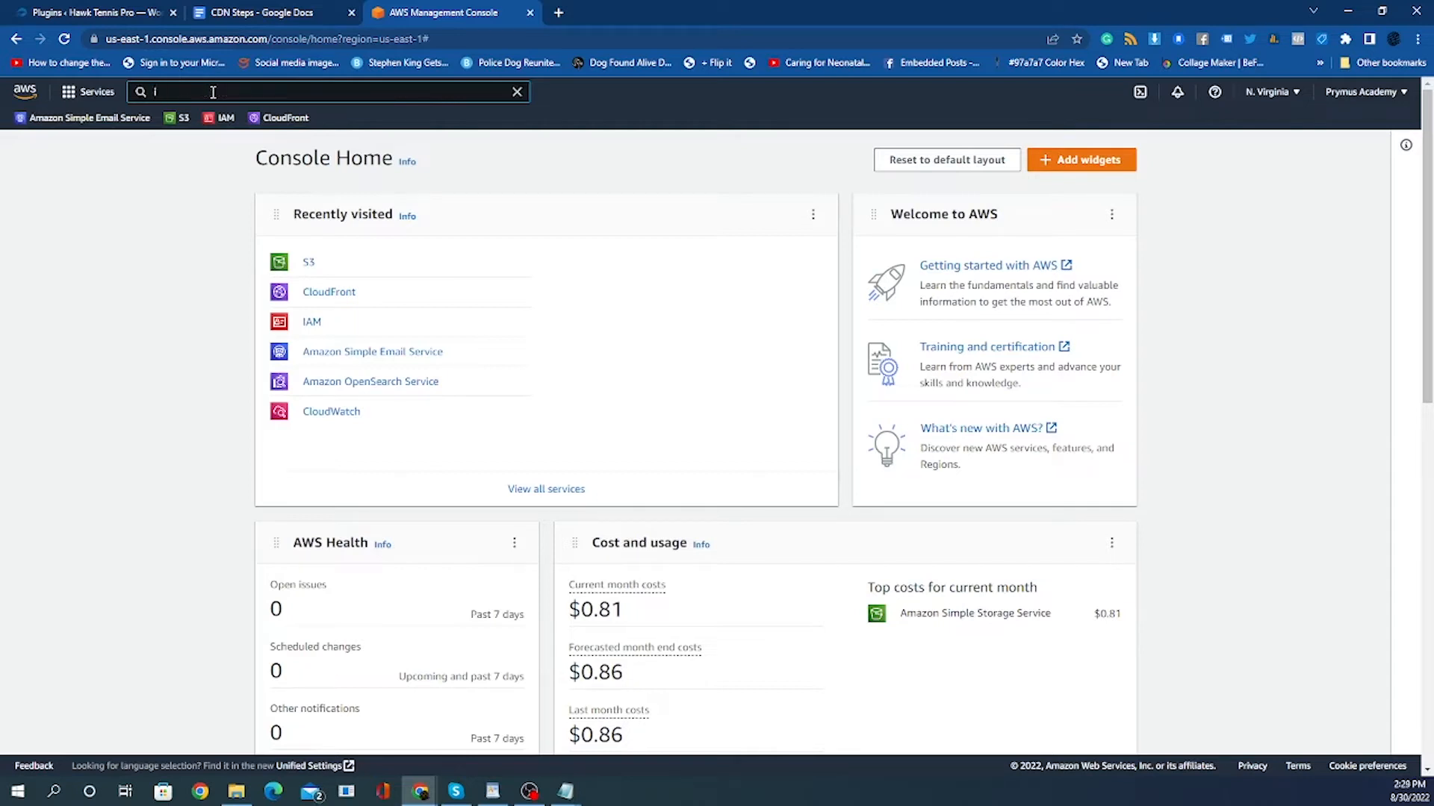
key(Escape)
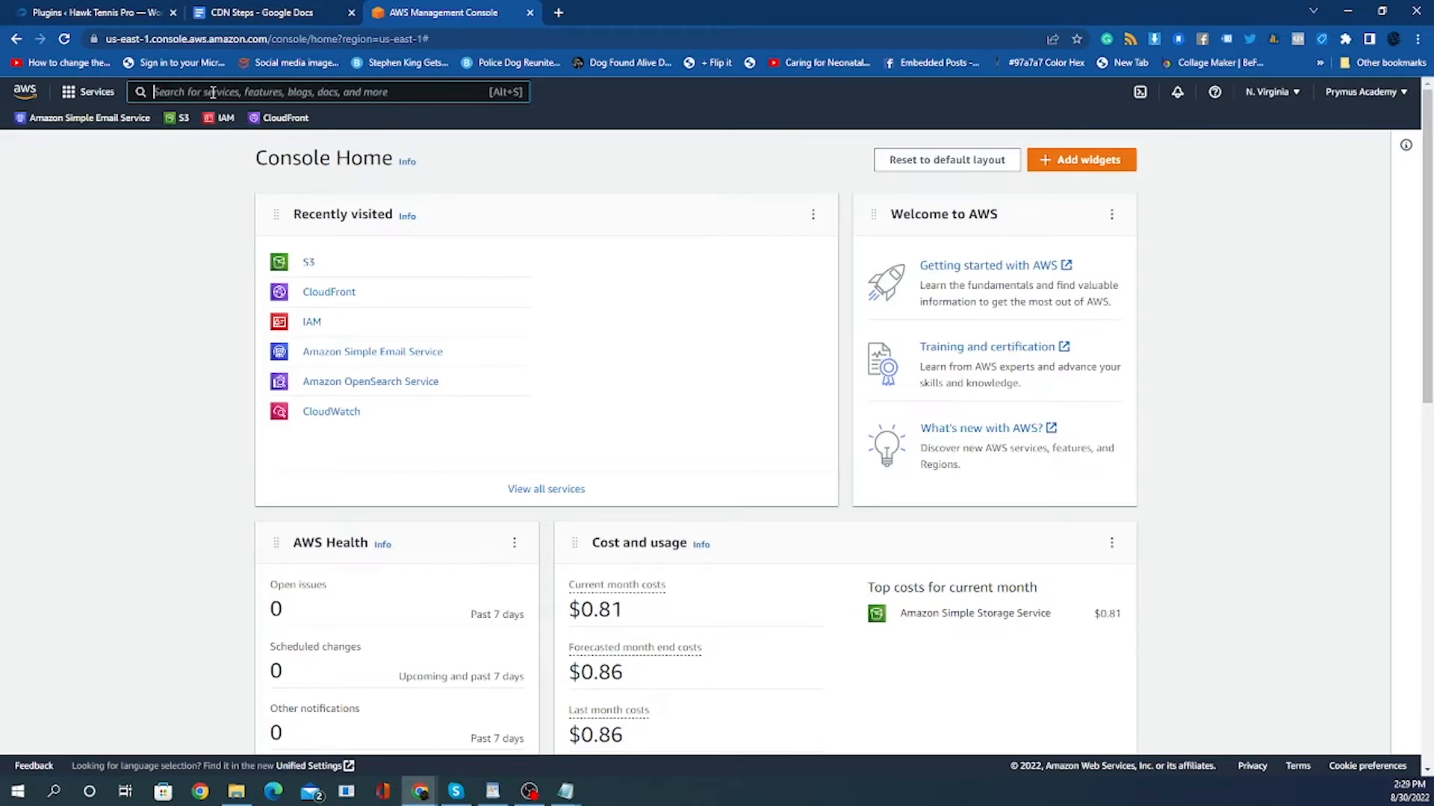
text(iaM)
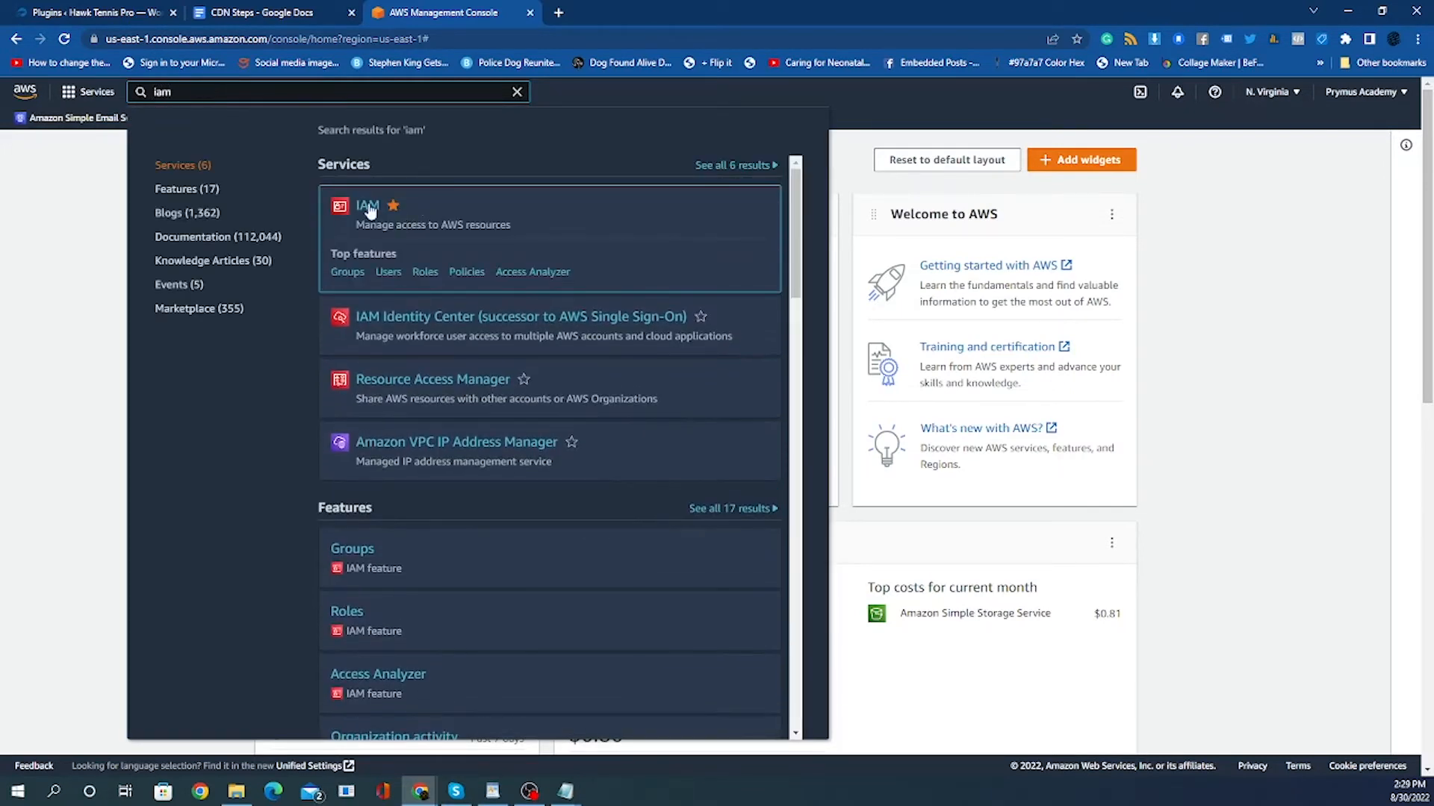
Open IAM and start a new user group named demostorehawktennispro_iam.
click(369, 209)
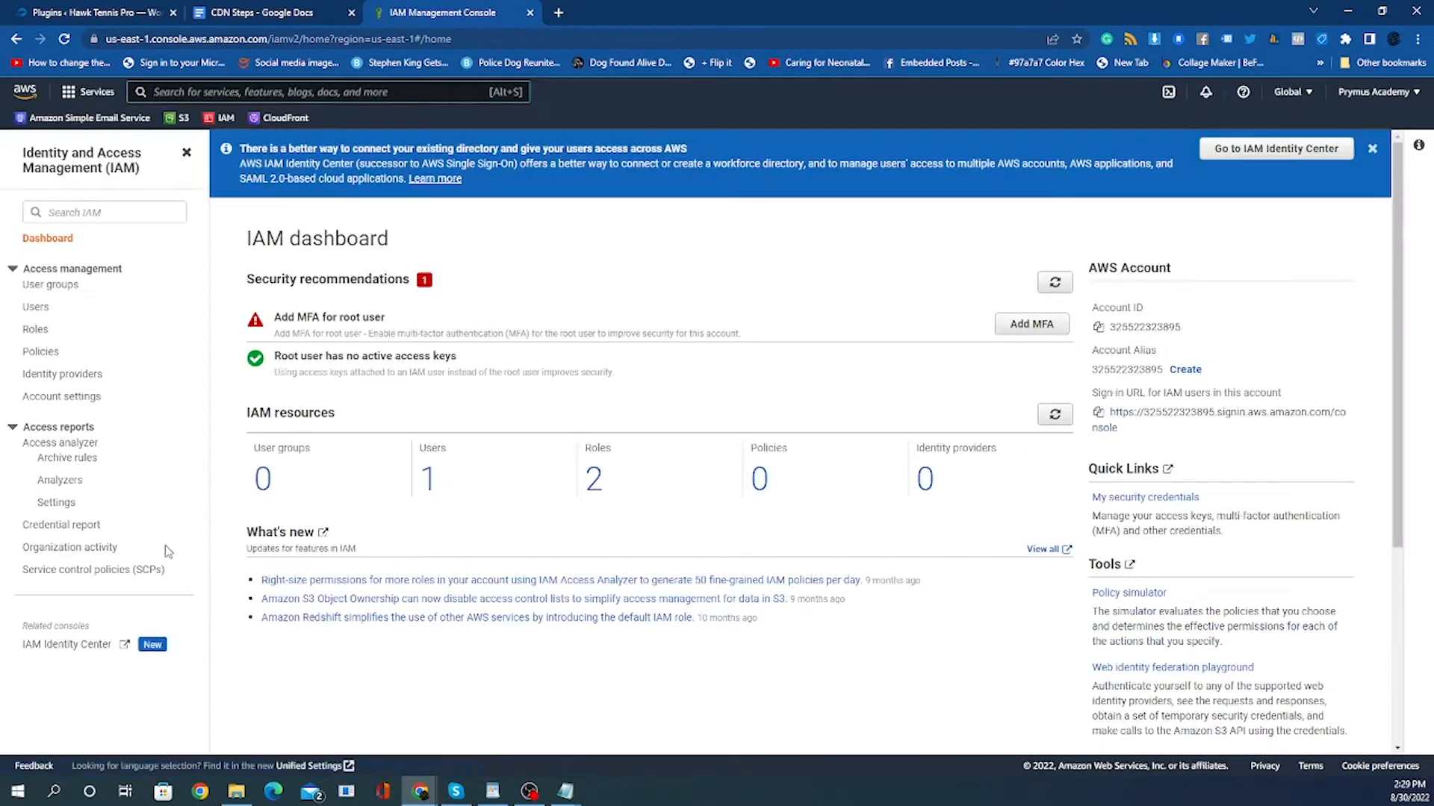
click(52, 287)
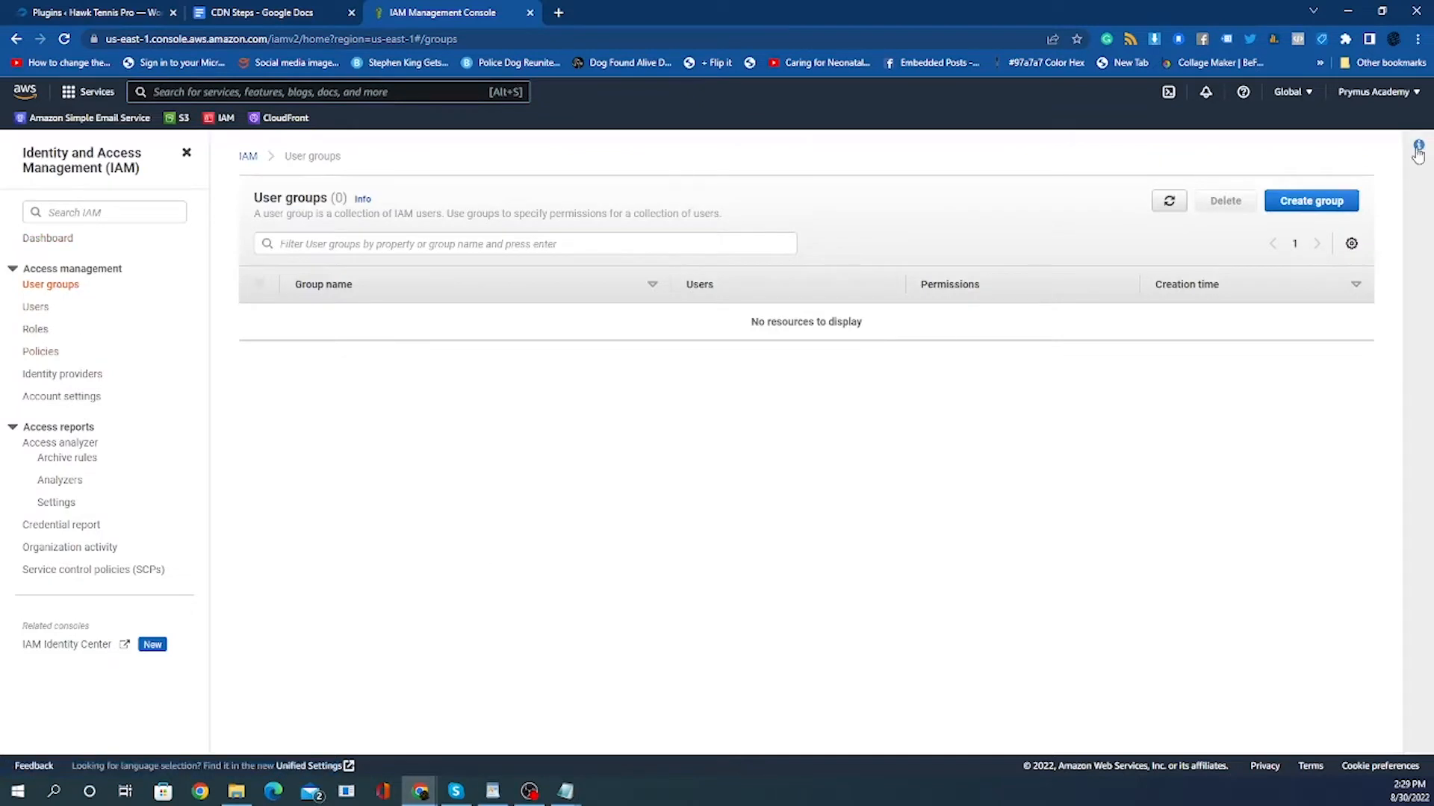
click(1285, 206)
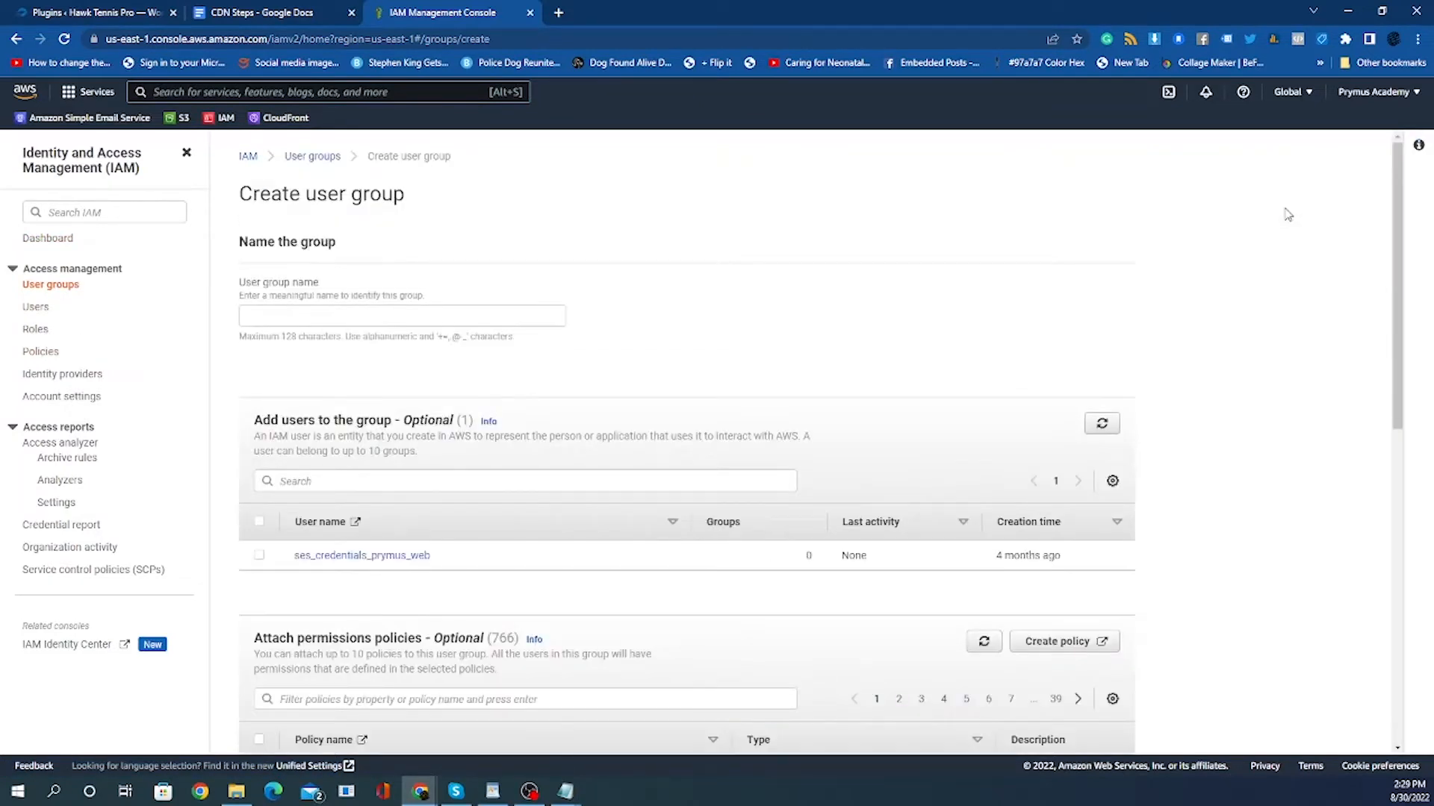
click(290, 321)
right_click(290, 321)
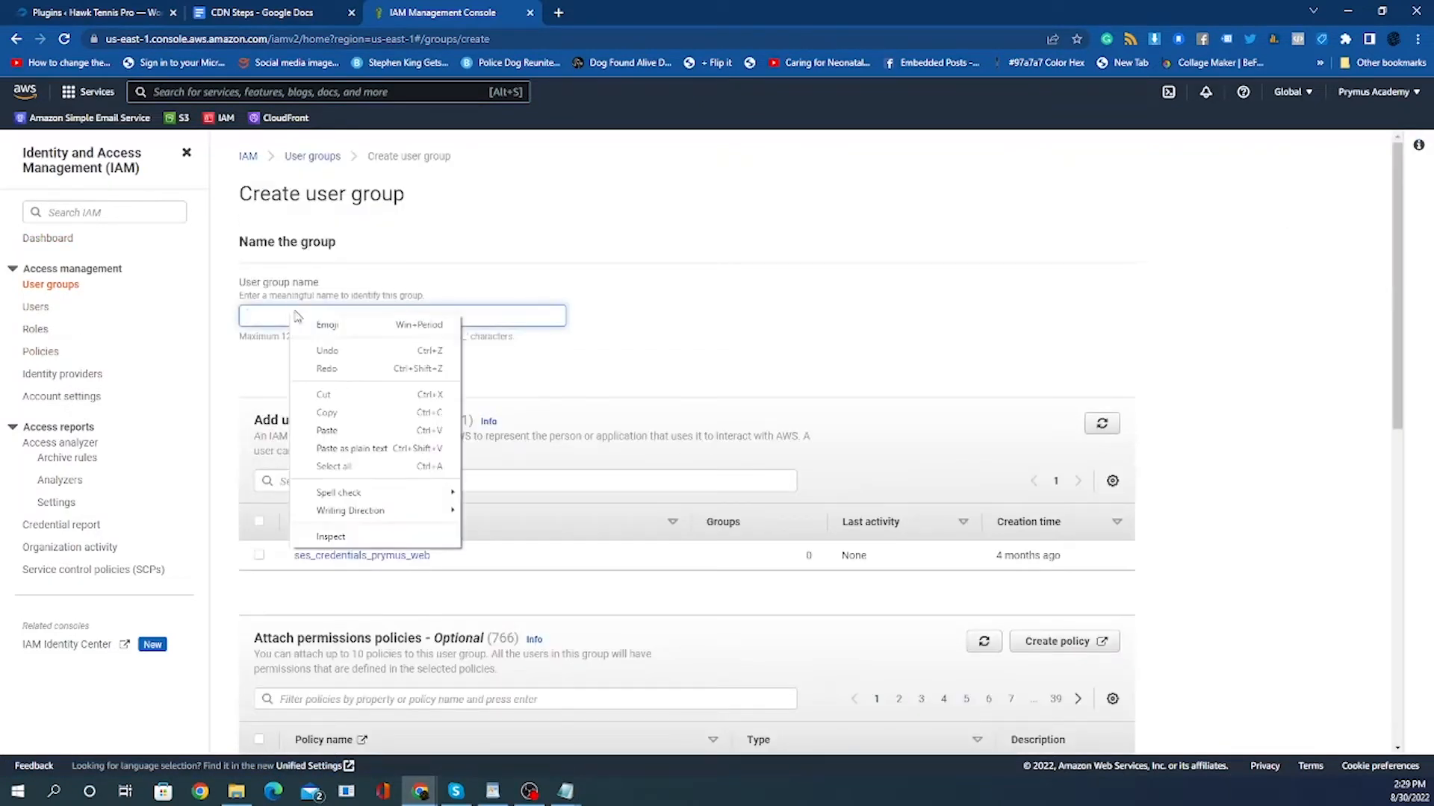
click(351, 429)
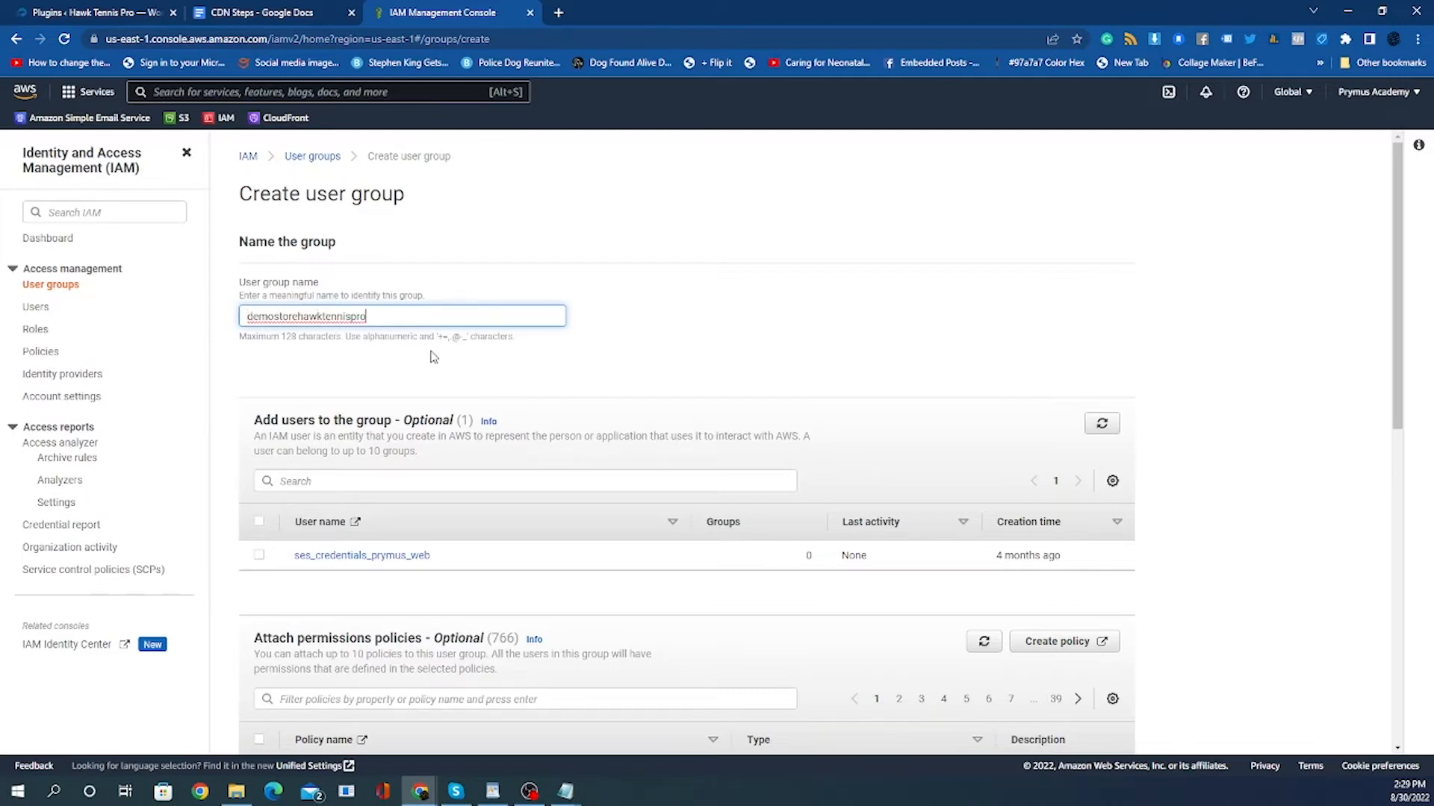
text(_iam)
Filter the permissions policies for admin, attach AdministratorAccess to the group, and create the group.
scroll(602, 358, down, 1)
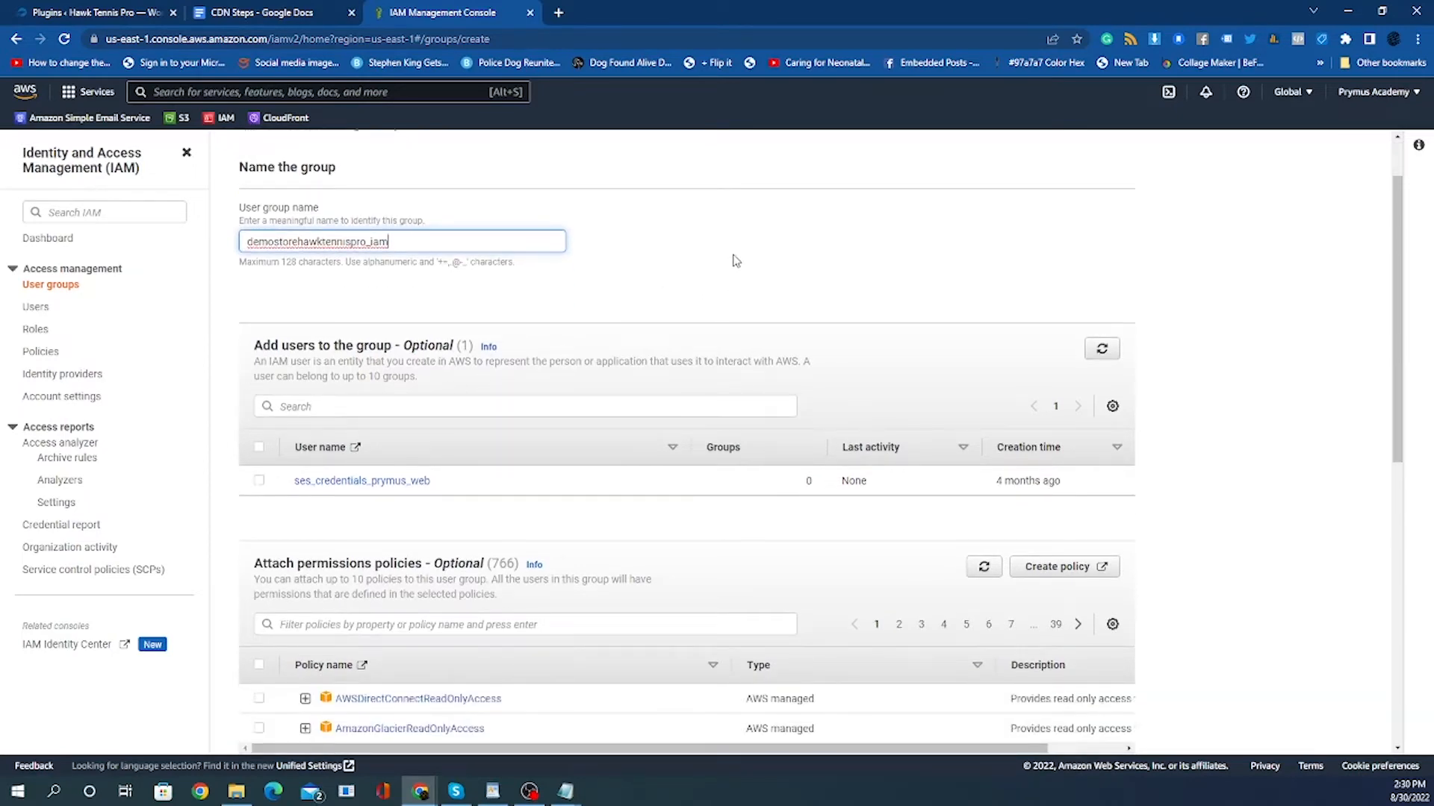
click(331, 290)
scroll(608, 275, down, 2)
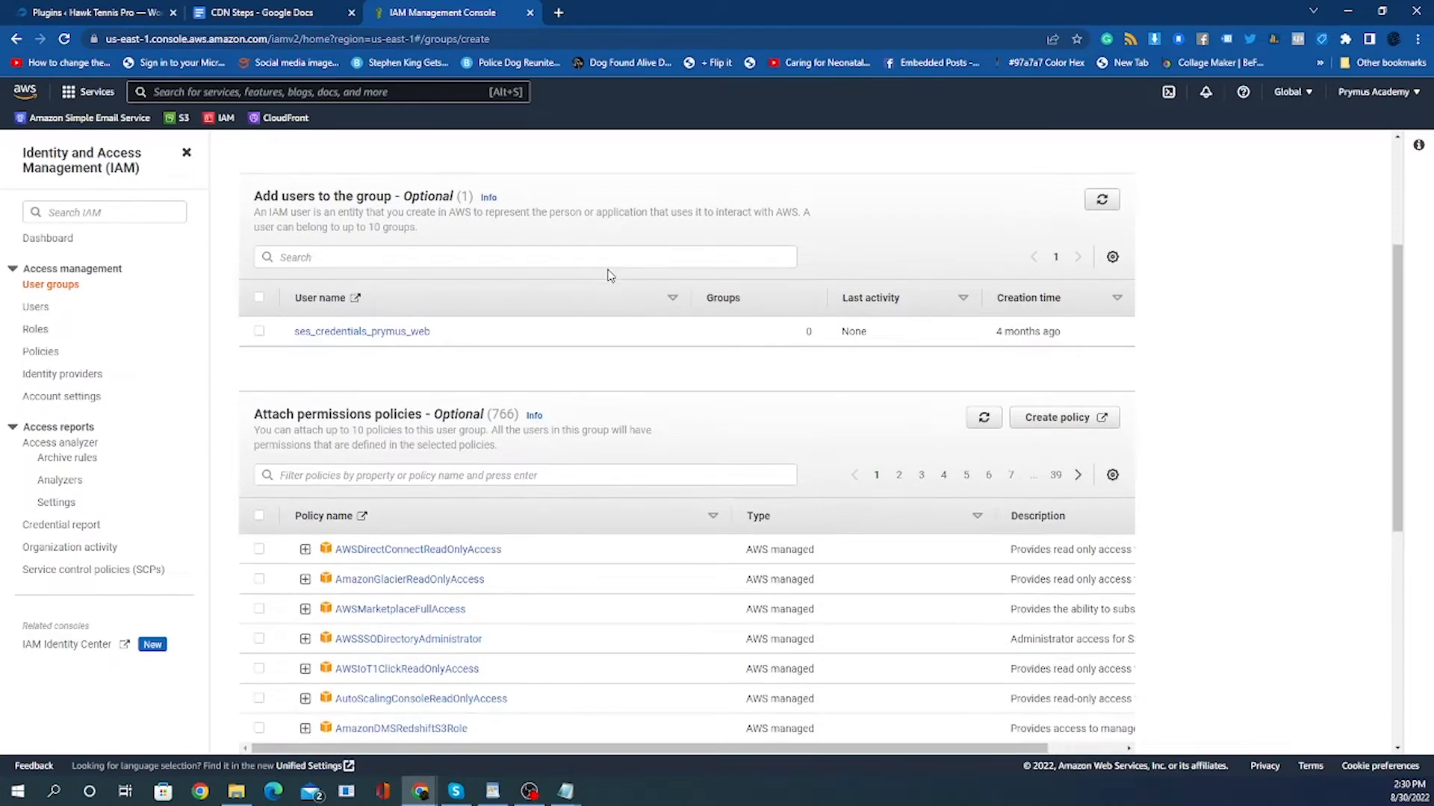
drag(254, 413, 426, 415)
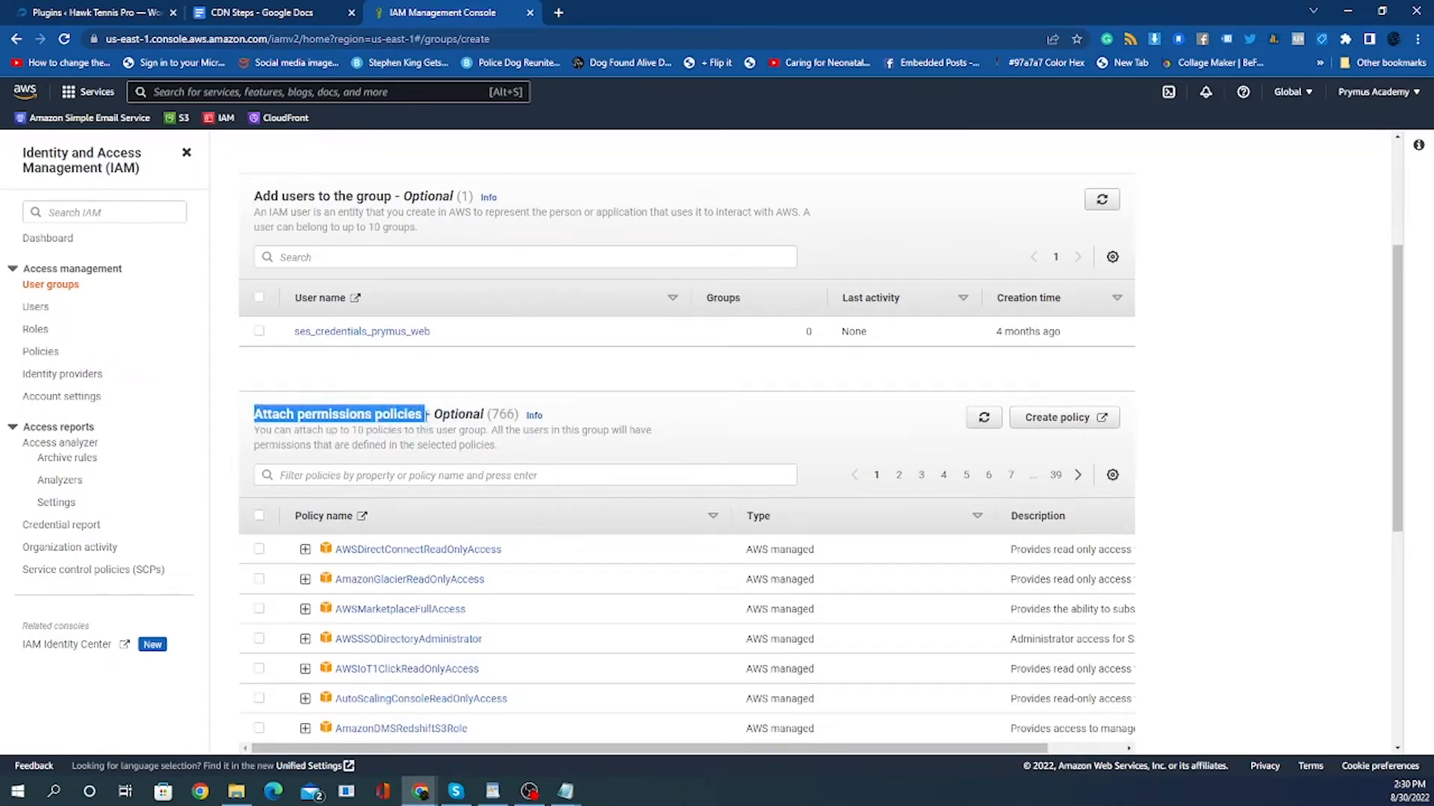
click(359, 404)
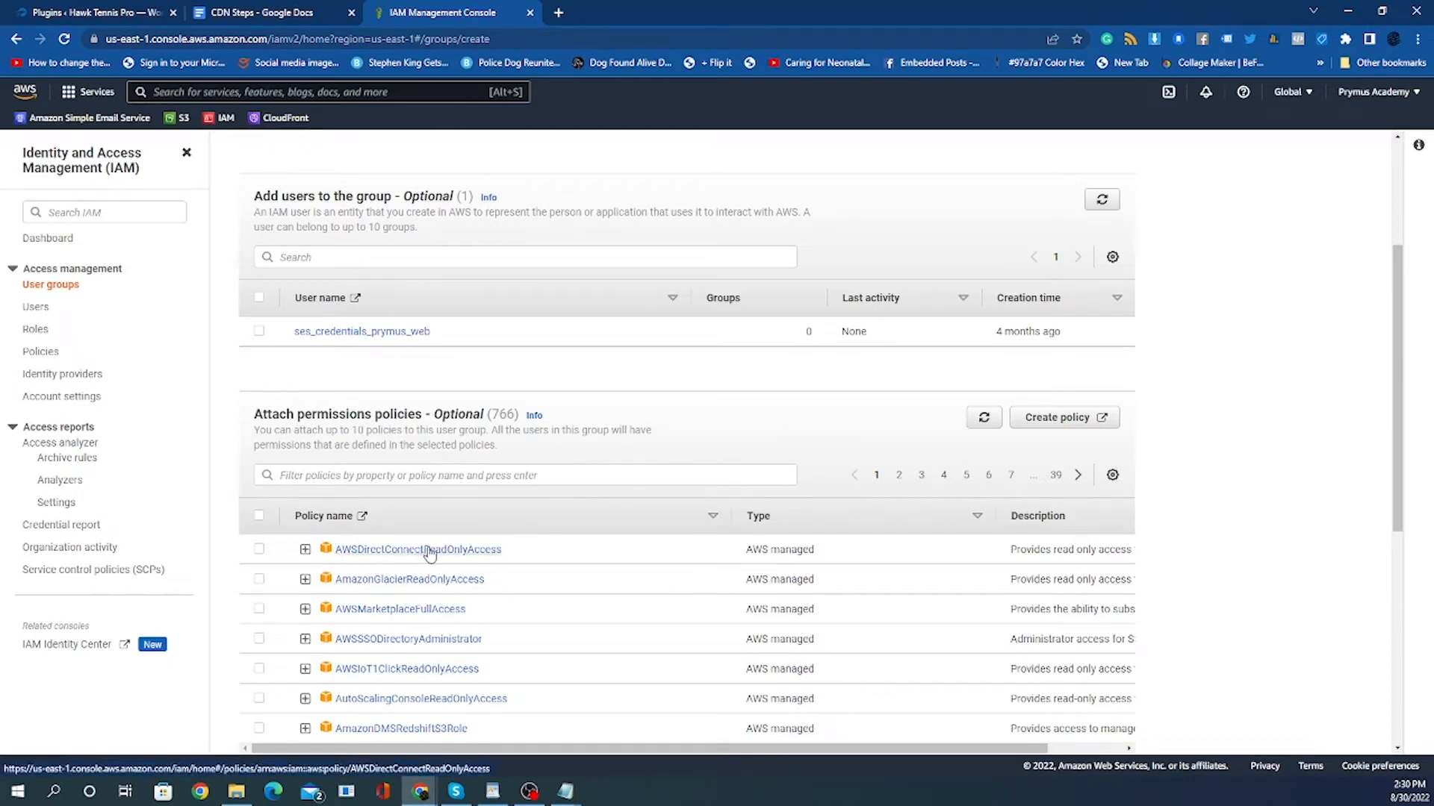
click(417, 476)
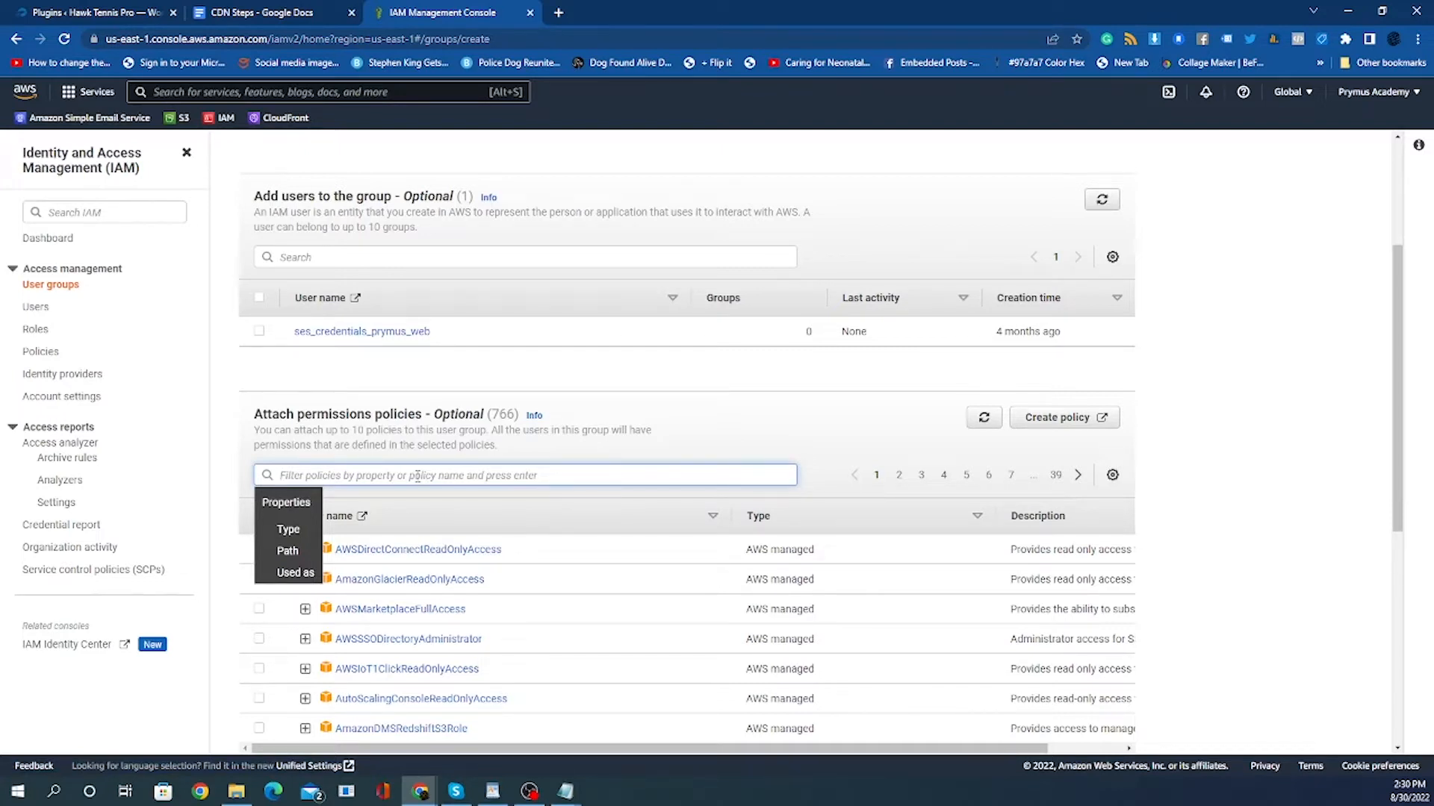
text(a)
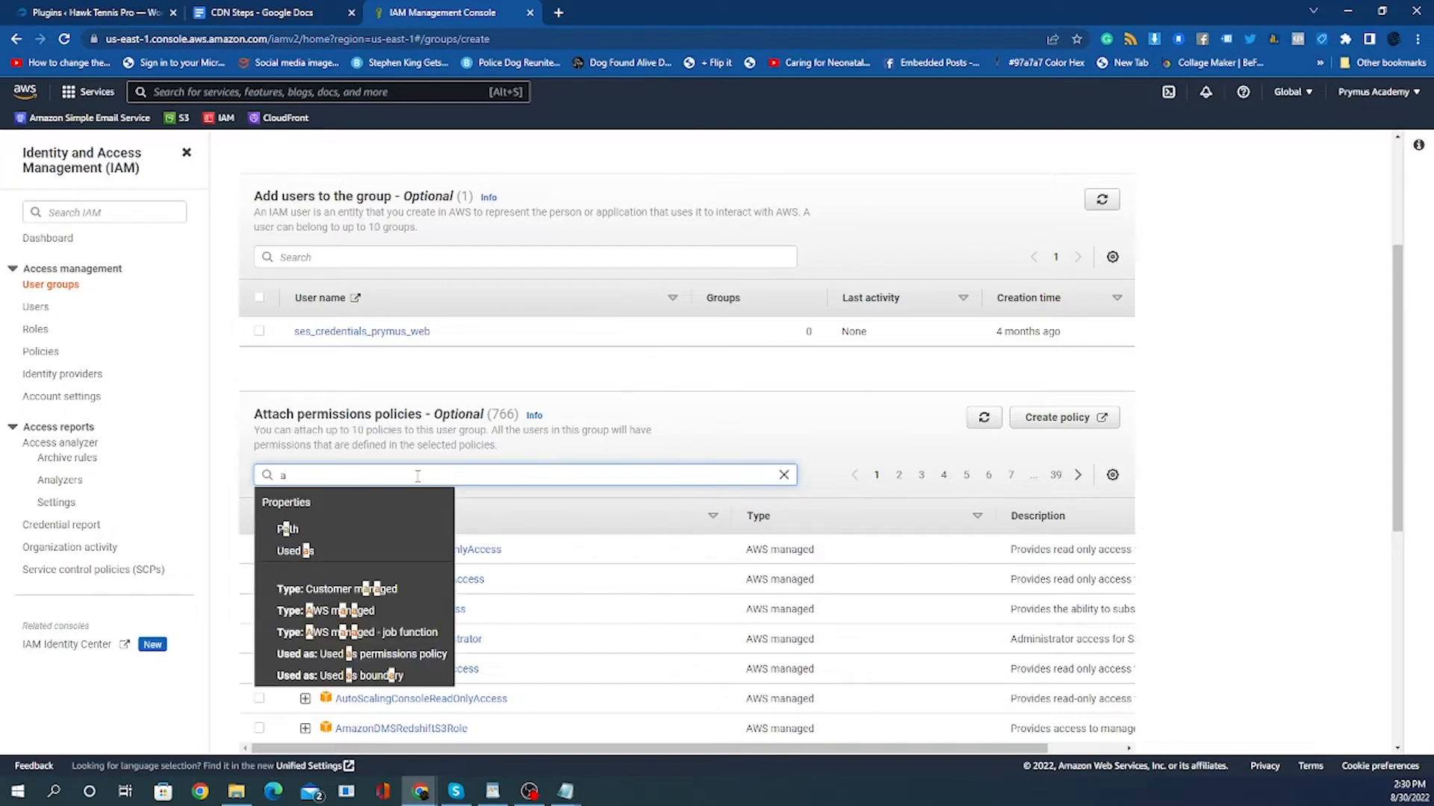
text(dmin)
key(Return)
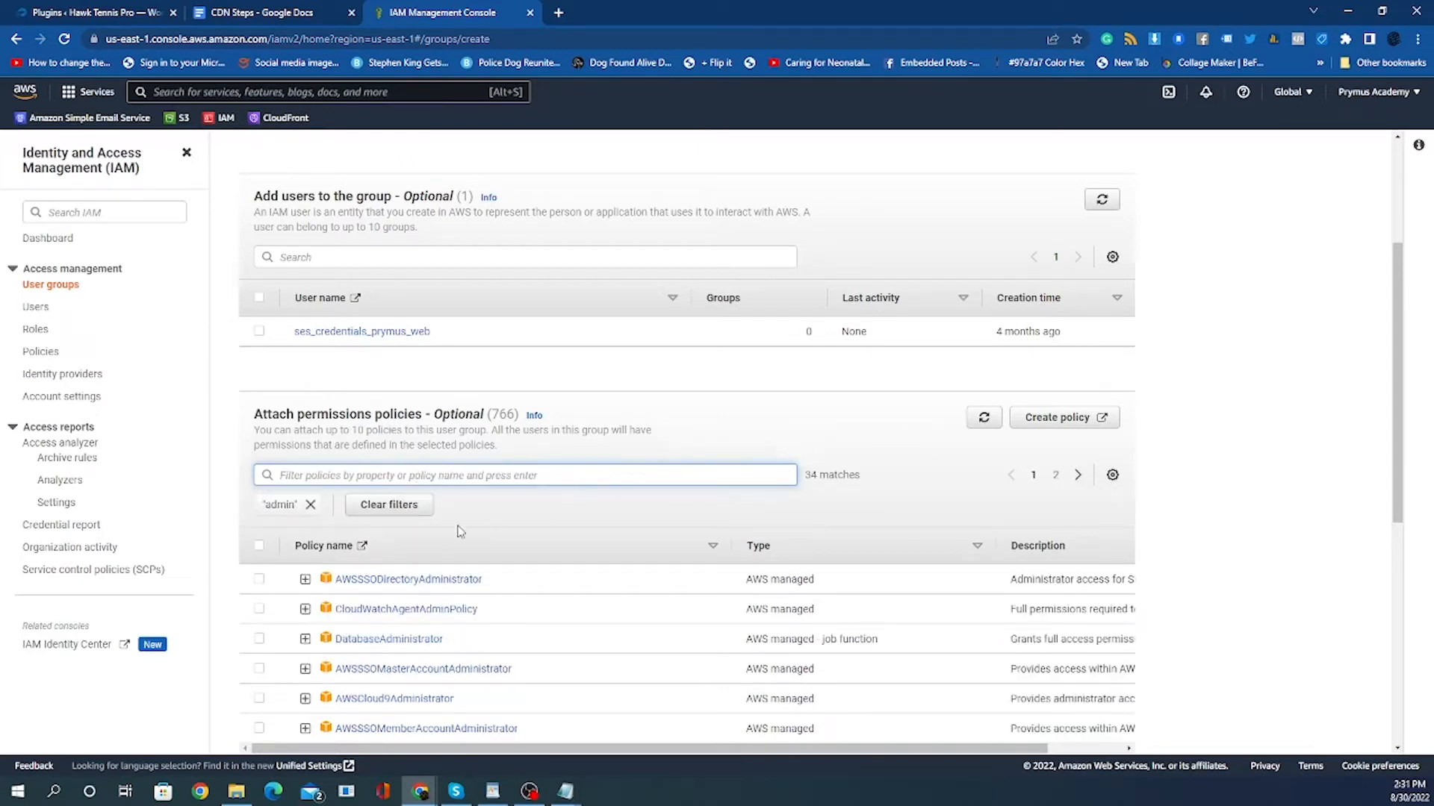
scroll(478, 621, down, 1)
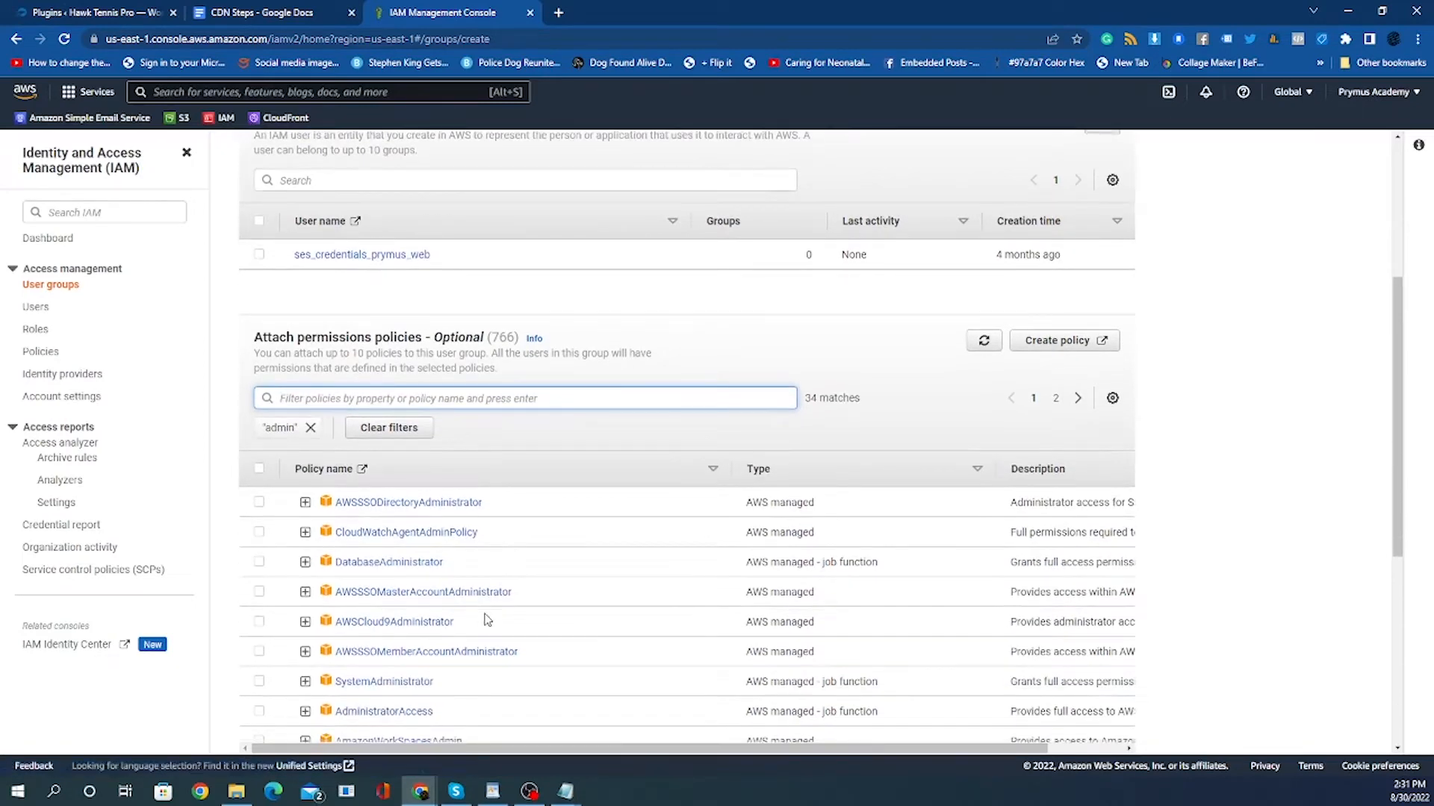
scroll(485, 619, down, 2)
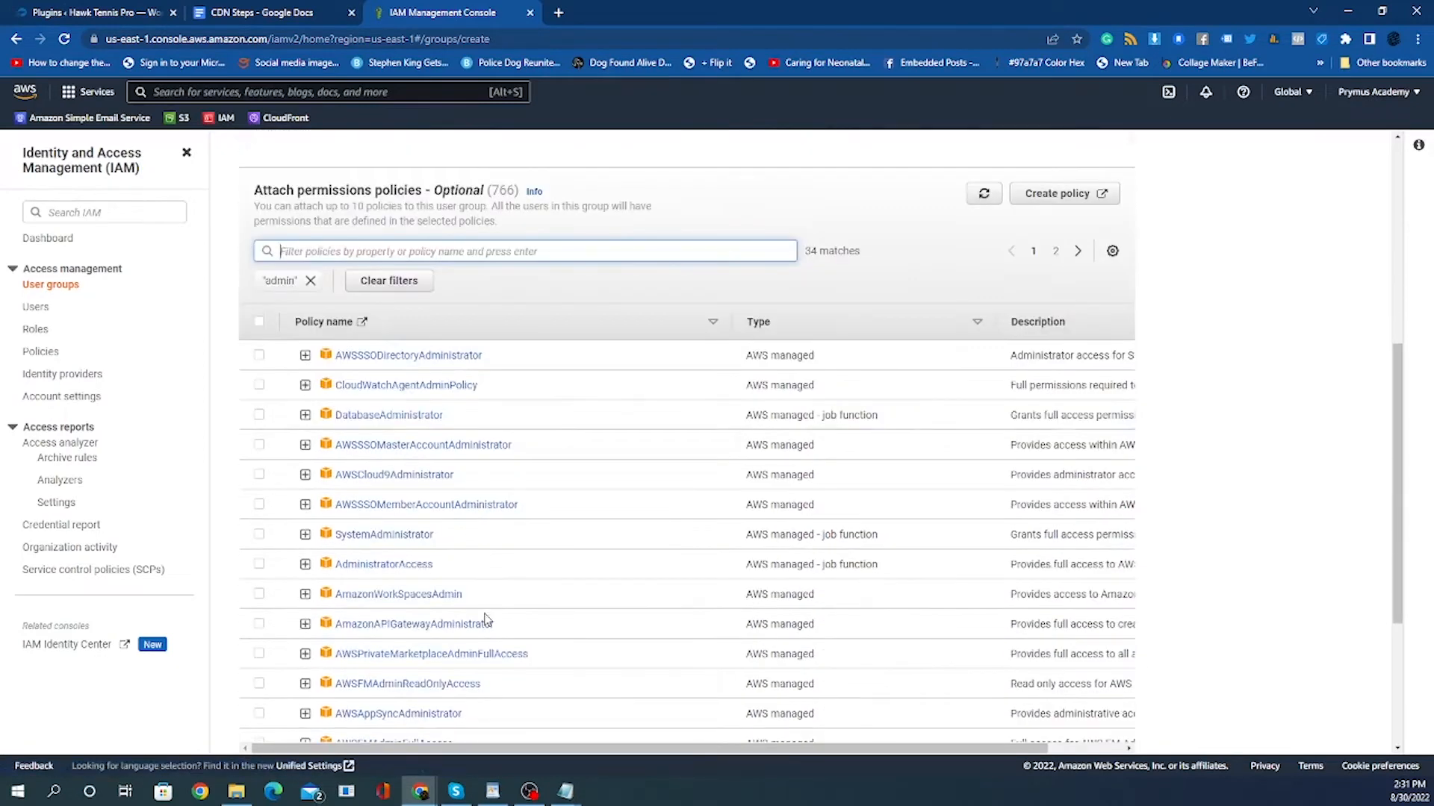
click(261, 567)
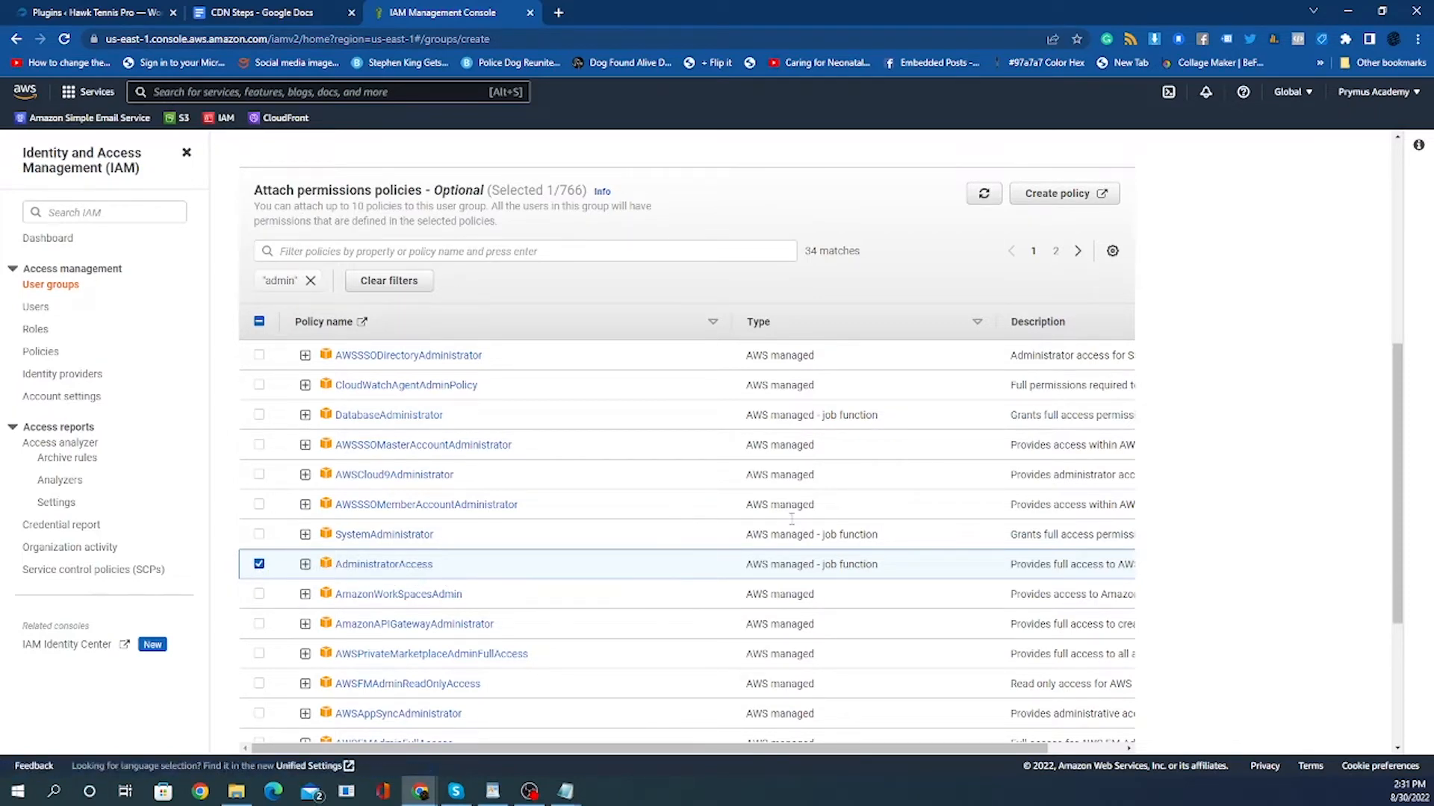
scroll(791, 517, down, 4)
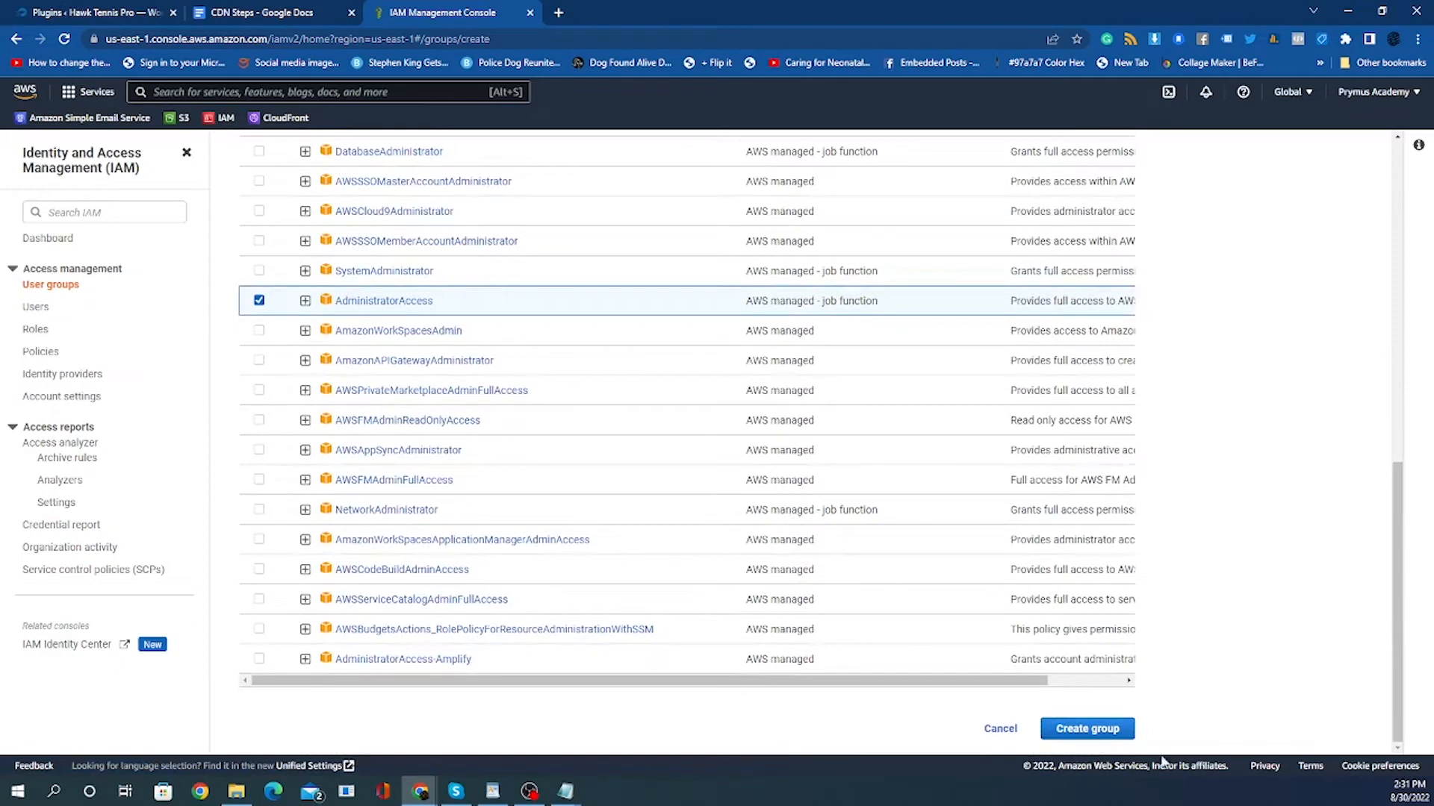
click(1099, 732)
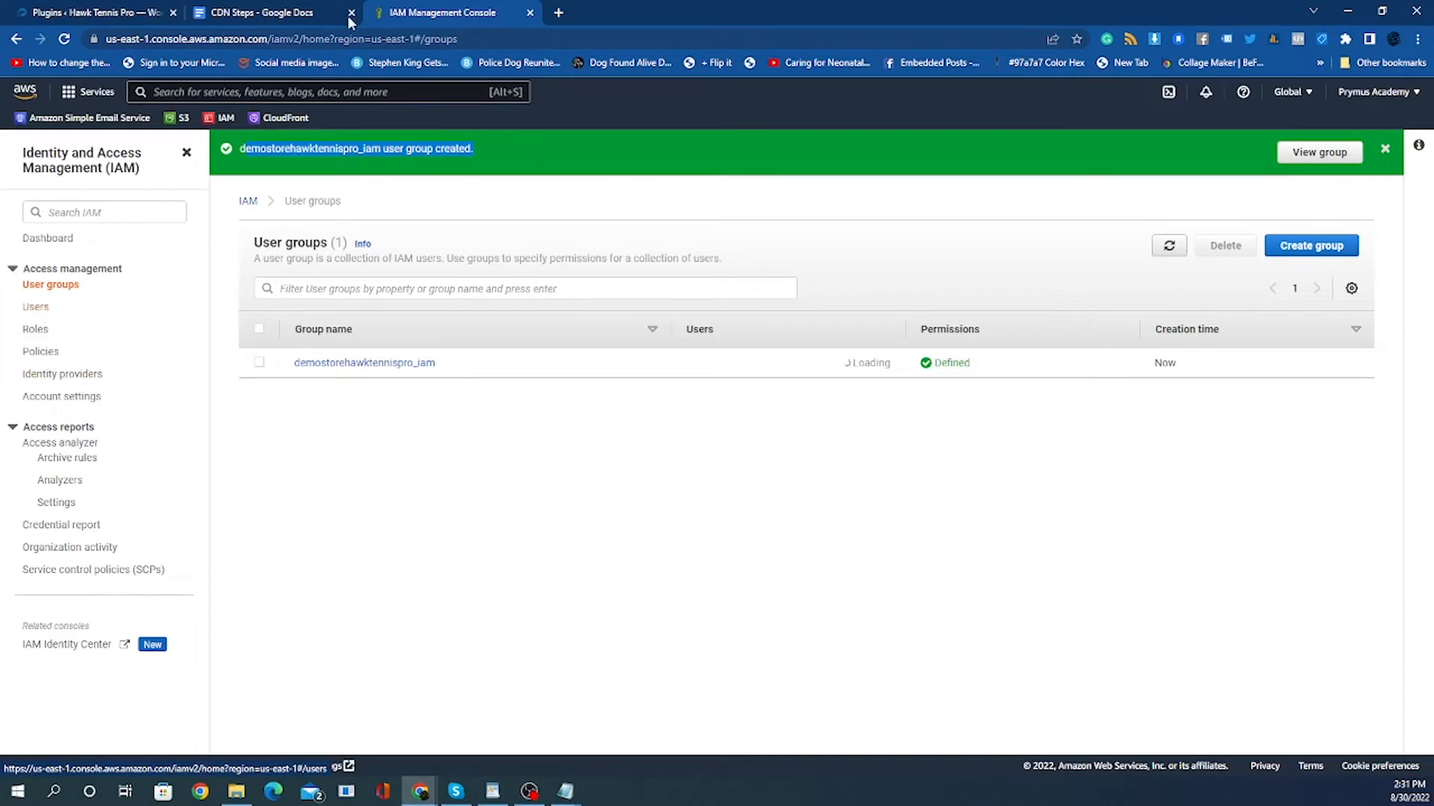
Check the CDN Steps list in the Google Docs tab and return to the IAM console.
click(260, 13)
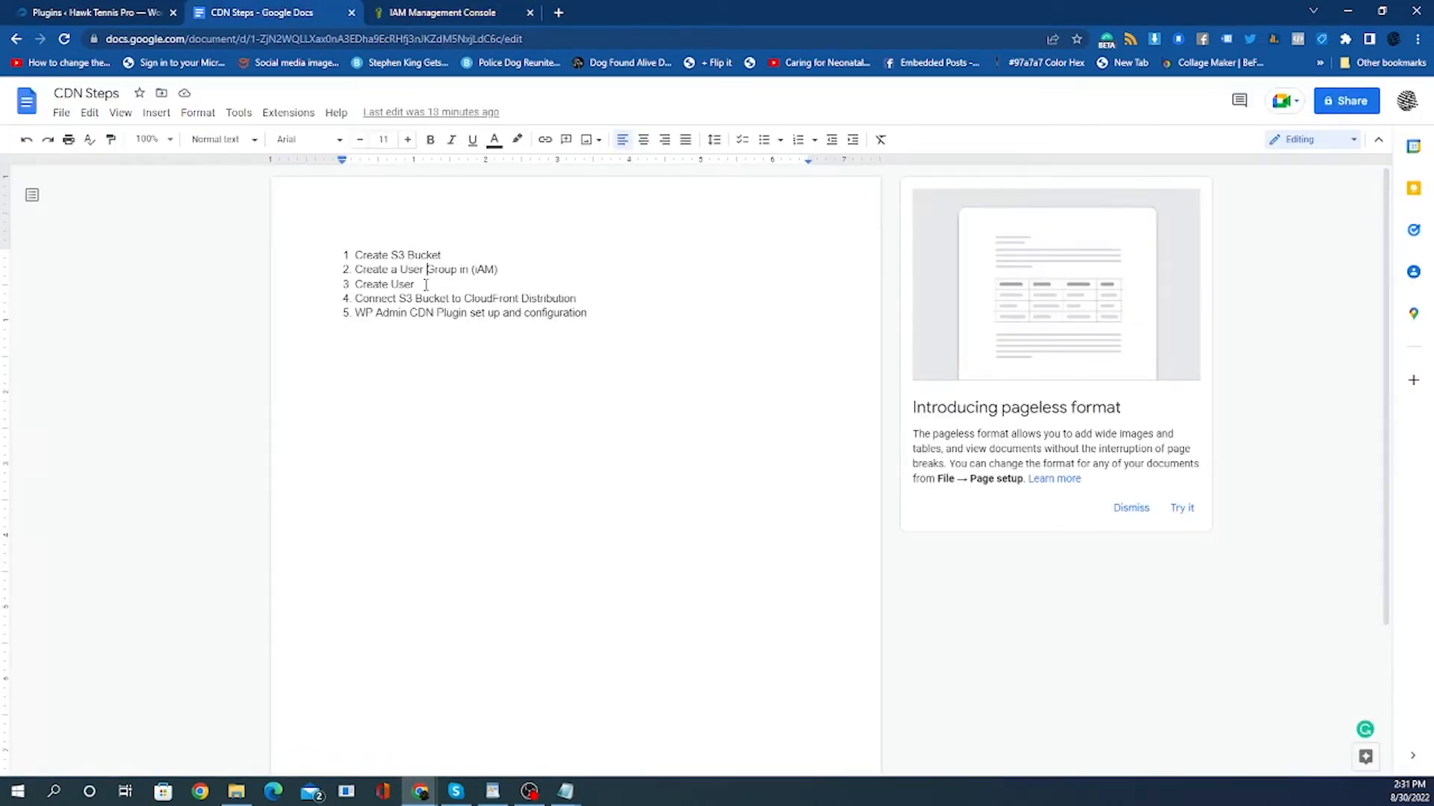
click(427, 7)
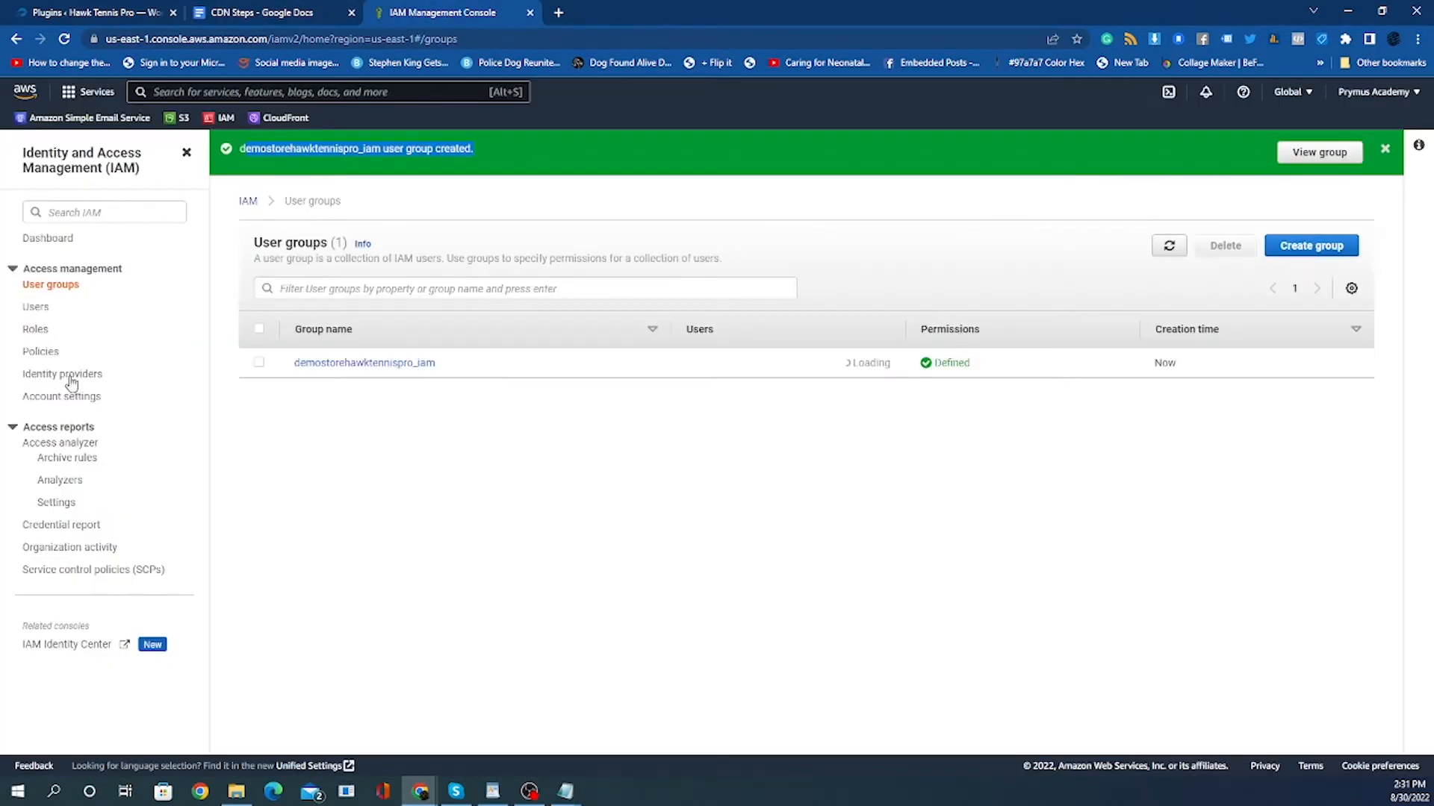
Start adding an IAM user named demostorehawktennispro_wpadmin with Access key - Programmatic access credentials.
click(41, 310)
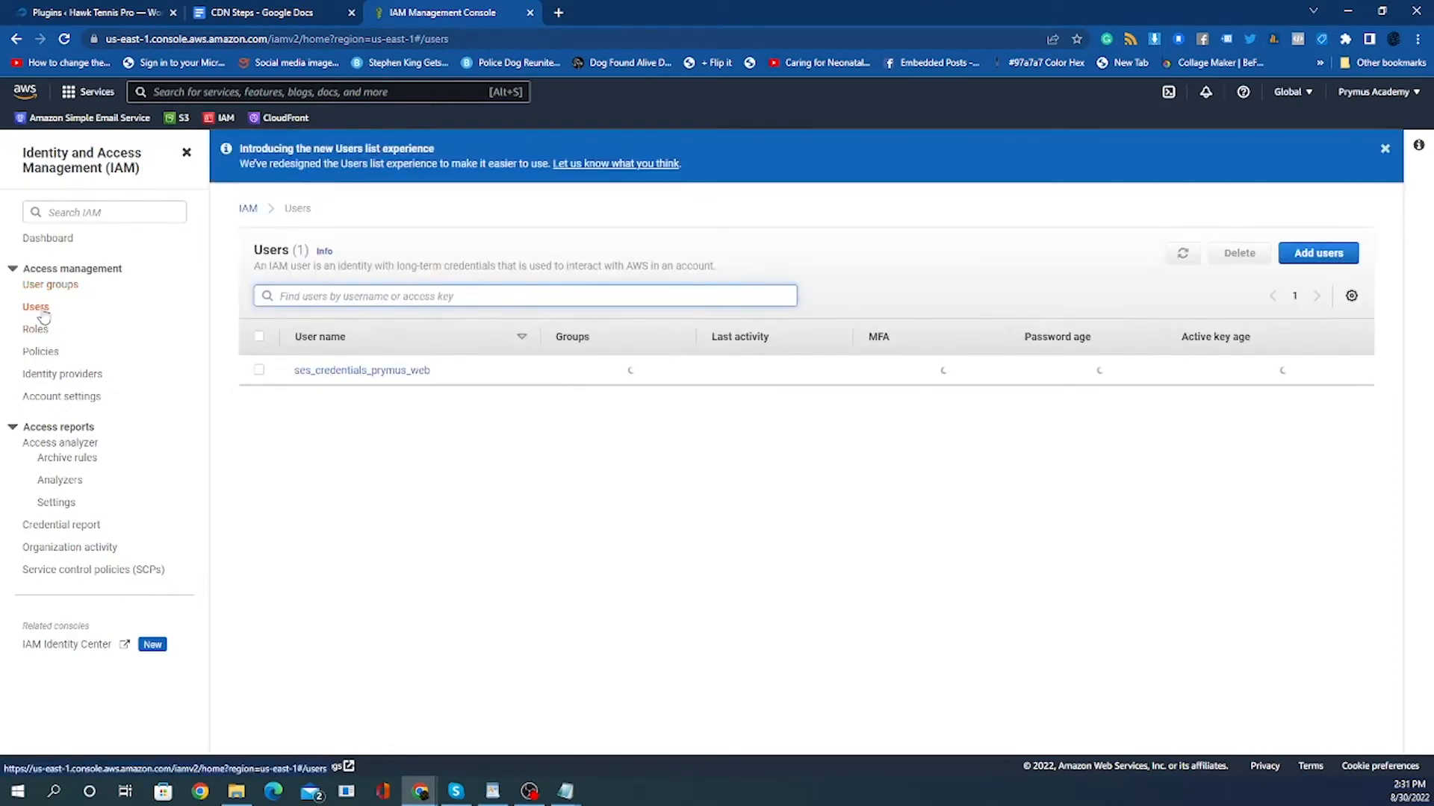
click(1319, 256)
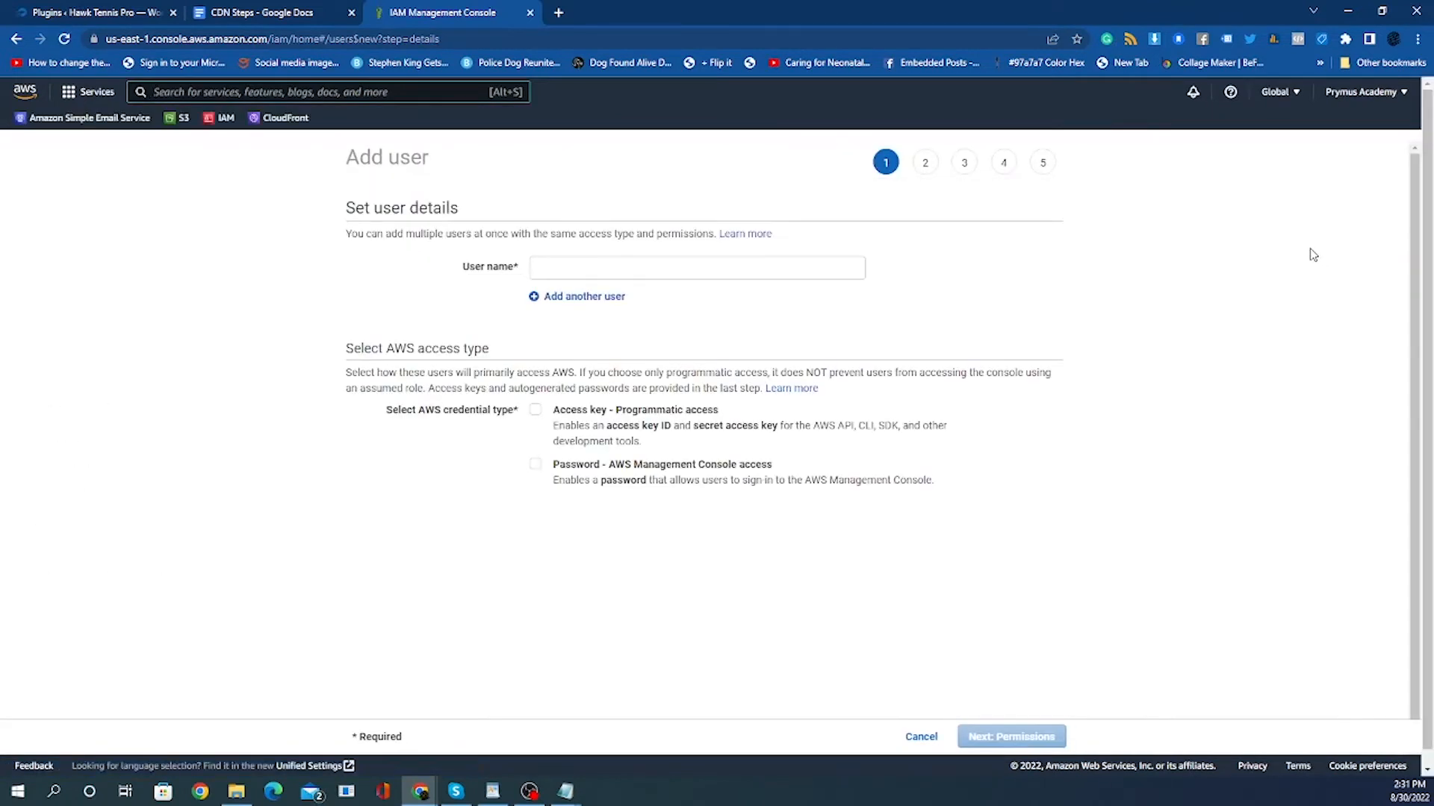
click(533, 268)
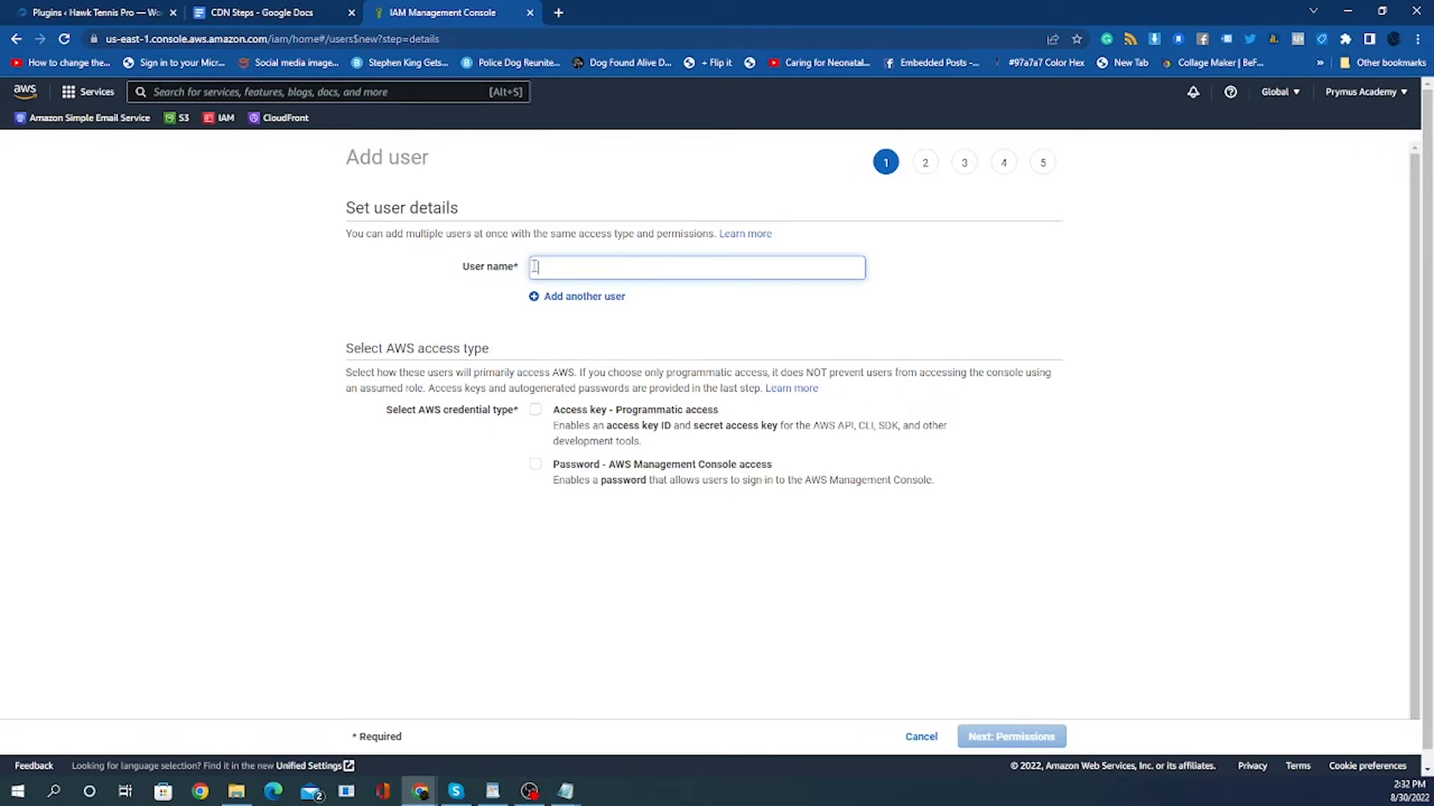
text(demostorehawktennispro)
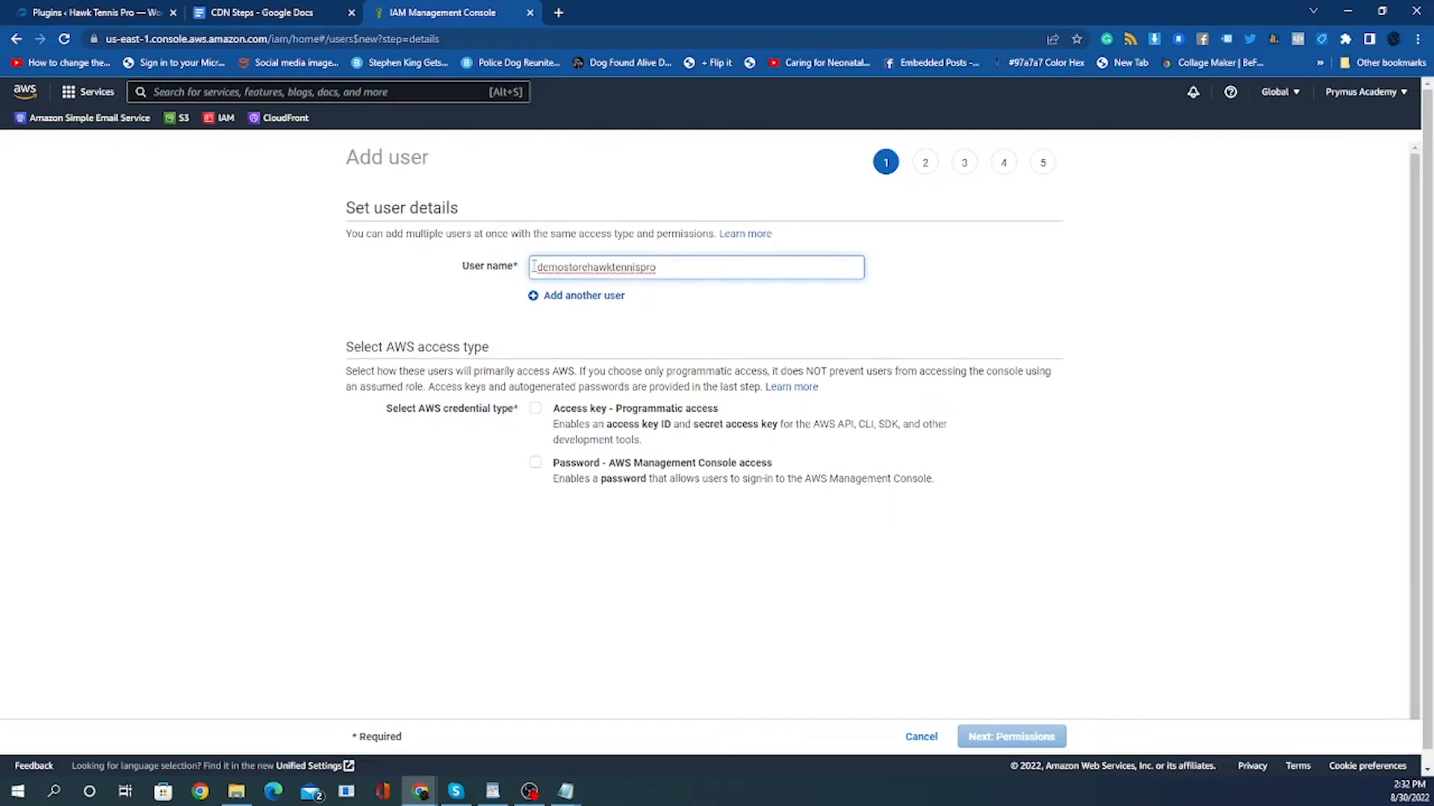
text(_wpadmin)
click(536, 410)
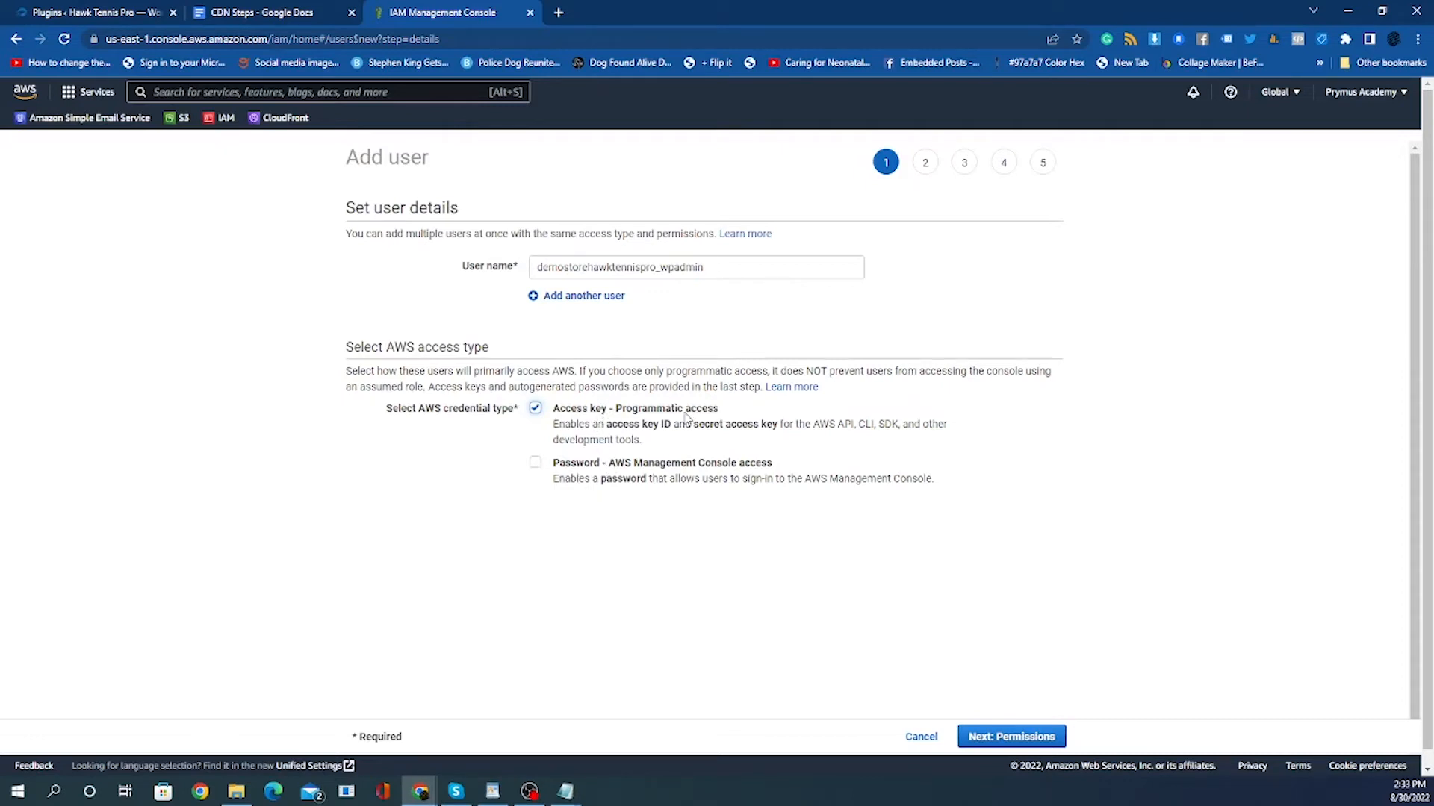
Add the user to the demostorehawktennispro_iam group without a permissions boundary and continue to tags.
click(1027, 738)
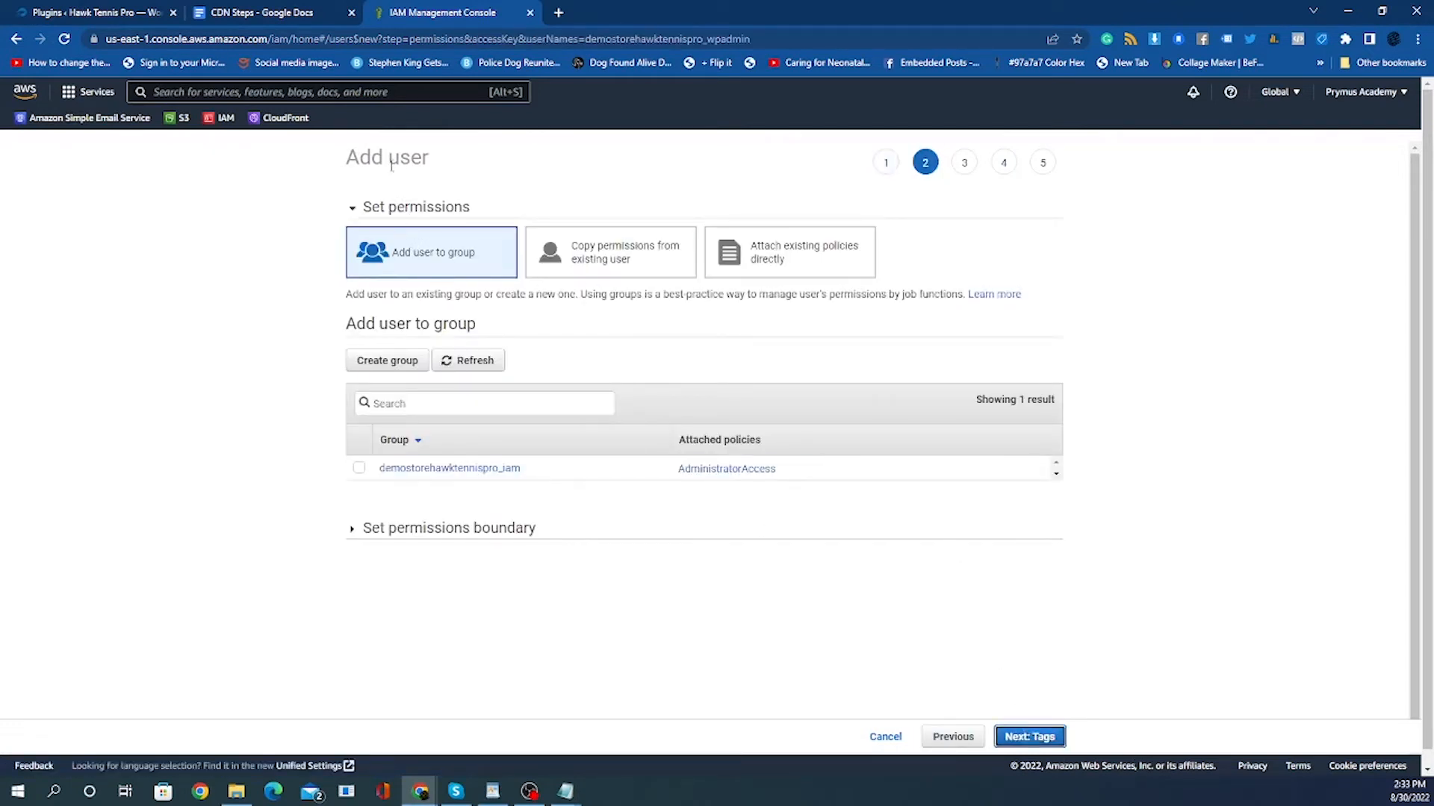
drag(348, 158, 525, 168)
click(421, 178)
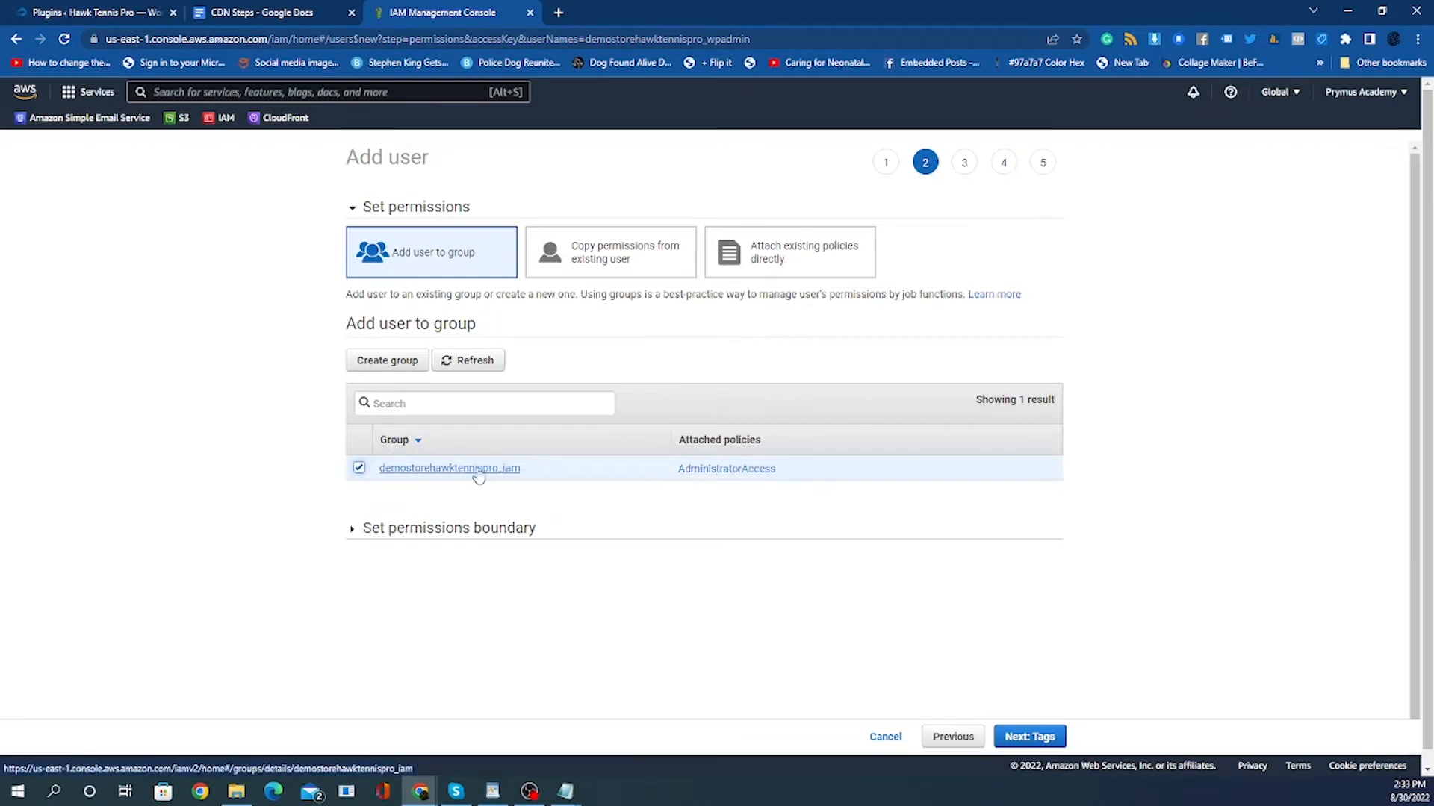
click(353, 529)
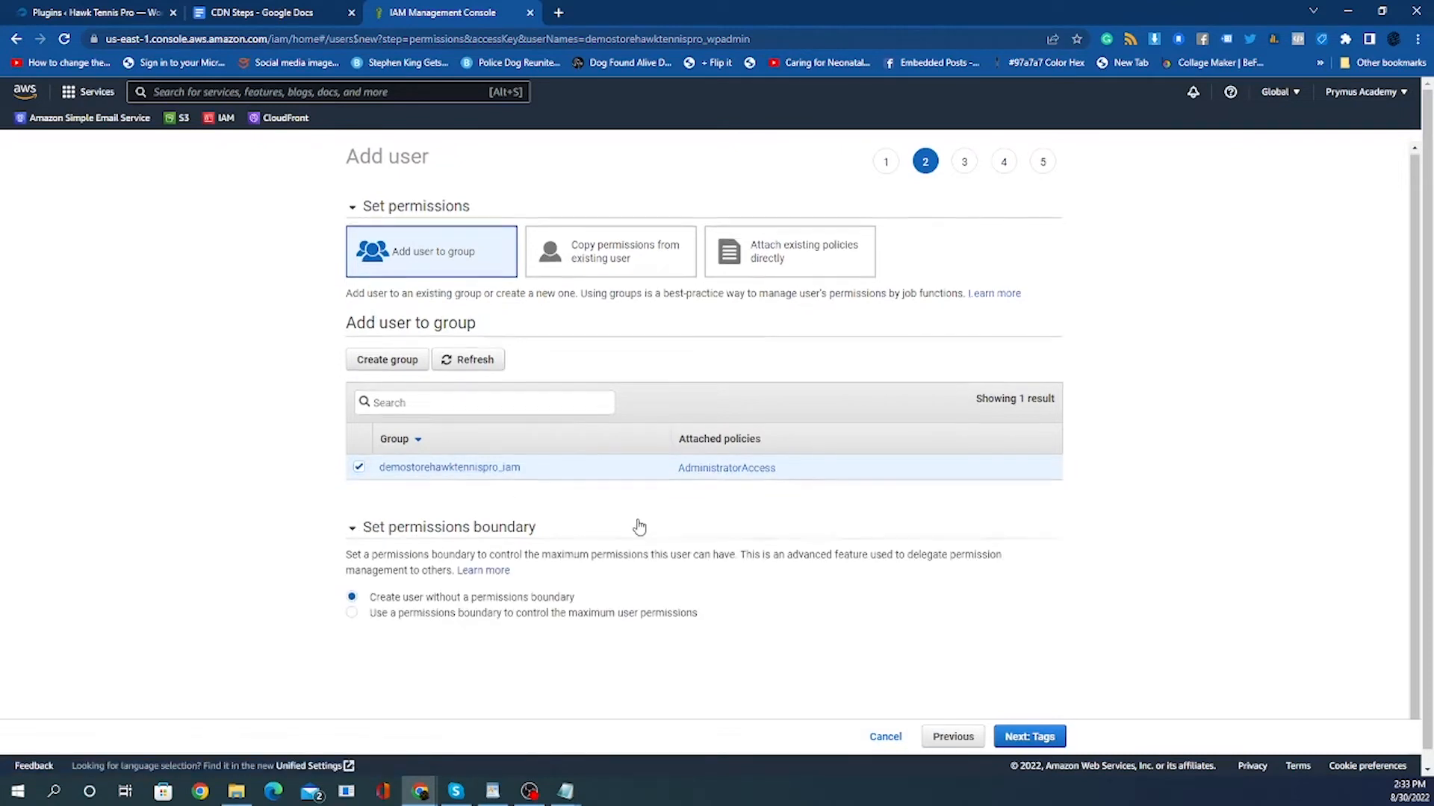
scroll(637, 525, down, 1)
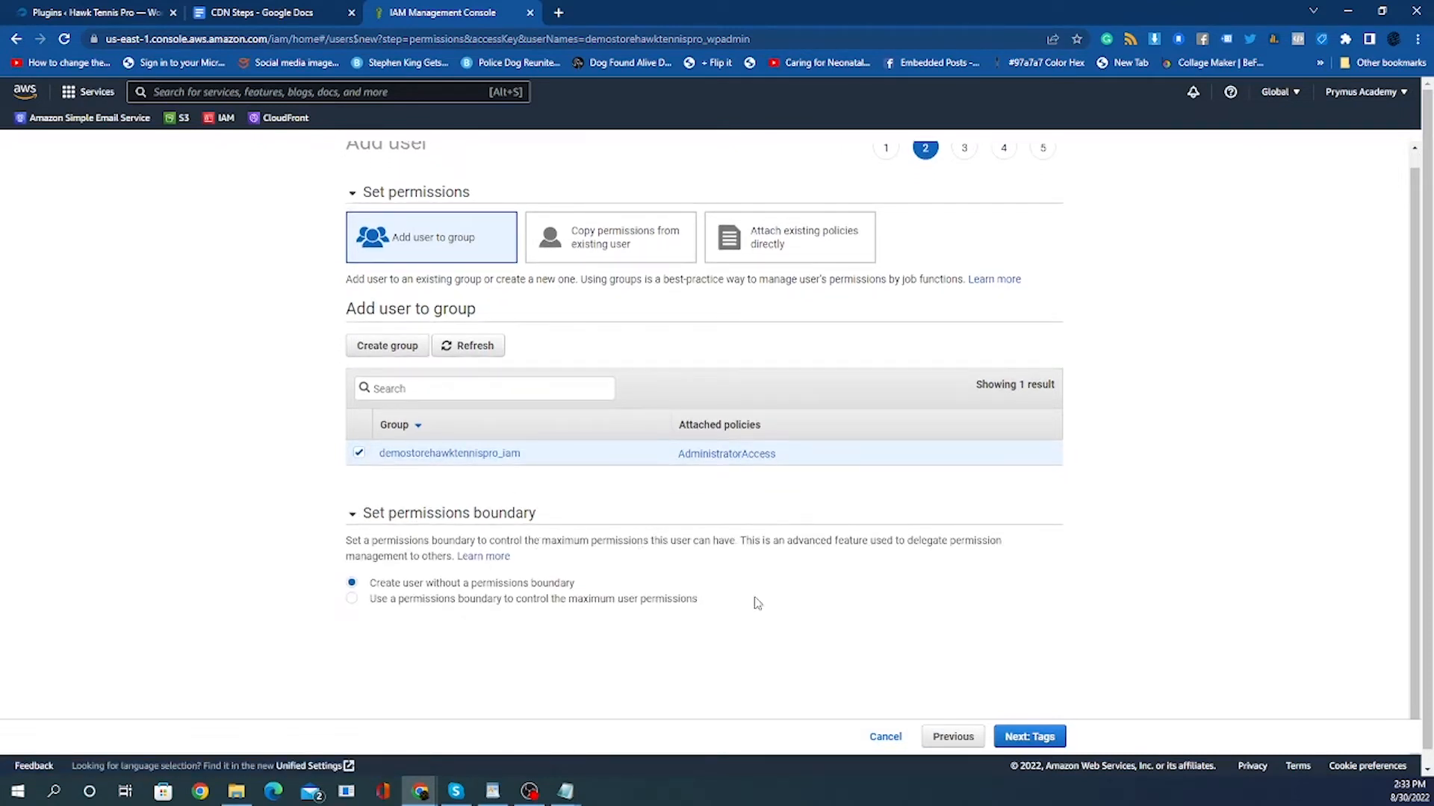
click(1038, 738)
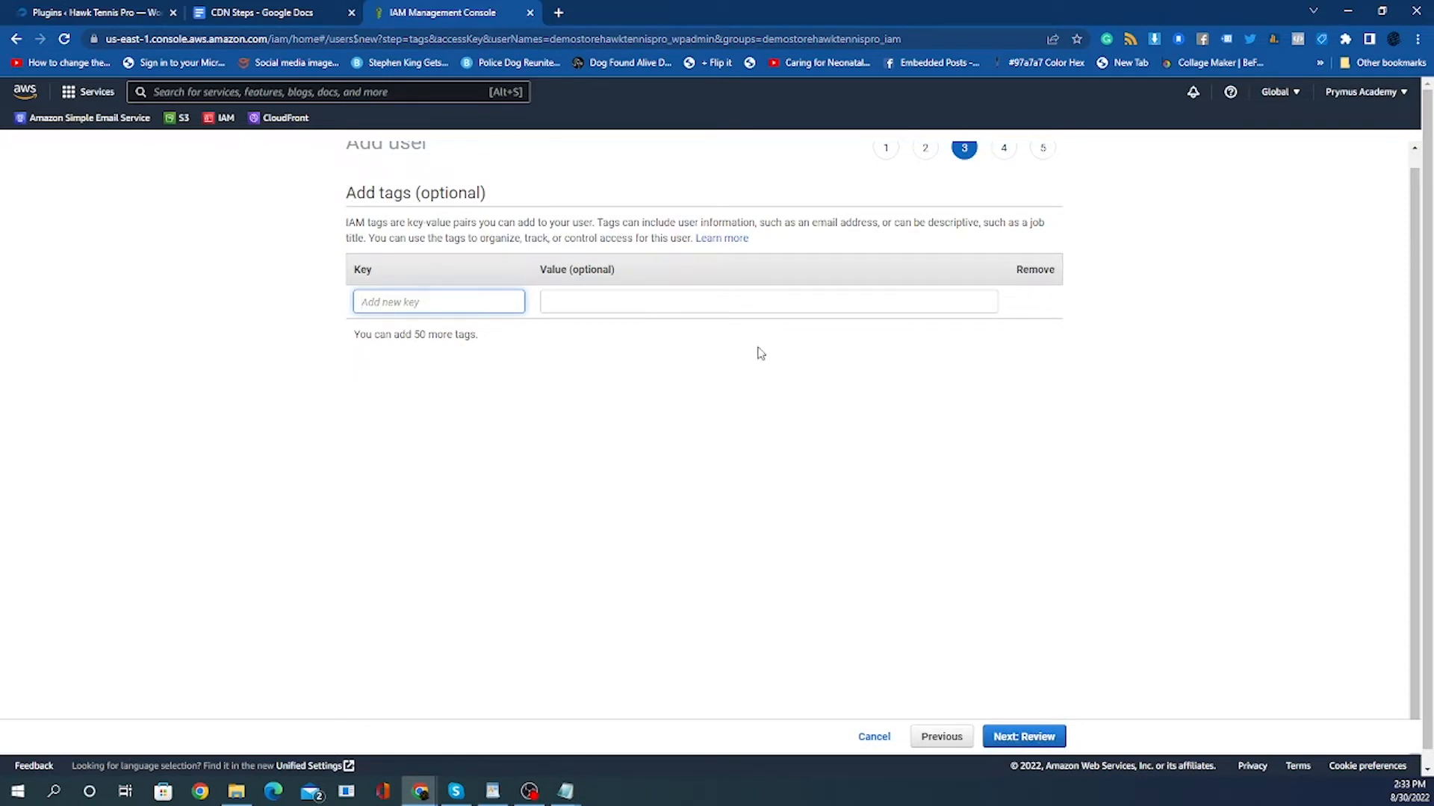
Skip adding tags, review the user details, and create the user.
scroll(847, 471, up, 1)
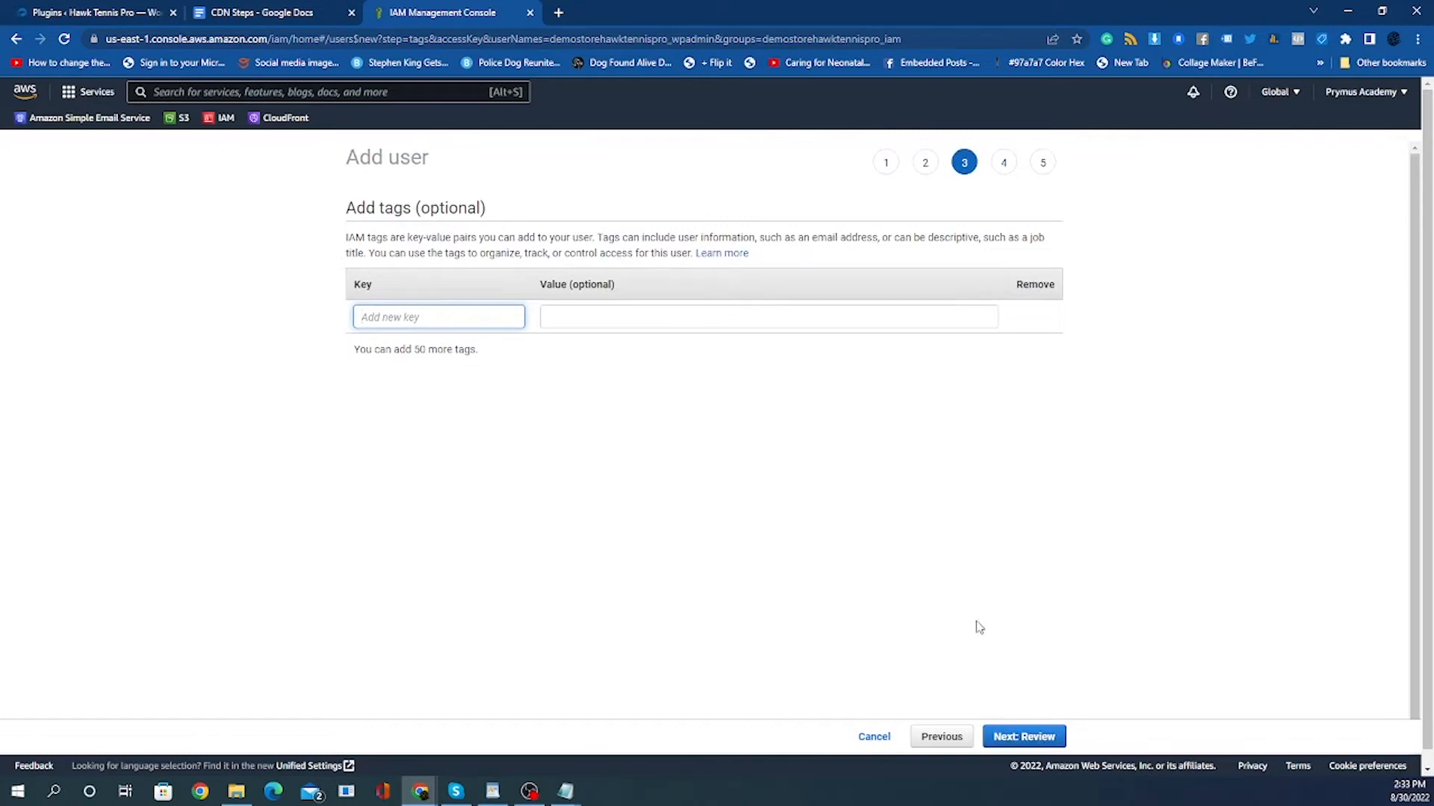
click(1021, 737)
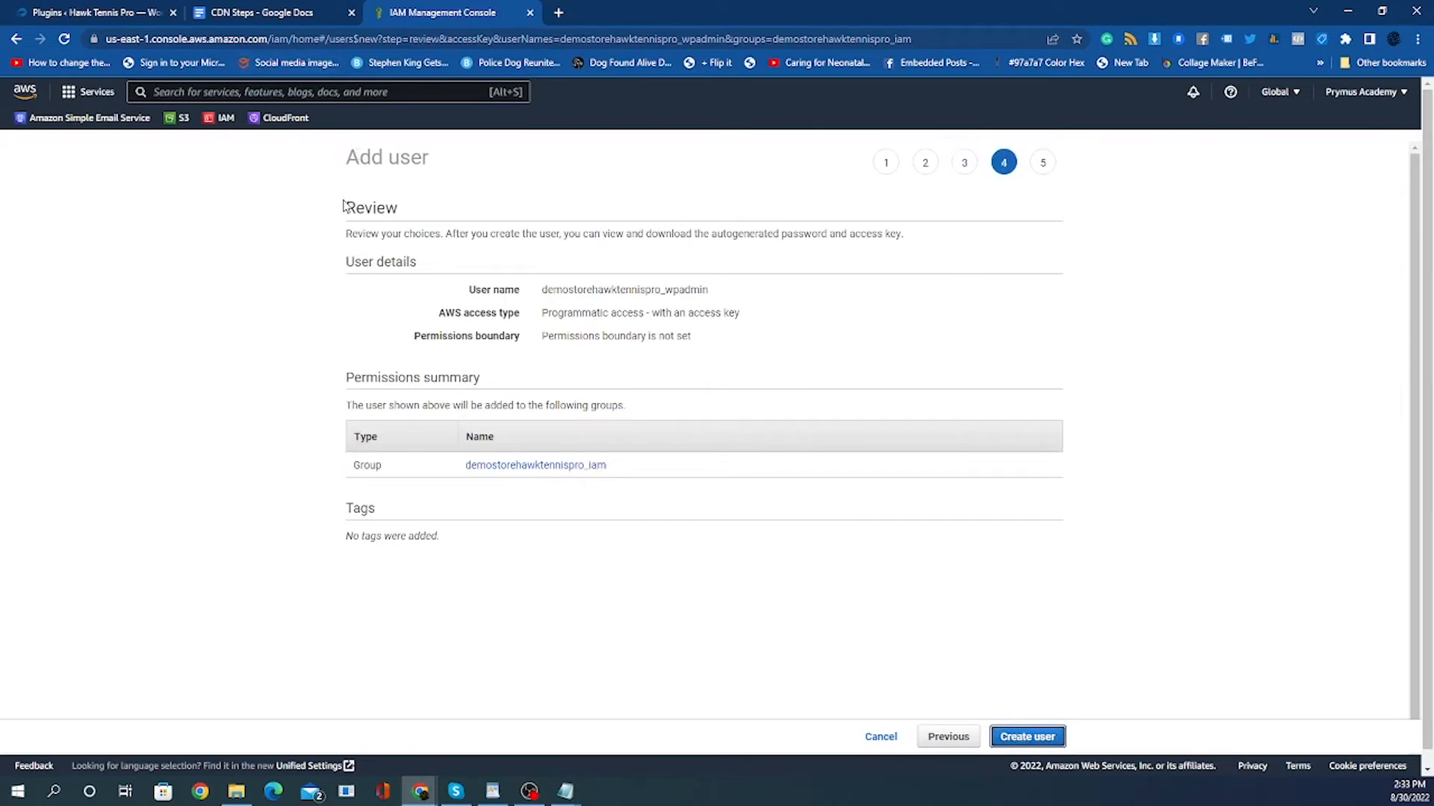
drag(342, 203, 921, 534)
click(915, 576)
click(1040, 745)
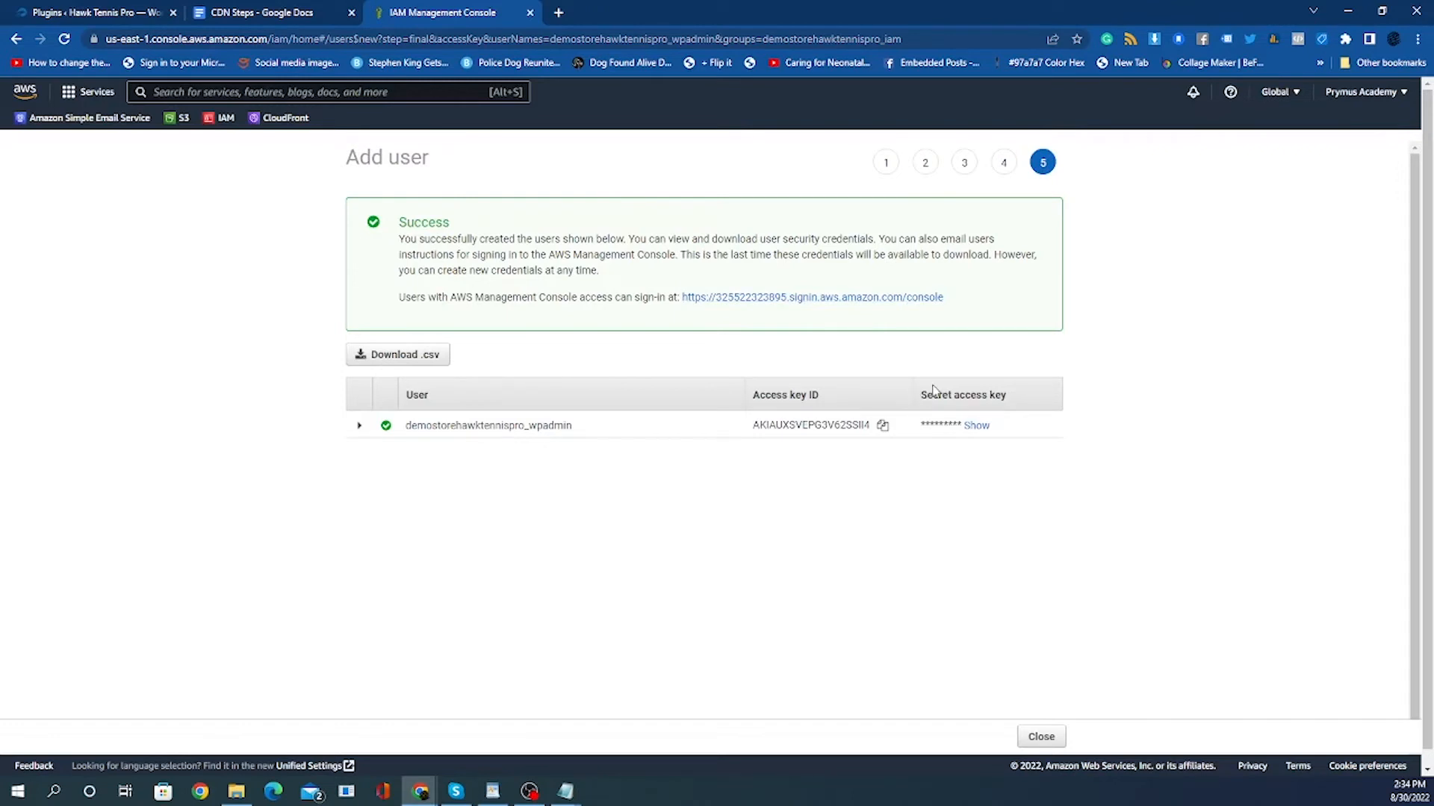
Download the new user's credentials .csv, reveal the secret access key, and switch to the CDN Steps document.
click(422, 360)
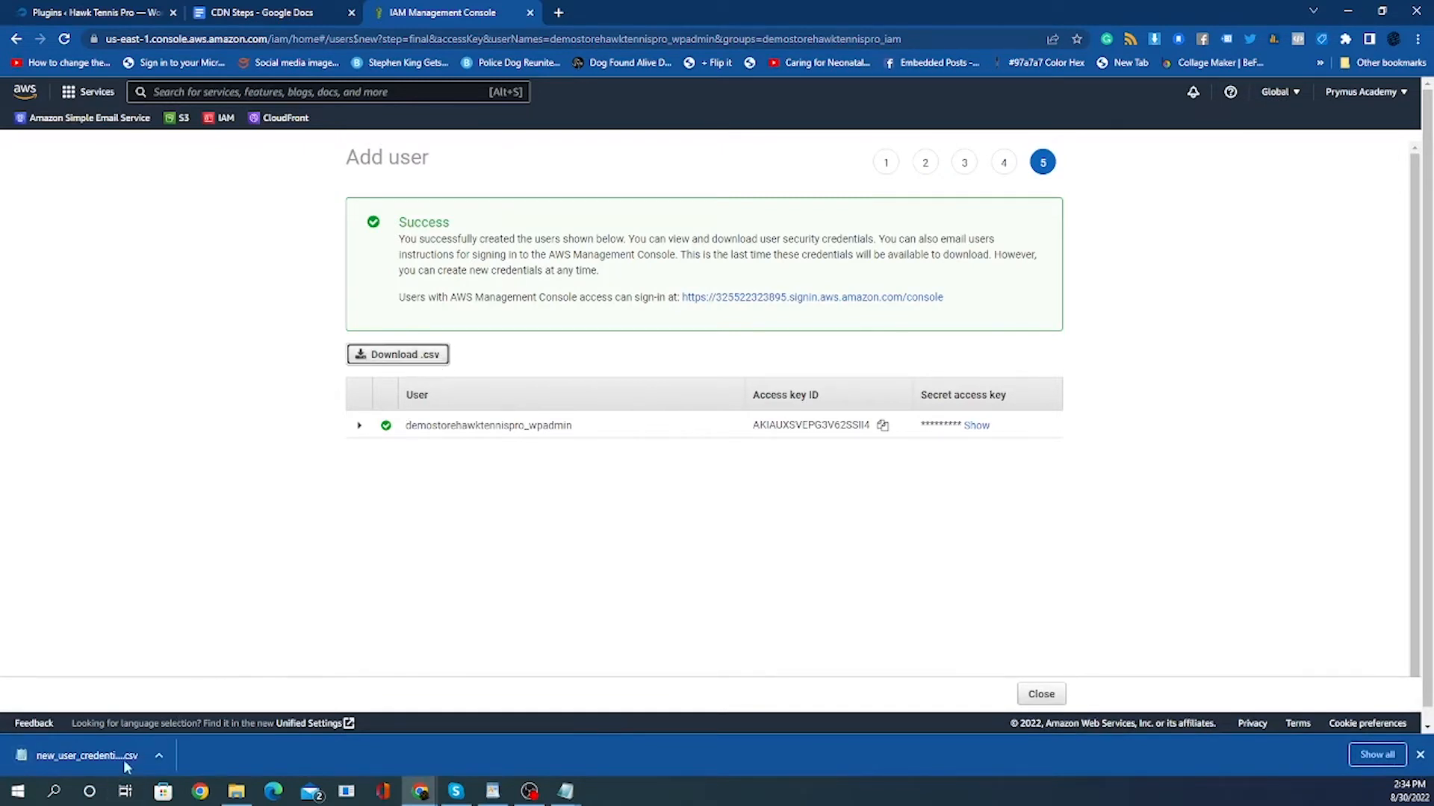
click(976, 425)
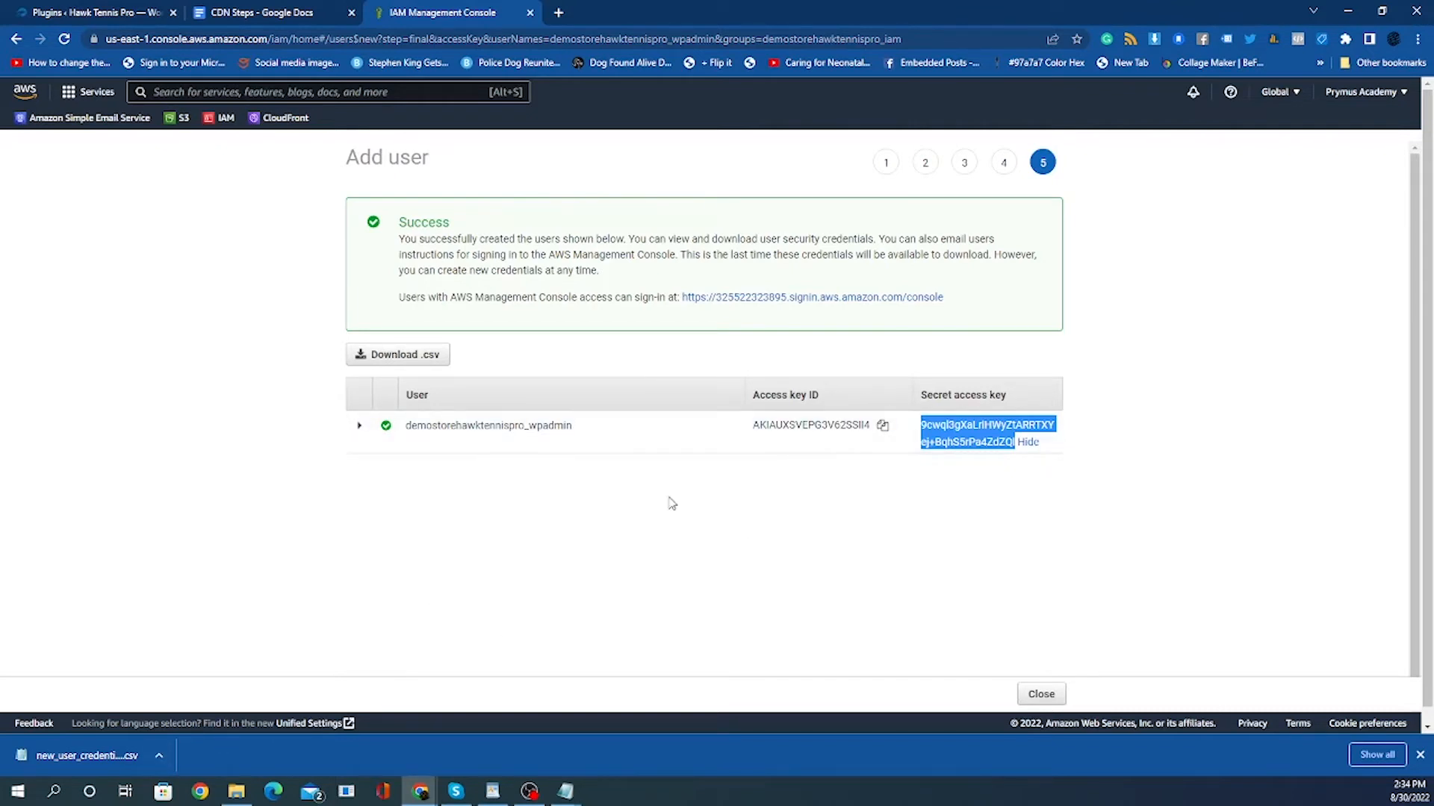
click(253, 10)
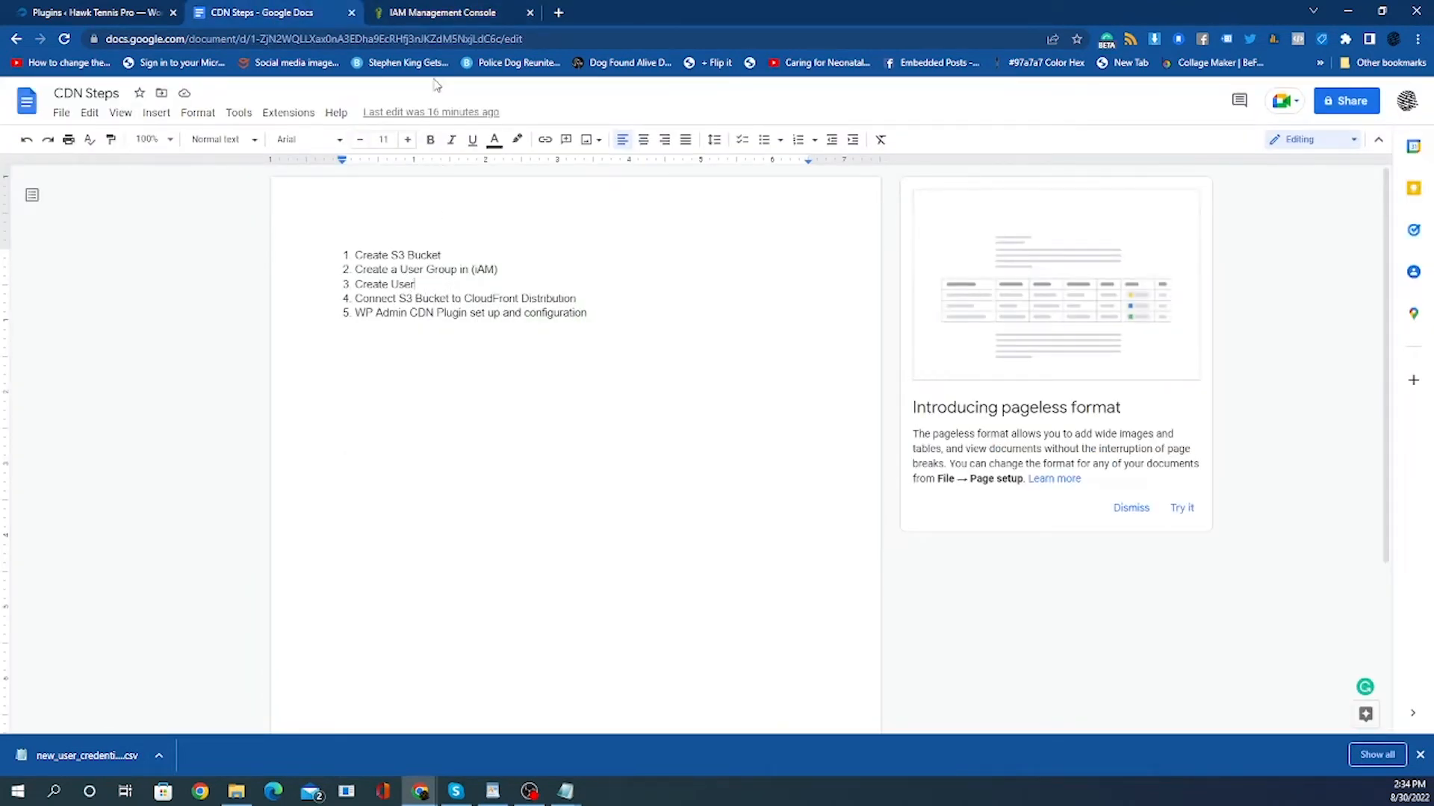
Return to the IAM console and open the AWS console home page in a new browser tab.
click(411, 15)
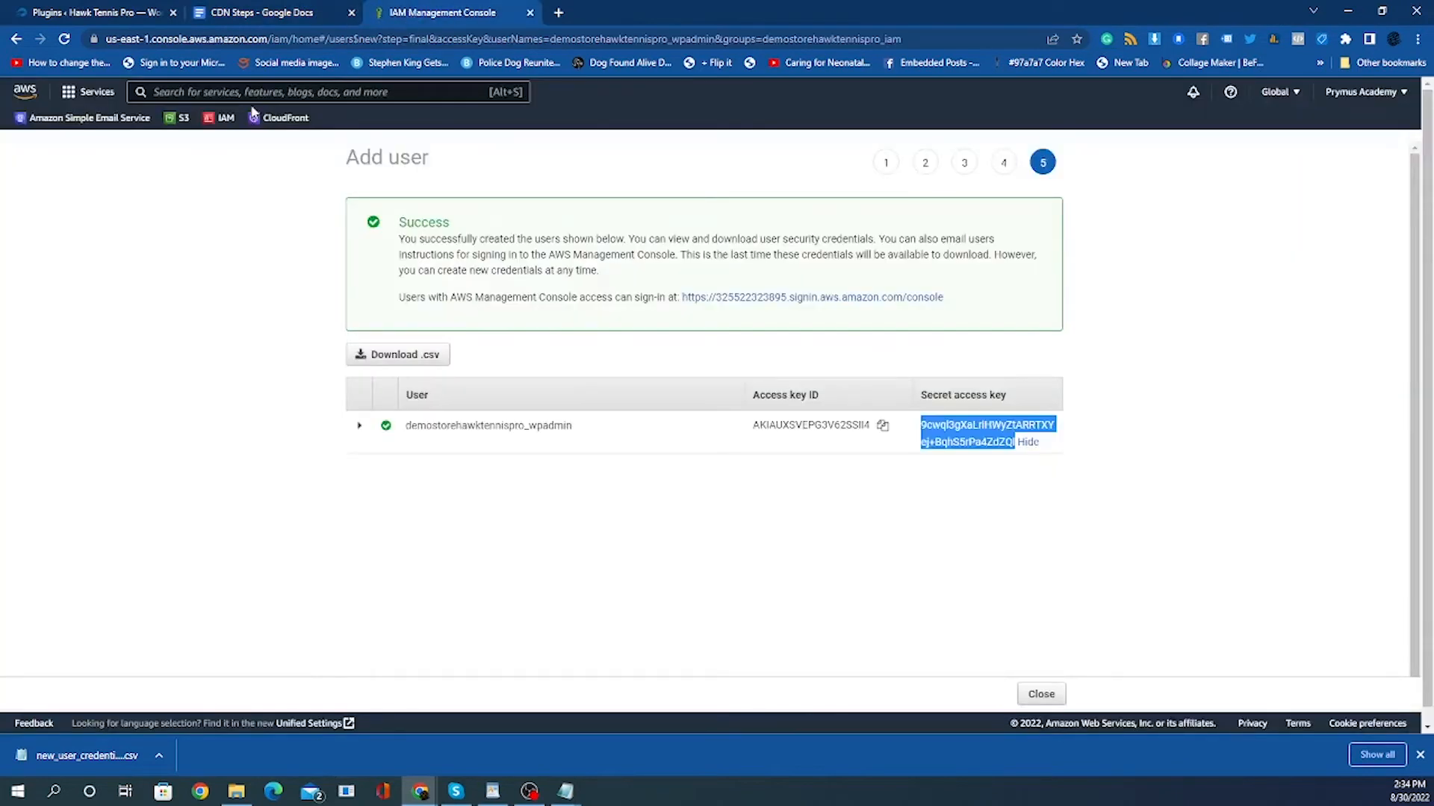
right_click(80, 95)
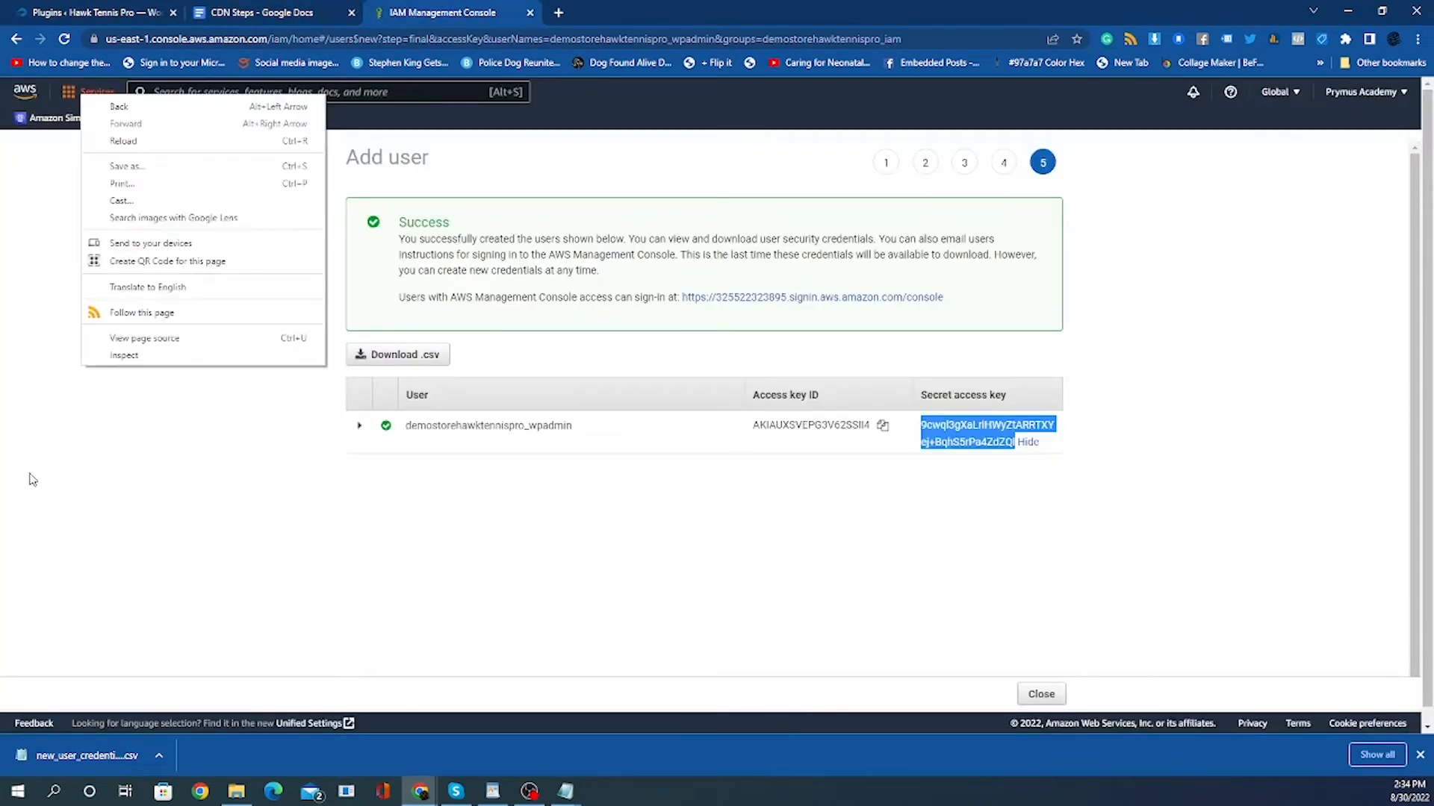
click(42, 537)
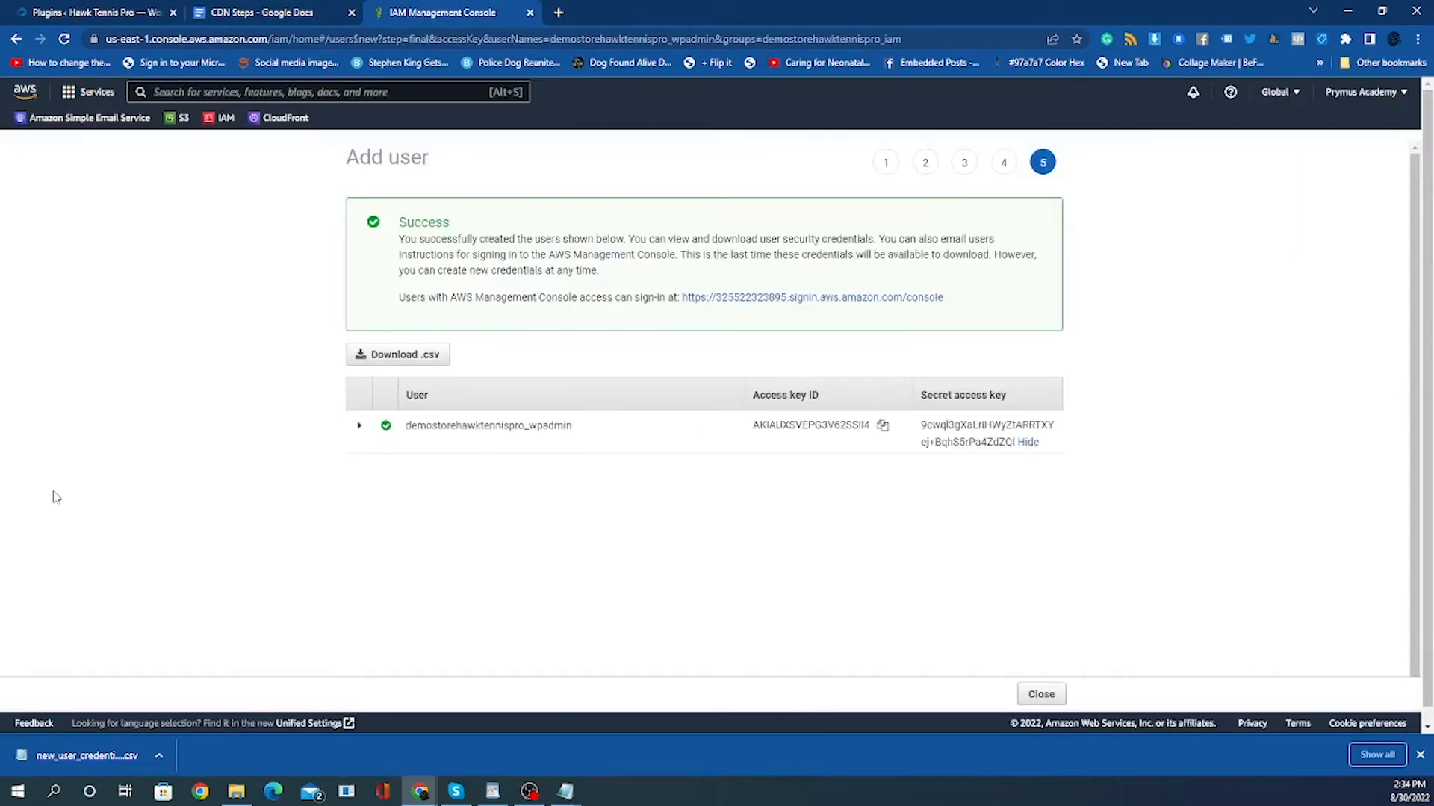
right_click(104, 99)
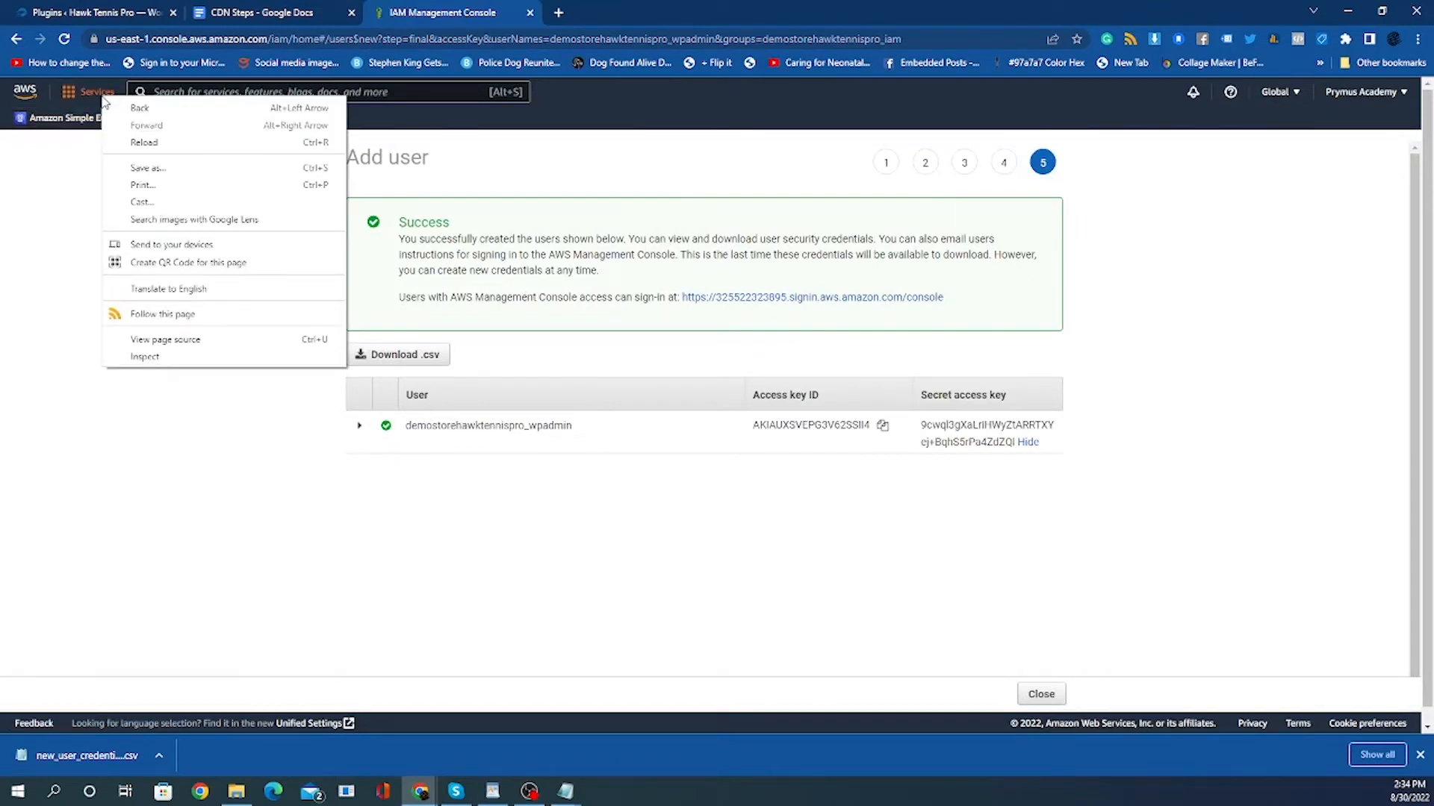
click(105, 416)
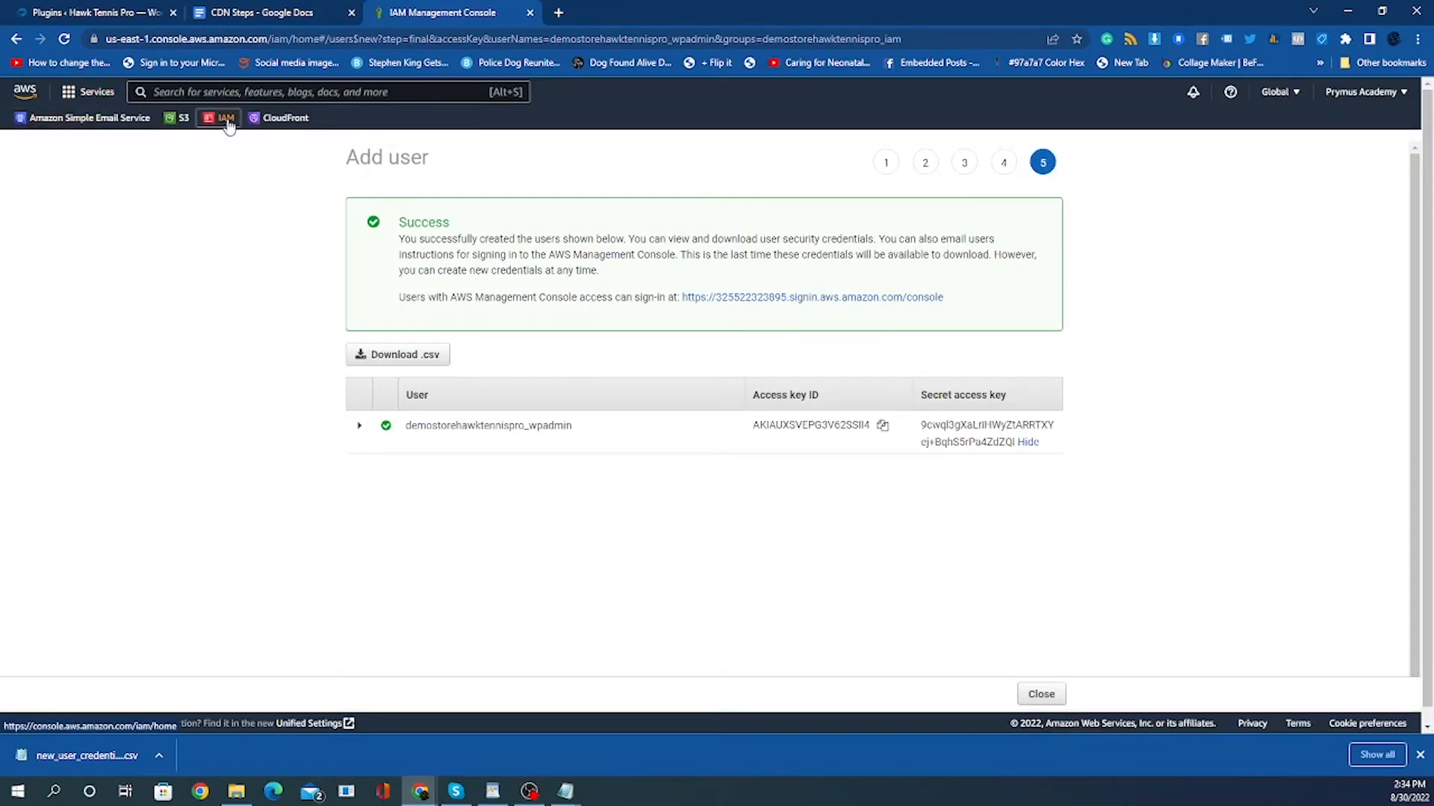
click(252, 96)
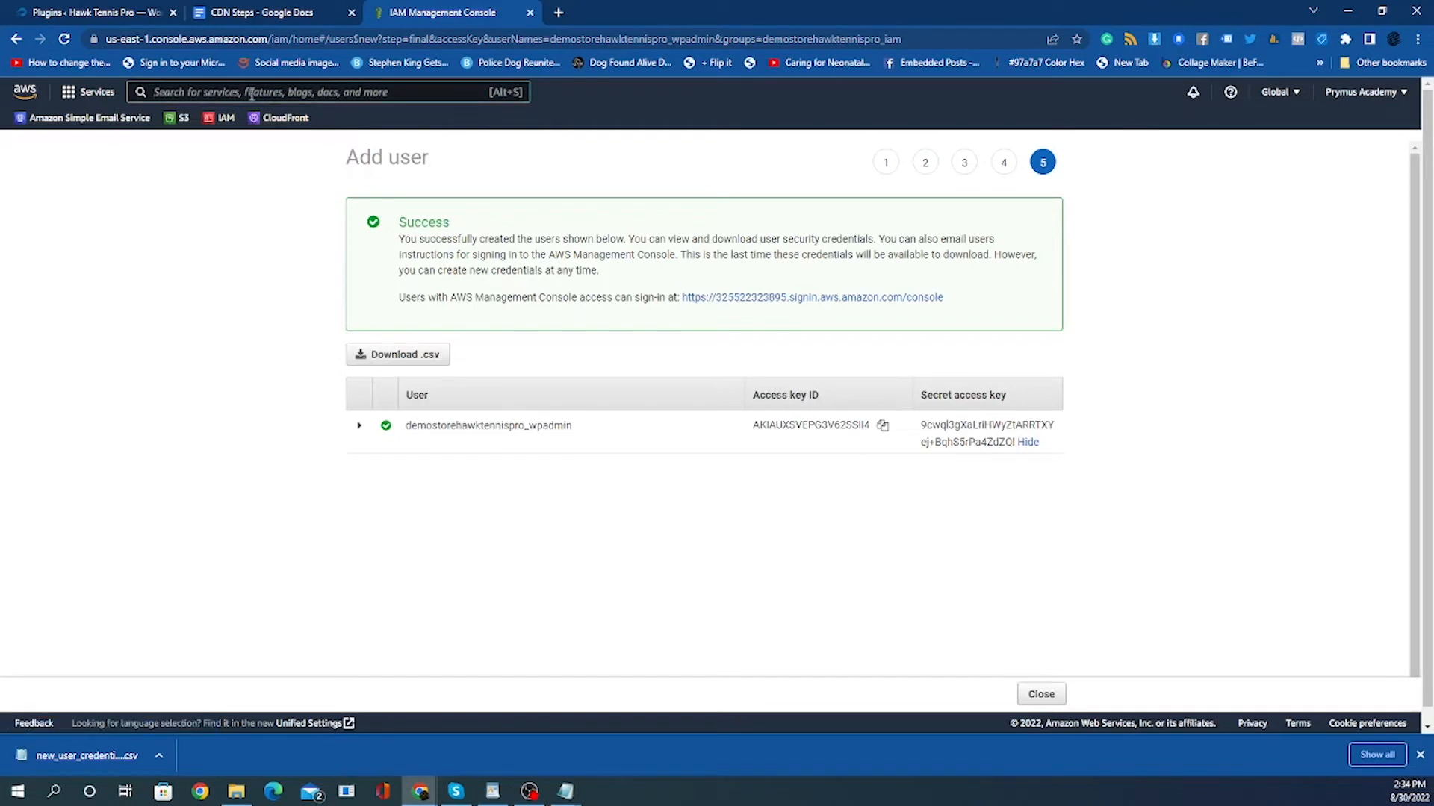
right_click(28, 89)
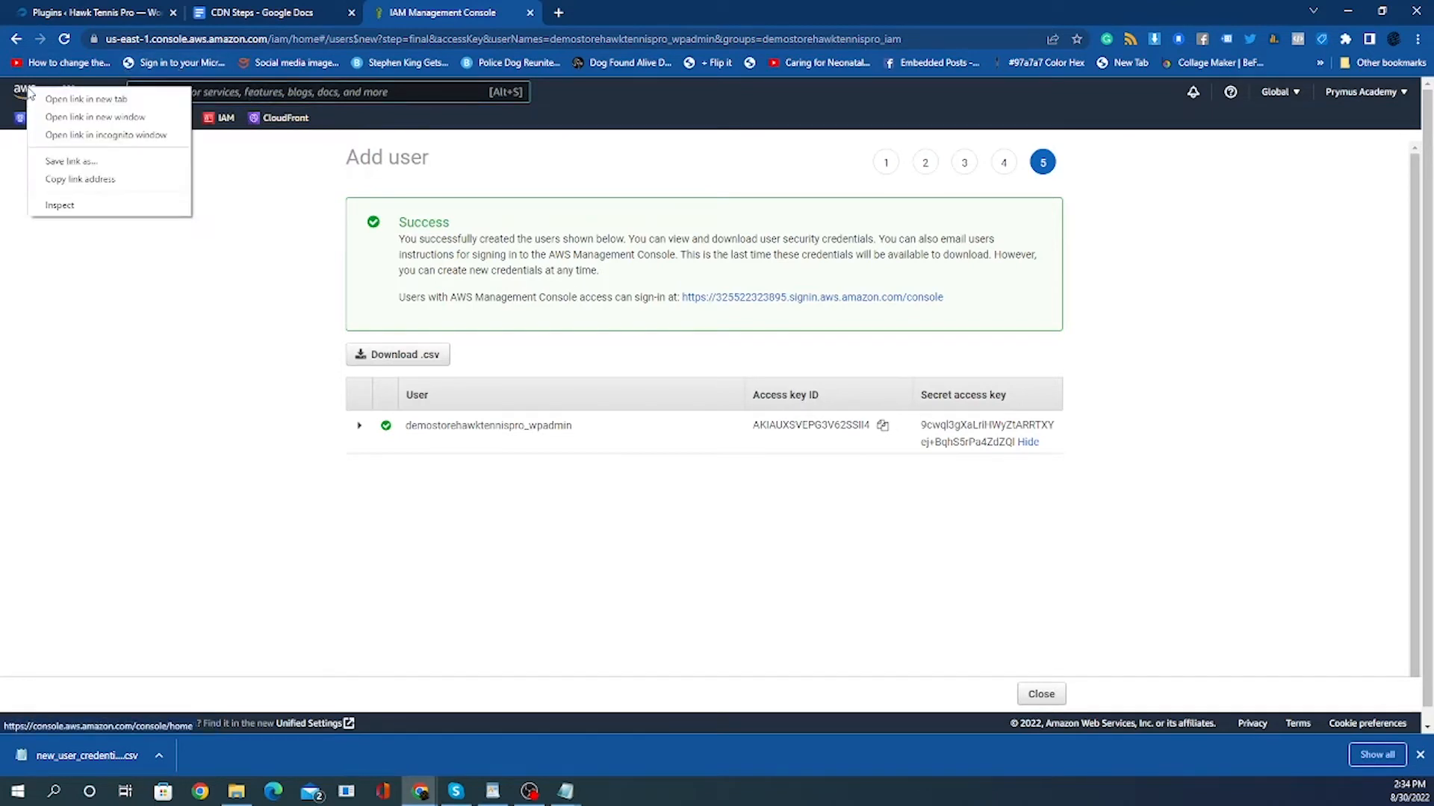
click(46, 100)
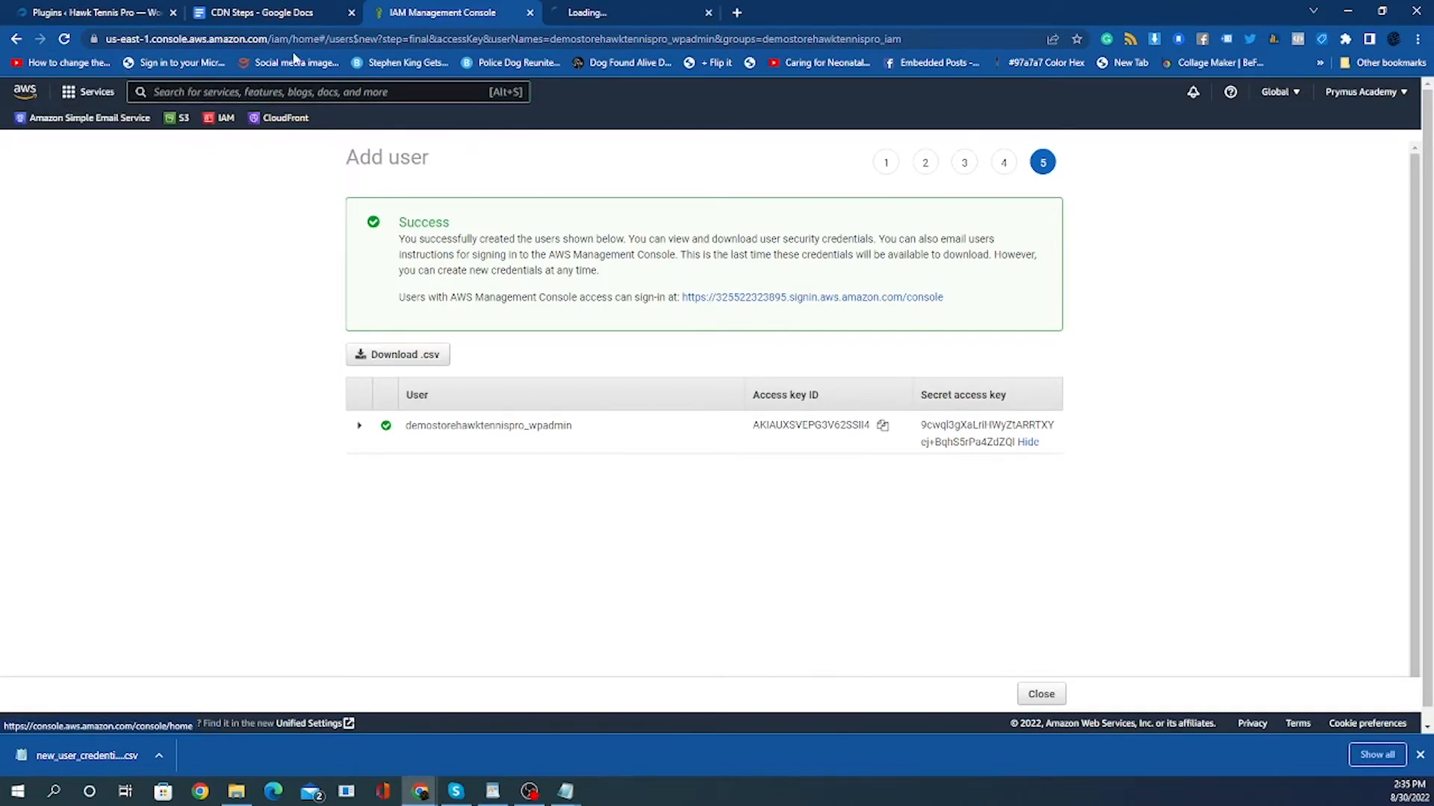
click(596, 15)
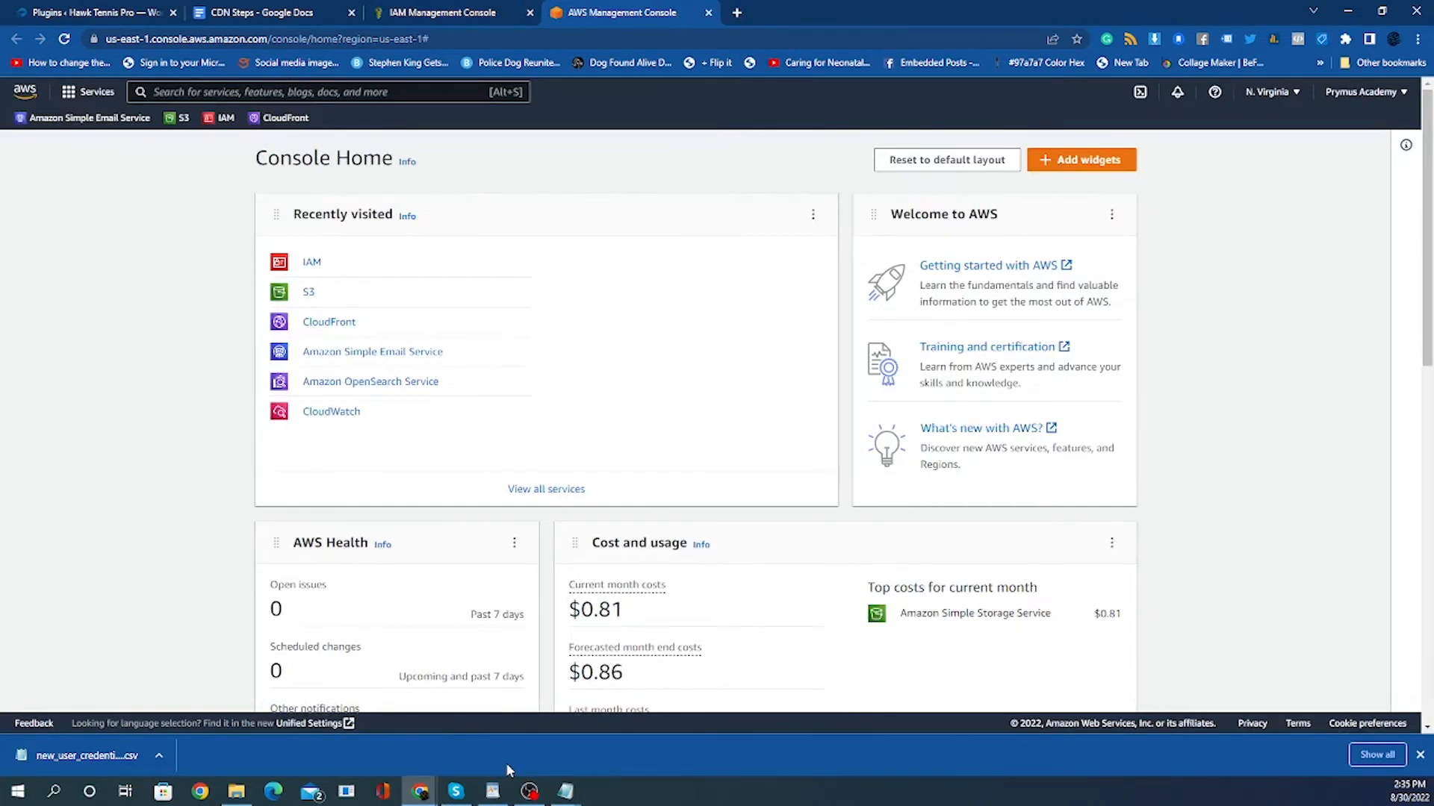
click(415, 14)
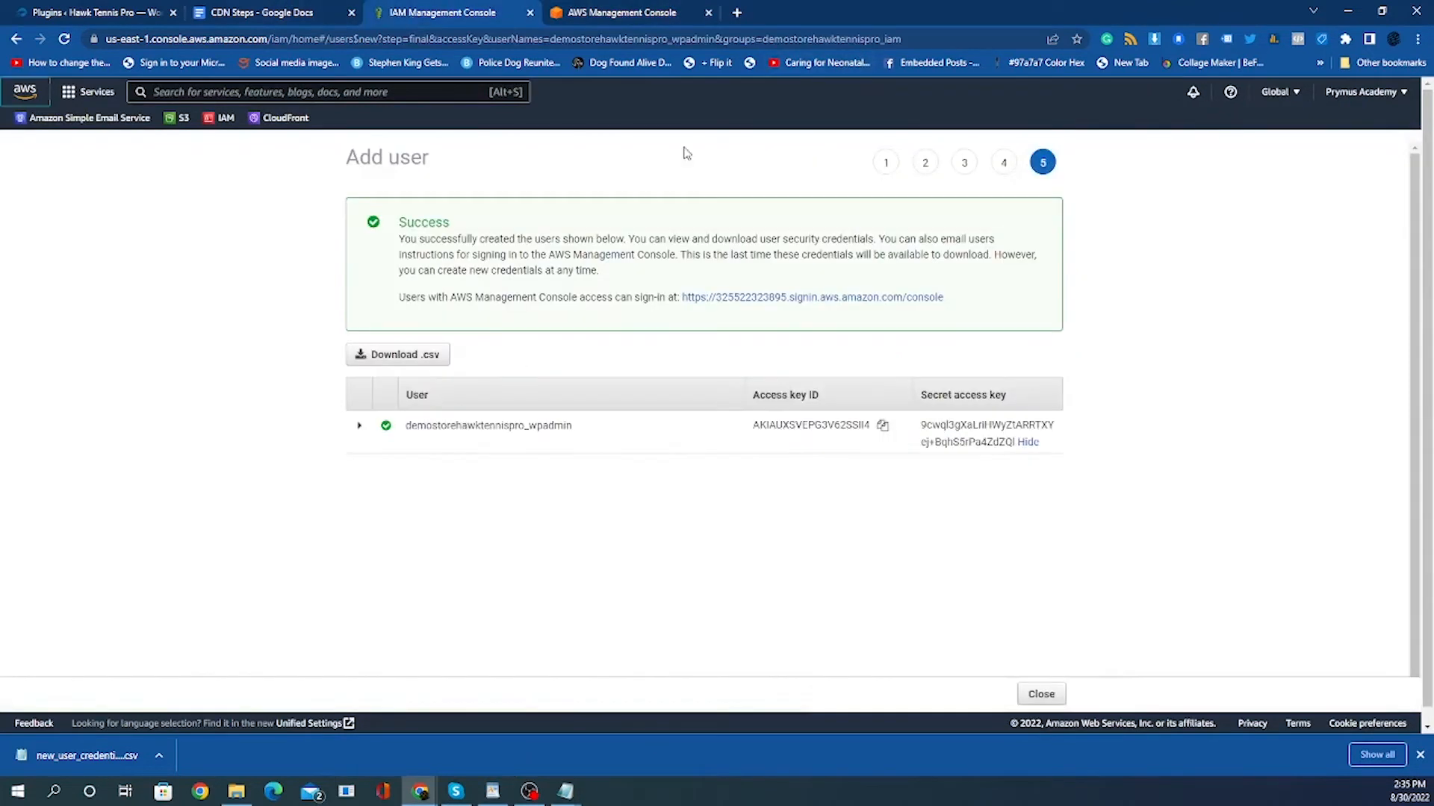
click(619, 13)
click(472, 15)
mouse_move(610, 15)
click(616, 14)
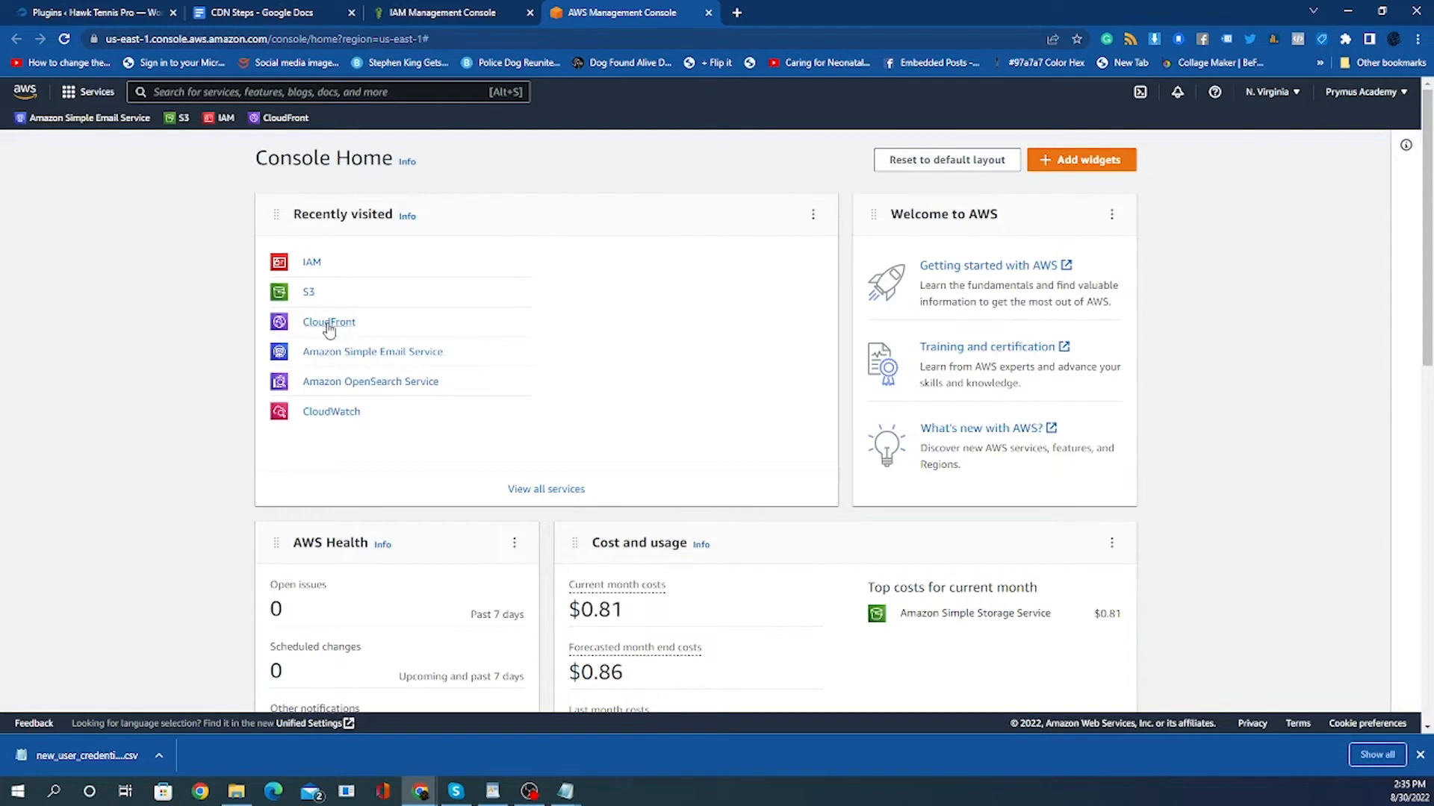
Search the console for cloudfront and open the CloudFront service.
click(249, 95)
text(cl)
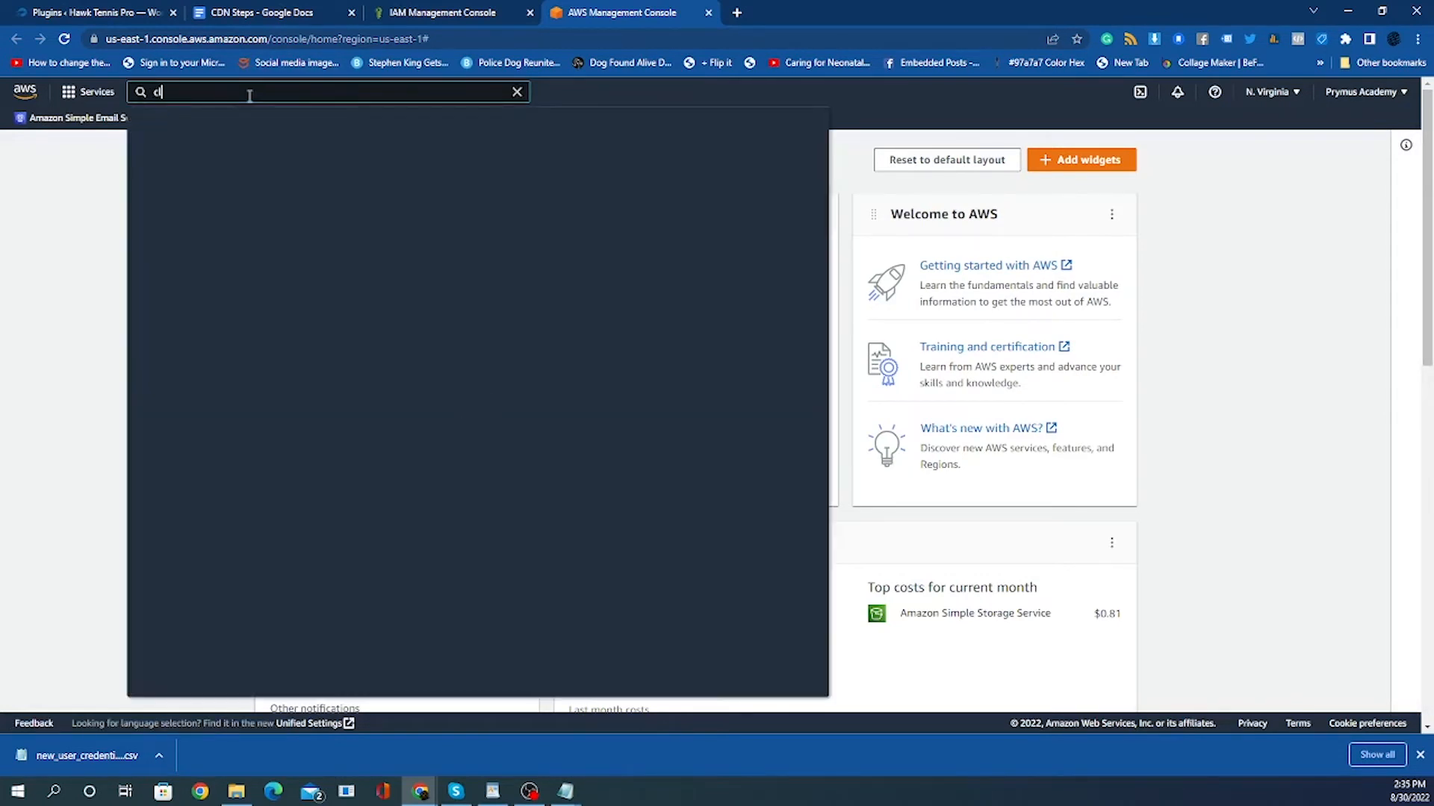
text(oudfront)
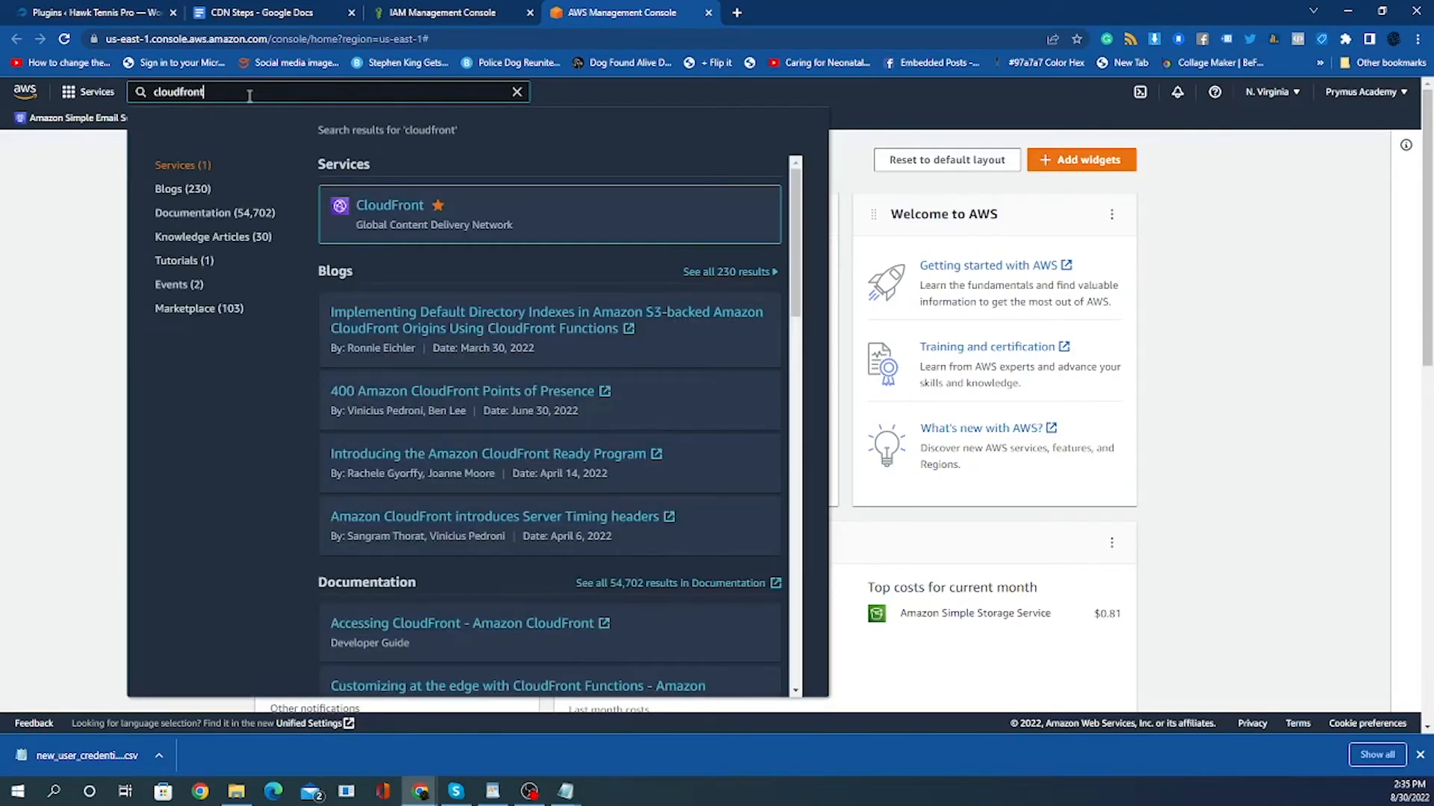
click(400, 211)
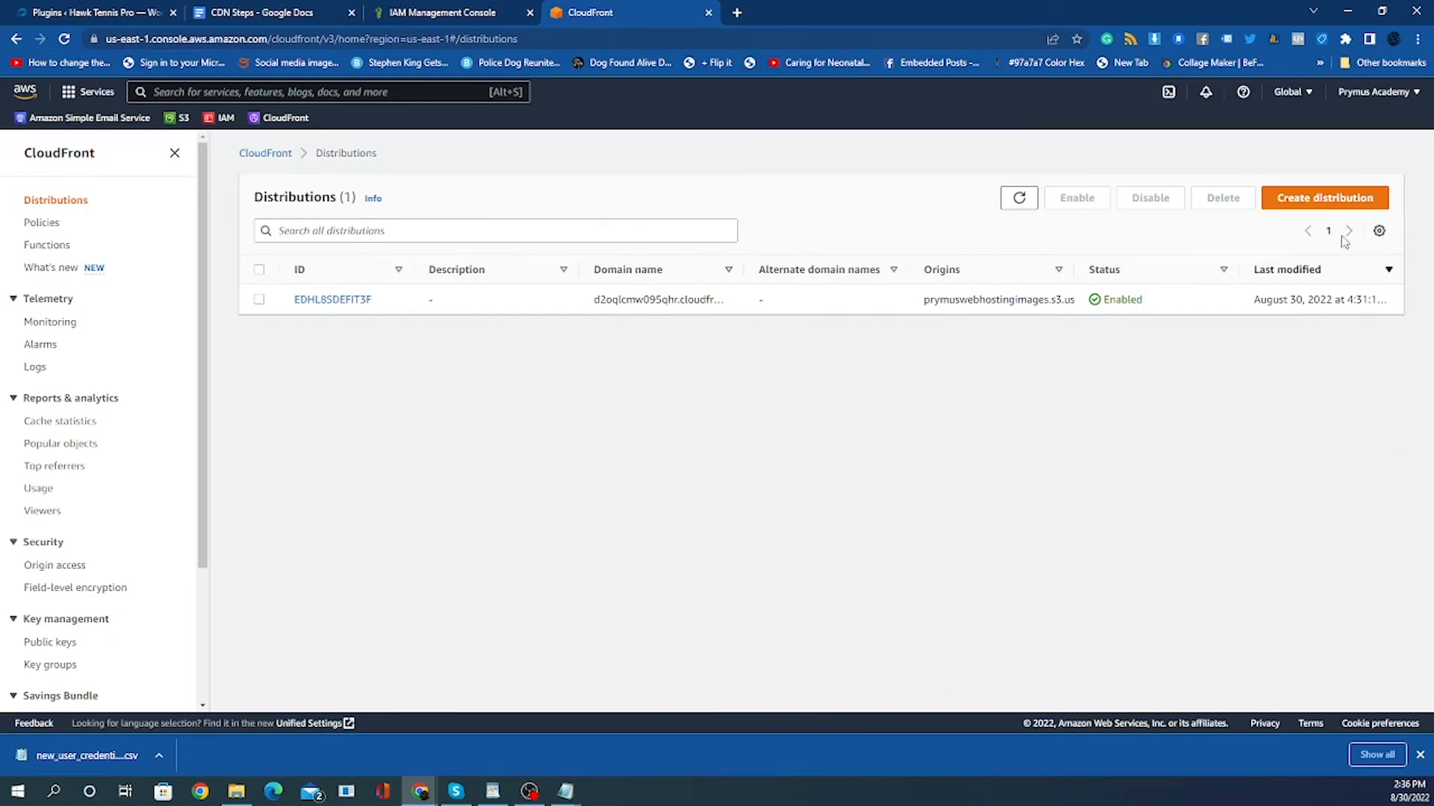
Start creating a distribution with demostorecontent.s3.us-east-1.amazonaws.com as the origin domain.
click(1332, 200)
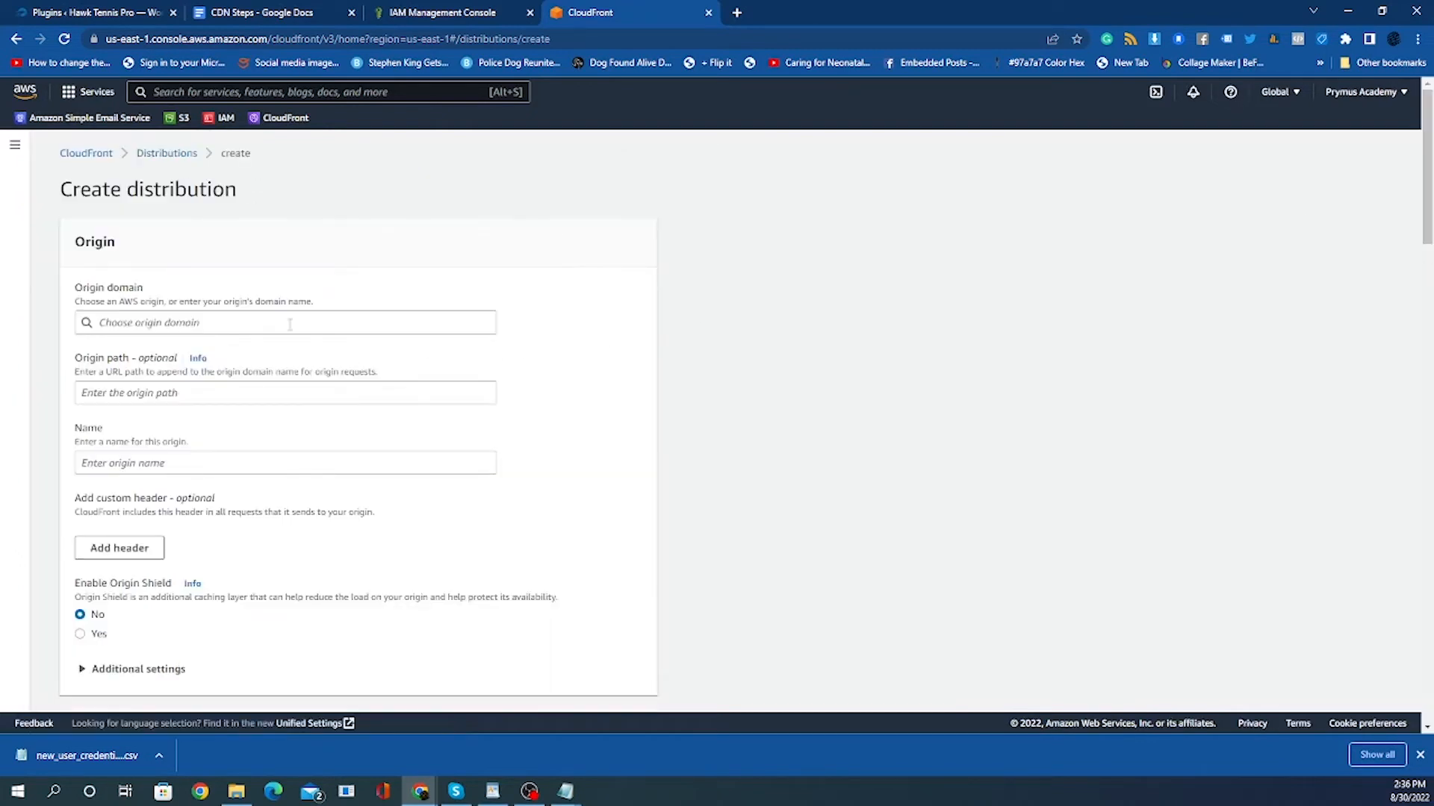
click(282, 328)
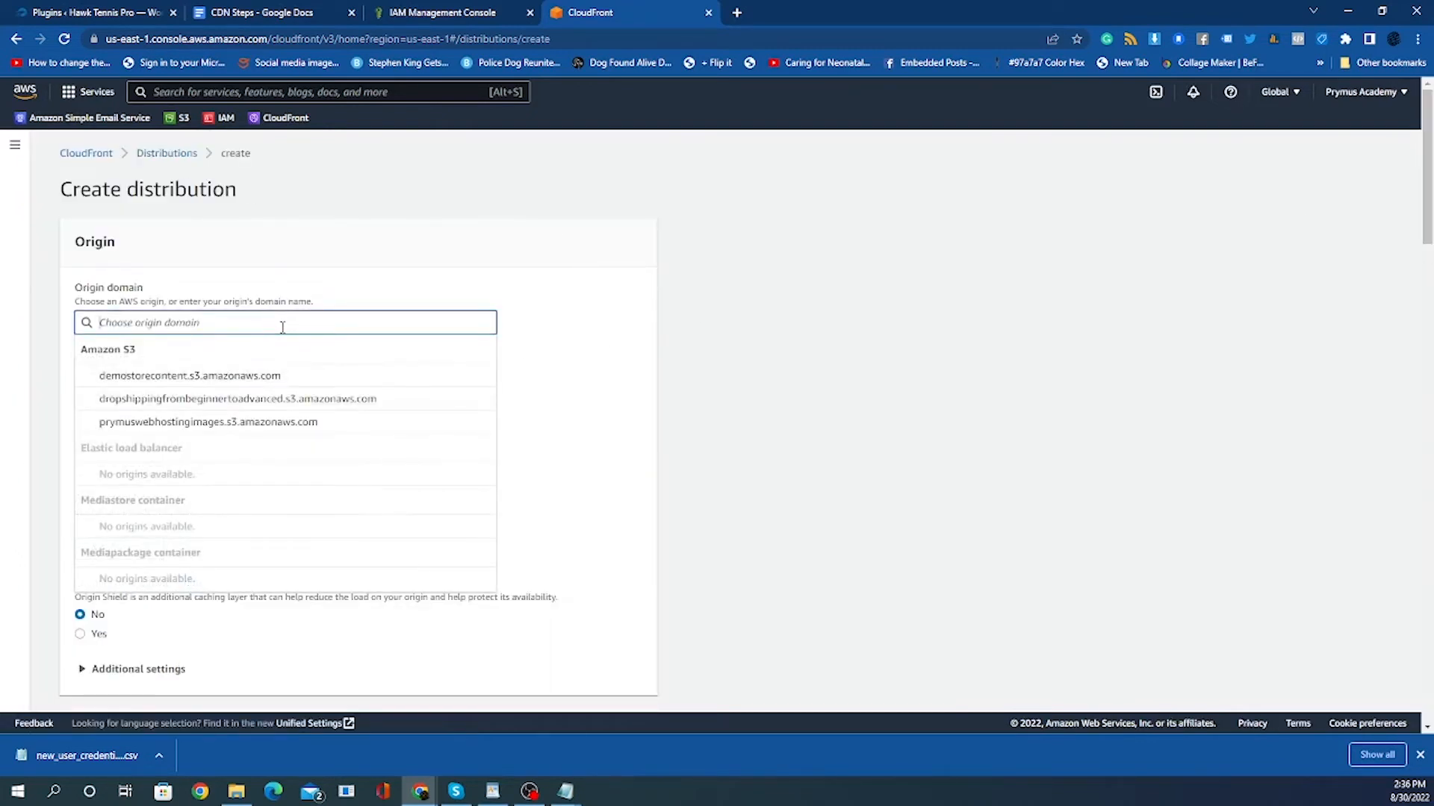
click(234, 375)
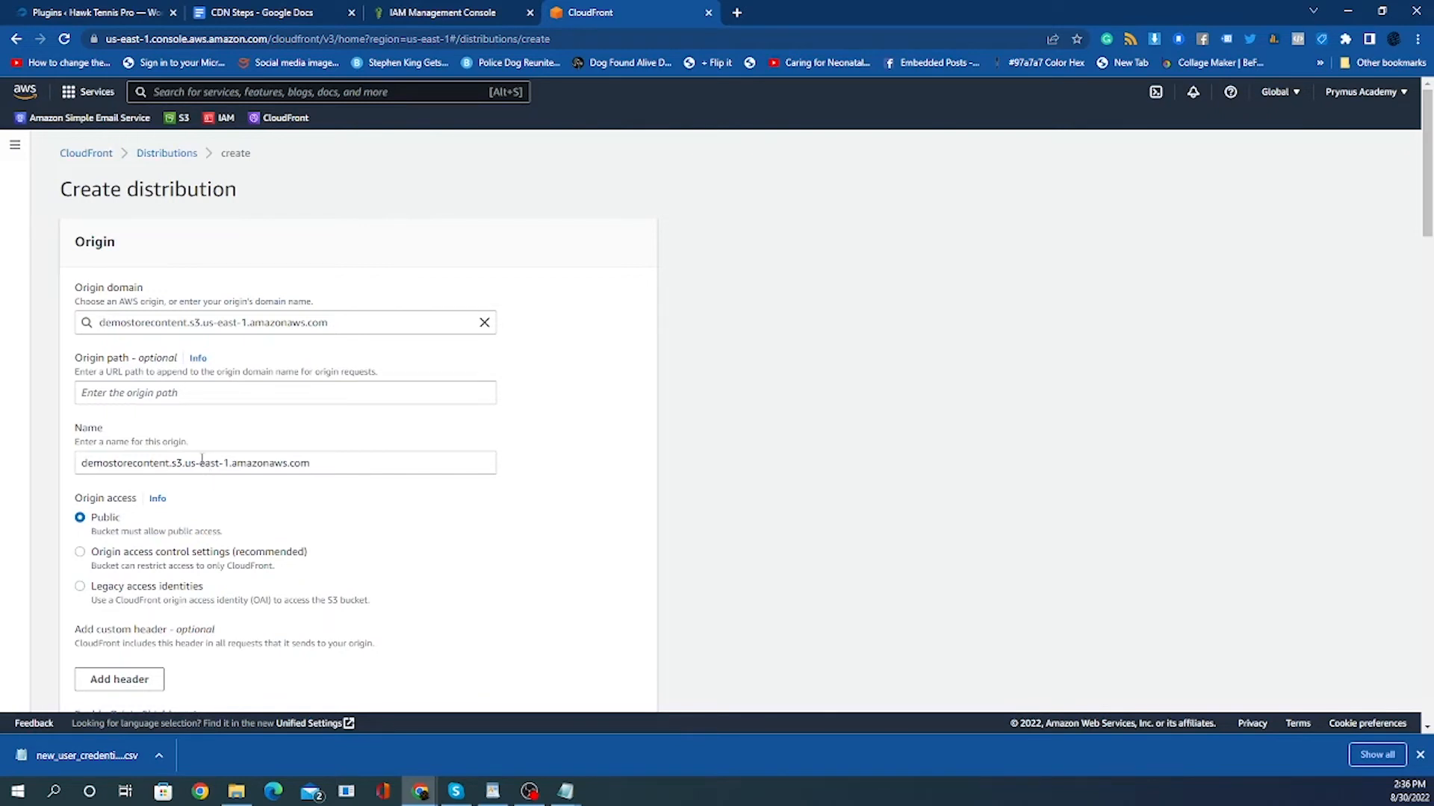
Copy the origin name and paste it on a new line in the downloaded new_user_credentials file in Notepad.
double_click(277, 463)
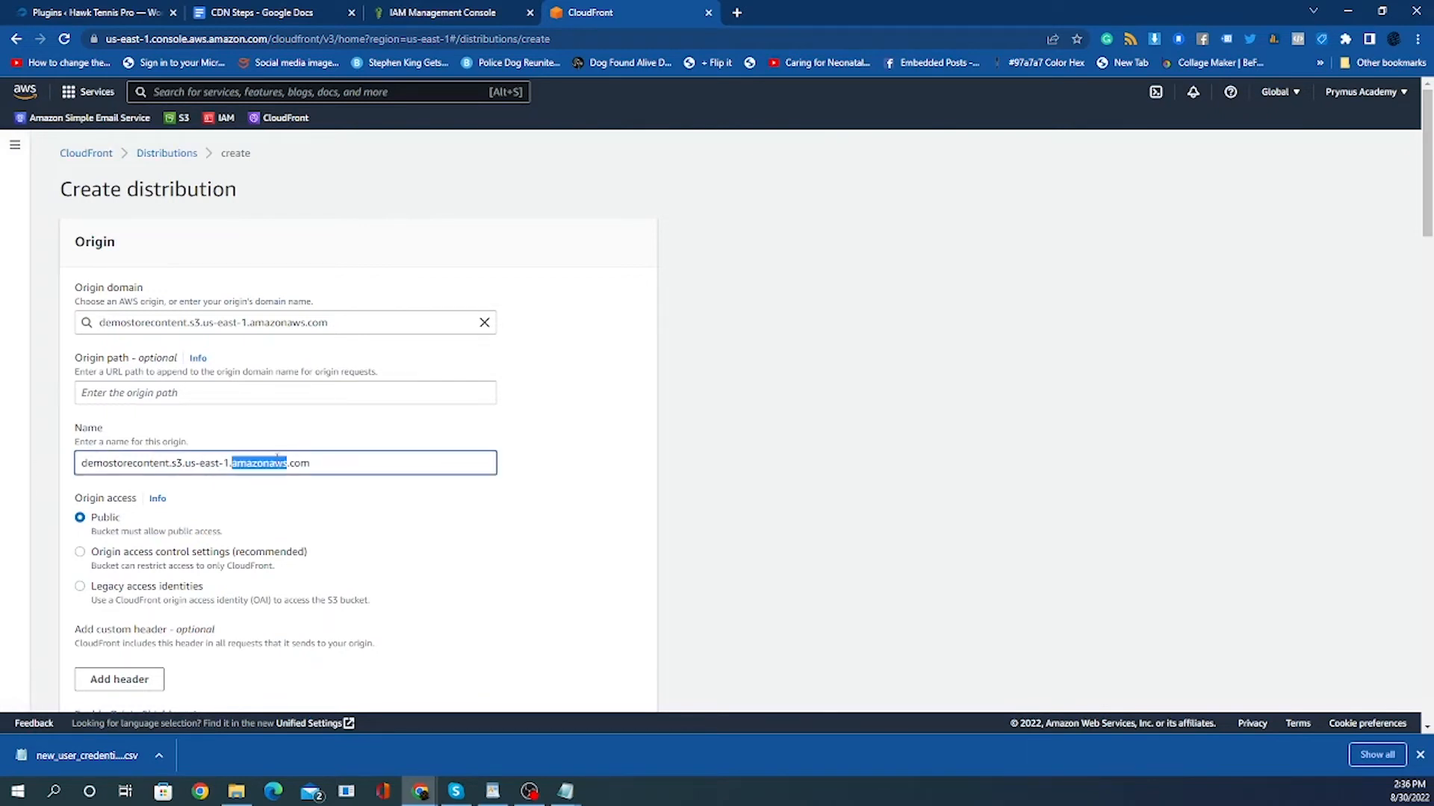
click(277, 462)
triple_click(201, 461)
right_click(206, 461)
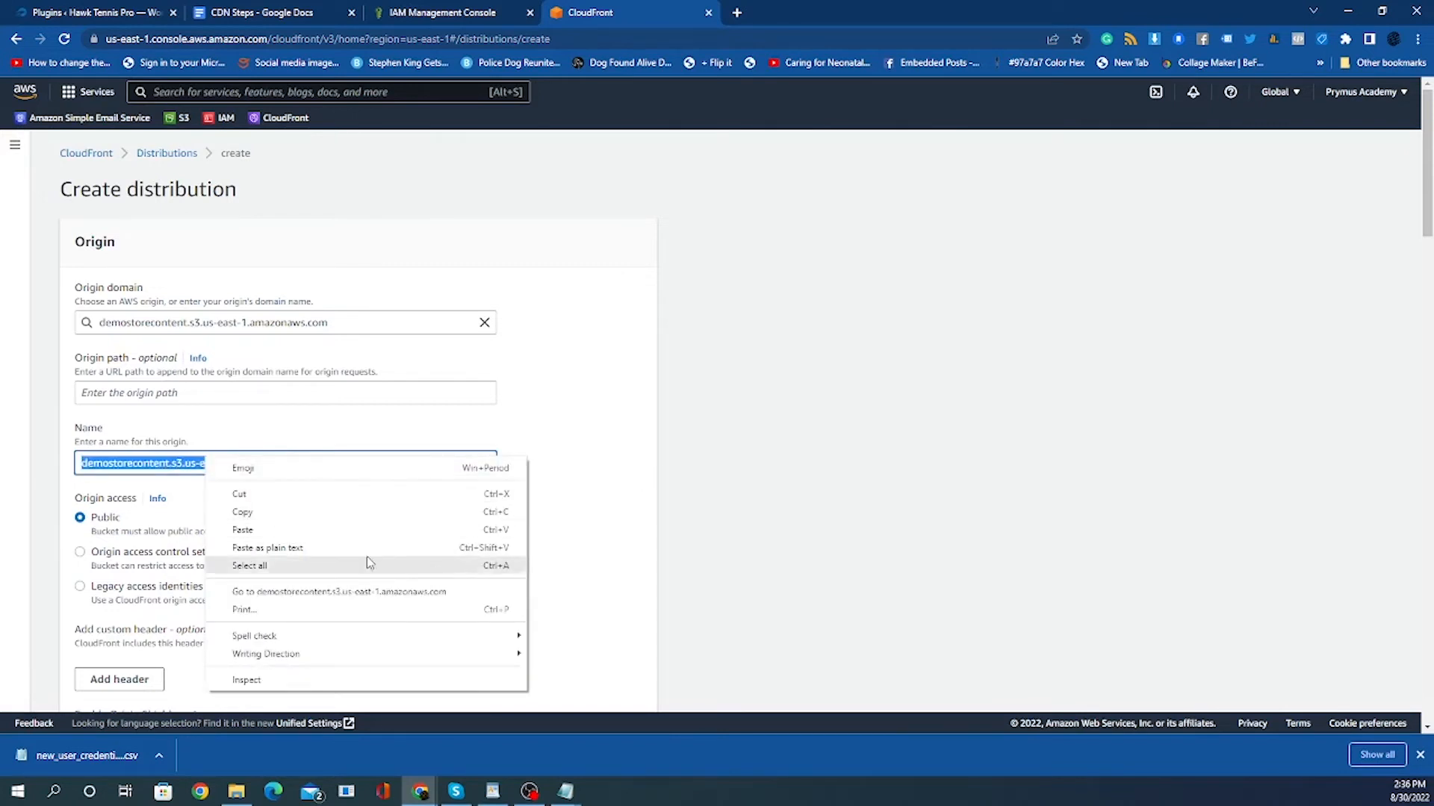
click(349, 517)
click(85, 755)
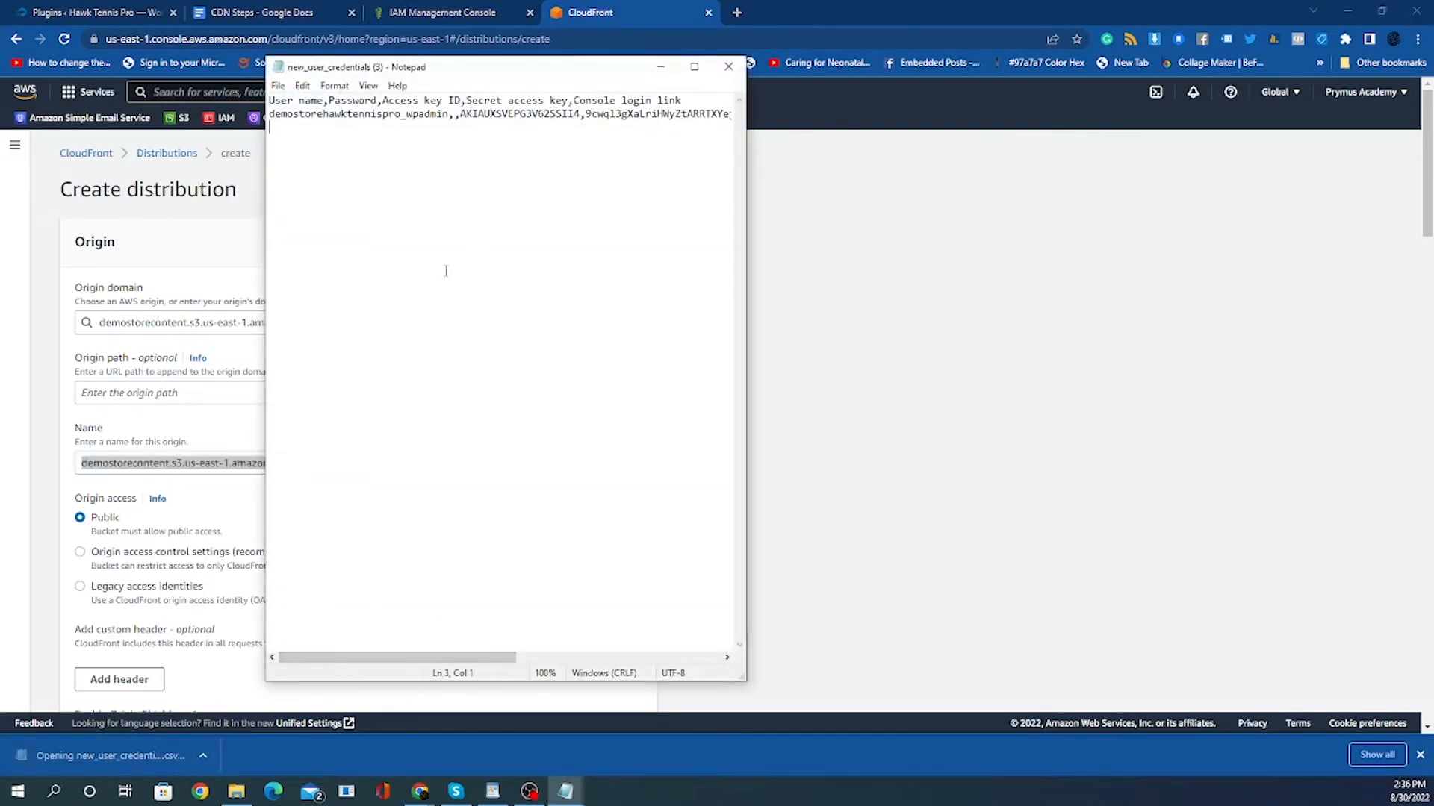
key(Return)
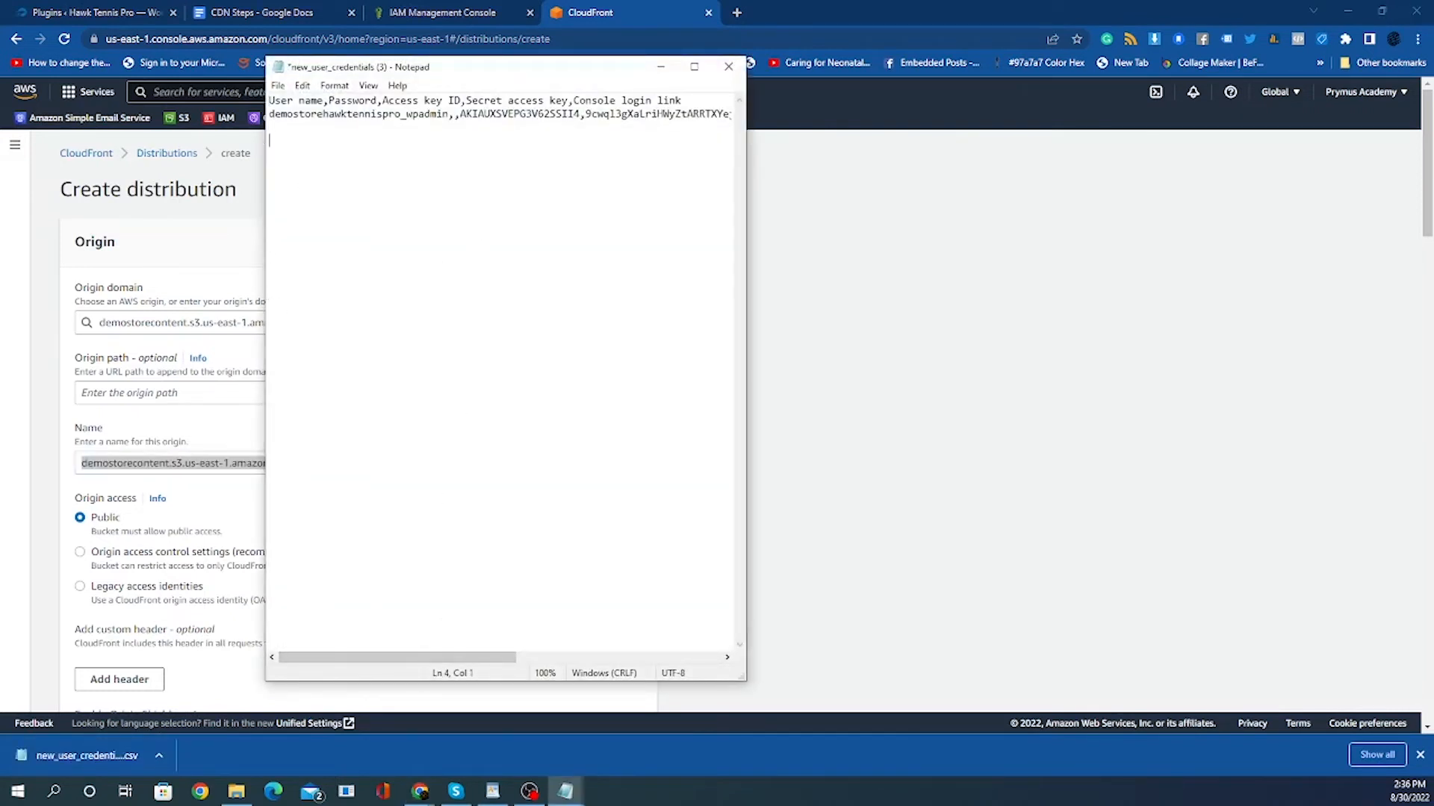
key(ctrl+v)
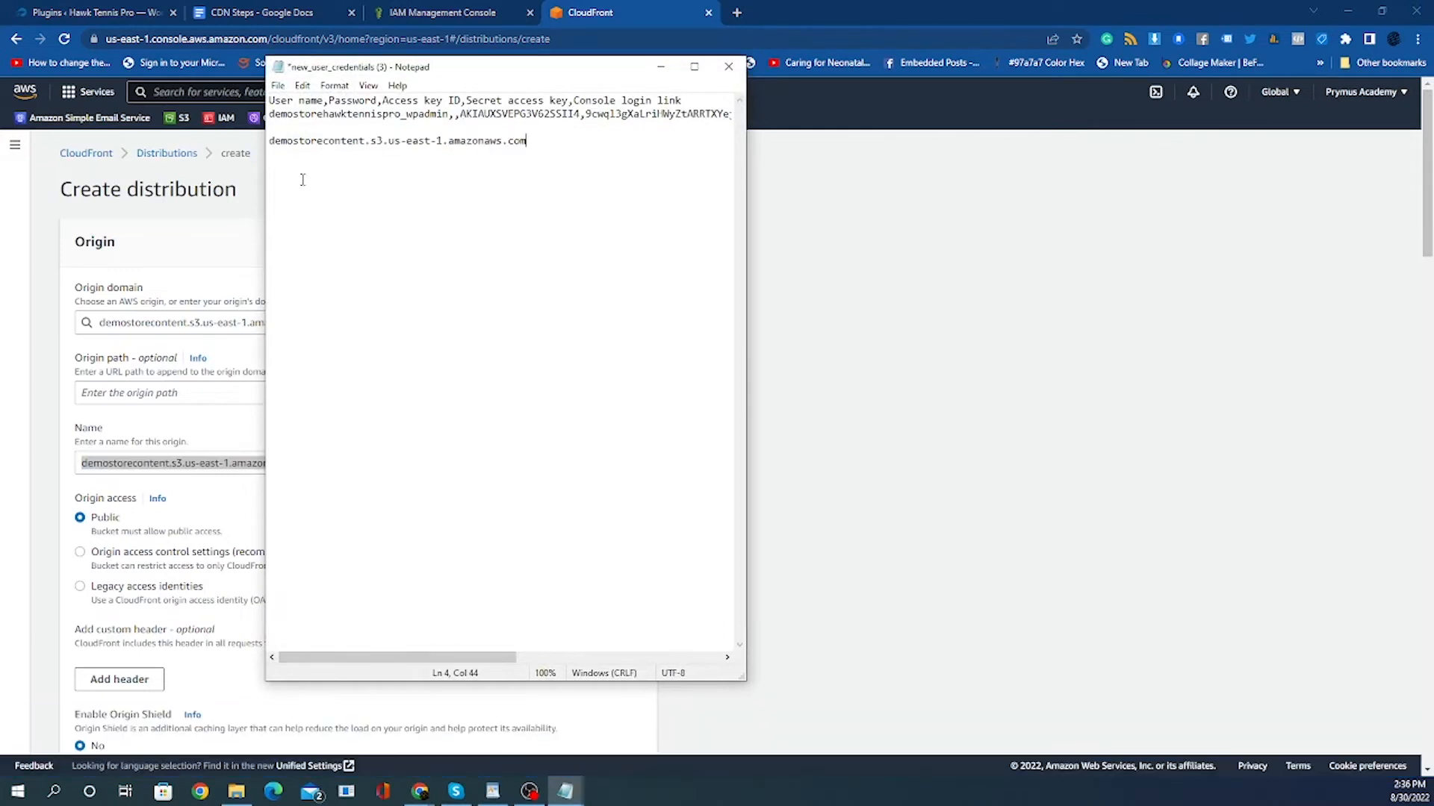
click(1153, 390)
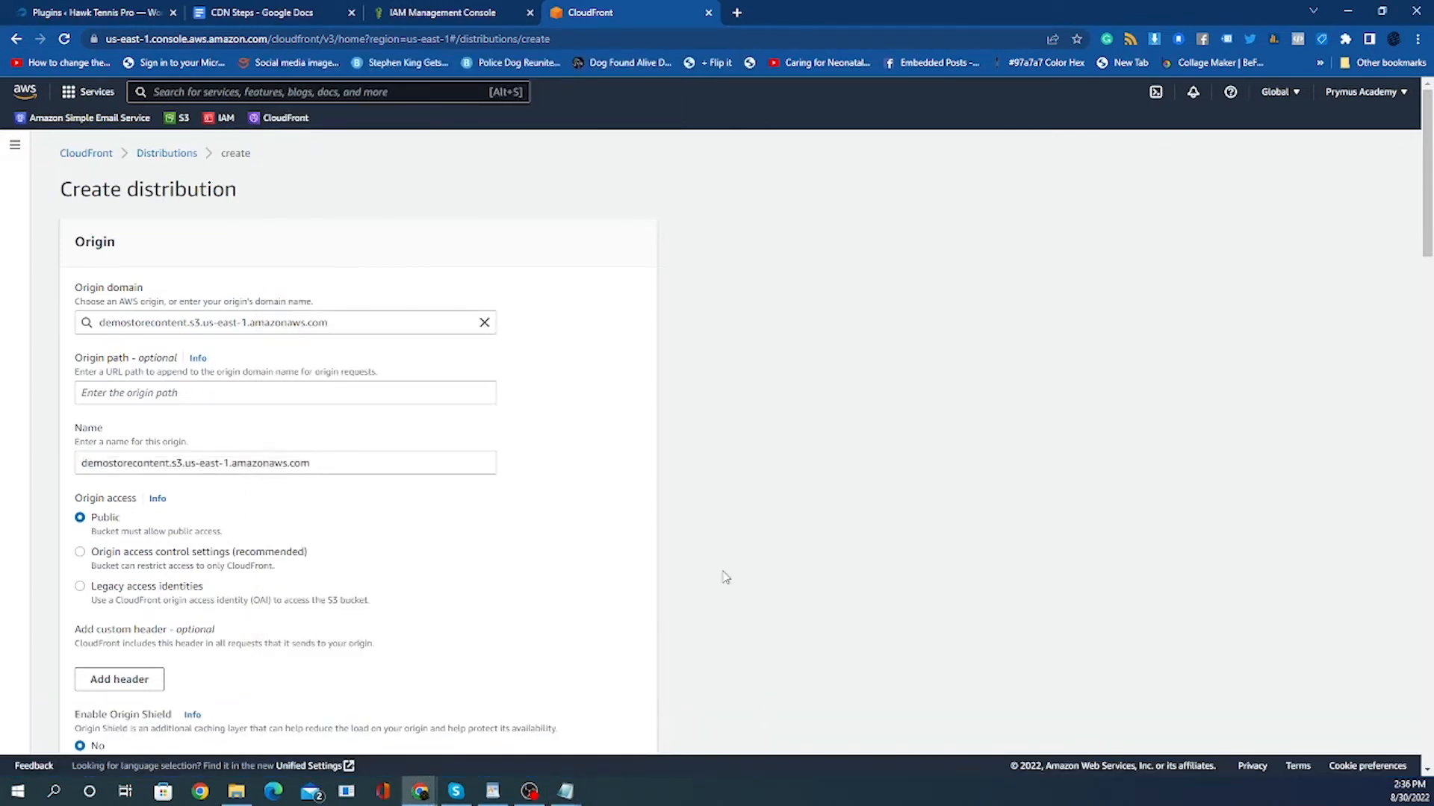
click(565, 792)
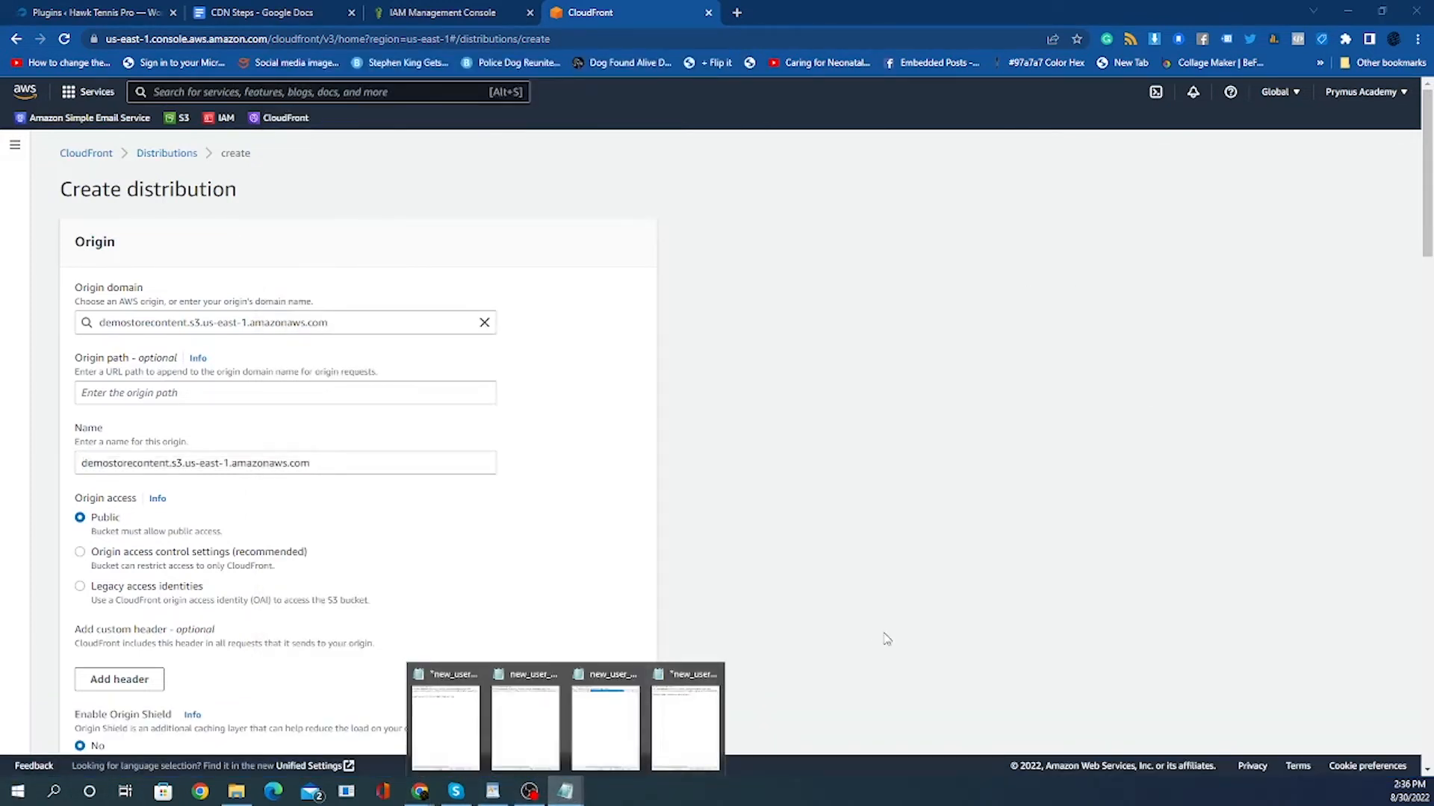
click(891, 623)
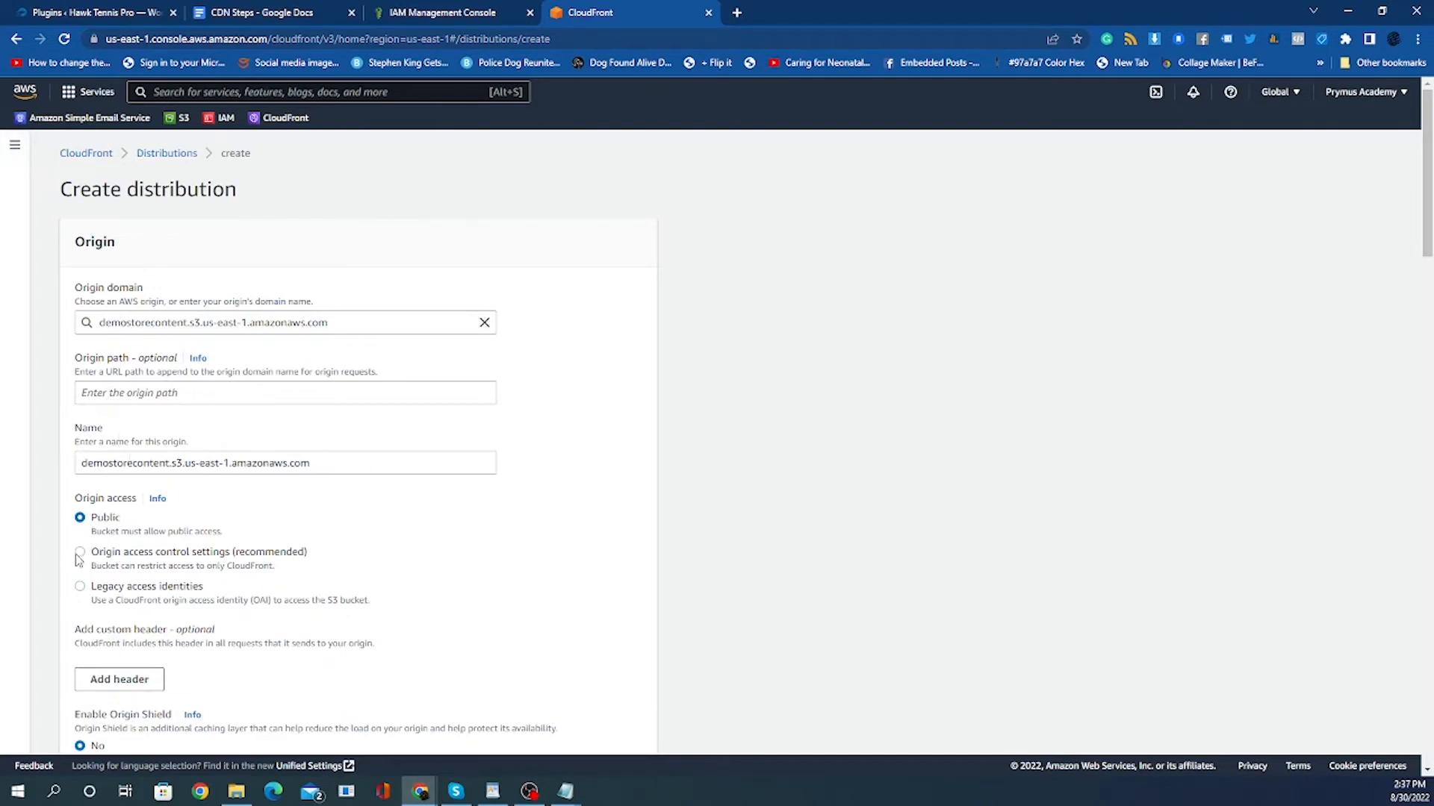
Review the distribution's origin access, cache behavior, price class and general settings options.
scroll(80, 559, down, 1)
click(79, 444)
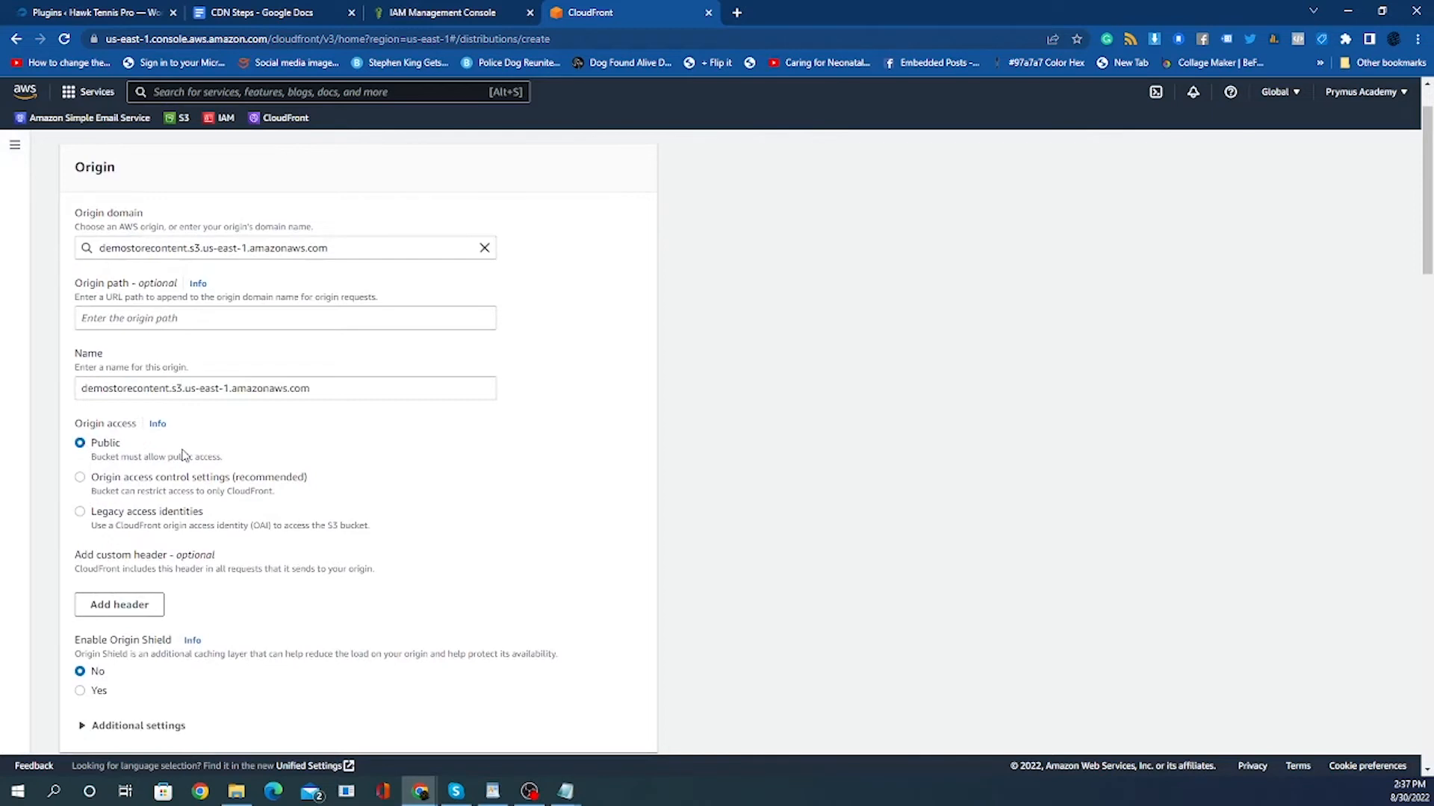
scroll(187, 451, down, 1)
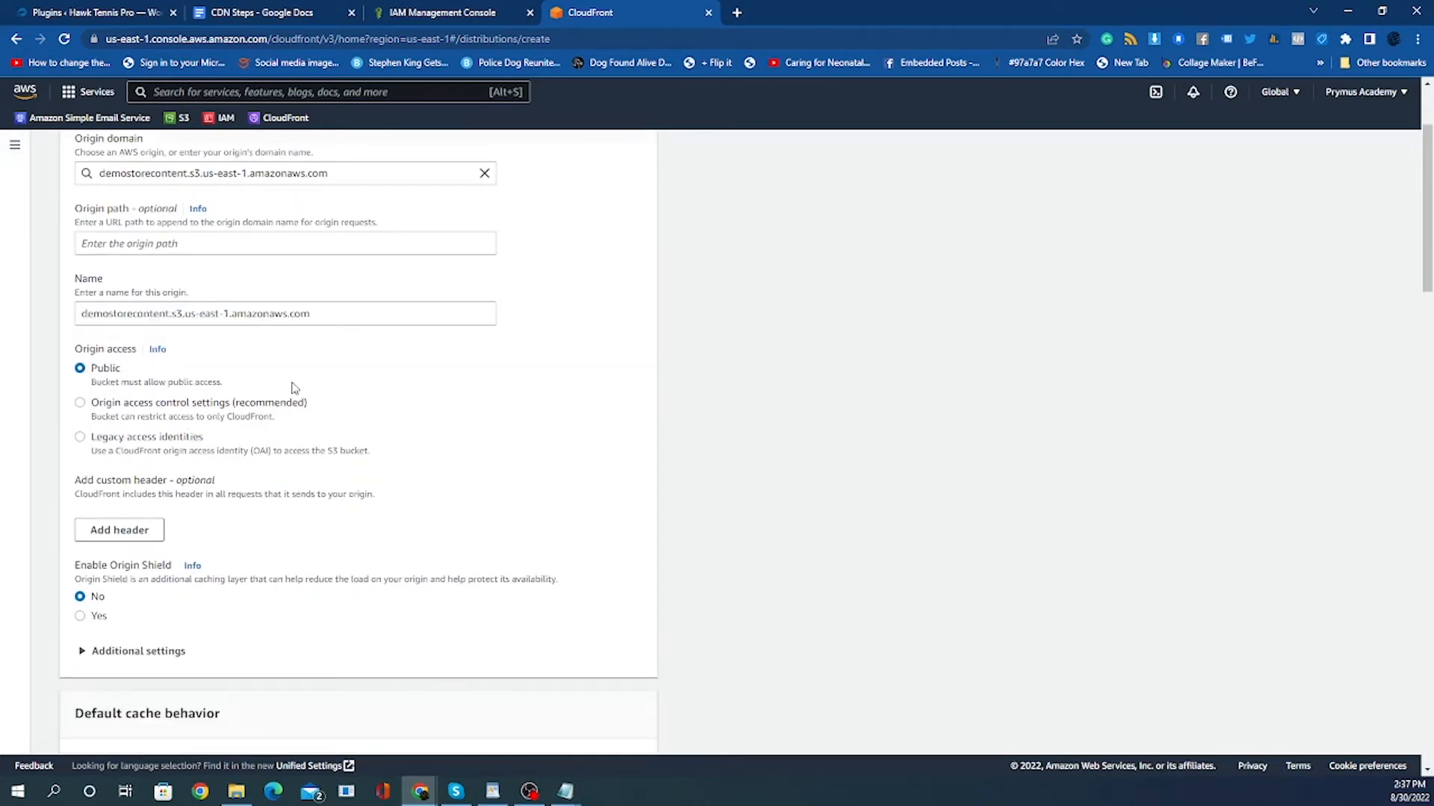
scroll(150, 500, down, 3)
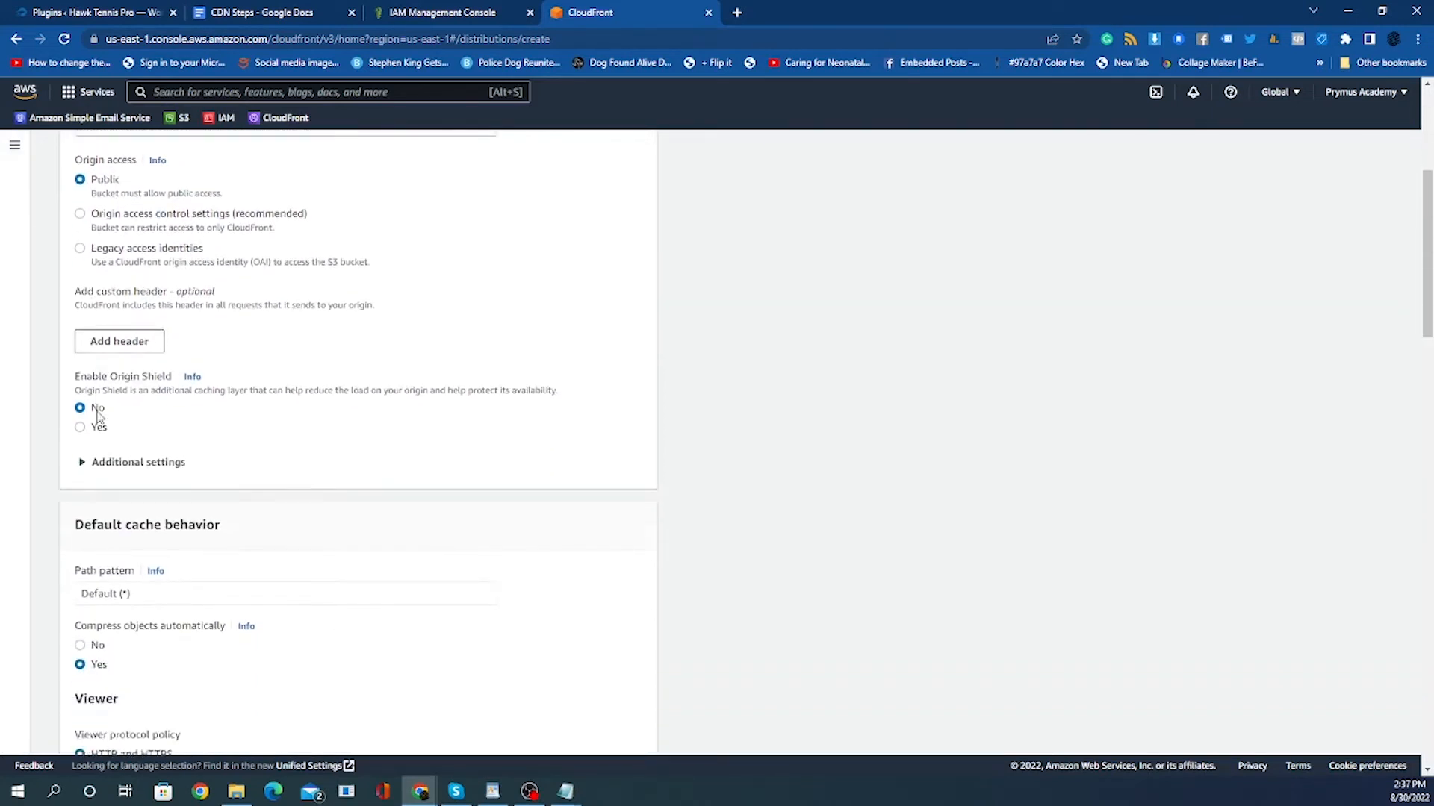
scroll(178, 418, down, 1)
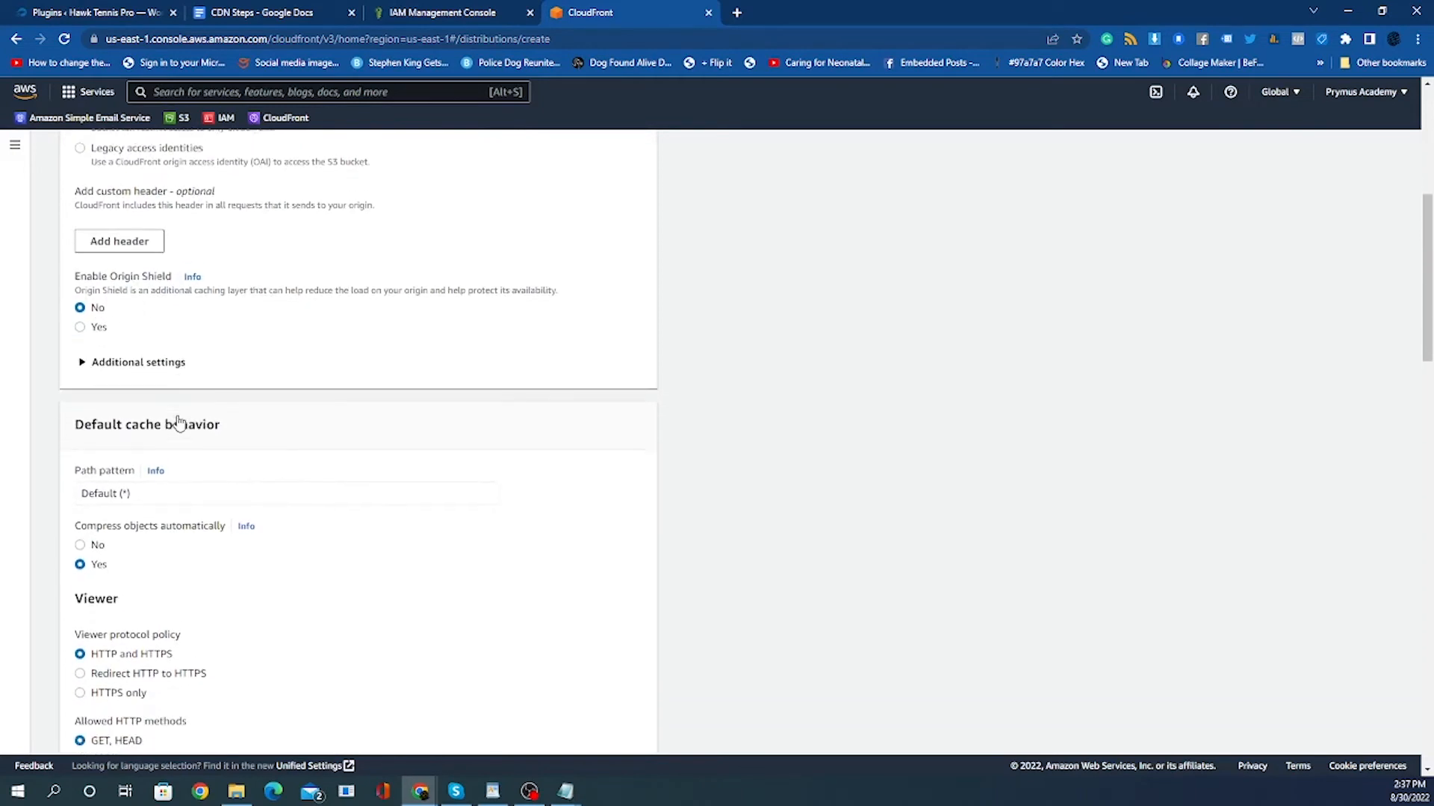
scroll(178, 420, down, 1)
scroll(170, 480, down, 2)
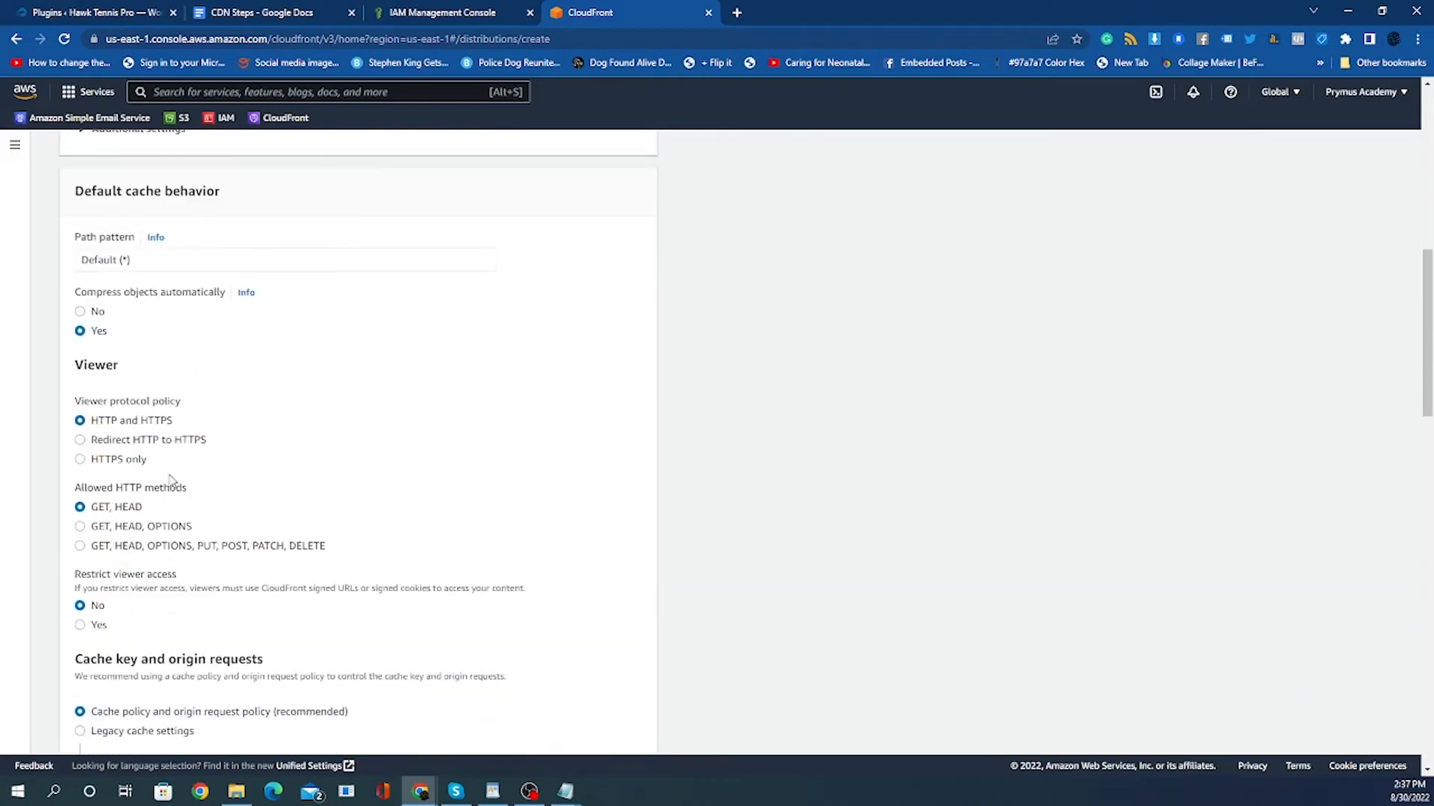
scroll(171, 480, down, 6)
scroll(170, 480, down, 2)
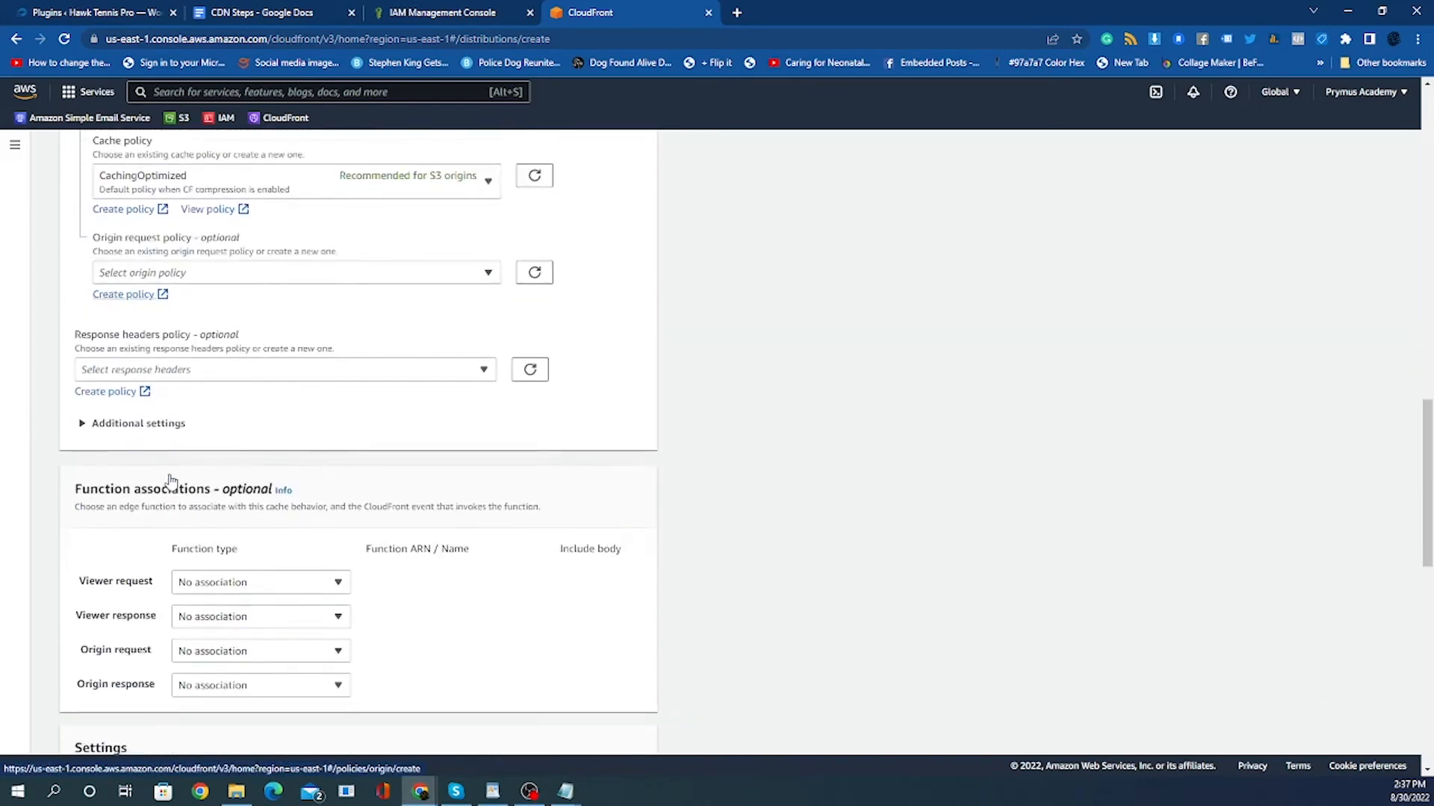
scroll(170, 480, down, 5)
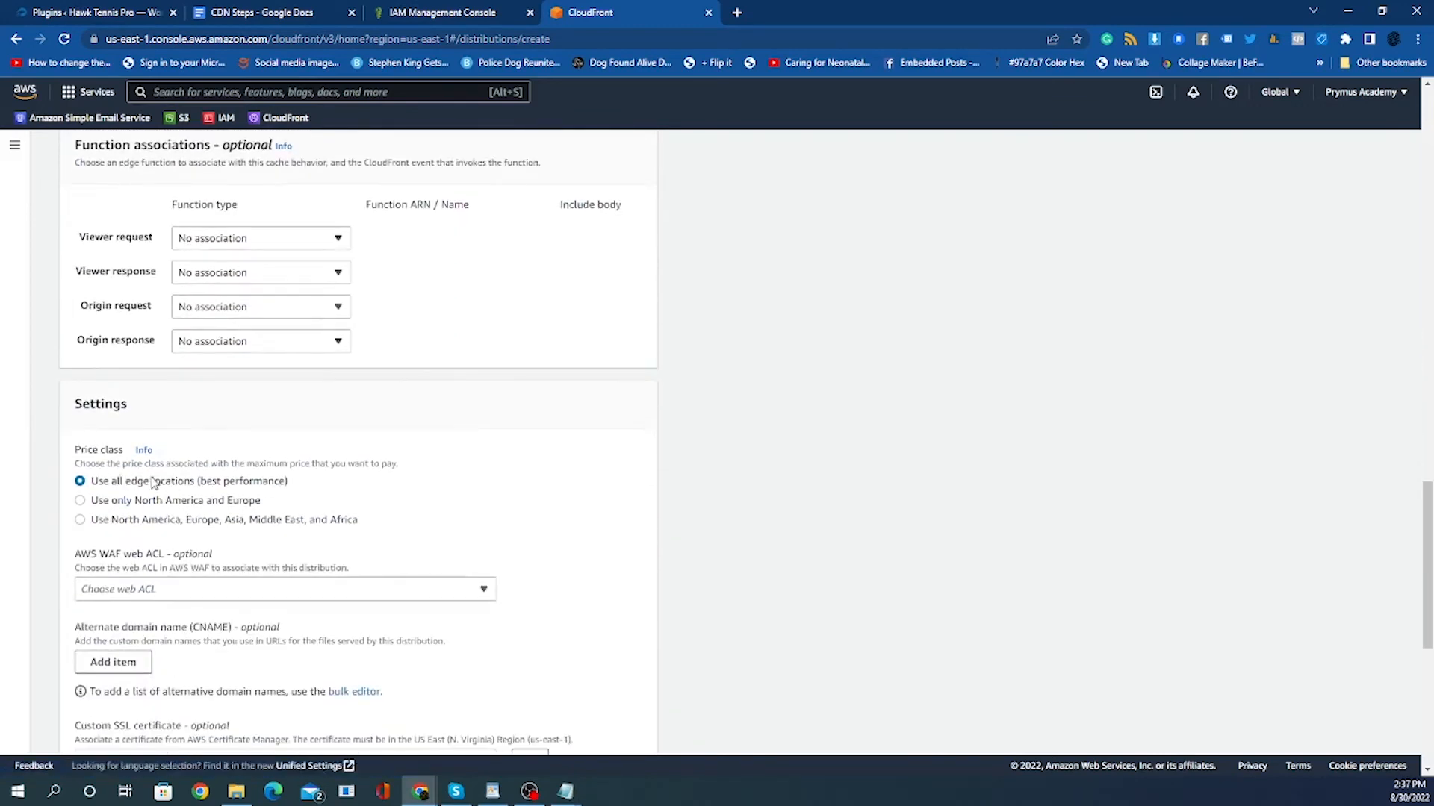
drag(137, 483, 285, 490)
click(295, 489)
scroll(285, 487, down, 5)
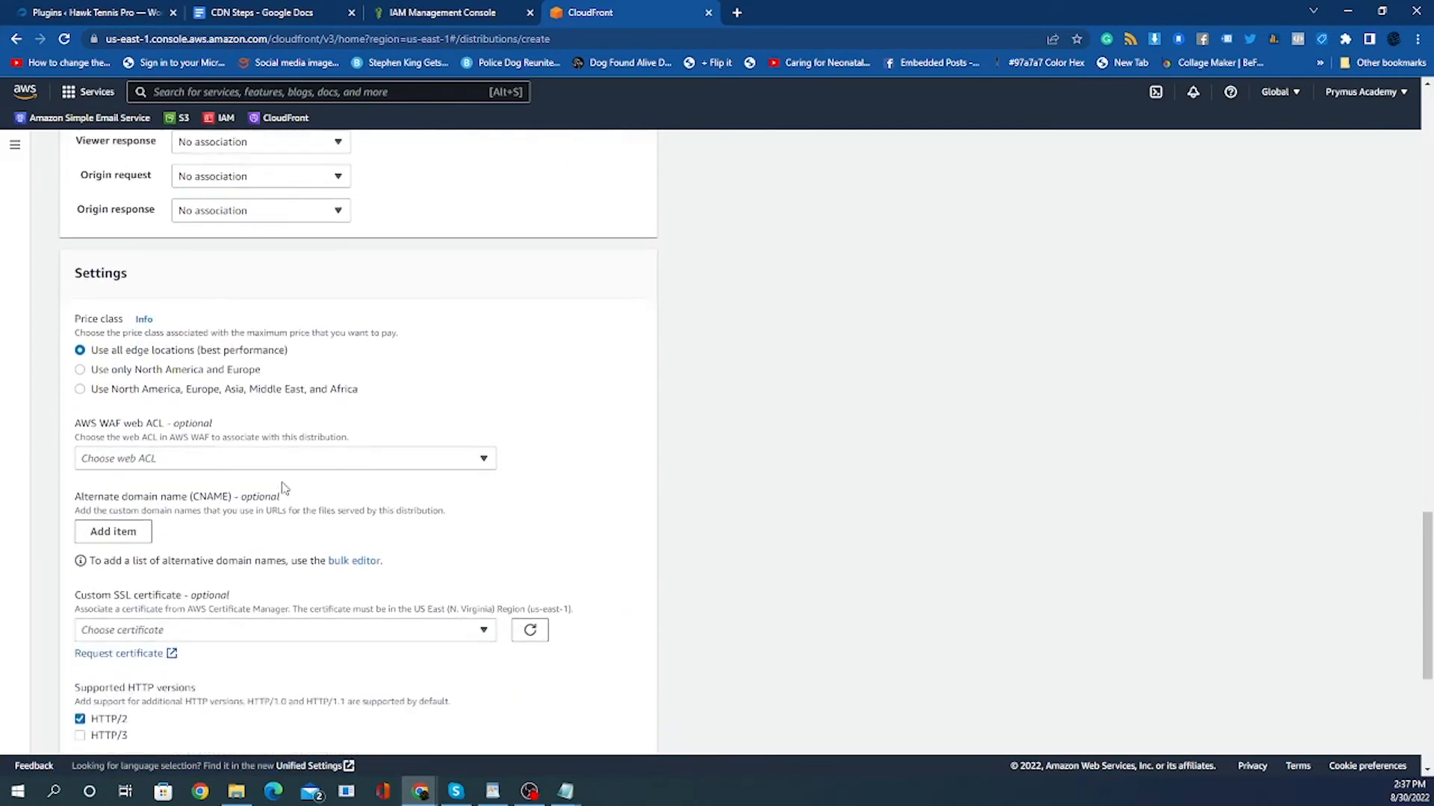
scroll(284, 488, up, 2)
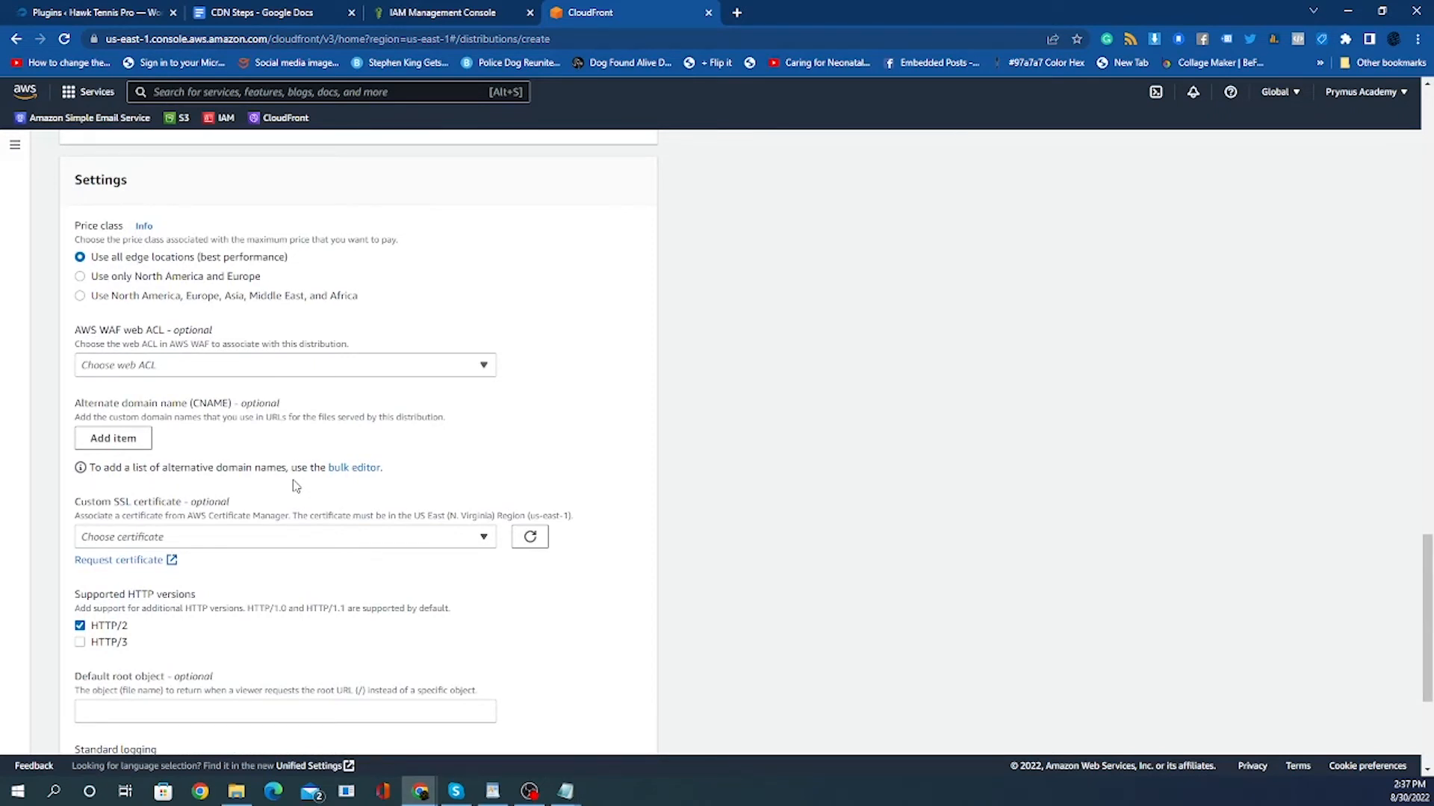
scroll(298, 484, down, 3)
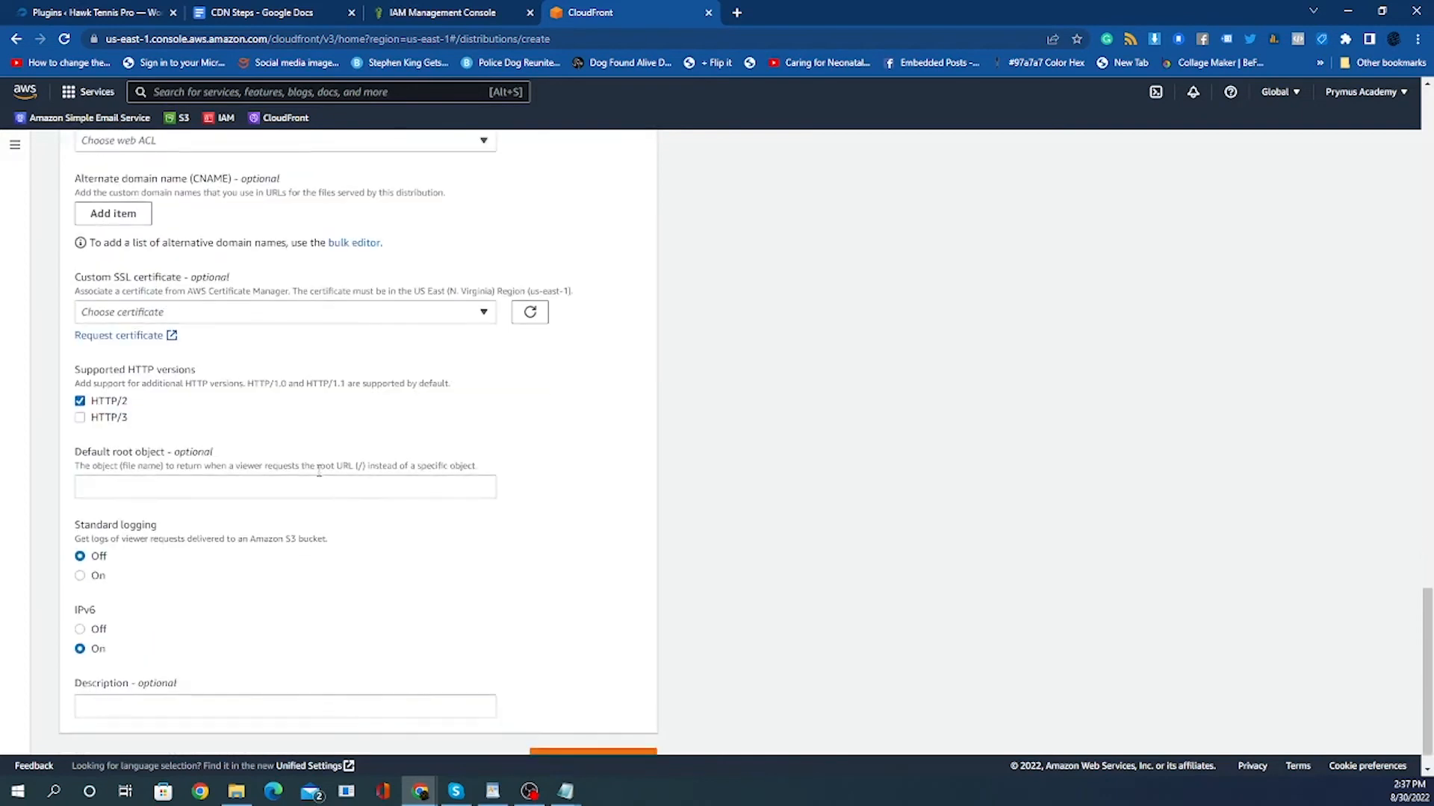
Create the CloudFront distribution with the chosen settings.
scroll(319, 470, down, 1)
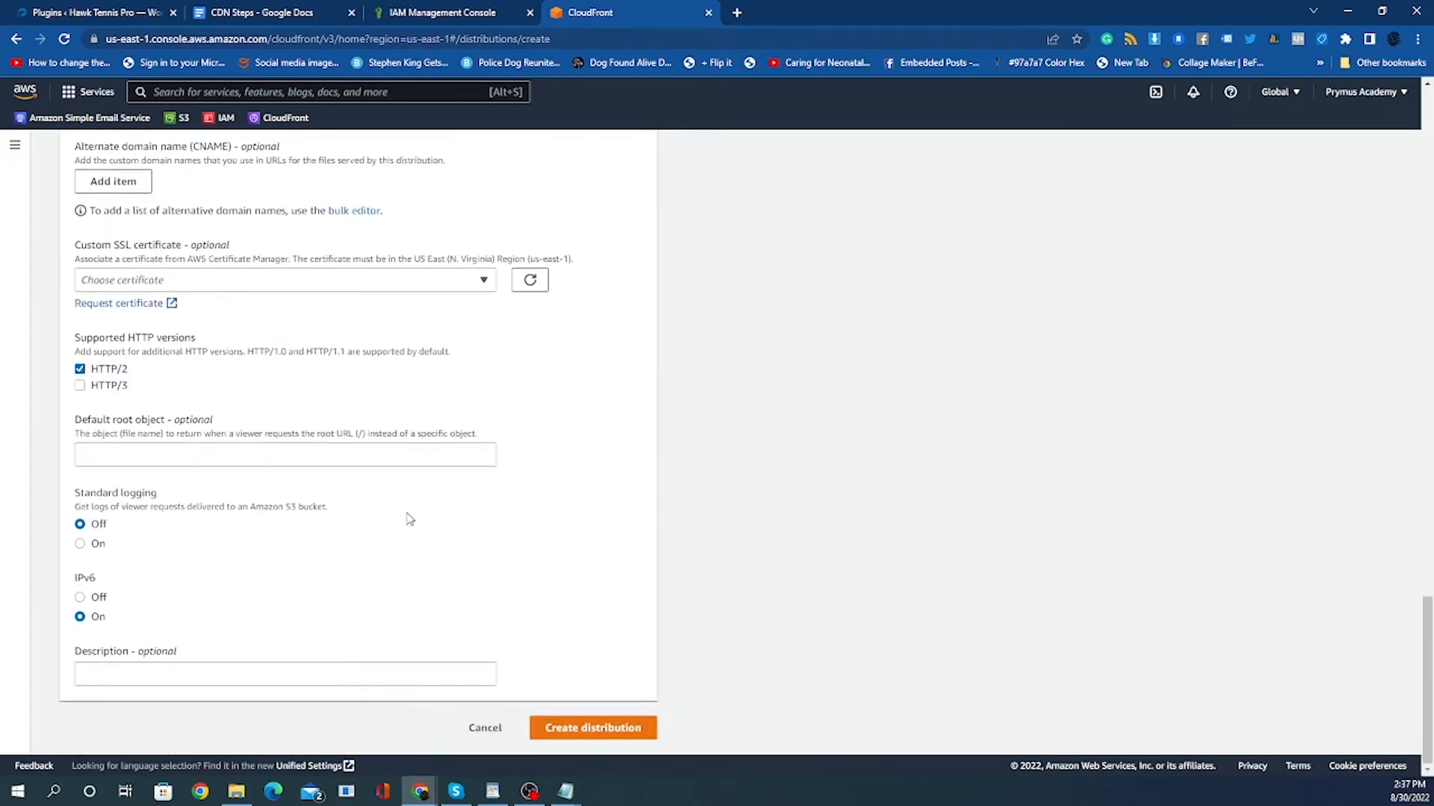
click(593, 731)
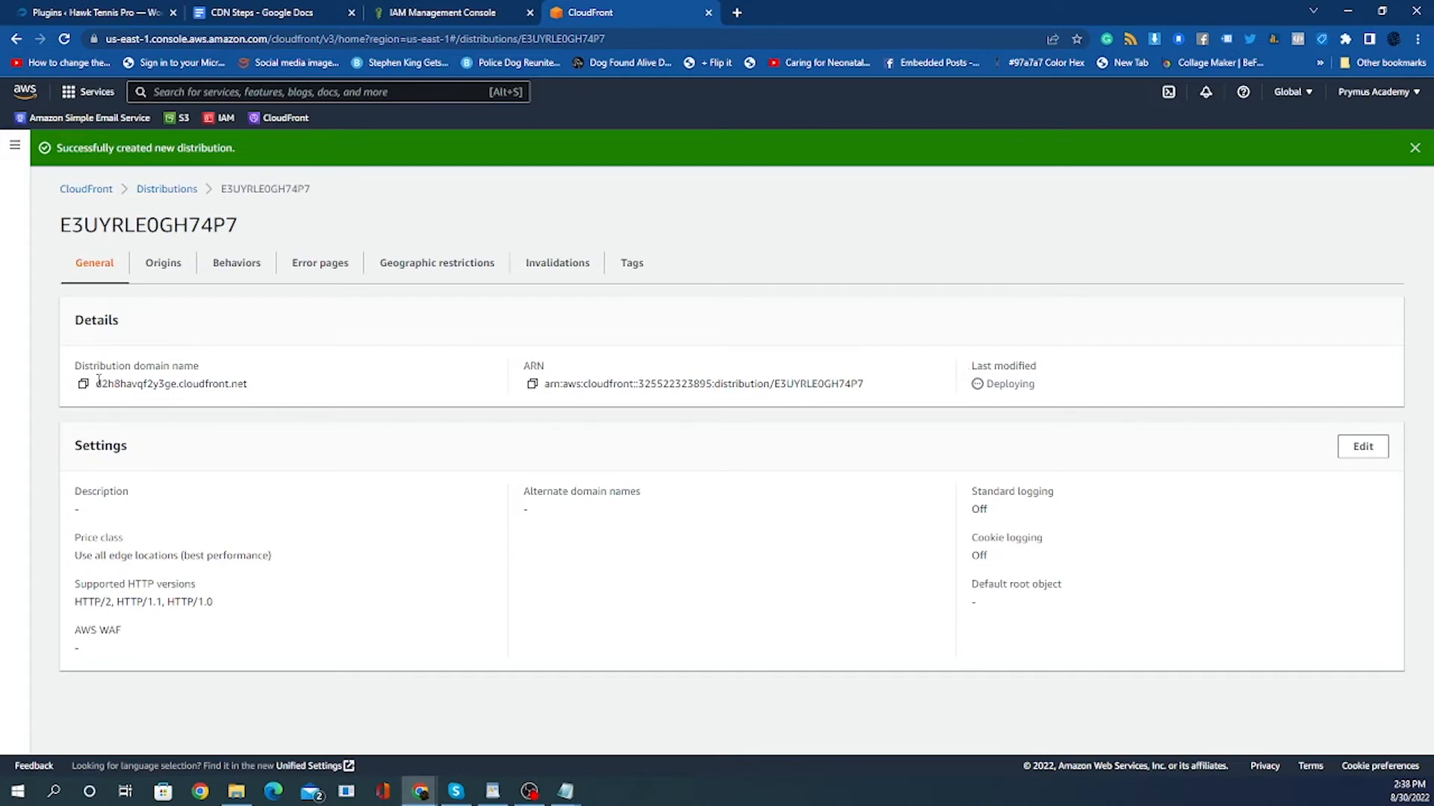
Copy the new distribution's domain name and return to the distributions list.
drag(97, 382, 279, 382)
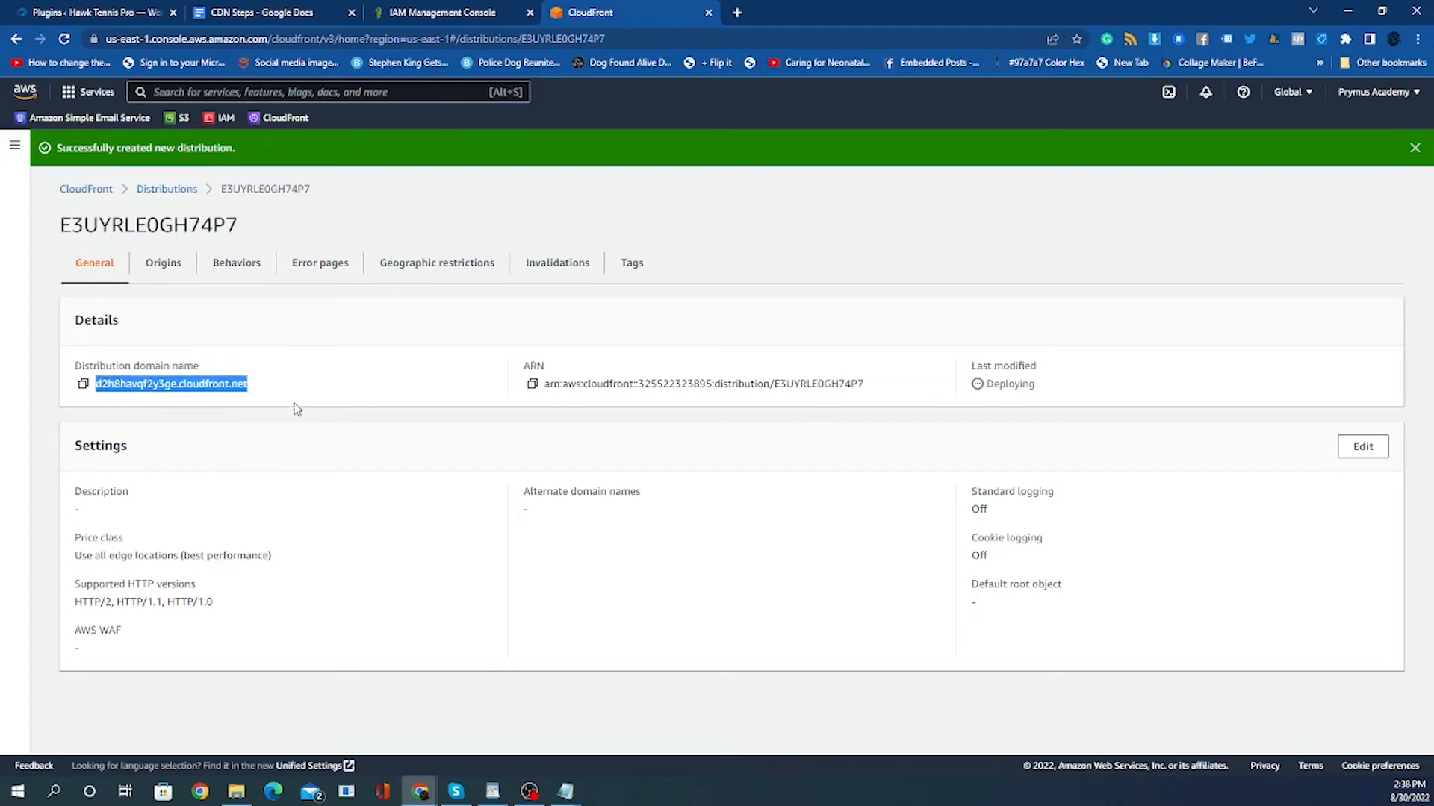
click(303, 391)
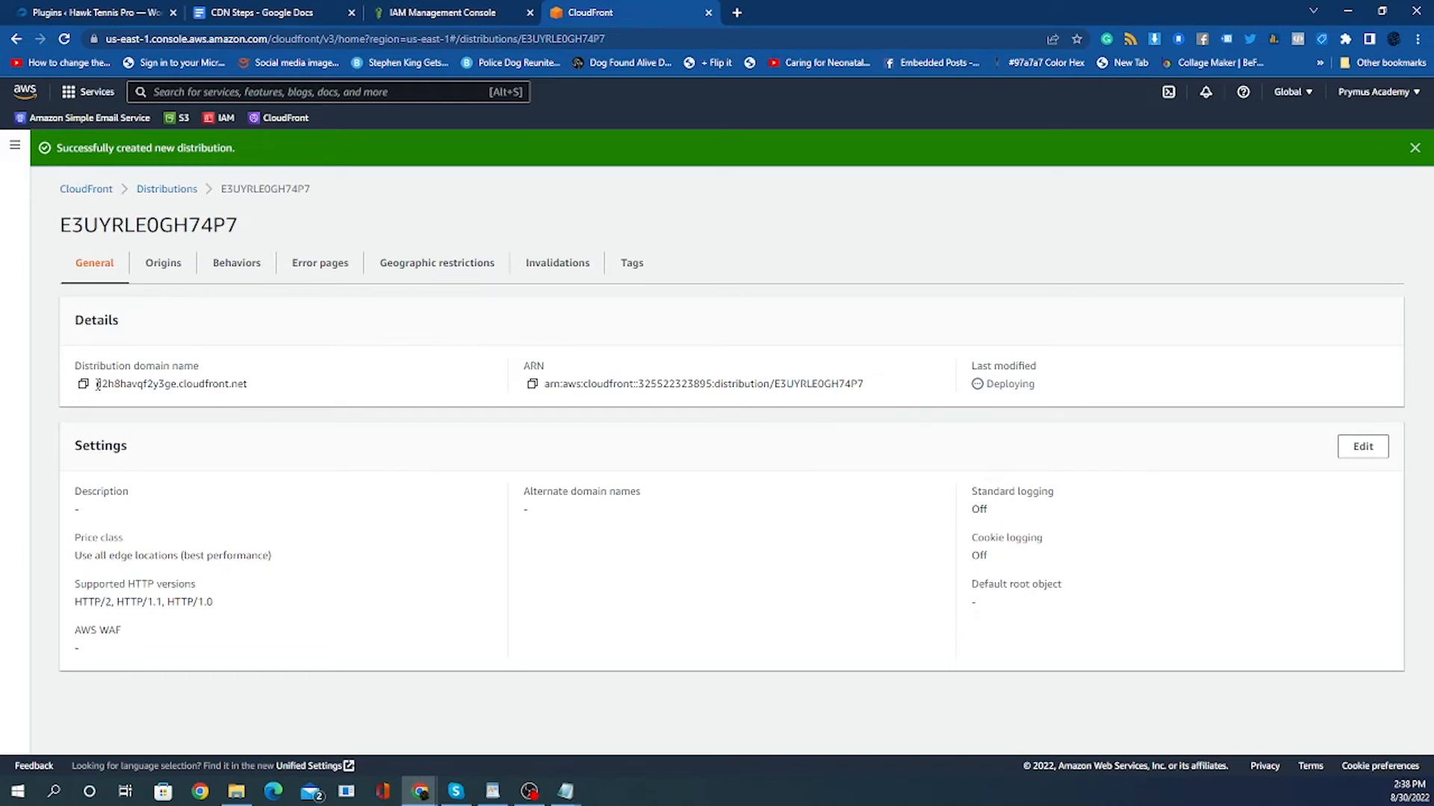
drag(98, 385, 257, 391)
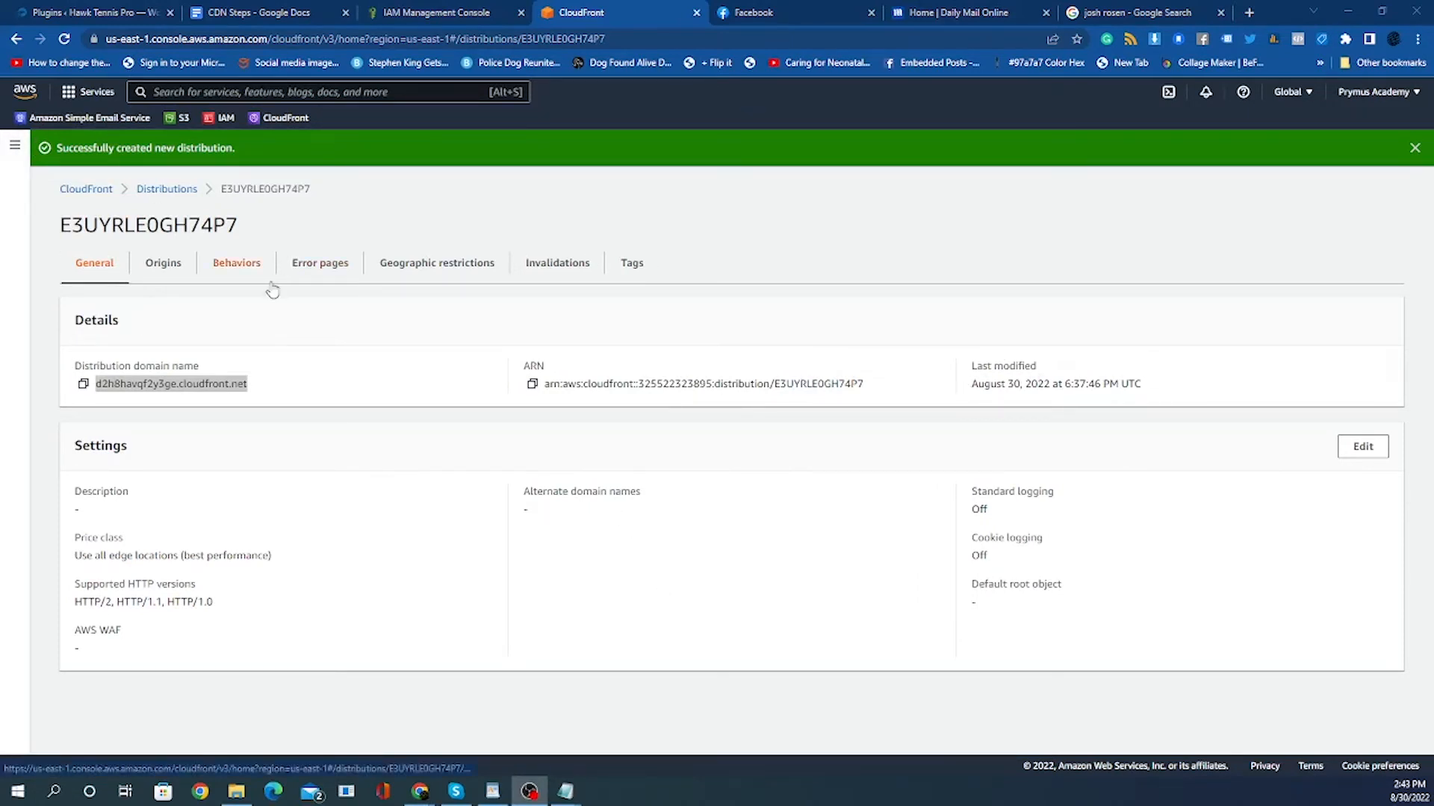
click(154, 192)
click(154, 192)
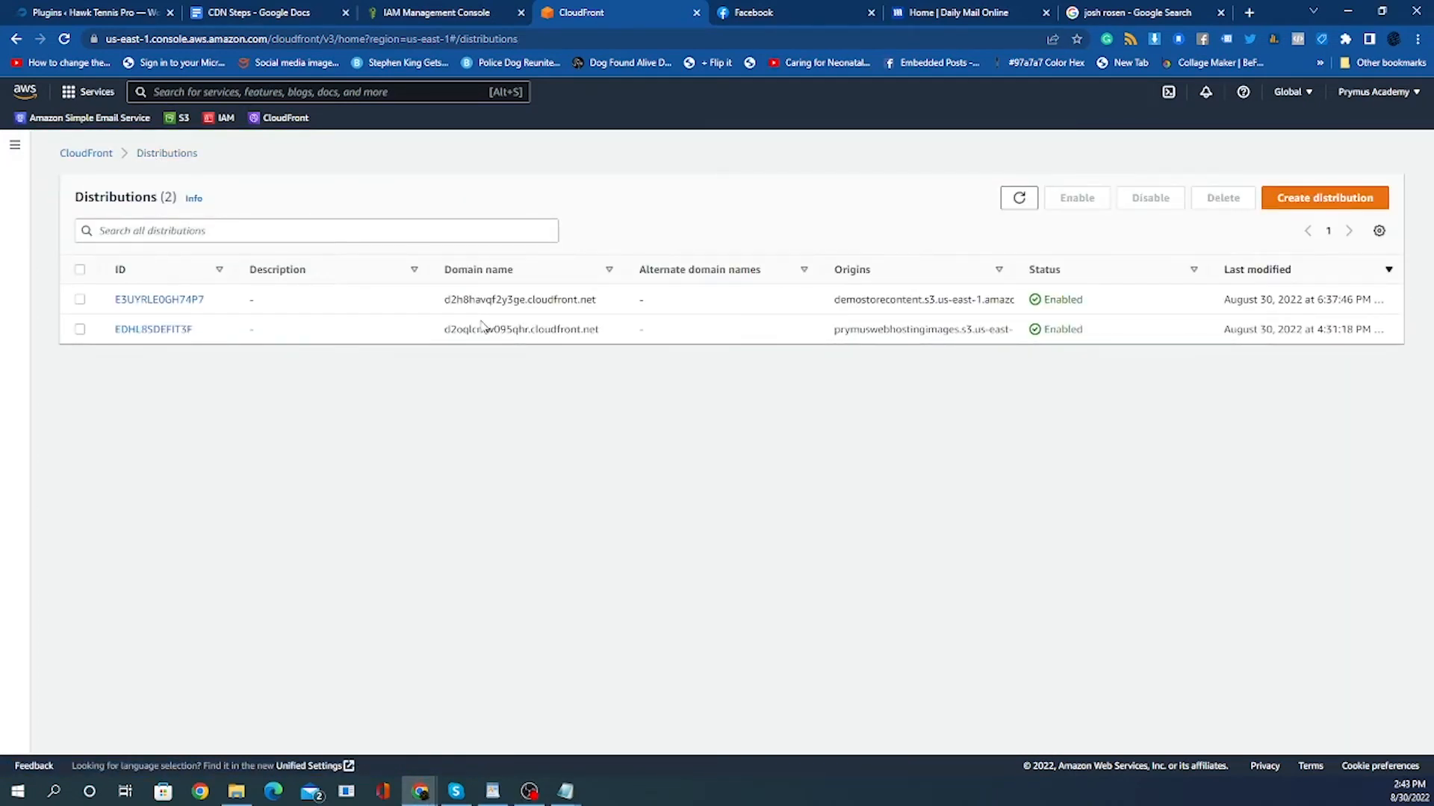
Review the remaining items in the CDN Steps checklist document.
click(251, 14)
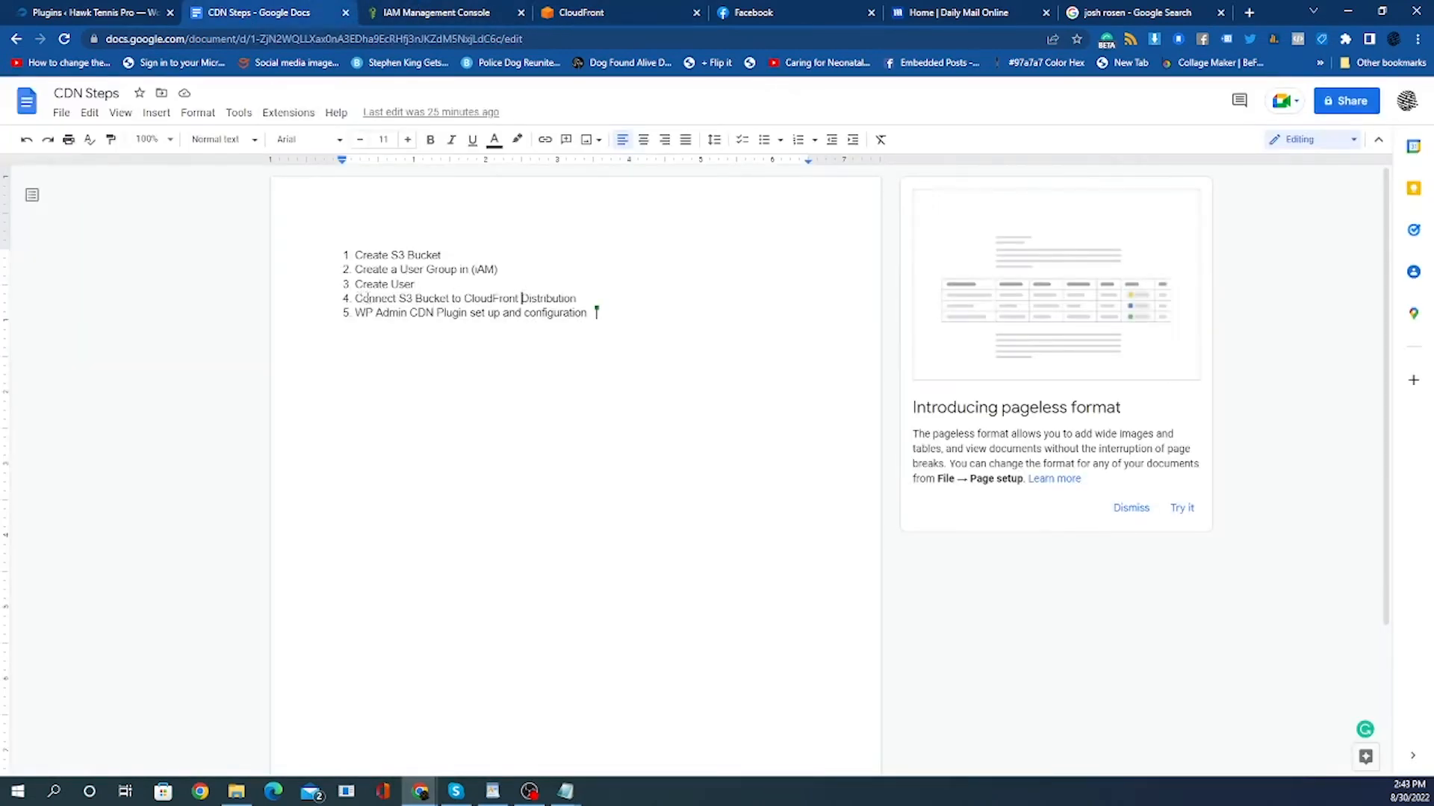
click(578, 298)
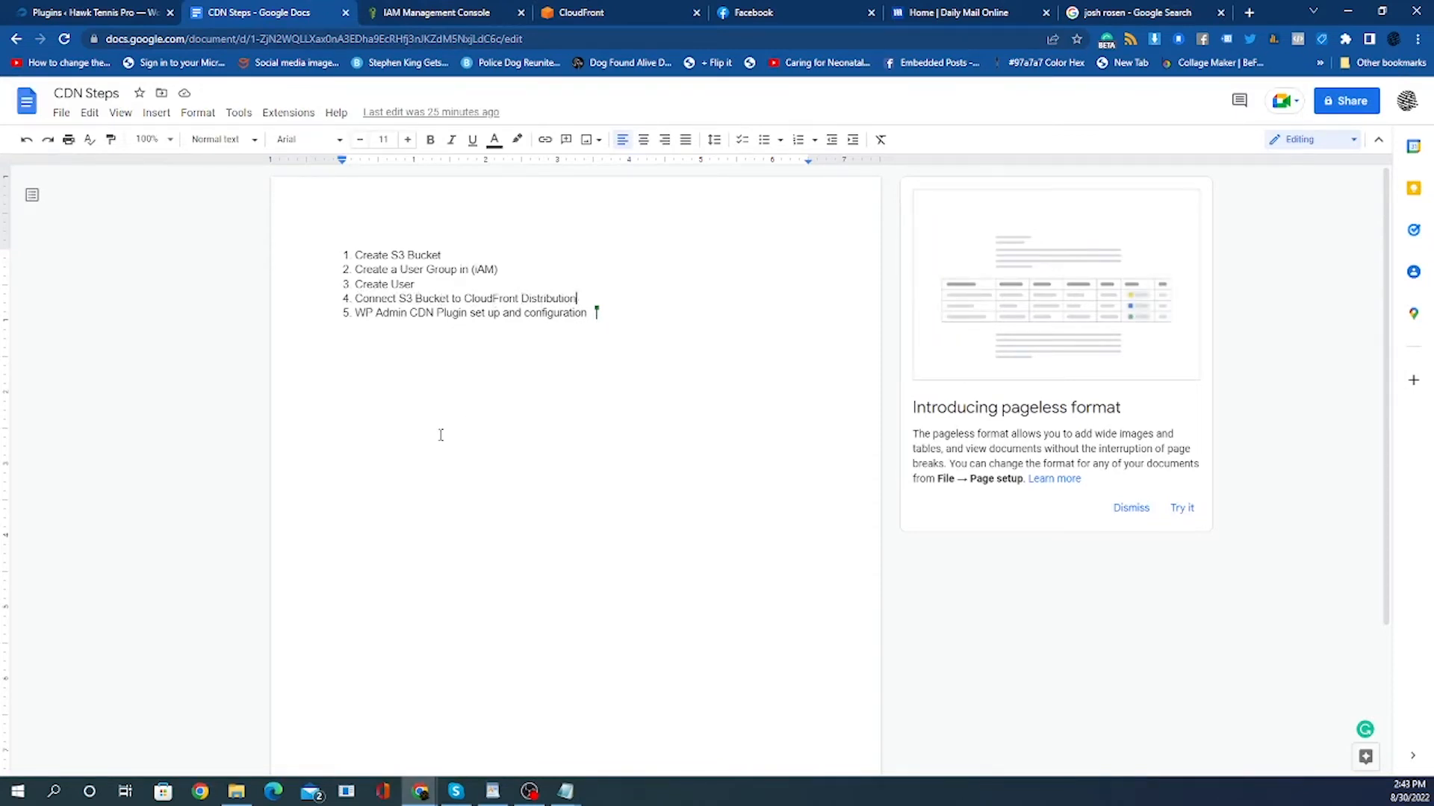
click(360, 313)
Switch to the WordPress admin and open the Add Plugins page.
click(89, 14)
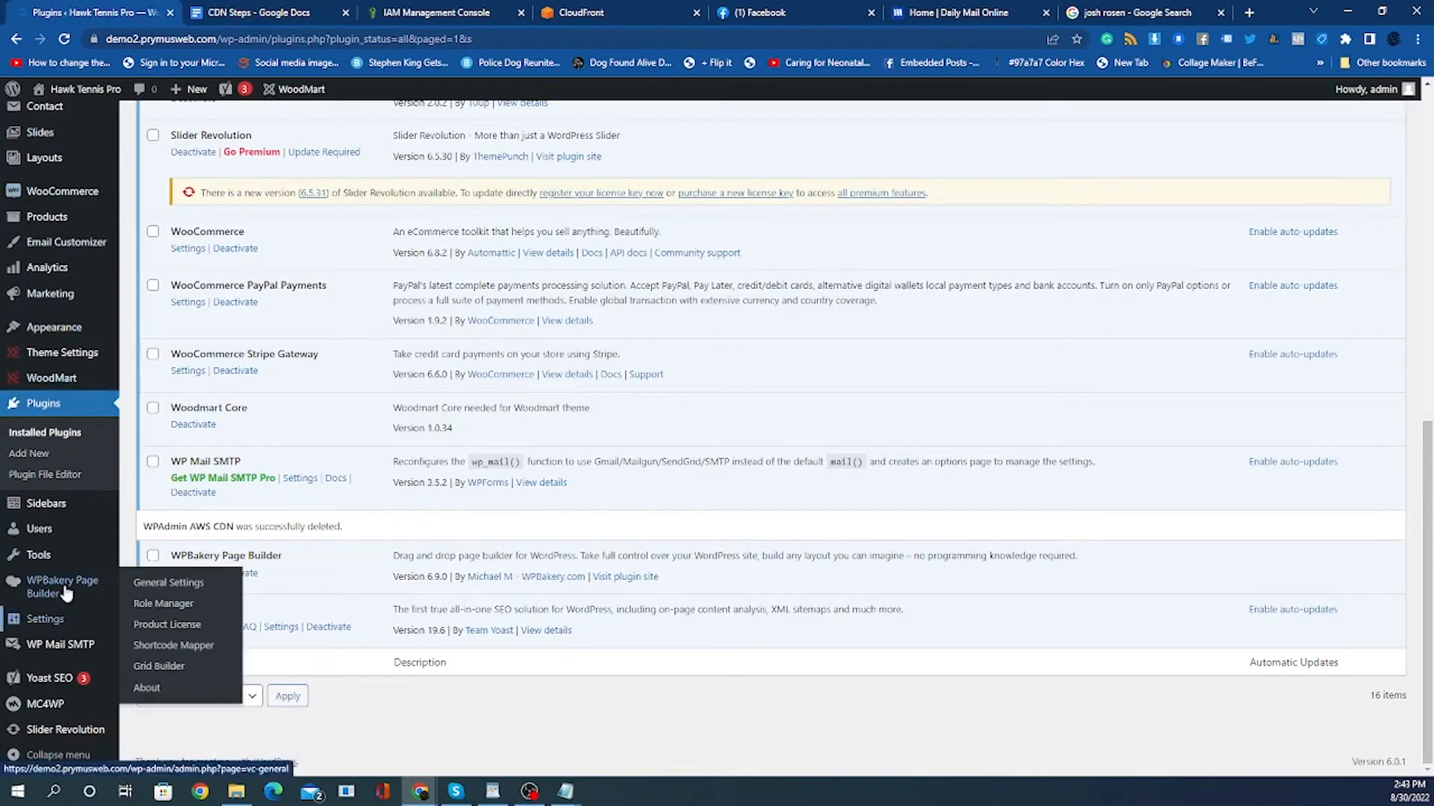
scroll(70, 618, up, 4)
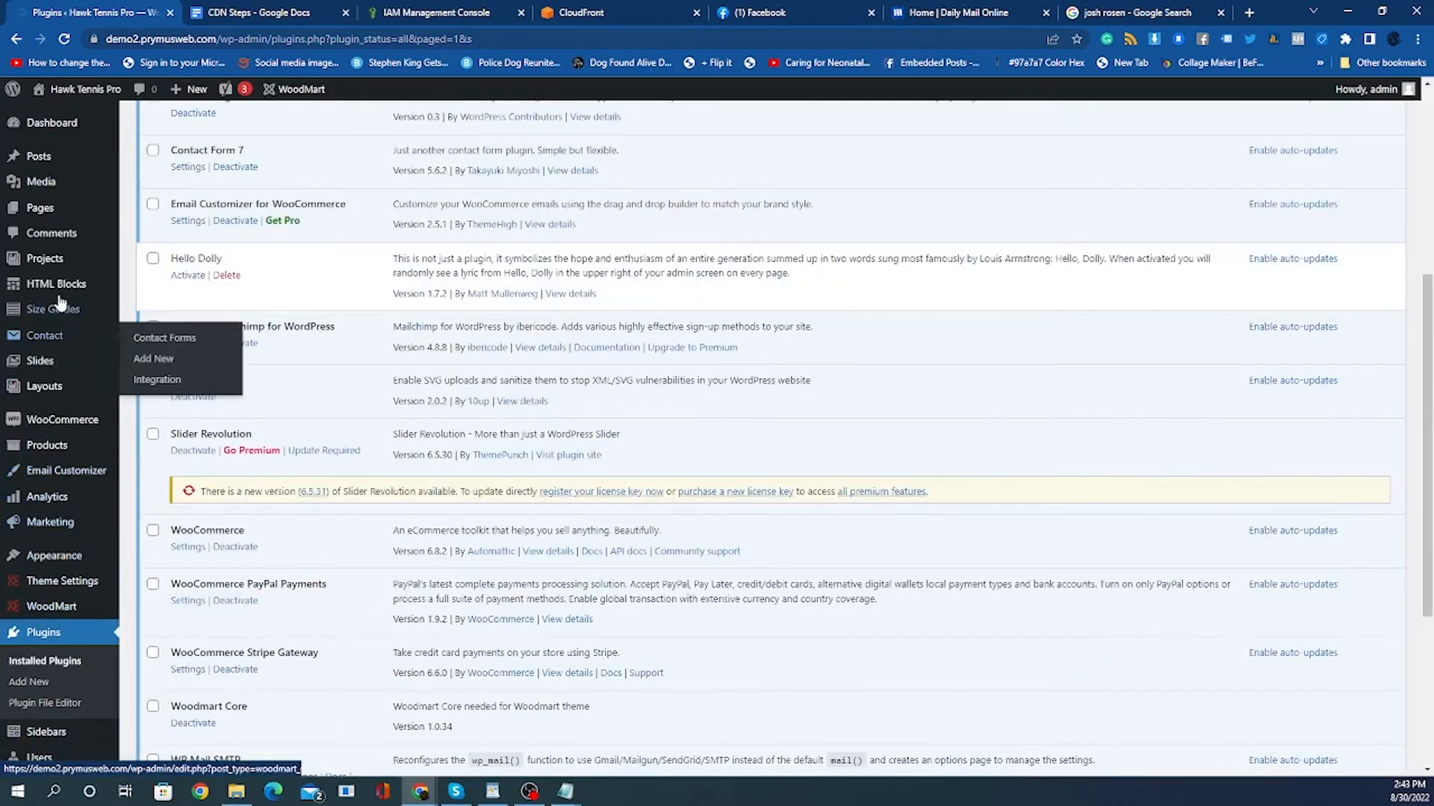
scroll(74, 359, down, 4)
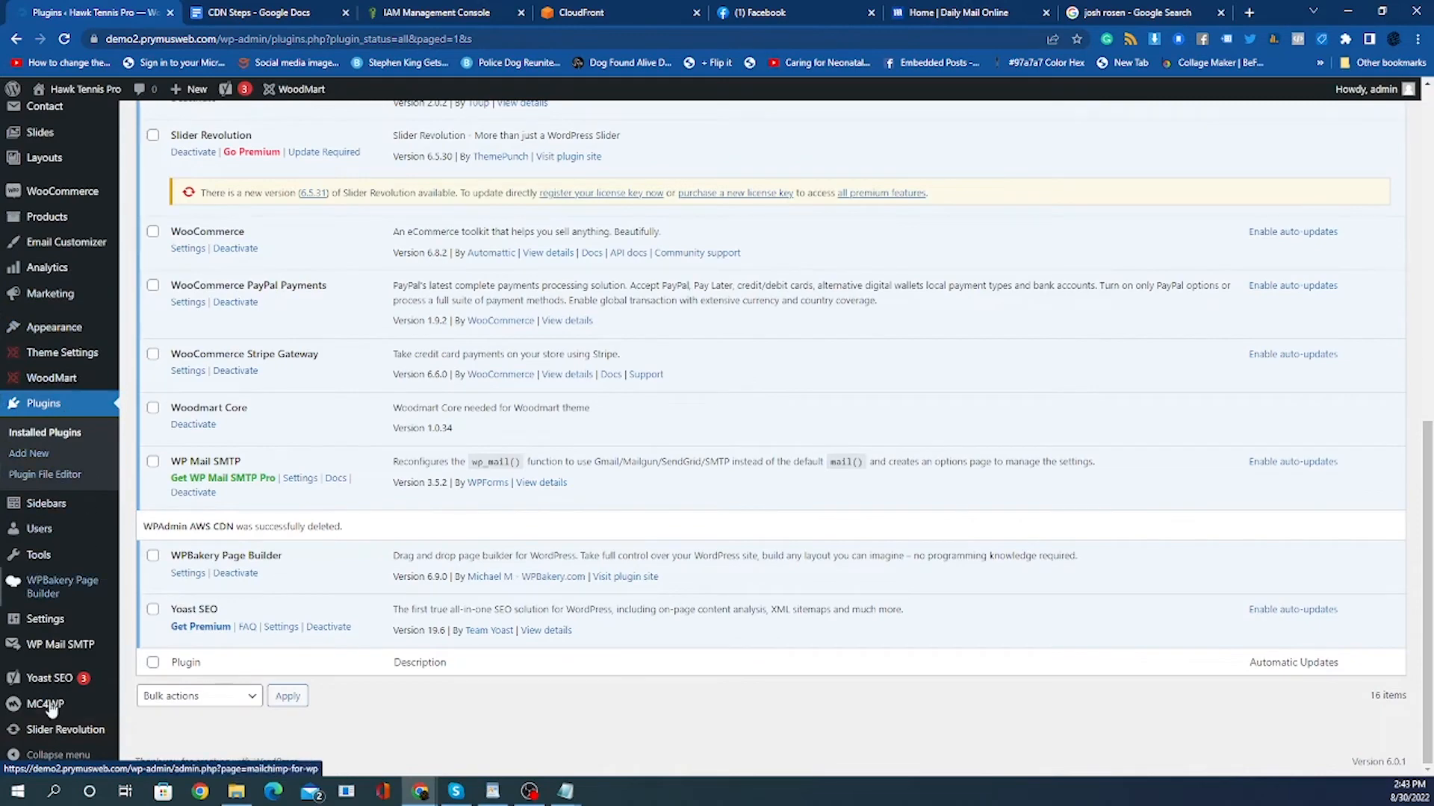
mouse_move(60, 626)
scroll(63, 631, up, 4)
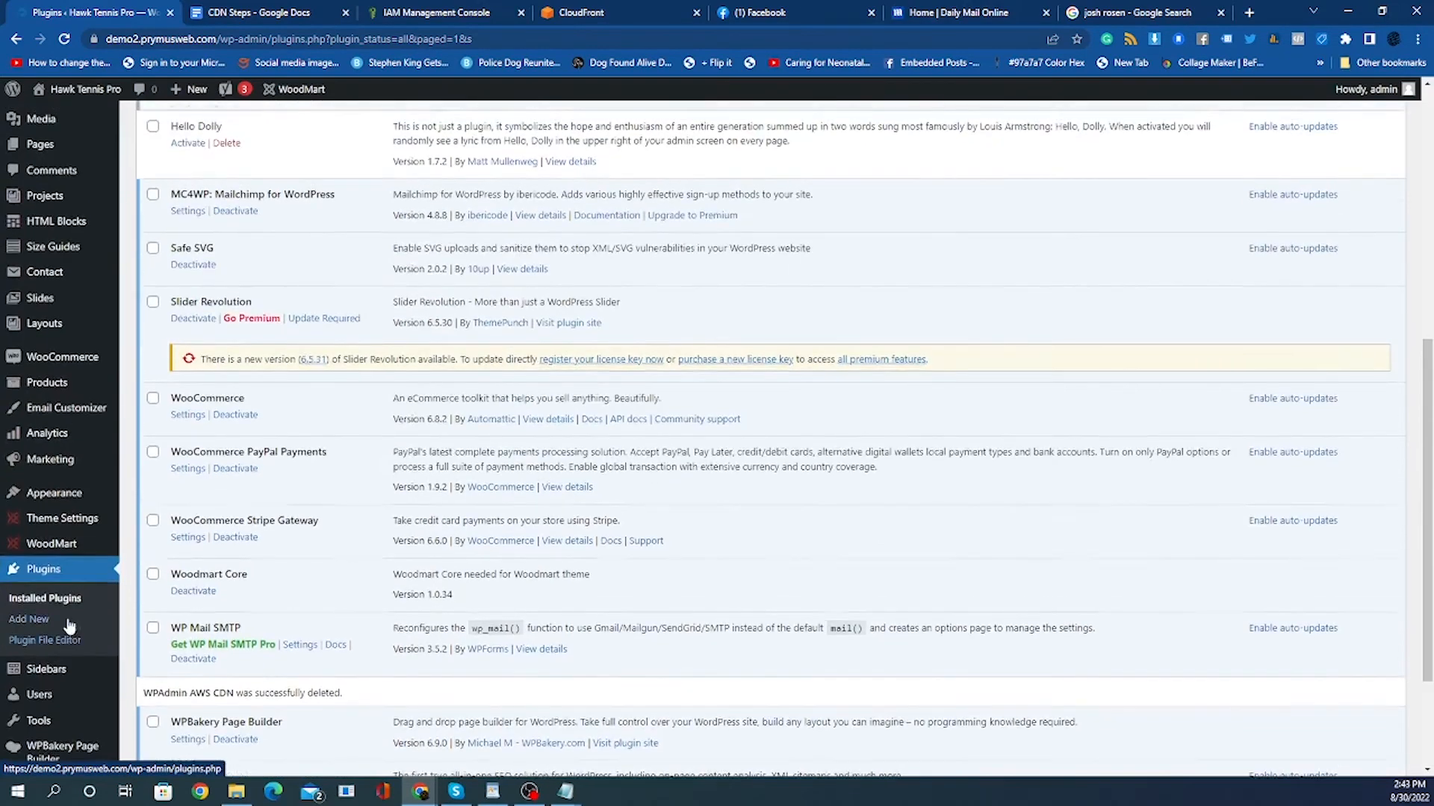
scroll(74, 356, up, 4)
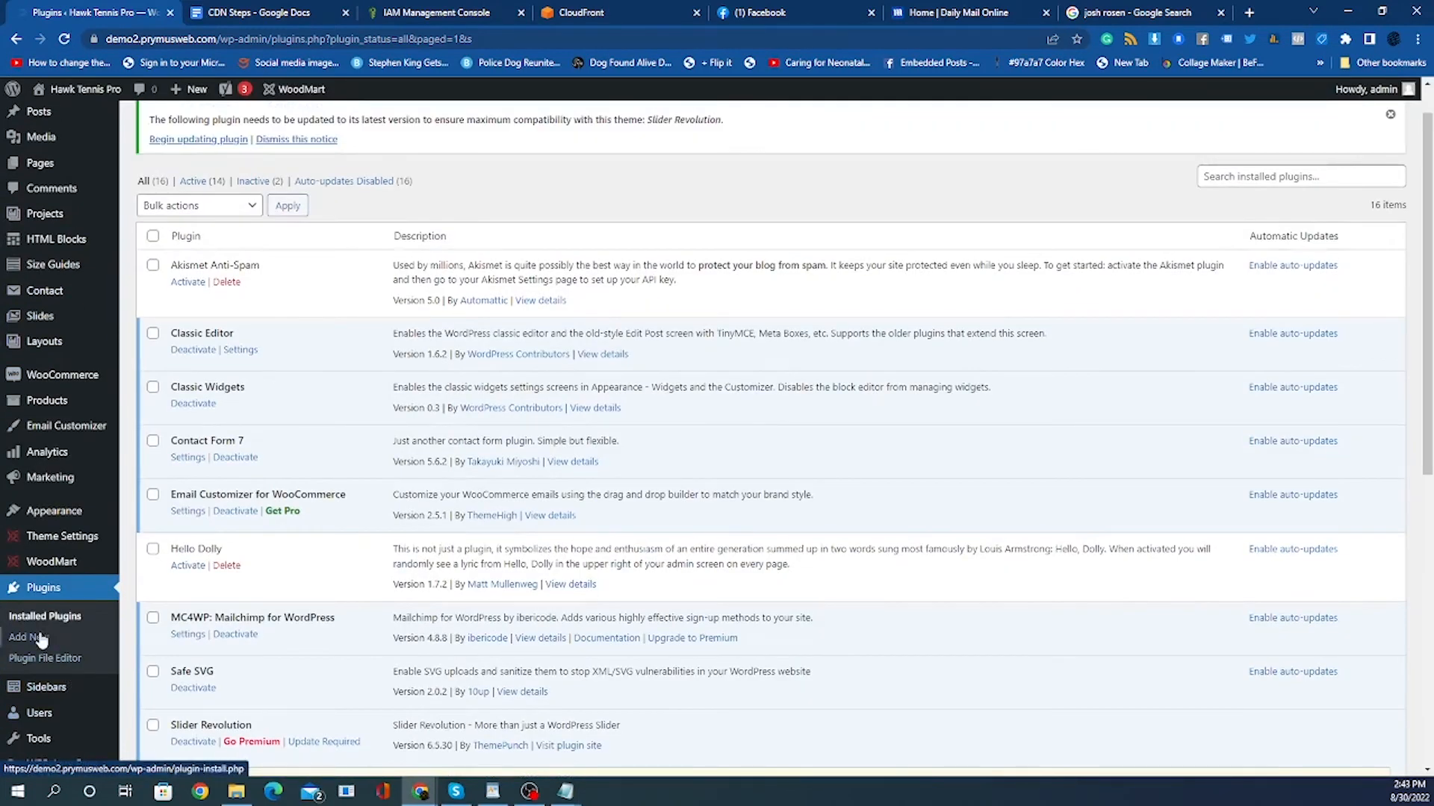
click(28, 639)
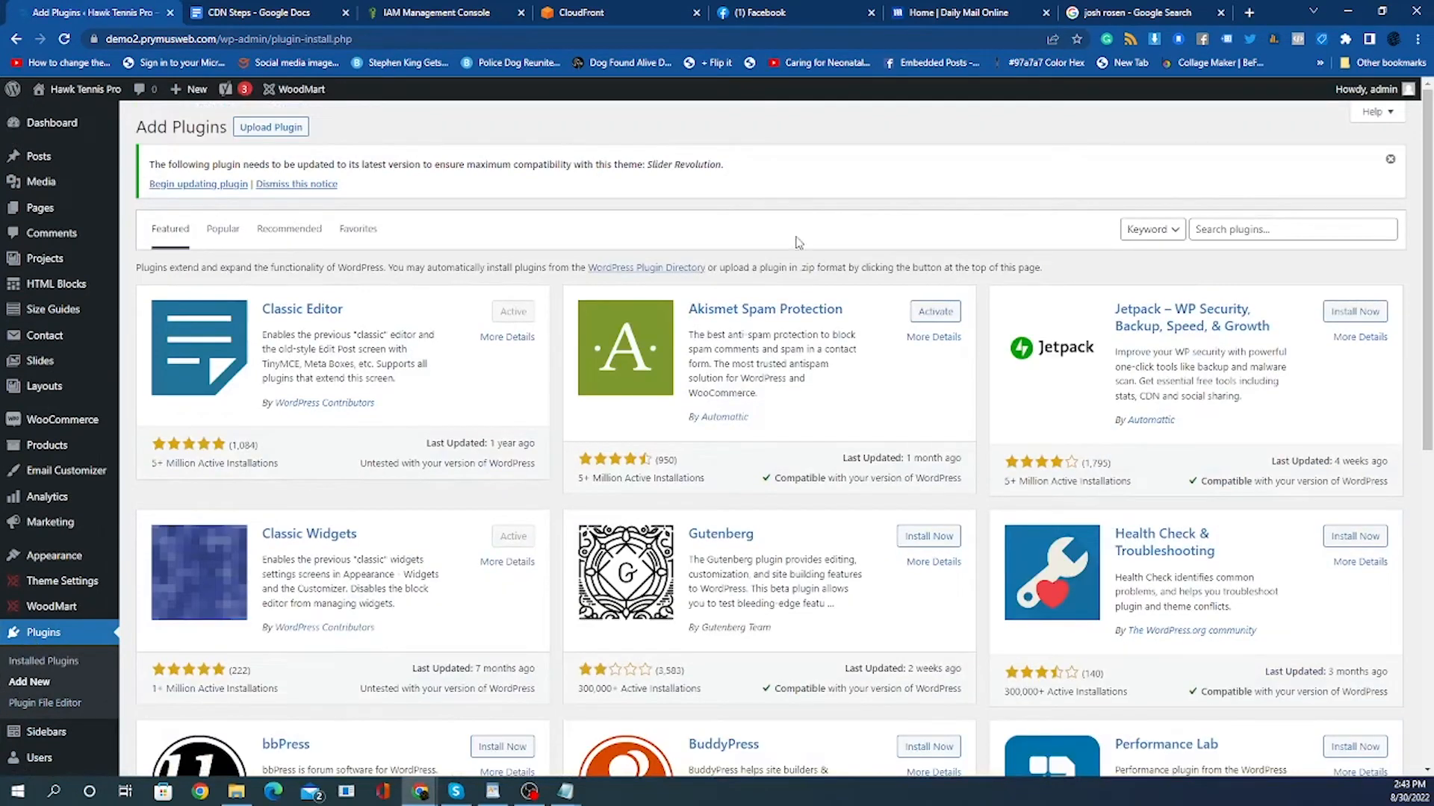
Search the plugin directory for wp admin cdn.
click(1240, 230)
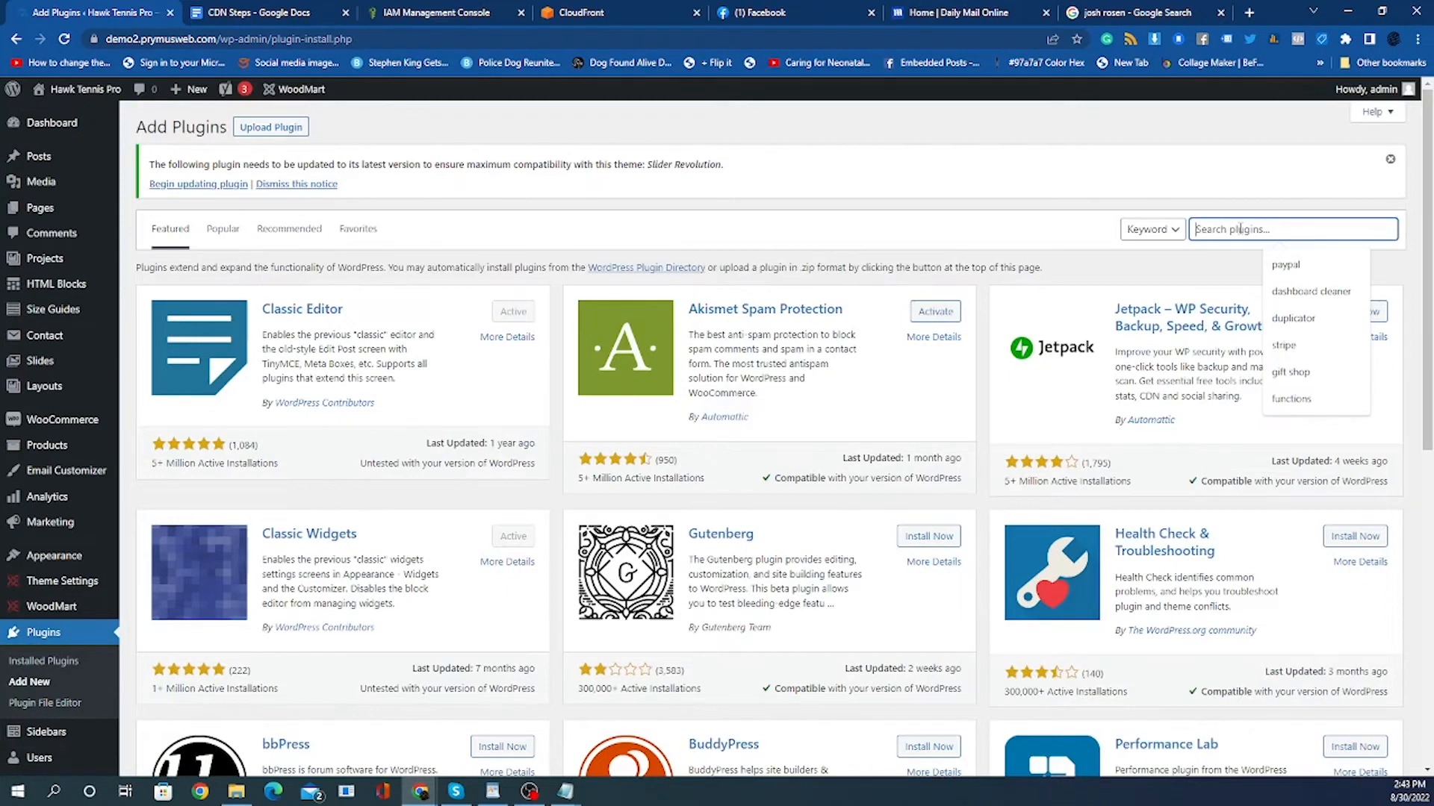
text(w)
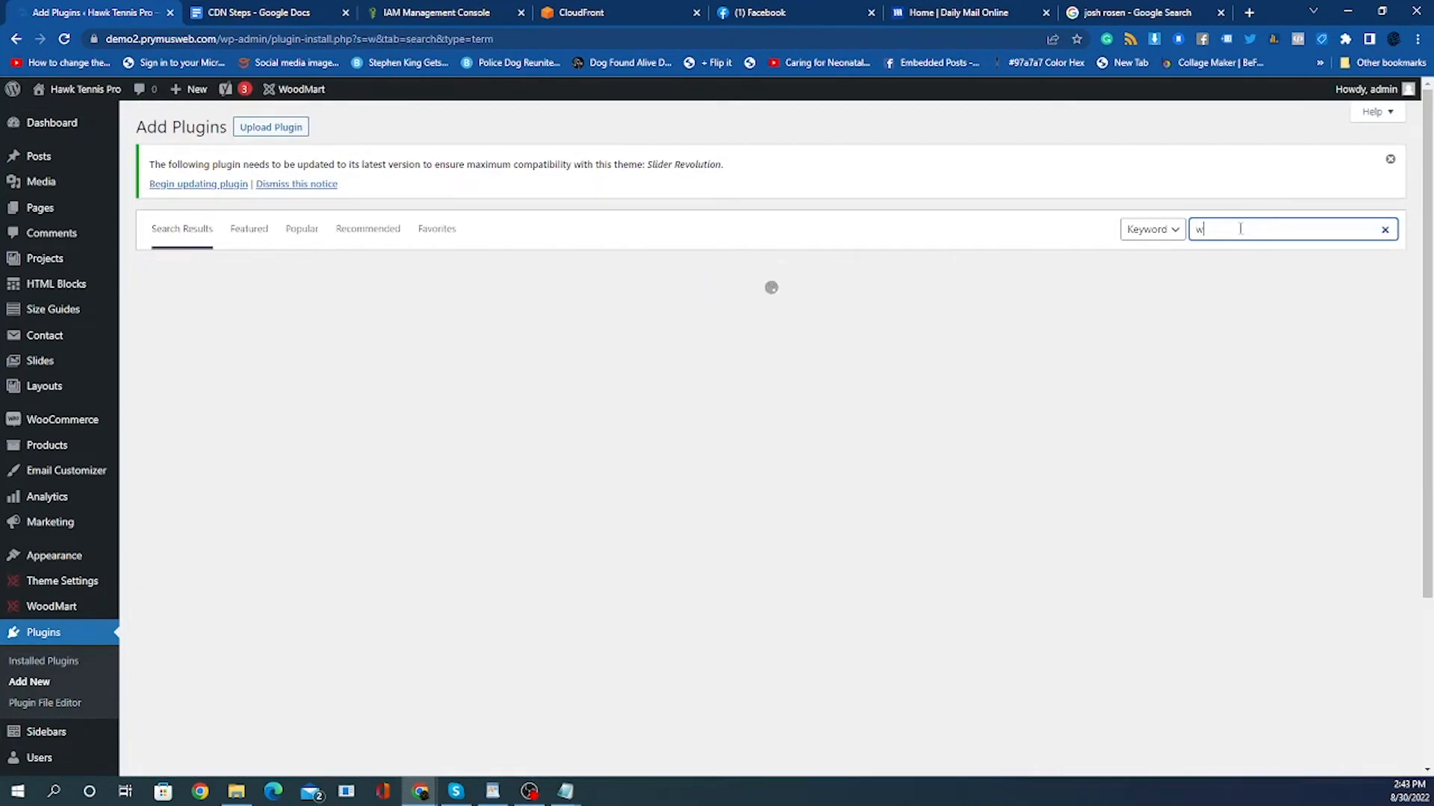
text(p ad)
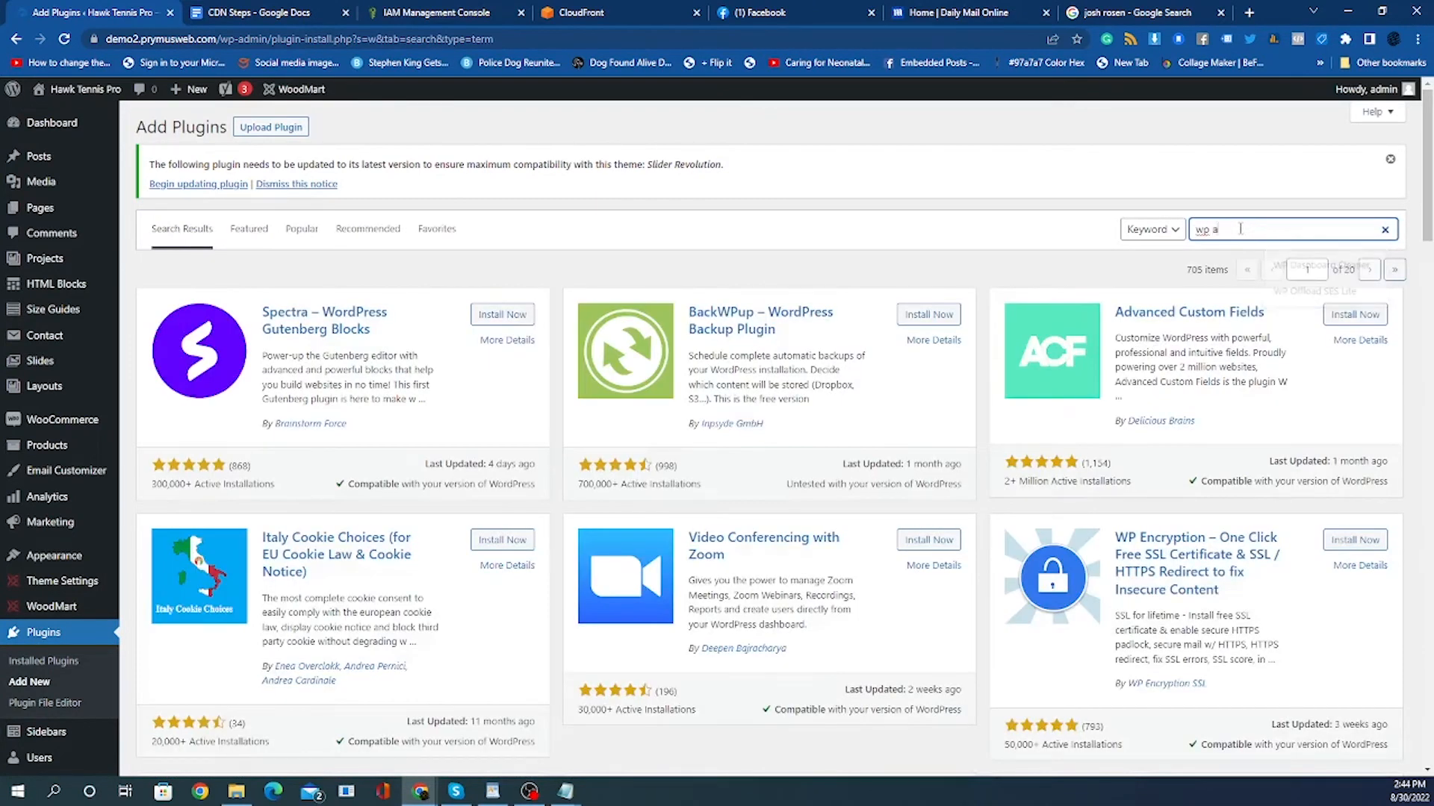
text(min)
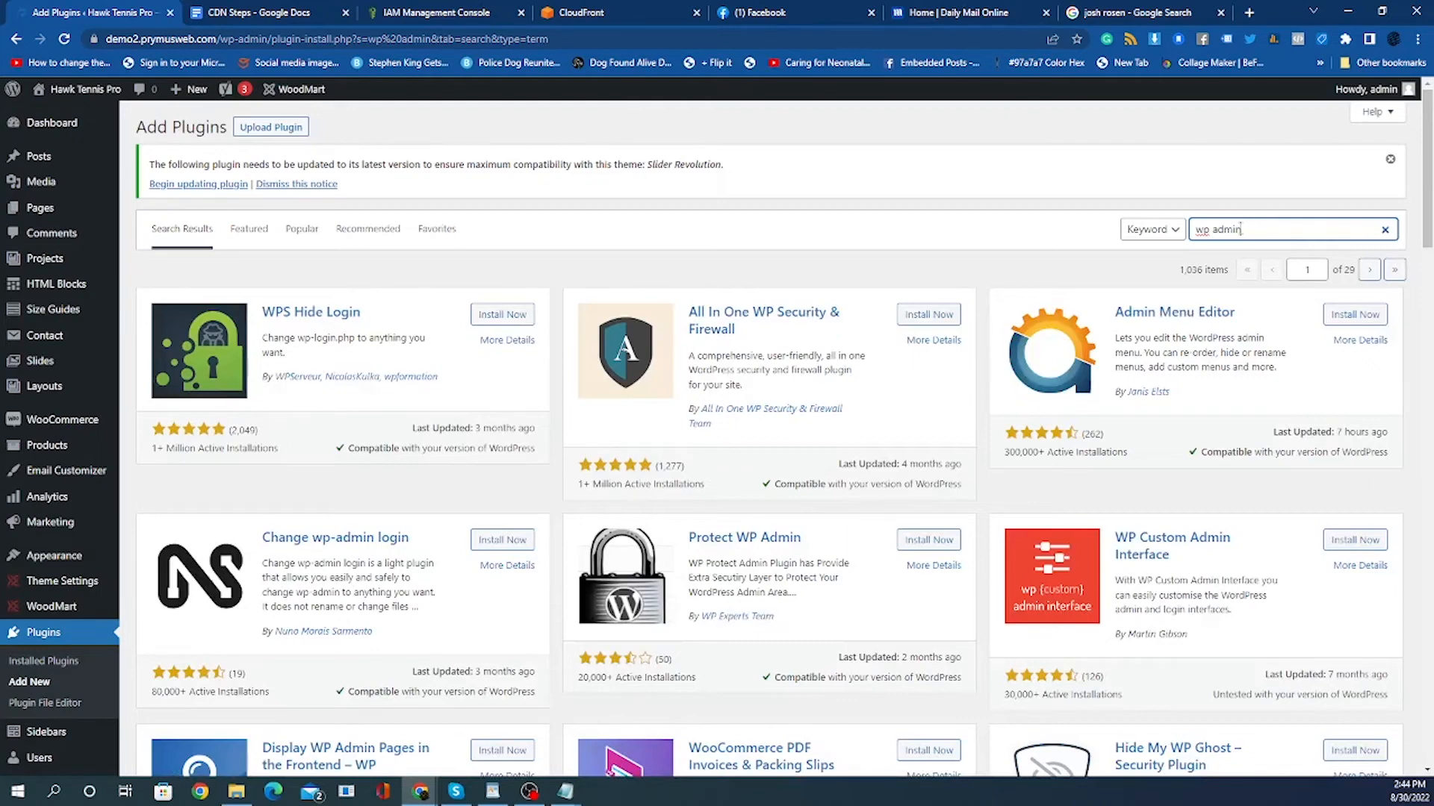
scroll(1323, 320, down, 4)
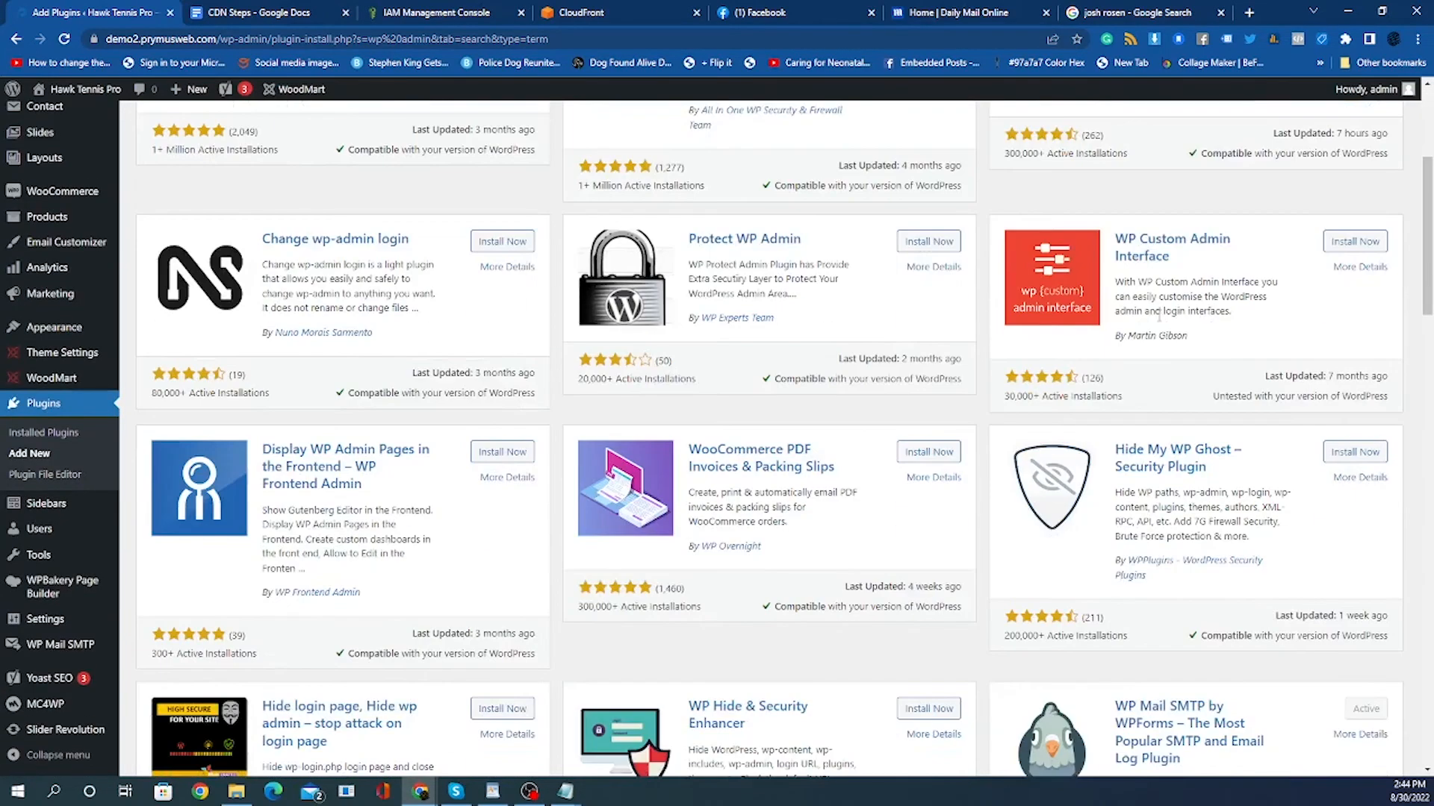
scroll(1323, 320, up, 4)
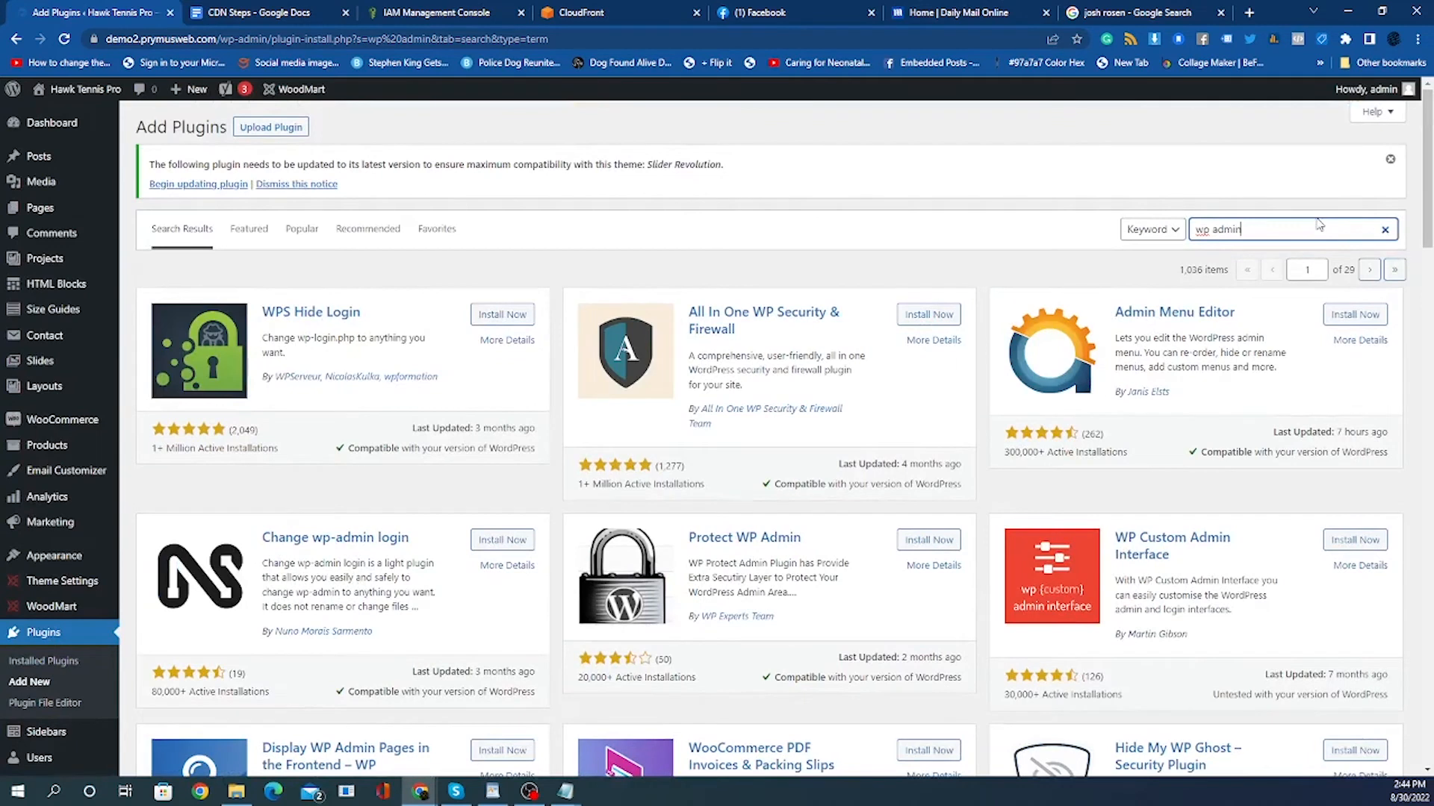
text(co)
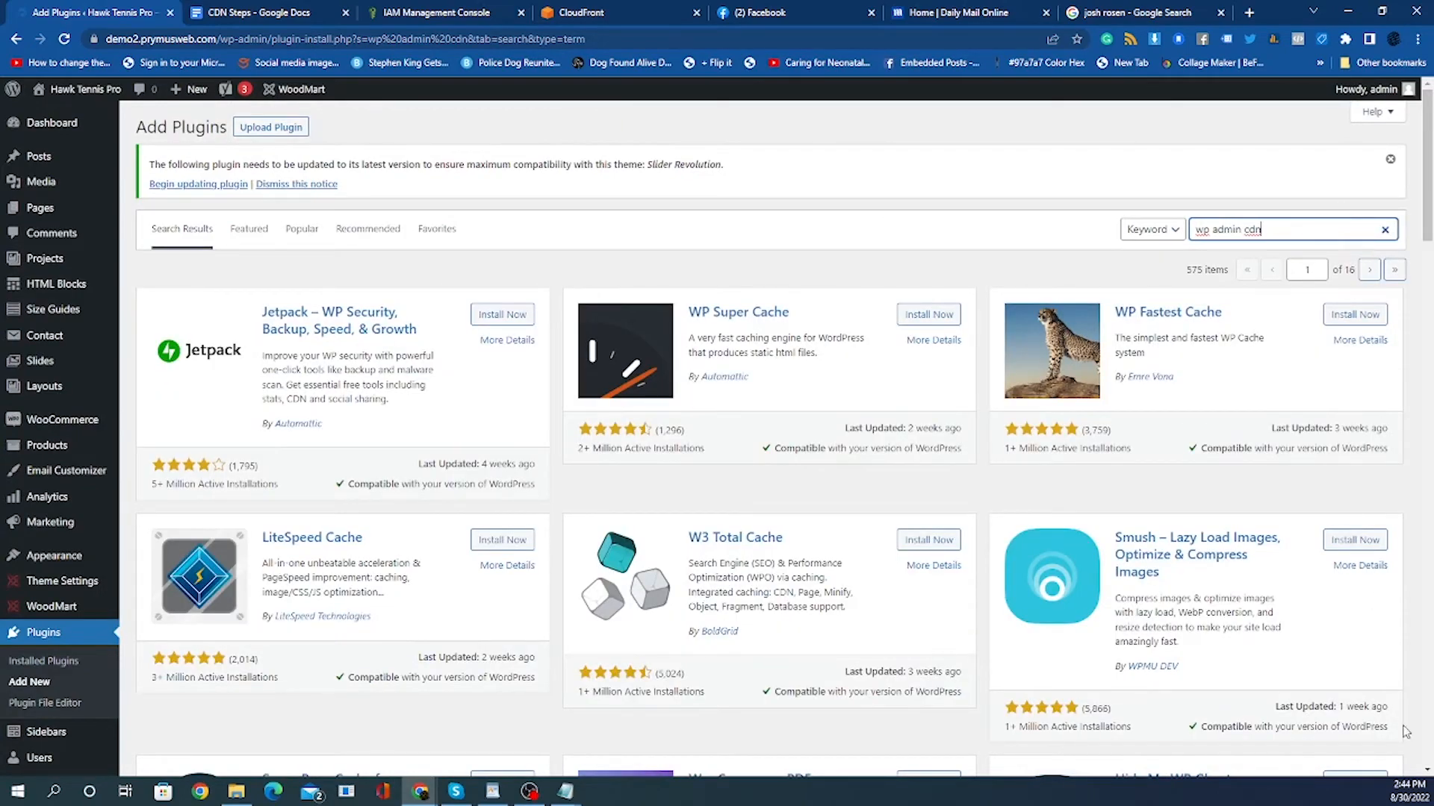
Browse the plugin search results for the WPAdmin AWS CDN plugin.
scroll(1269, 751, down, 4)
scroll(1262, 752, down, 4)
scroll(1249, 758, down, 10)
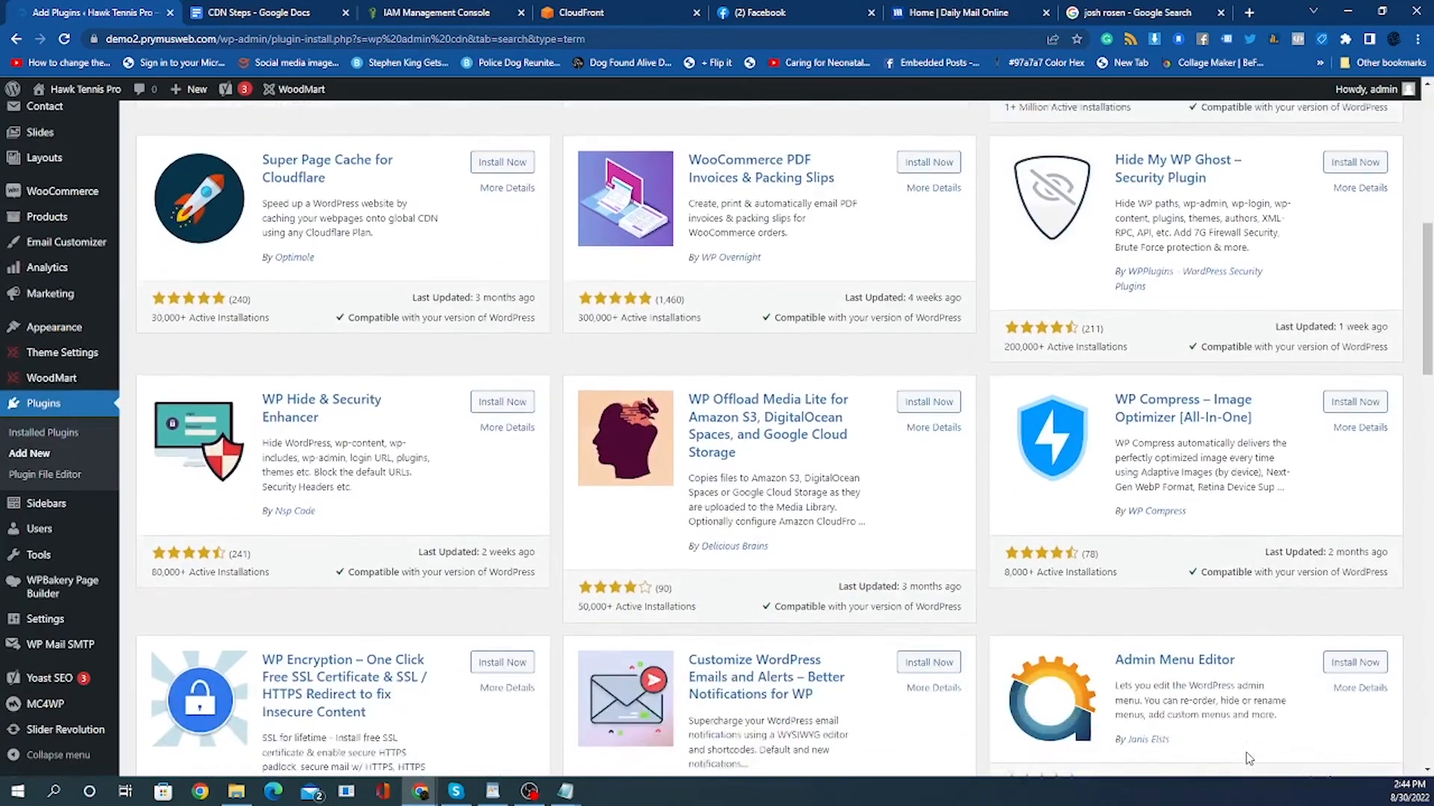
scroll(1246, 751, down, 8)
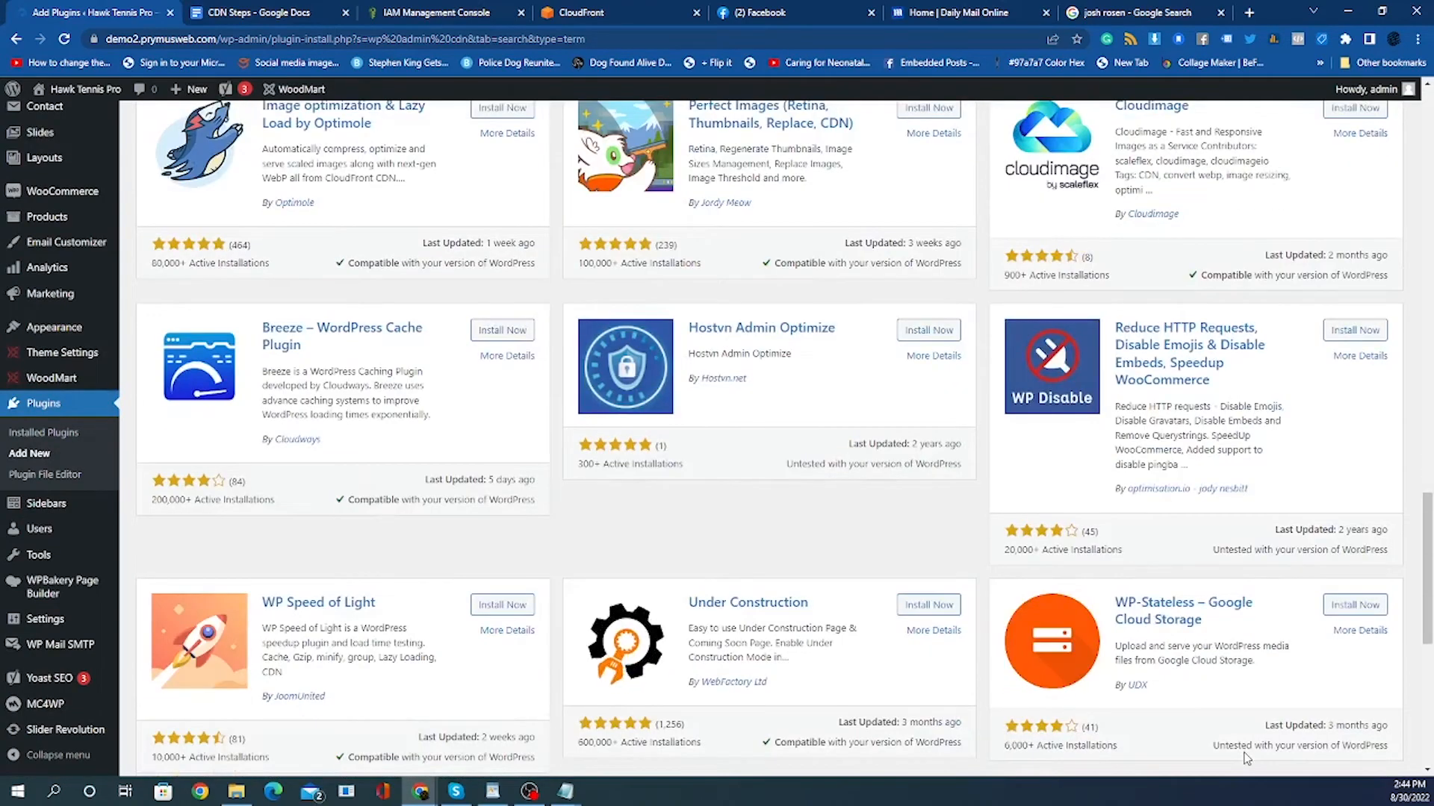
scroll(1243, 759, down, 2)
scroll(1238, 757, down, 3)
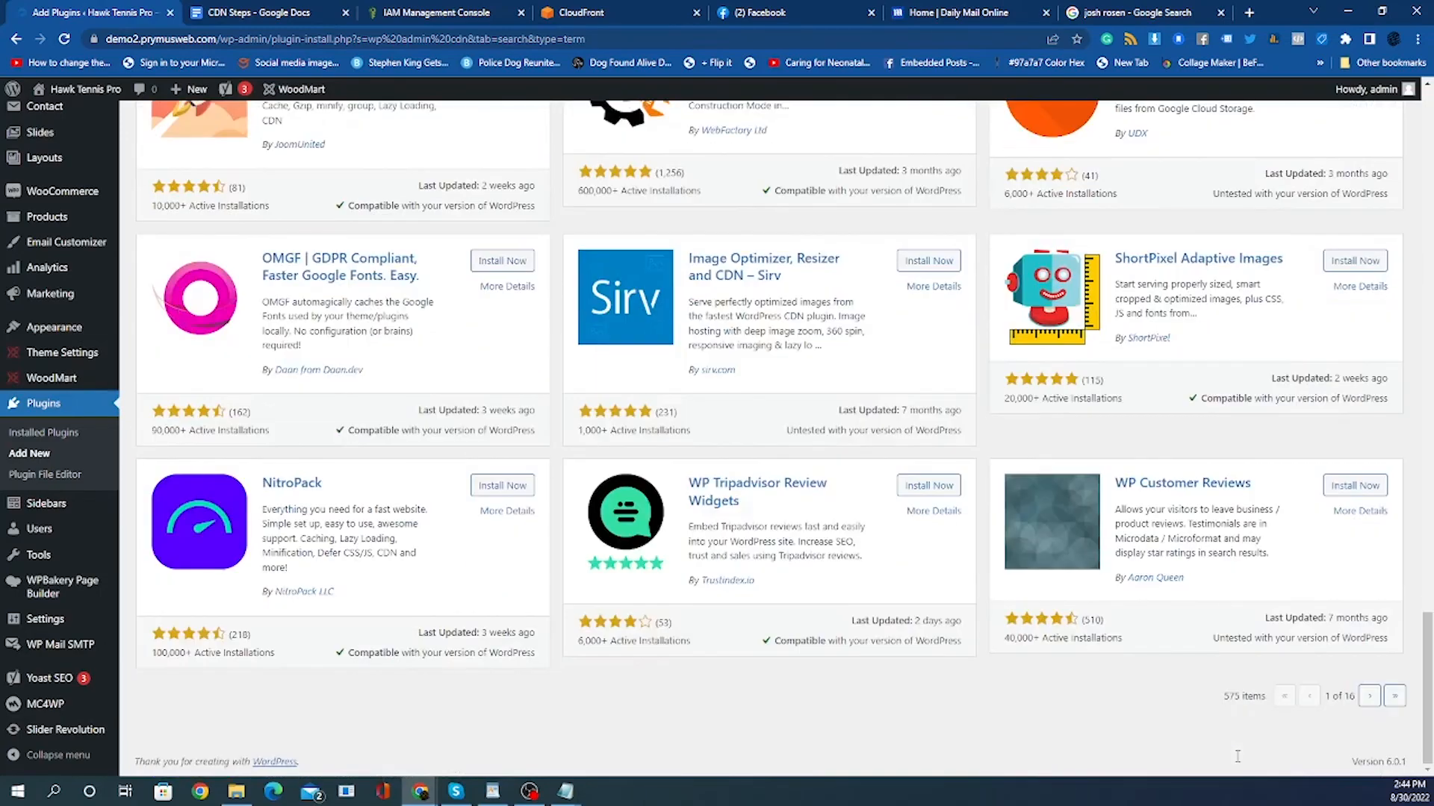
scroll(1235, 755, up, 5)
scroll(1235, 757, up, 20)
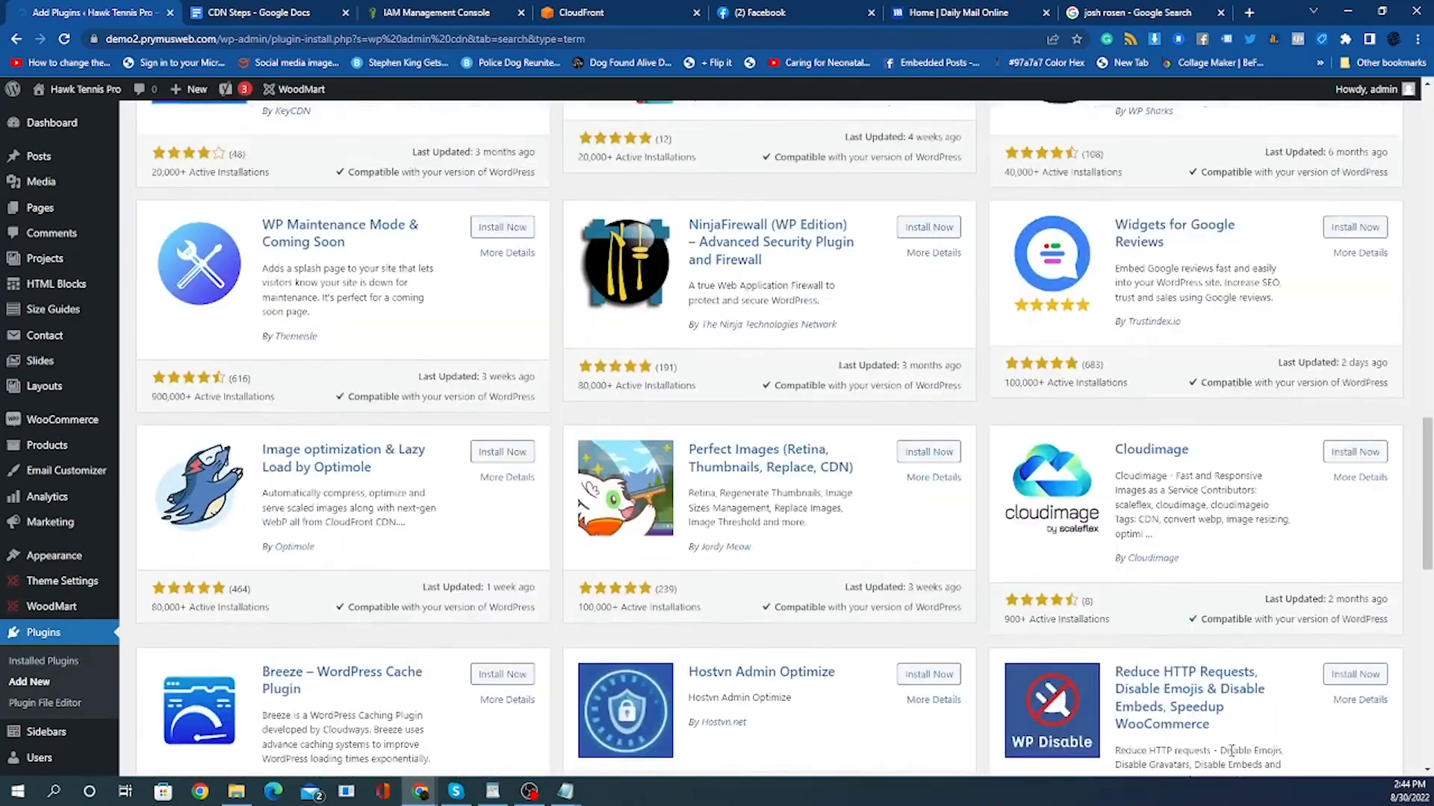
scroll(1235, 758, up, 3)
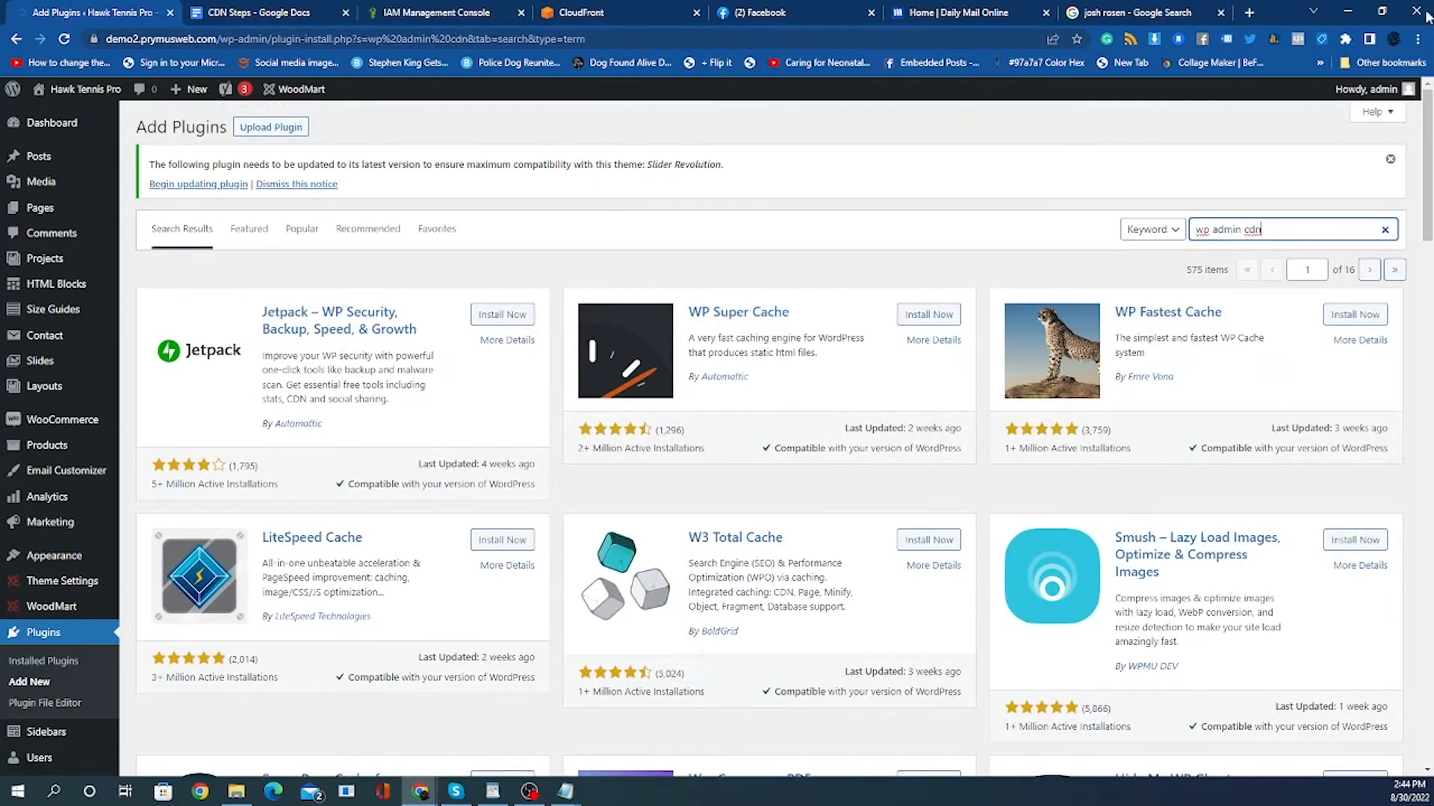
Open a new browser tab and search the web for wp admin cdn plugin.
click(1250, 13)
click(250, 43)
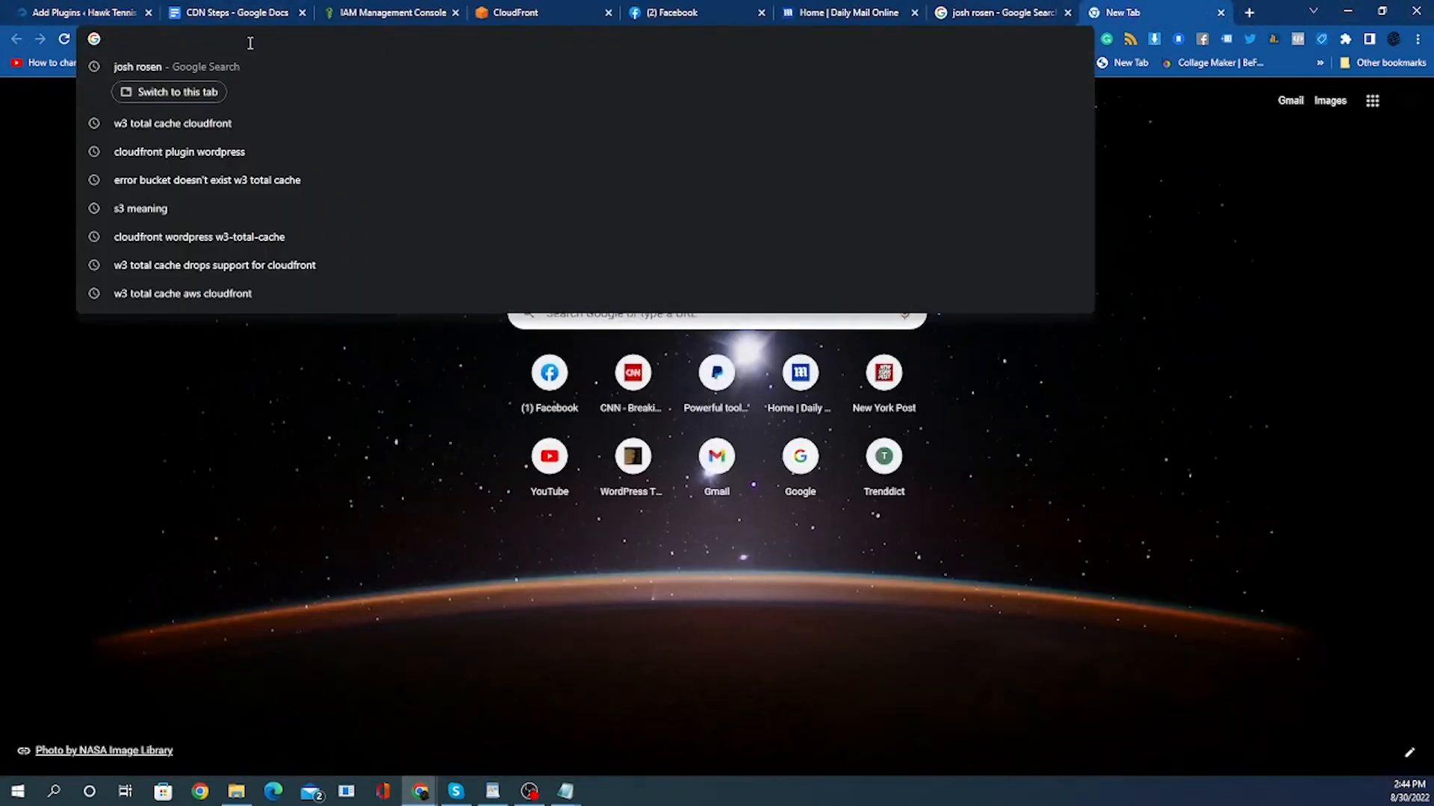
text(wop)
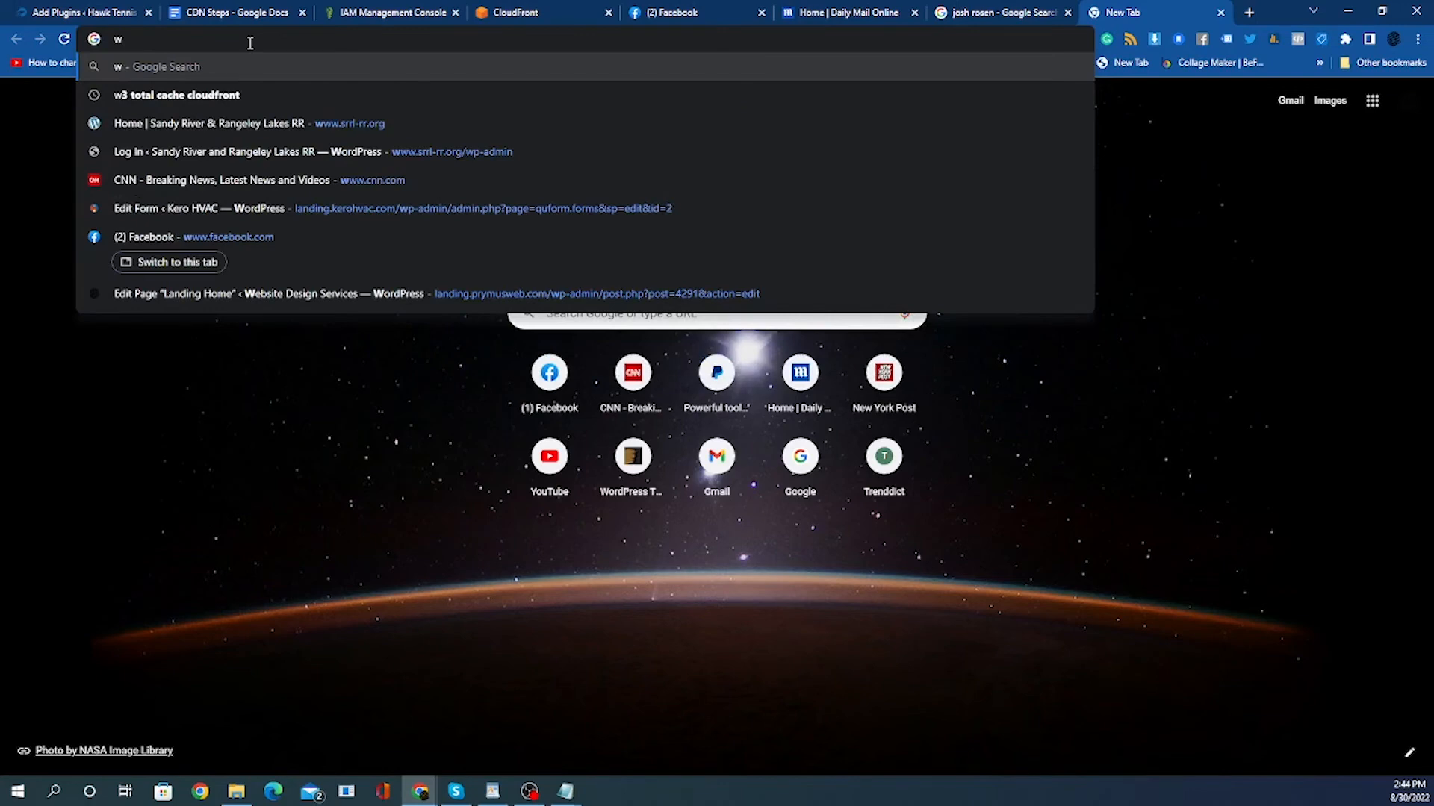
text(ad)
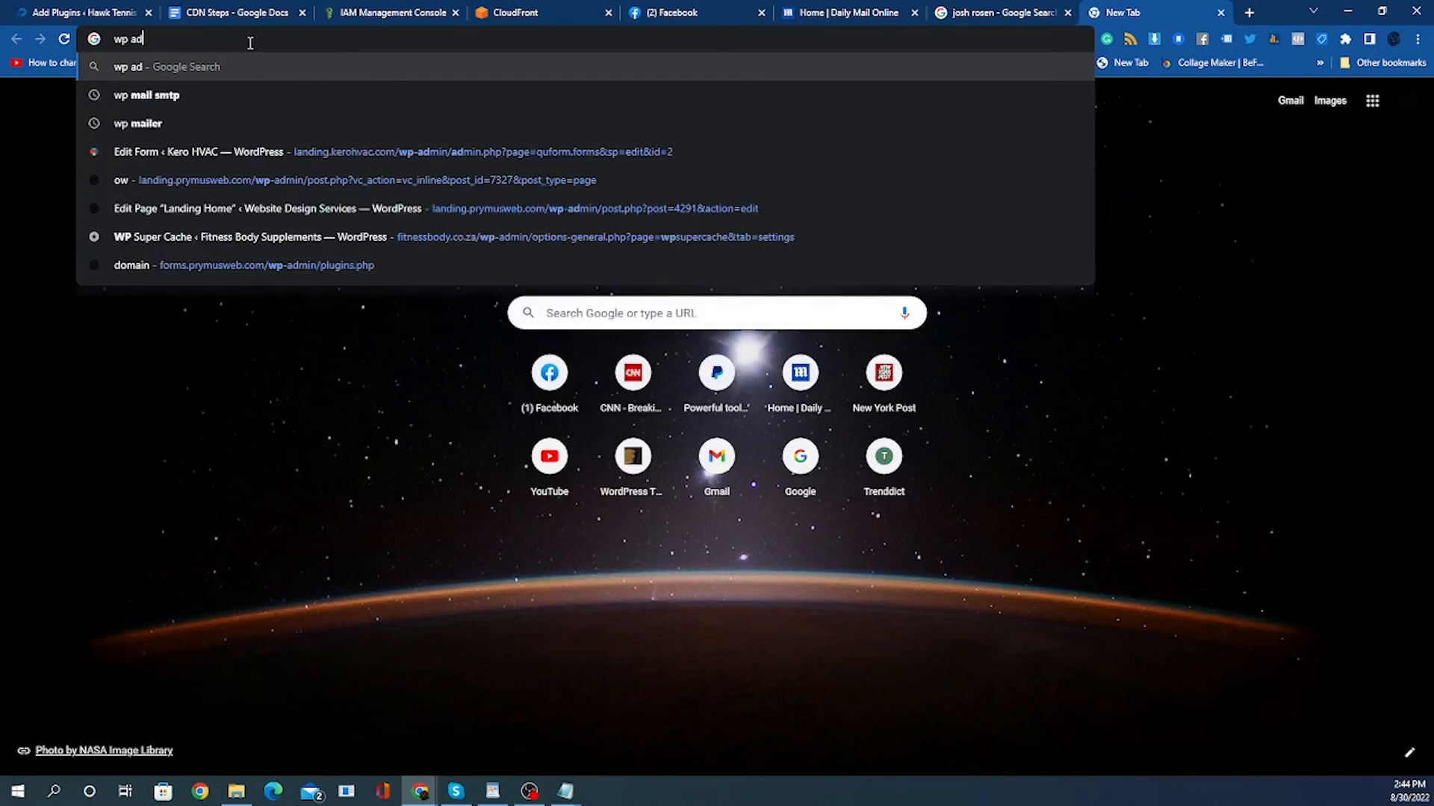
text(min )
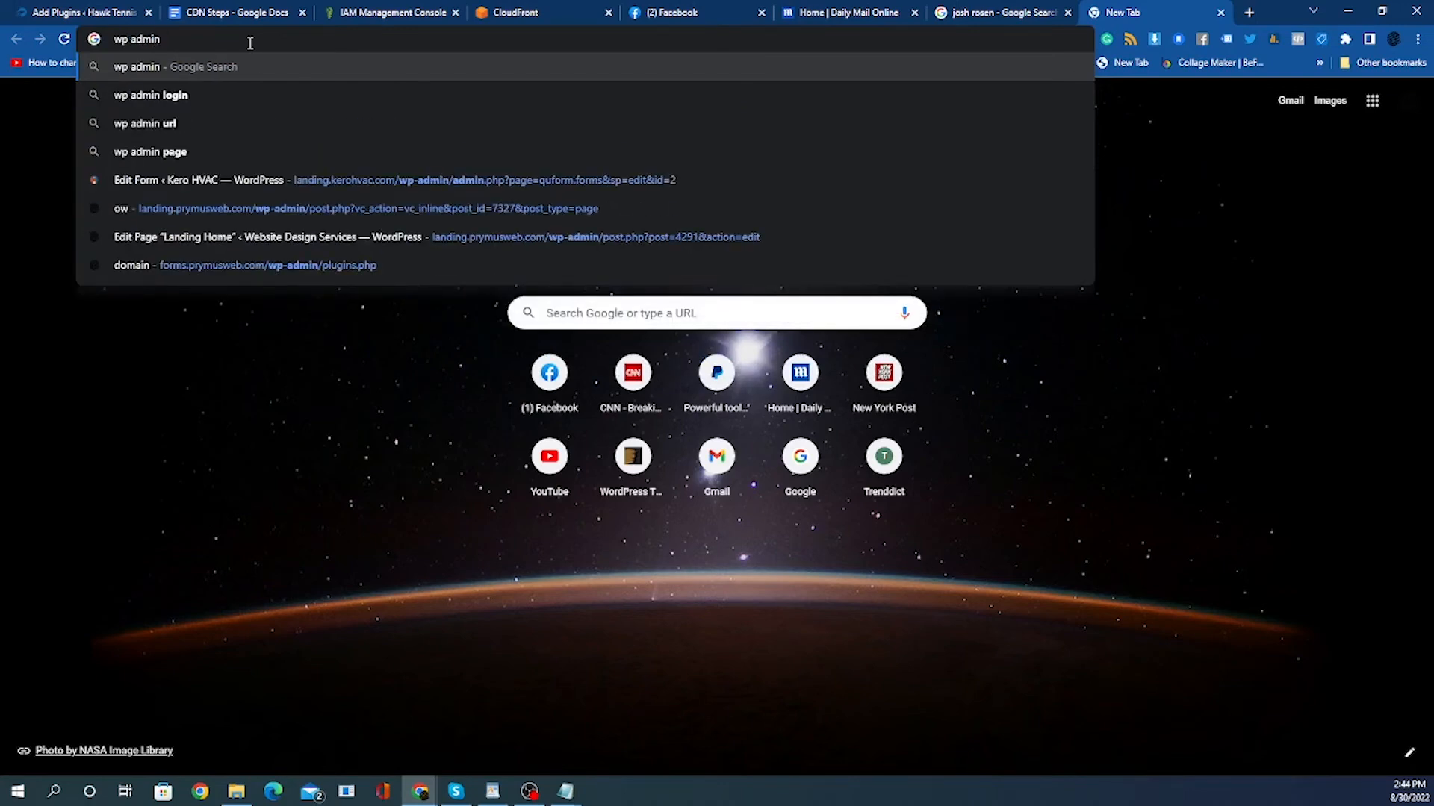
text(cd)
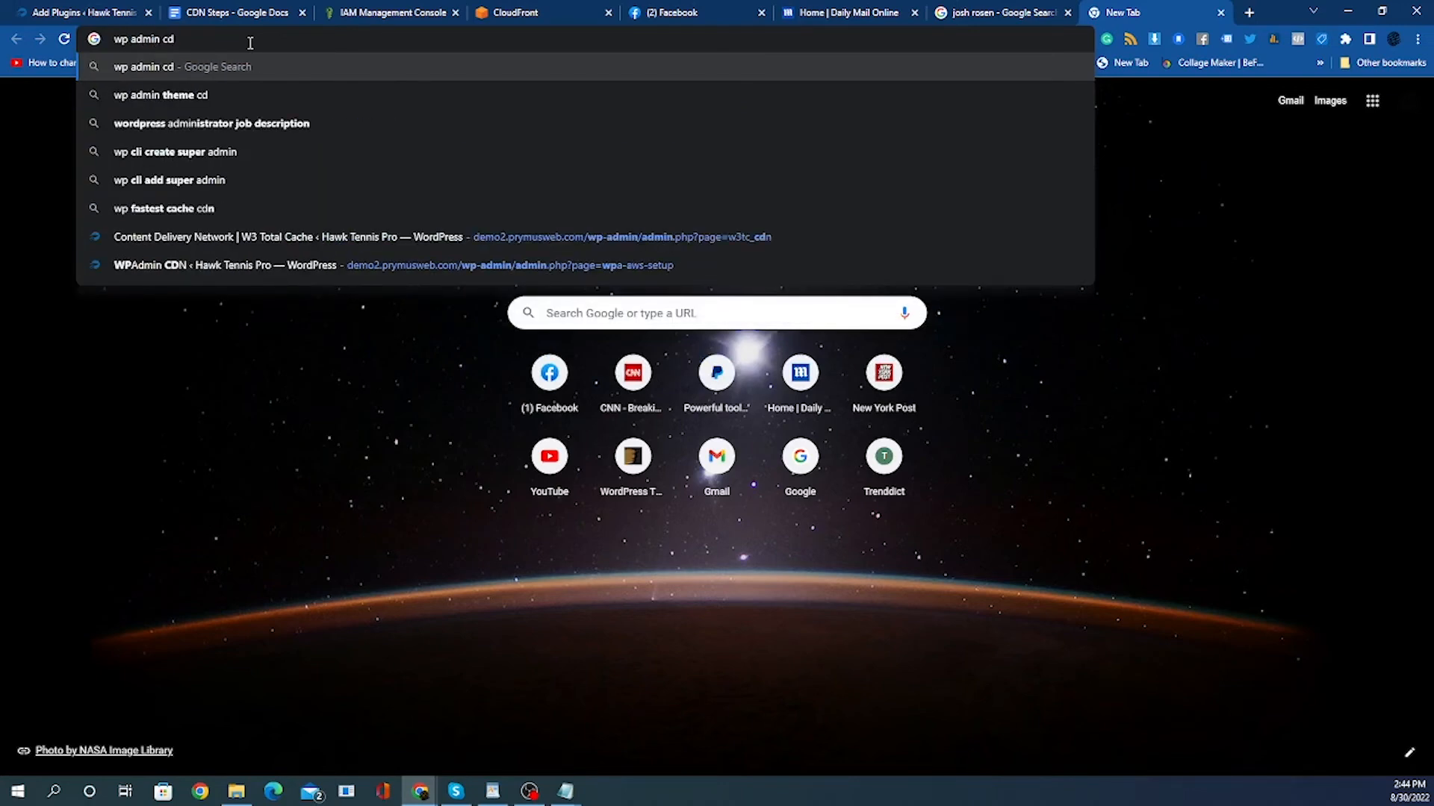
text(n p)
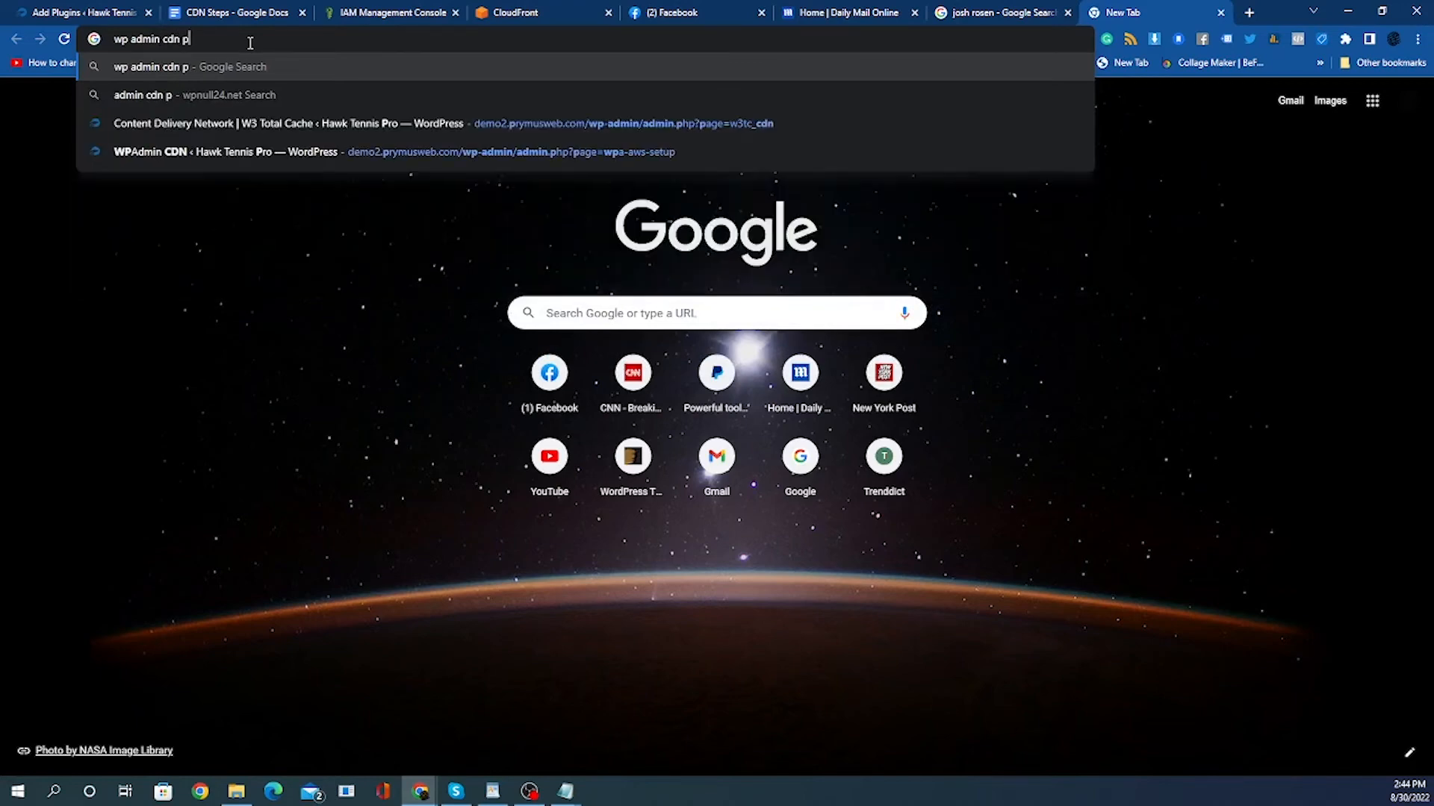
text(lugin)
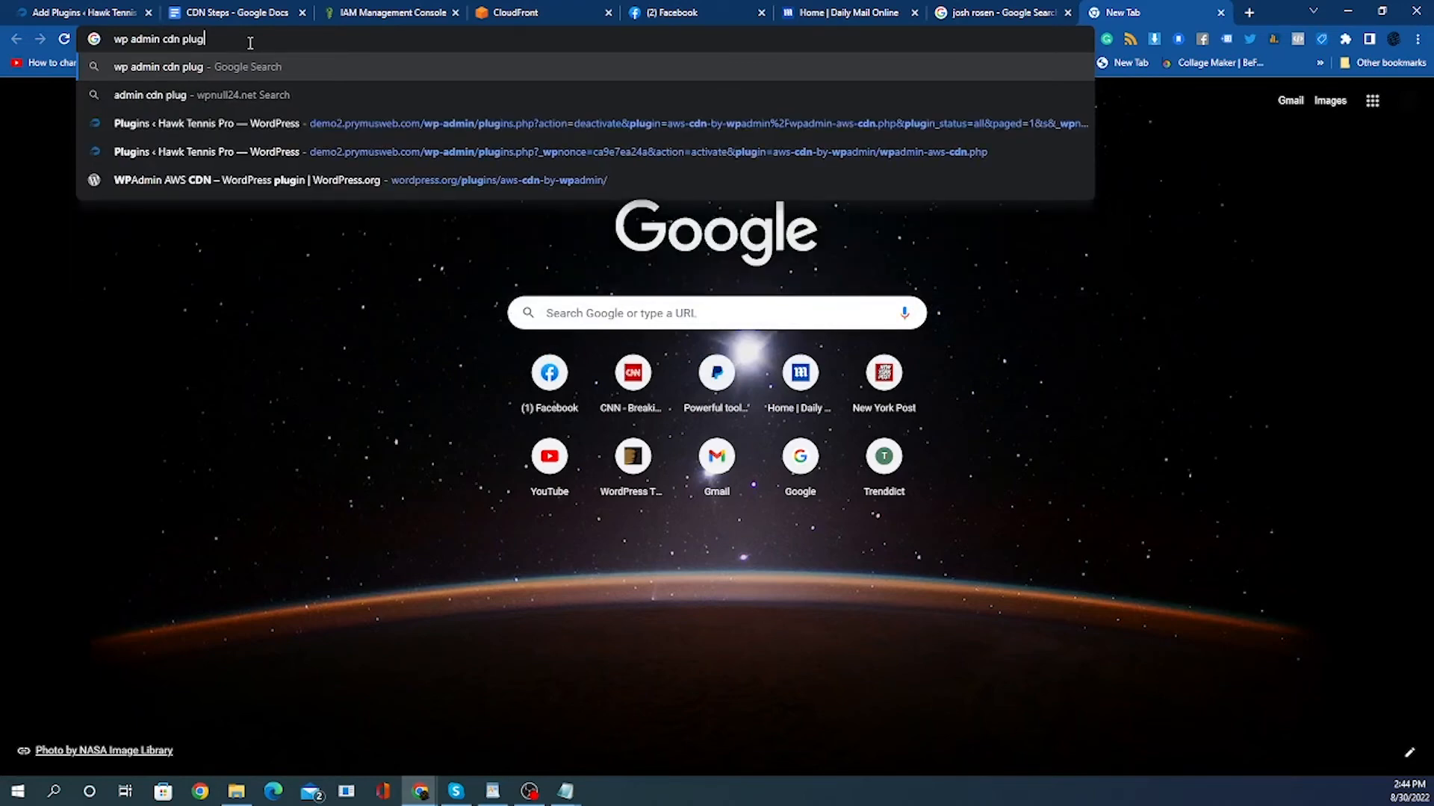
key(Return)
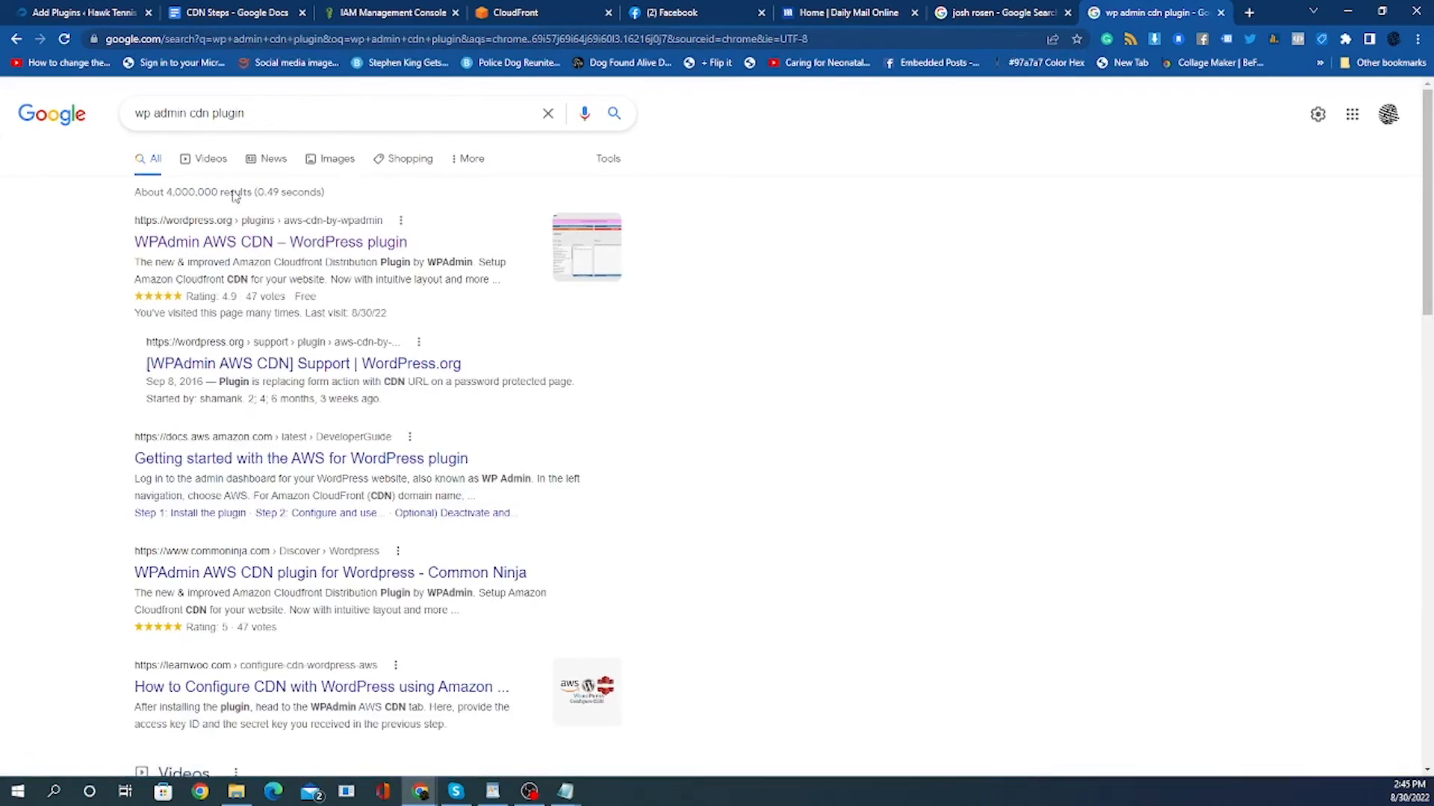
Open the WPAdmin AWS CDN plugin page from the search results and copy the plugin's name.
click(258, 243)
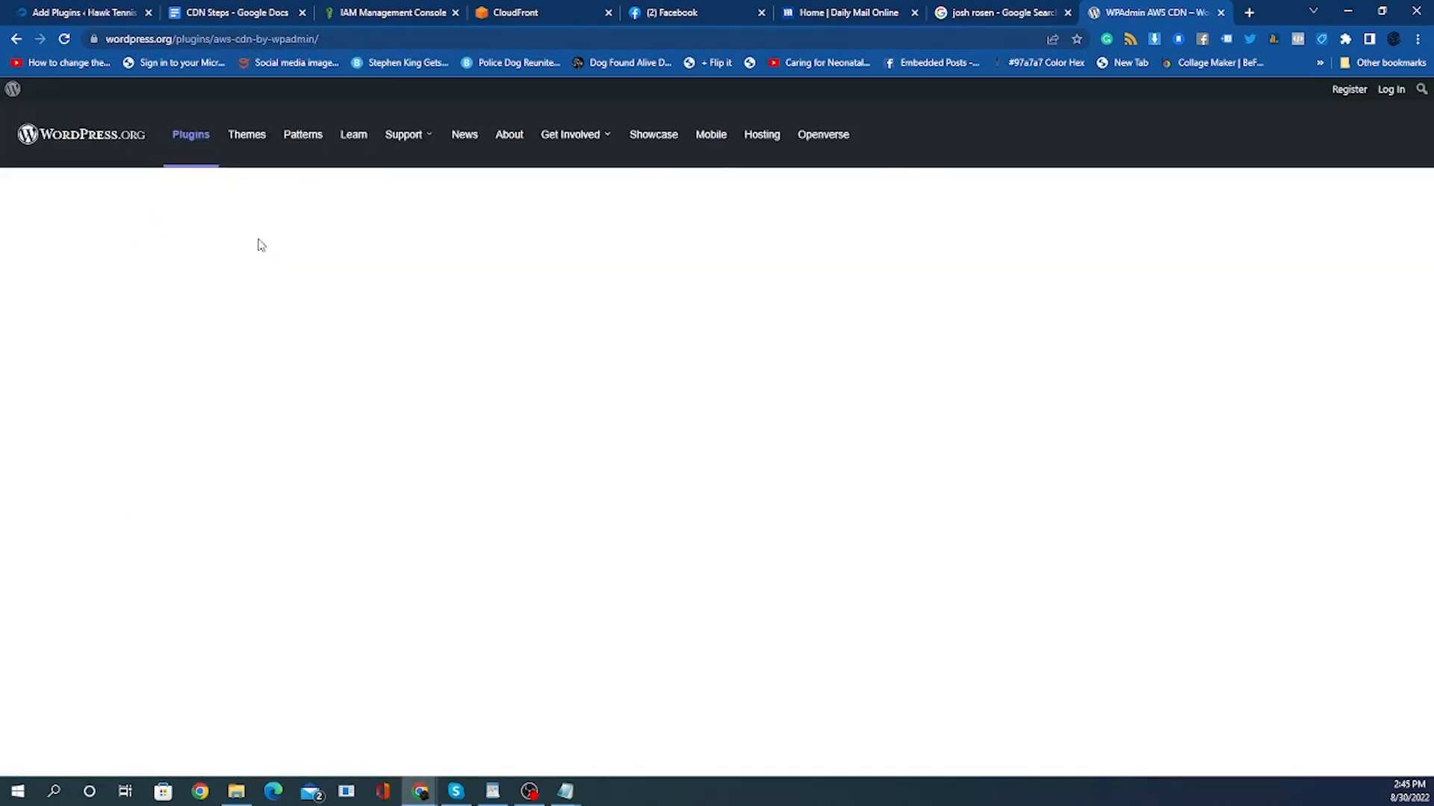
triple_click(534, 499)
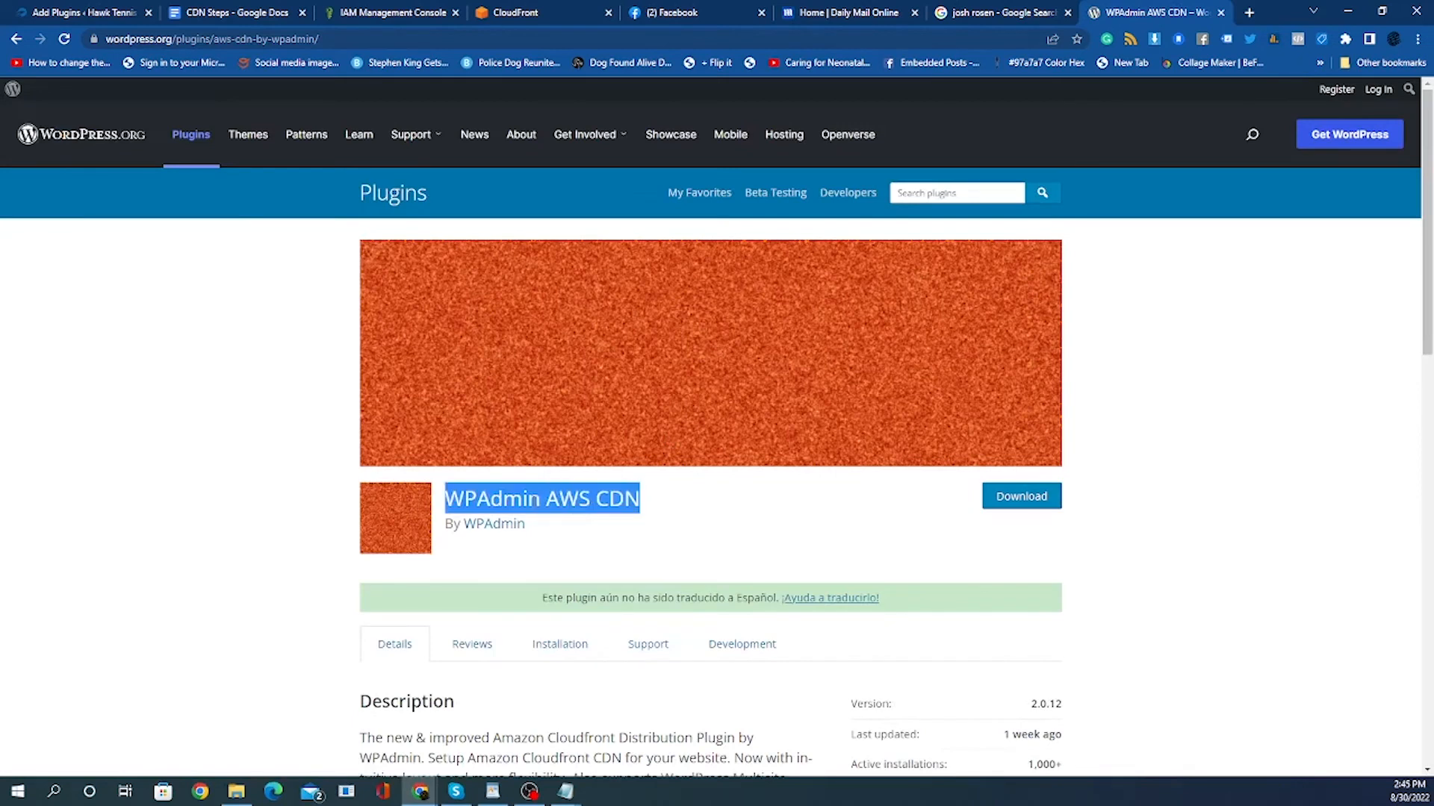
right_click(531, 499)
click(571, 515)
Back in the WordPress Add Plugins page, replace the search with WPAdmin AWS CDN.
click(142, 16)
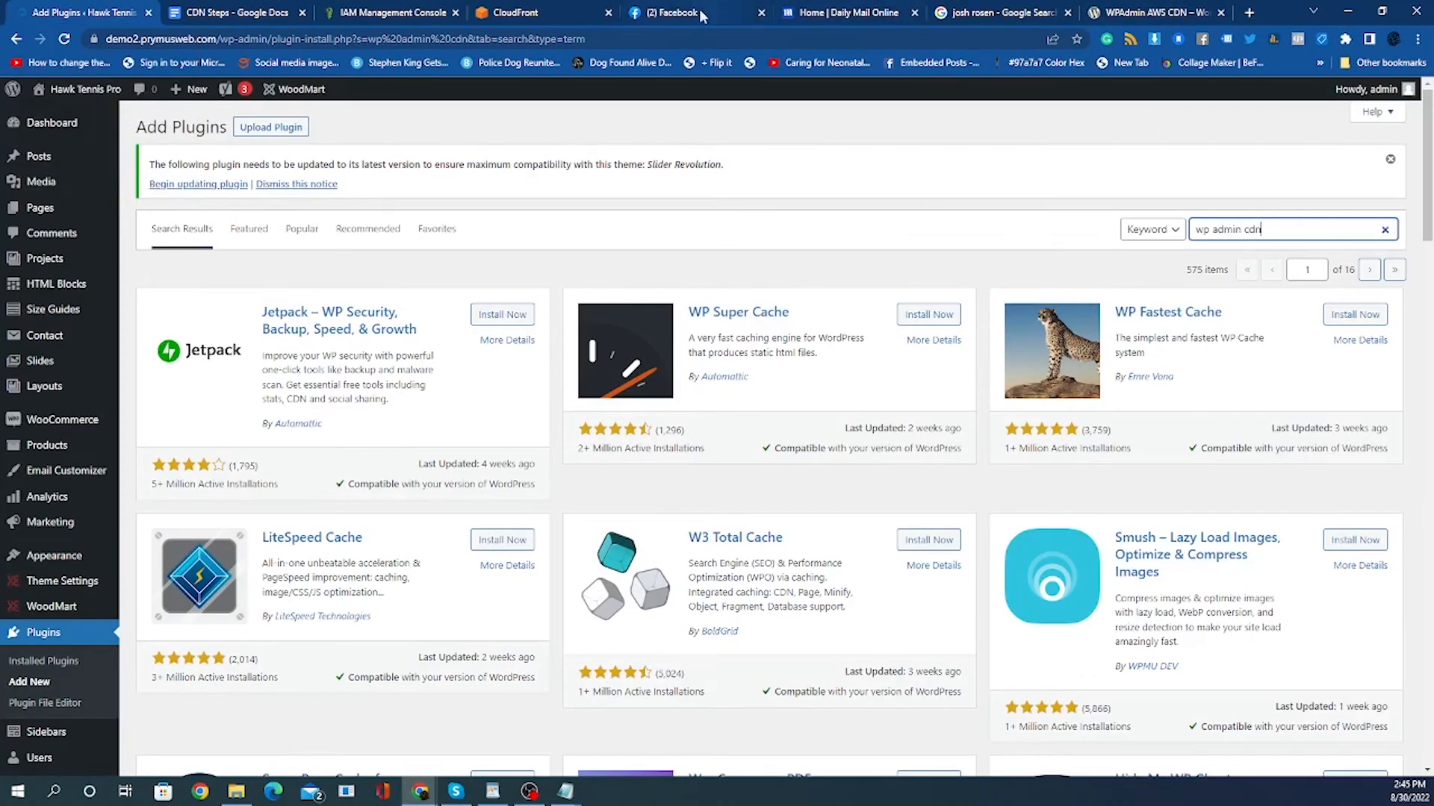
click(760, 13)
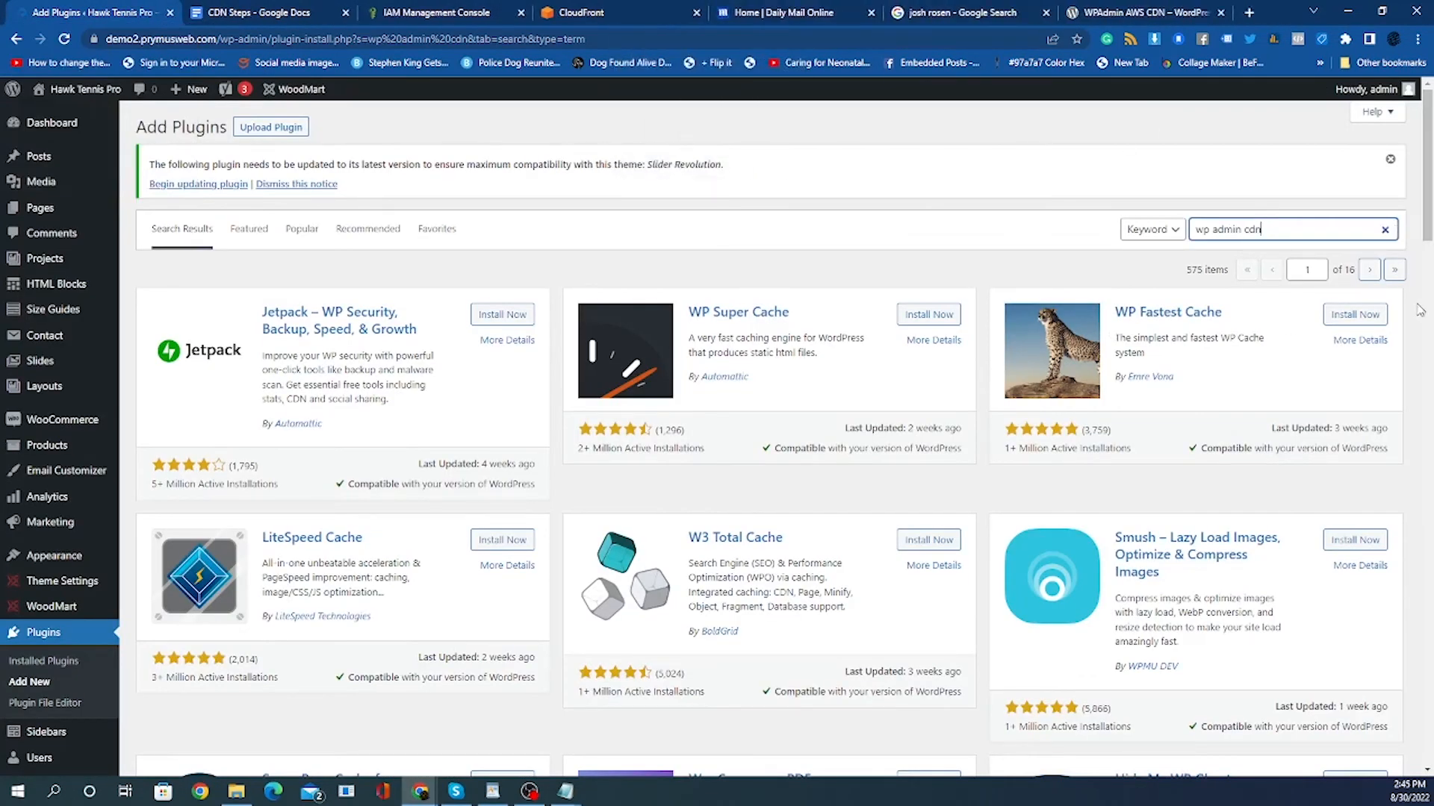
drag(1333, 231, 1195, 230)
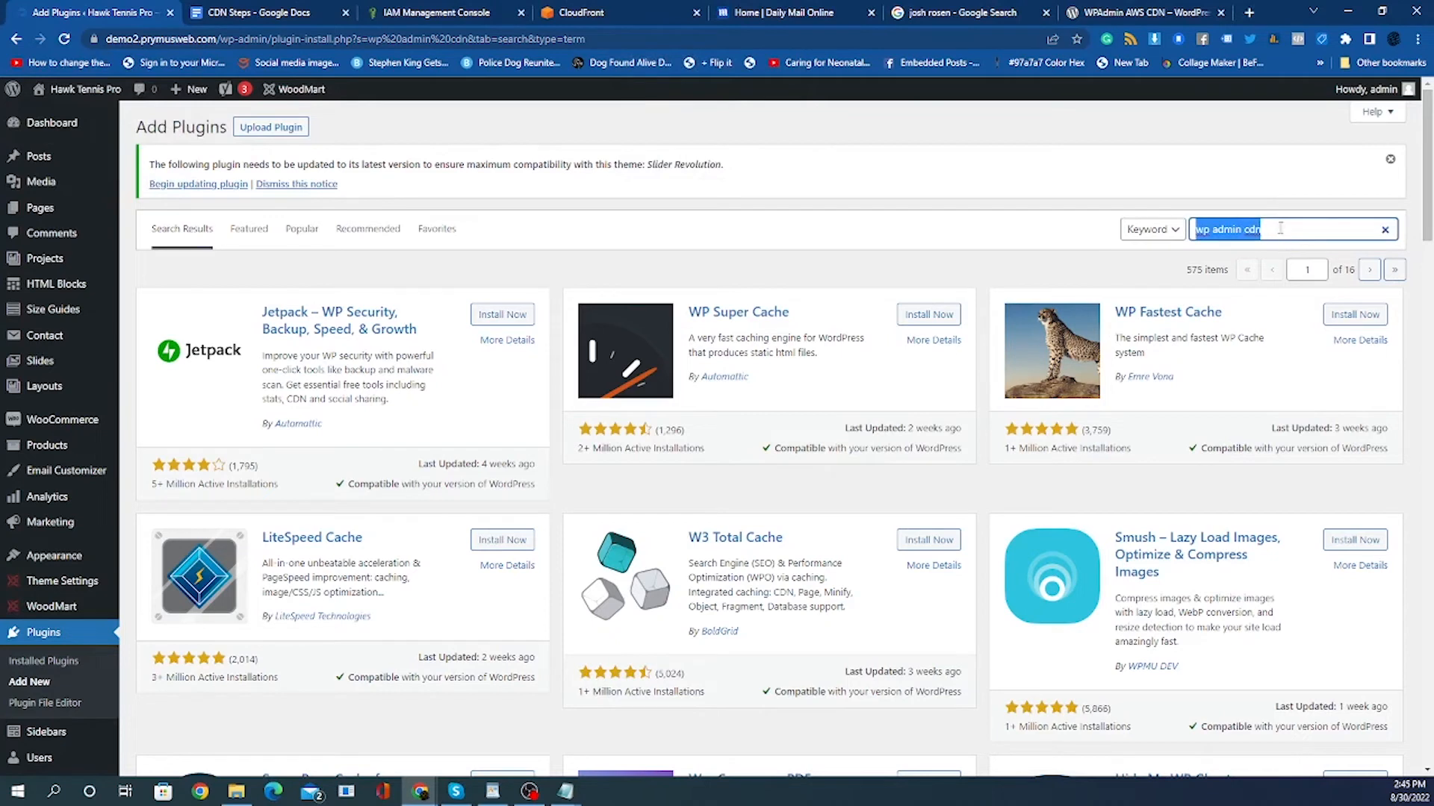
right_click(1280, 229)
click(1257, 299)
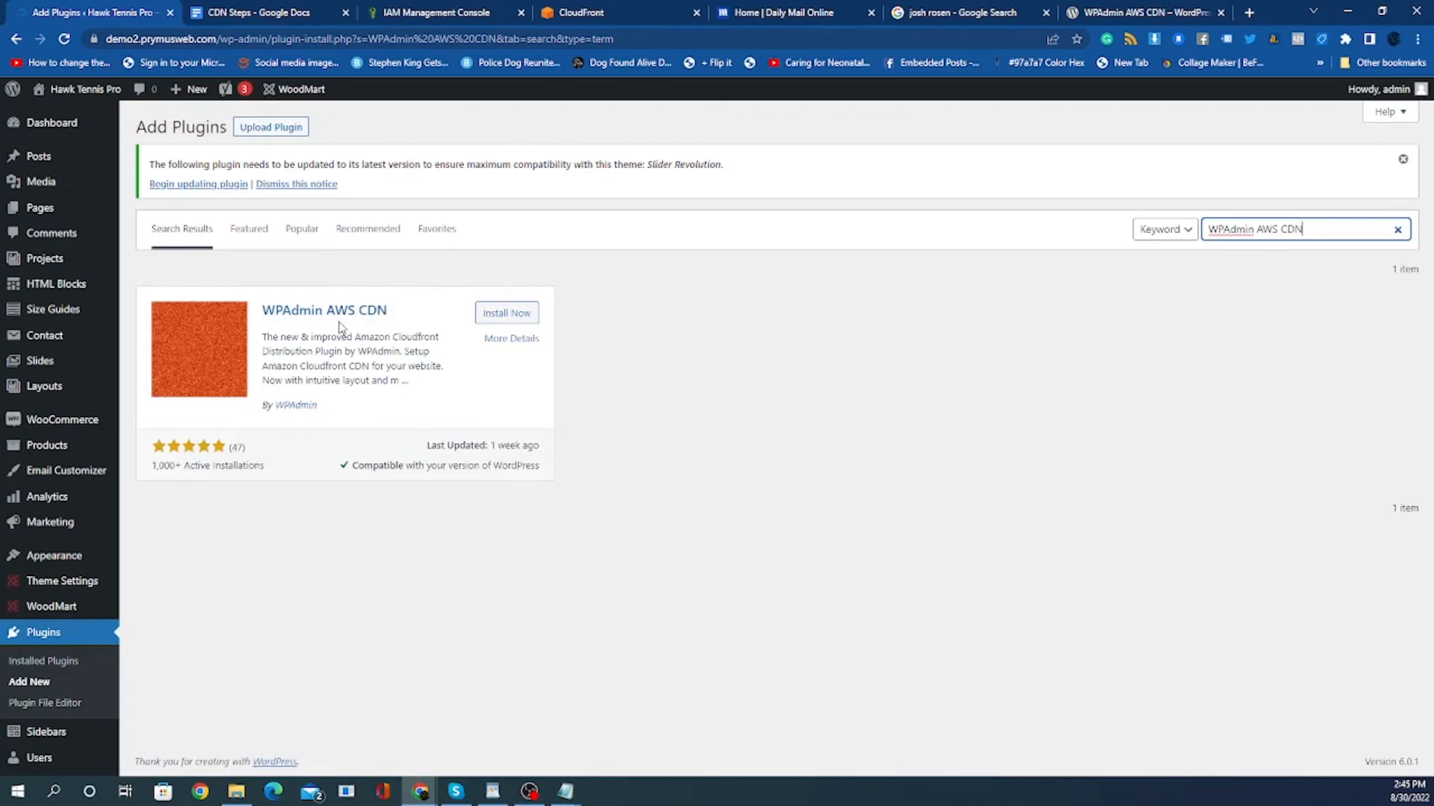
Install and activate the WPAdmin AWS CDN plugin.
click(508, 315)
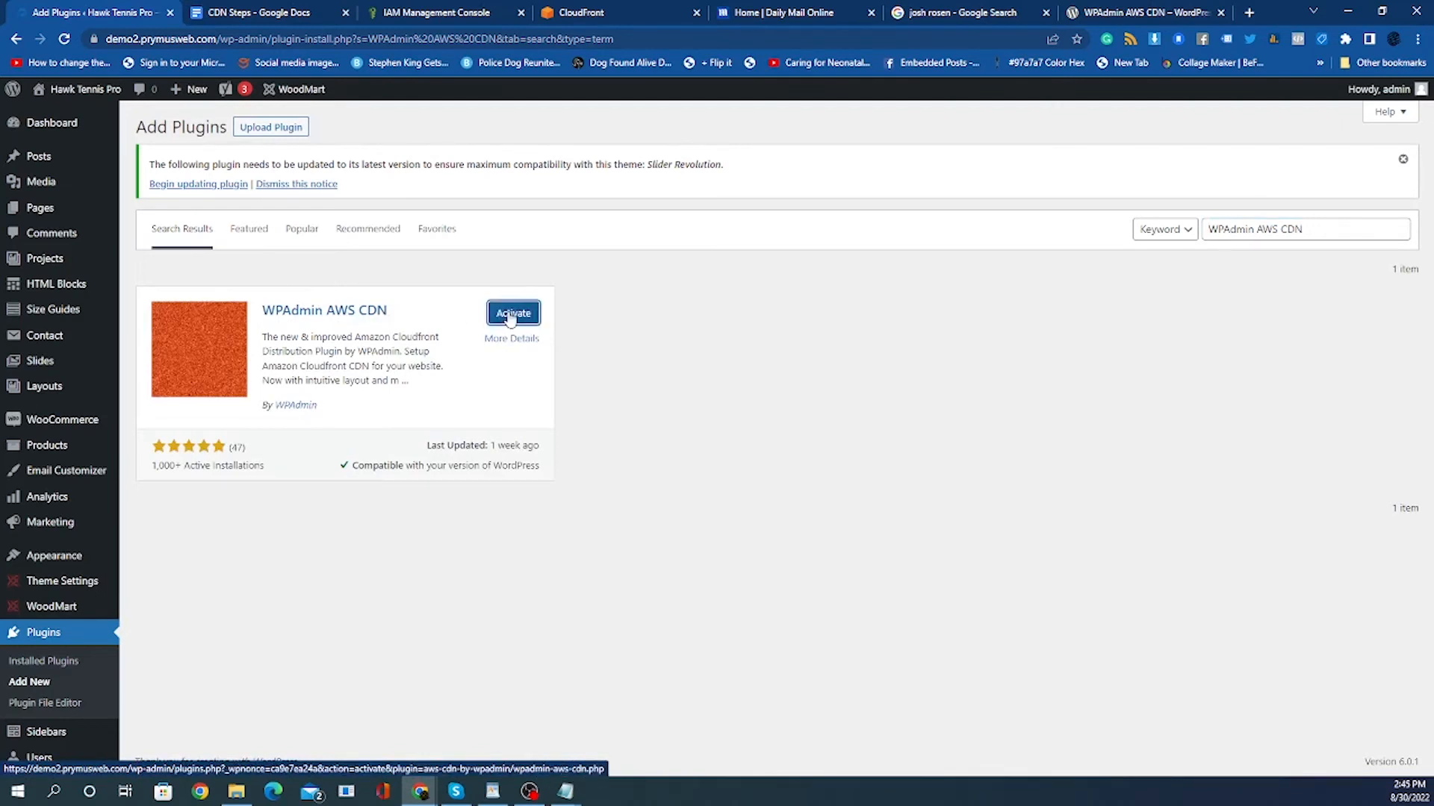
middle_click(511, 317)
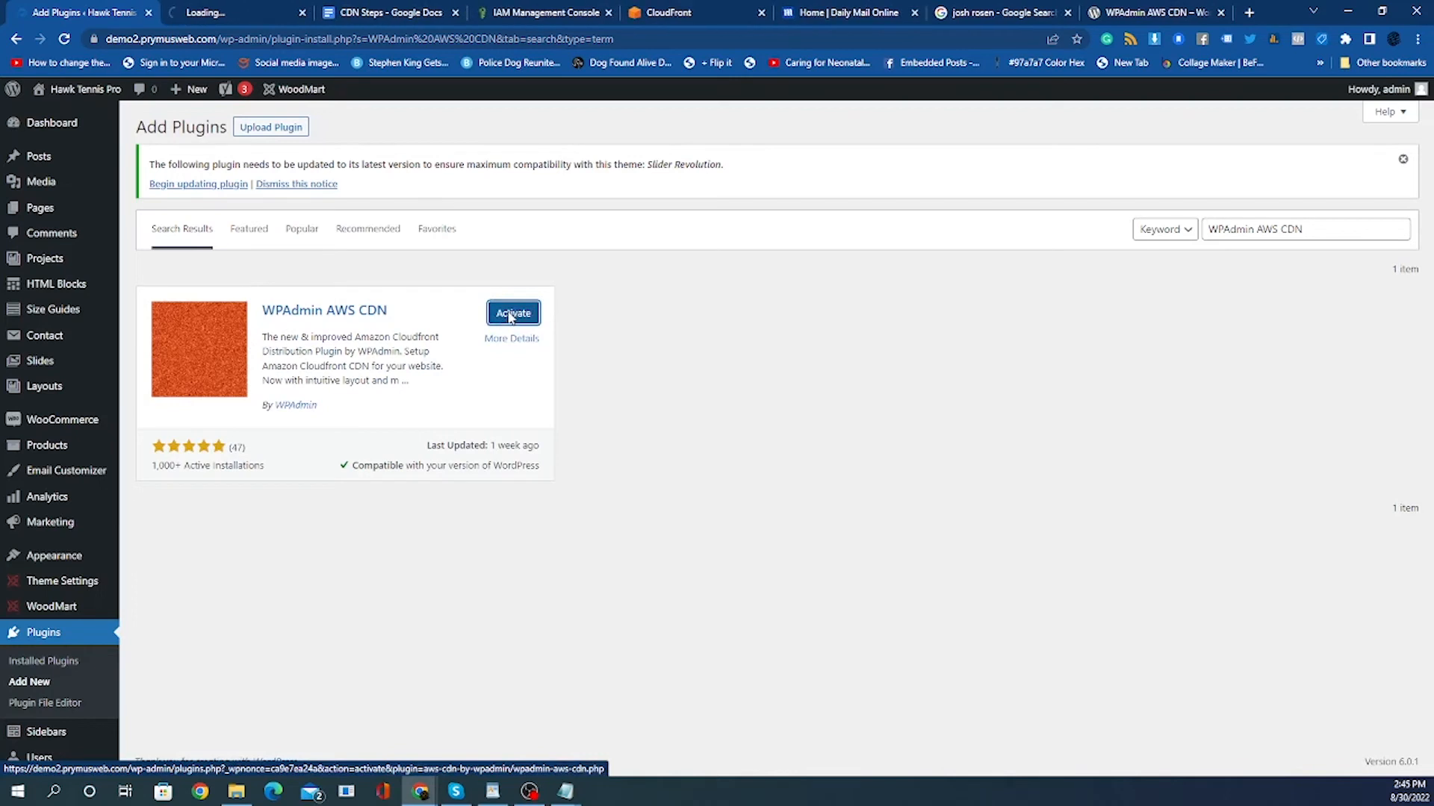
click(511, 317)
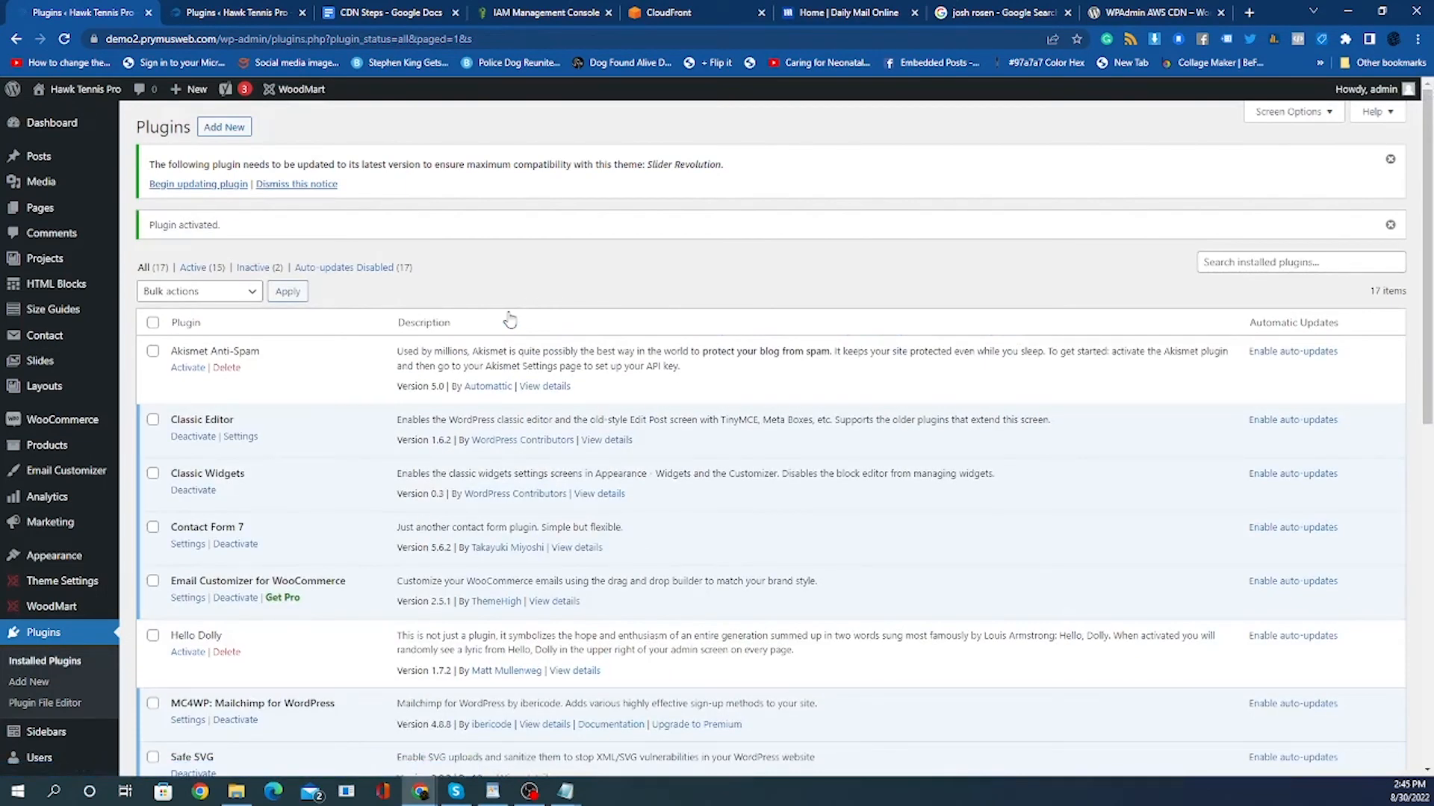
Open the WPAdmin CDN settings page, disable the CDN, and reload the page.
scroll(218, 379, down, 8)
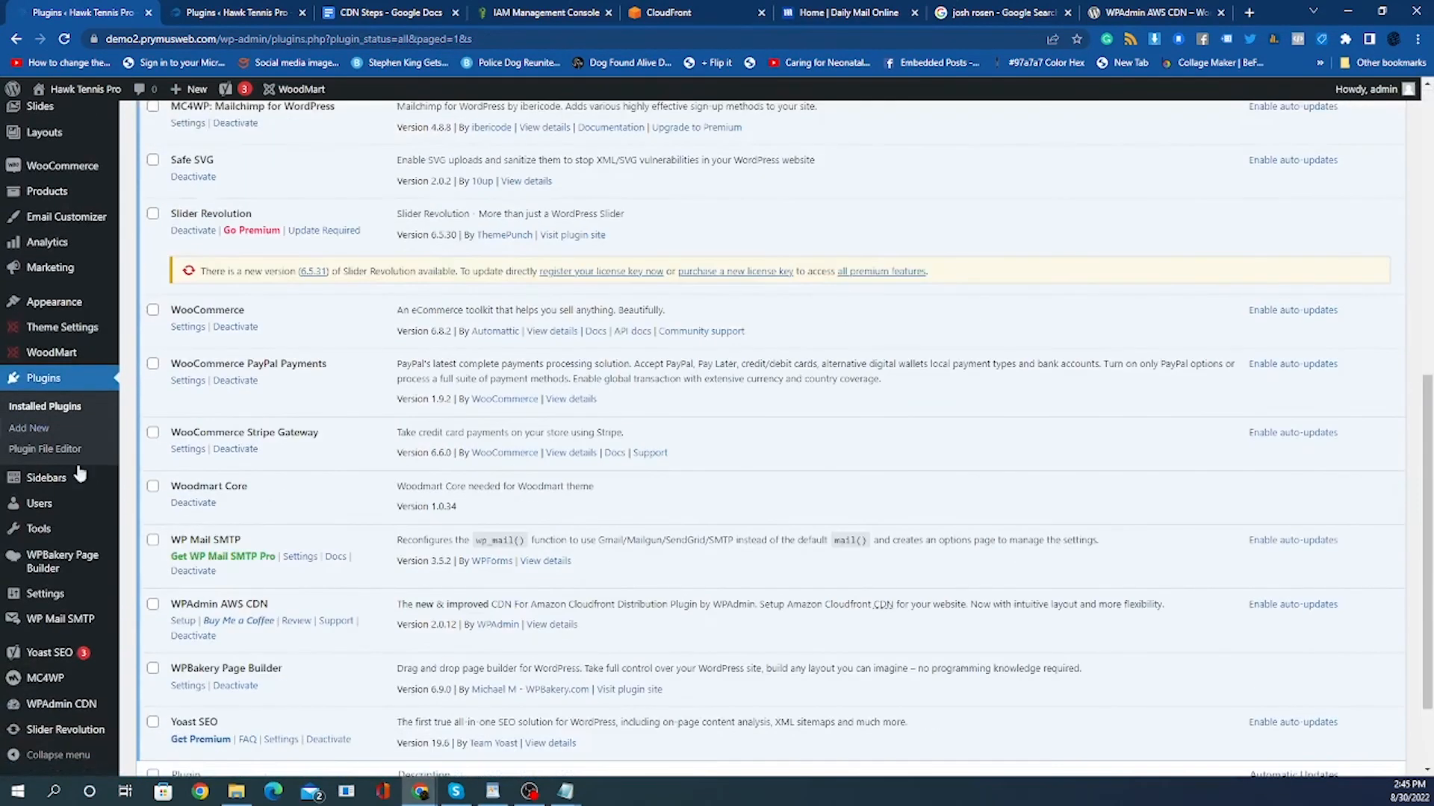
mouse_move(38, 712)
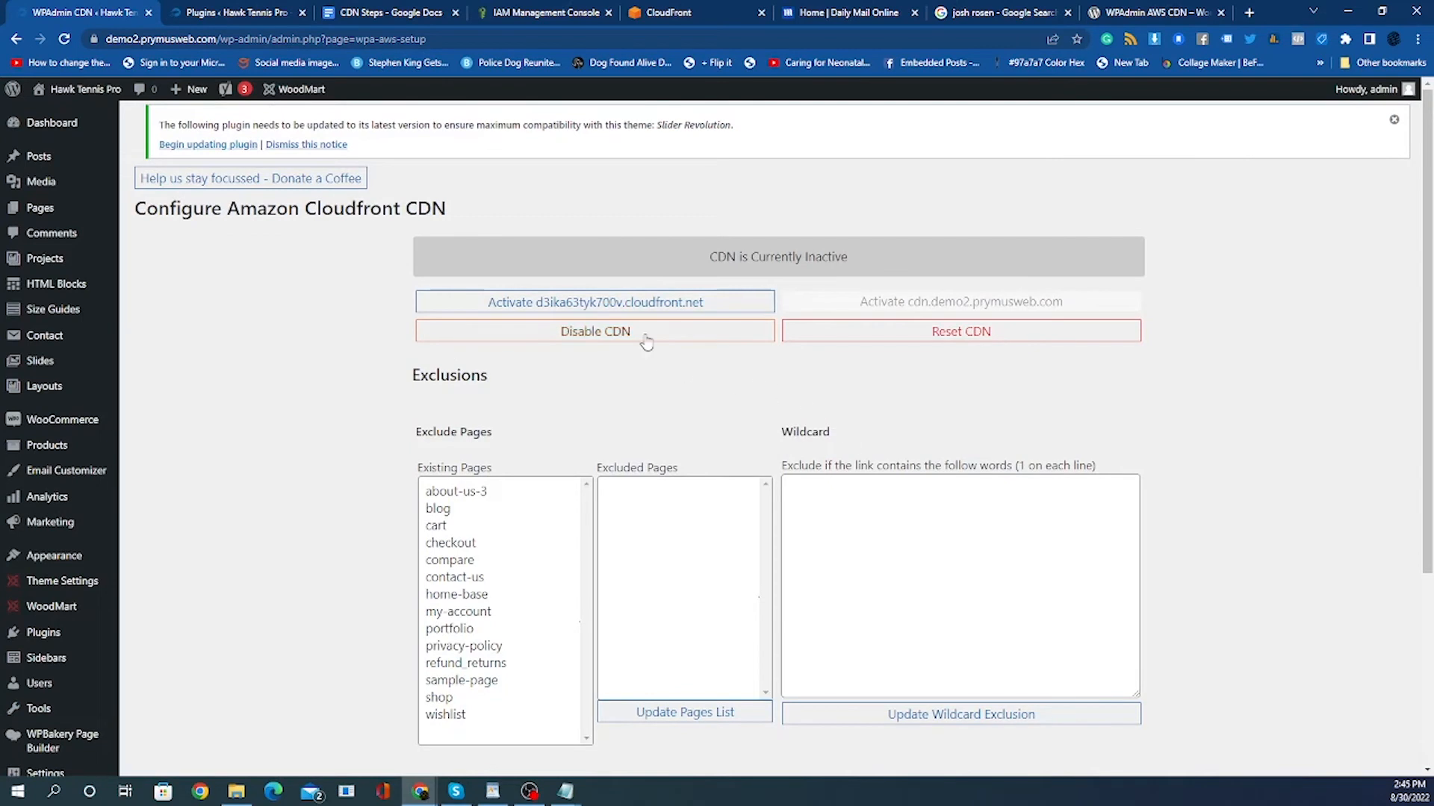
click(593, 333)
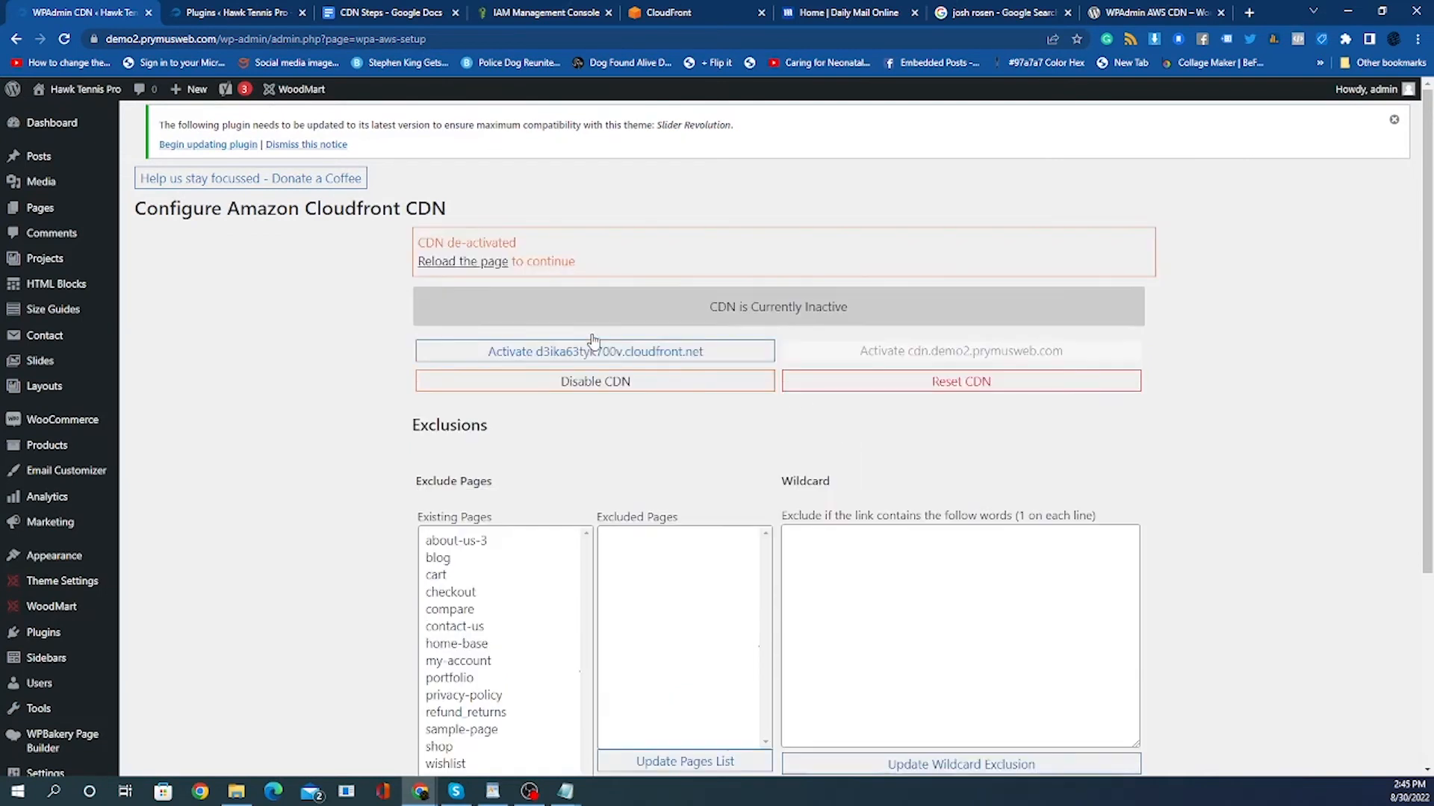
click(474, 274)
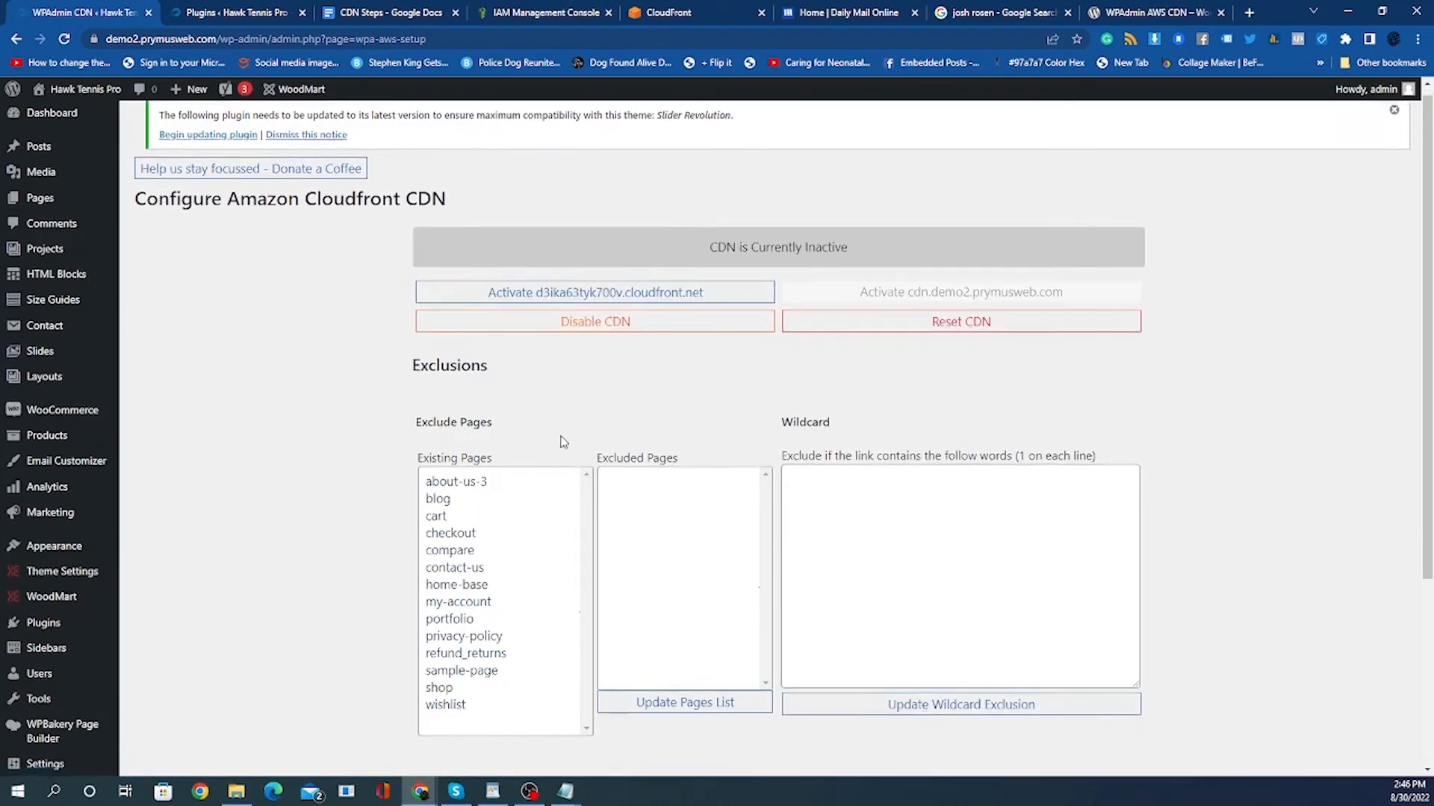
Try to activate the existing d3ika63tyk700v.cloudfront.net domain in the CDN settings.
scroll(287, 422, down, 3)
scroll(287, 421, down, 1)
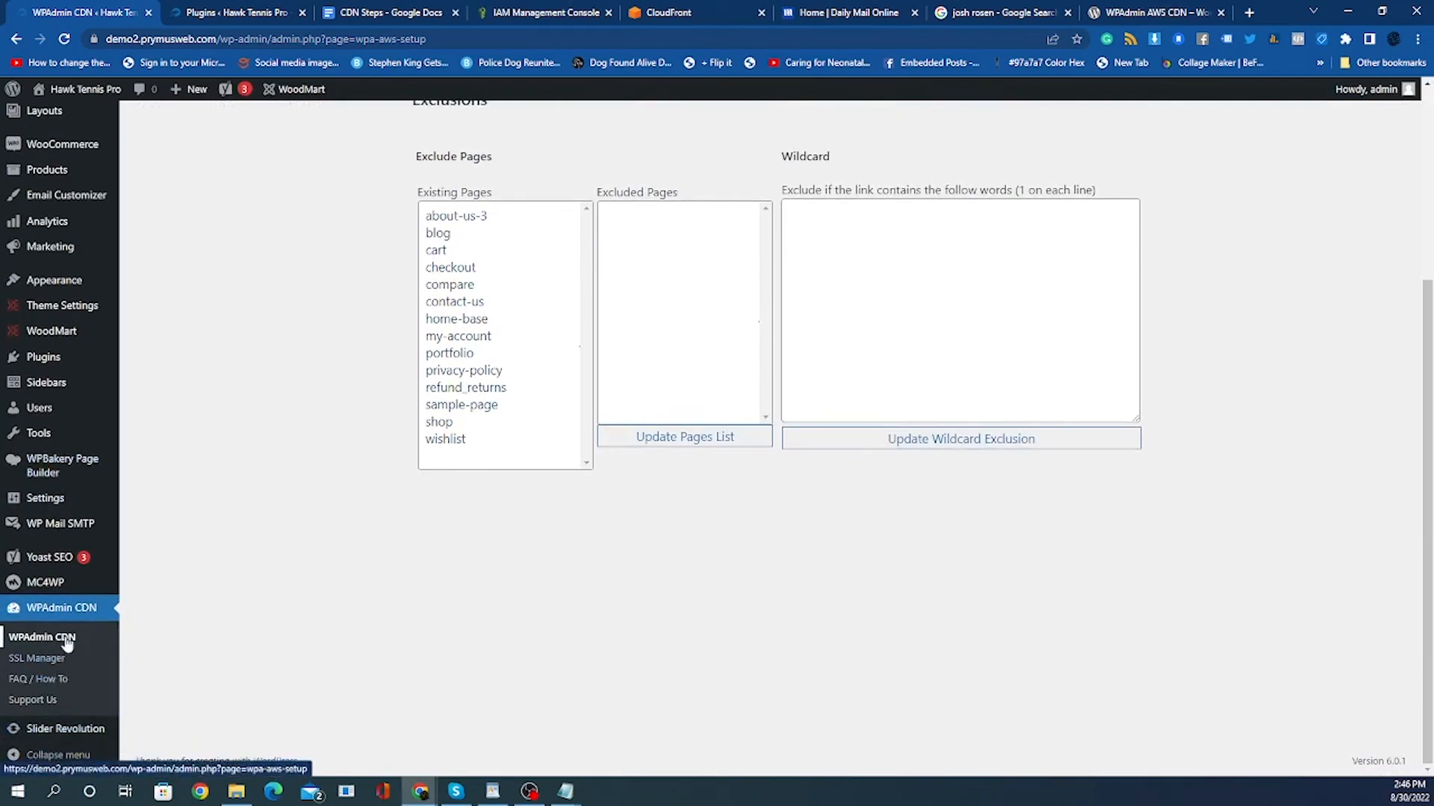
scroll(366, 554, up, 4)
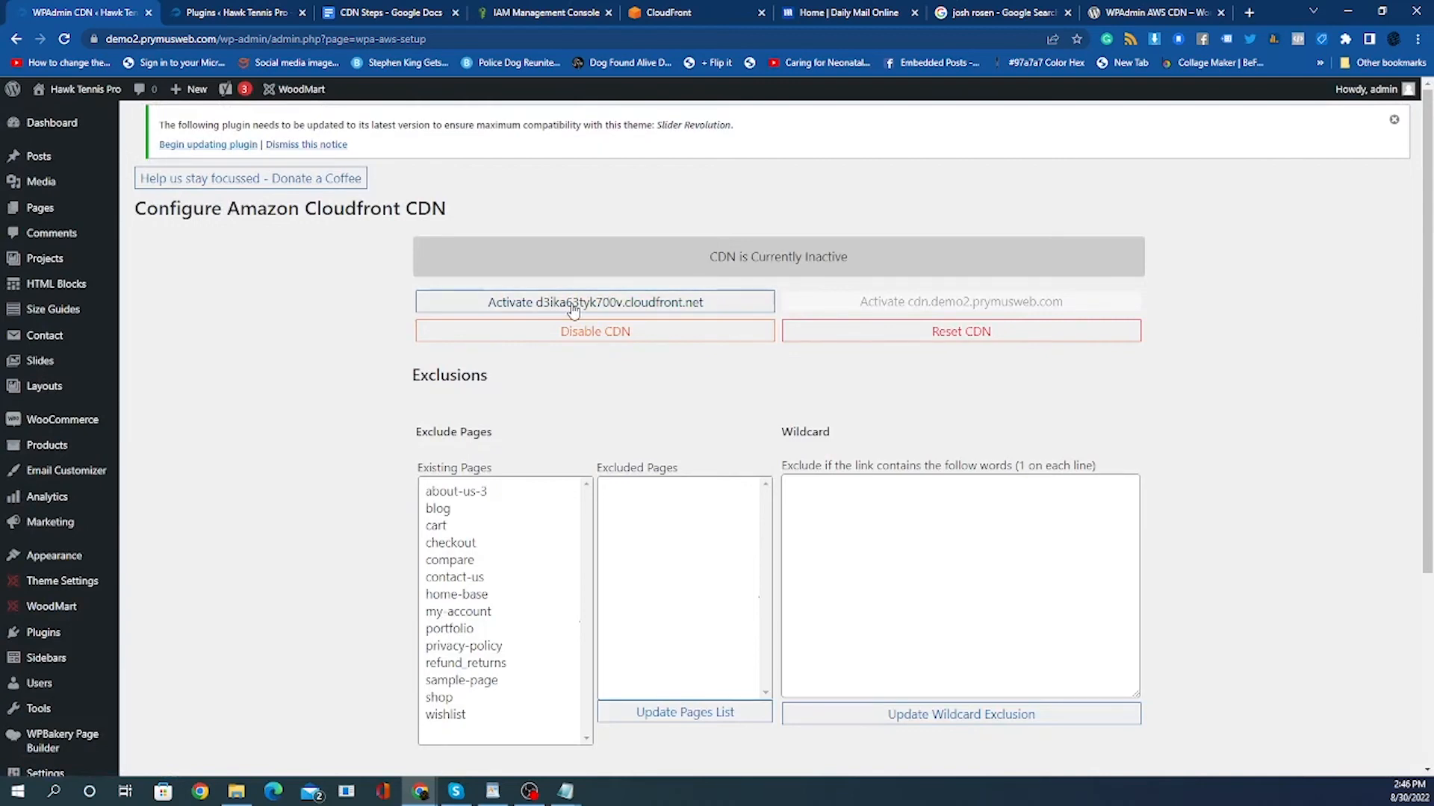
scroll(560, 518, down, 3)
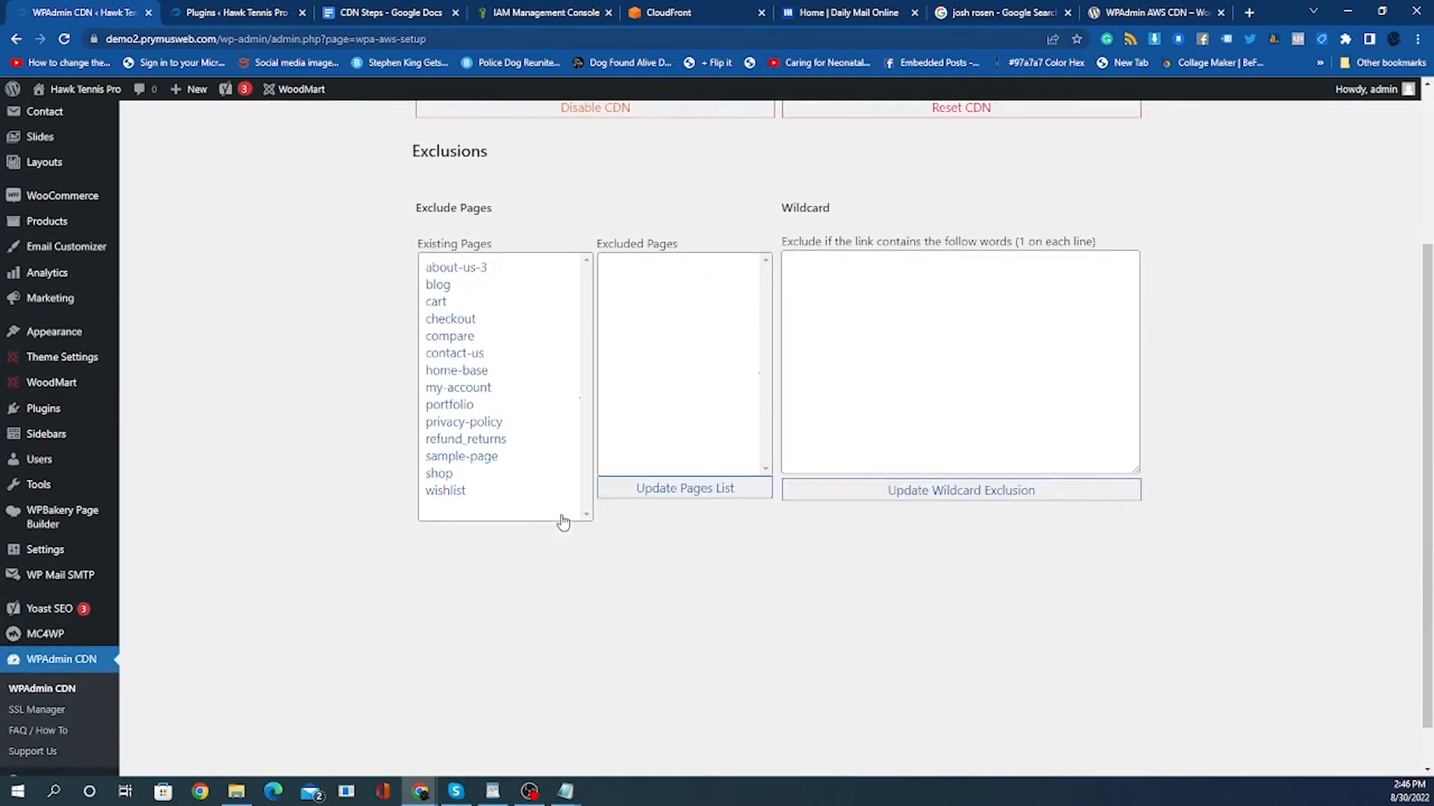
scroll(563, 521, up, 3)
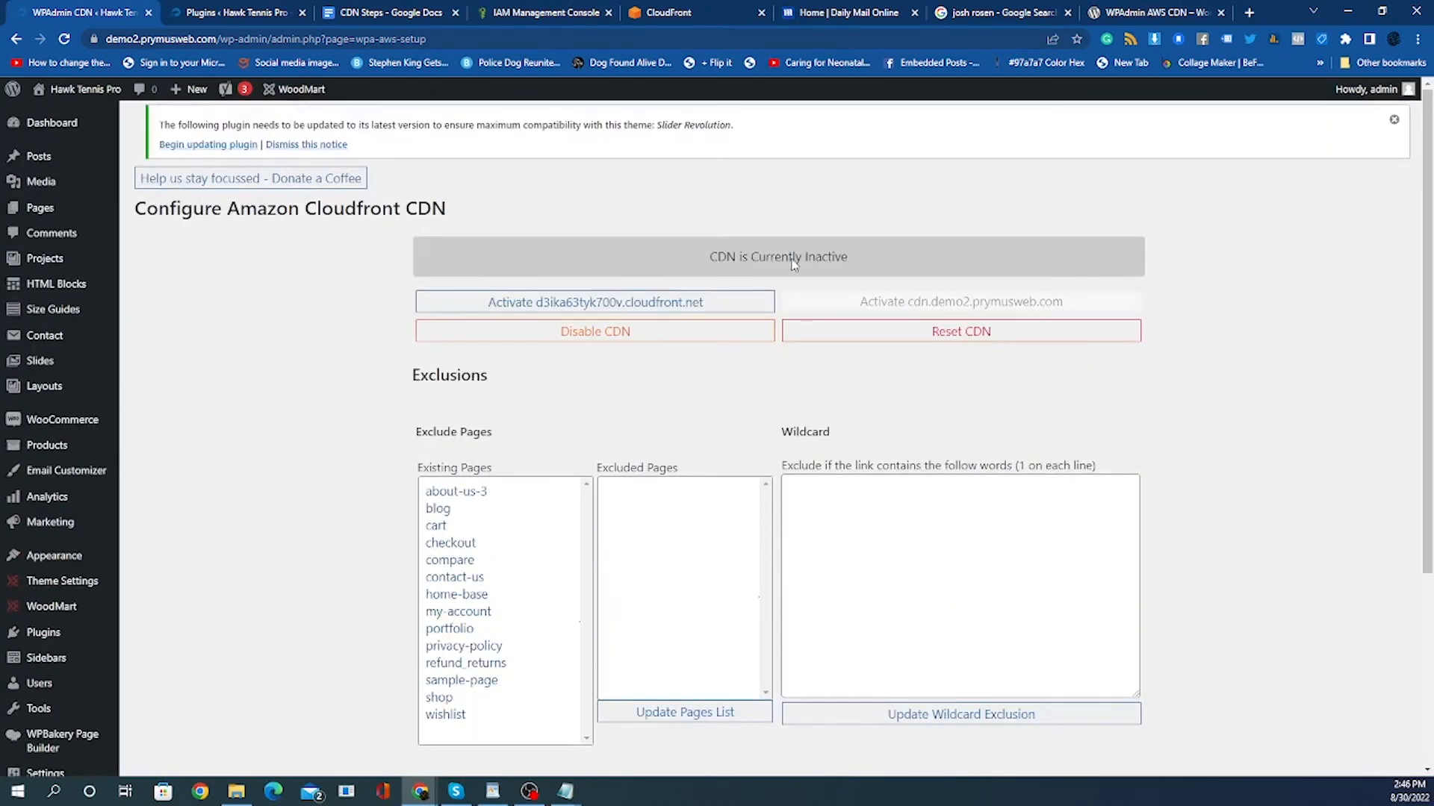
click(637, 308)
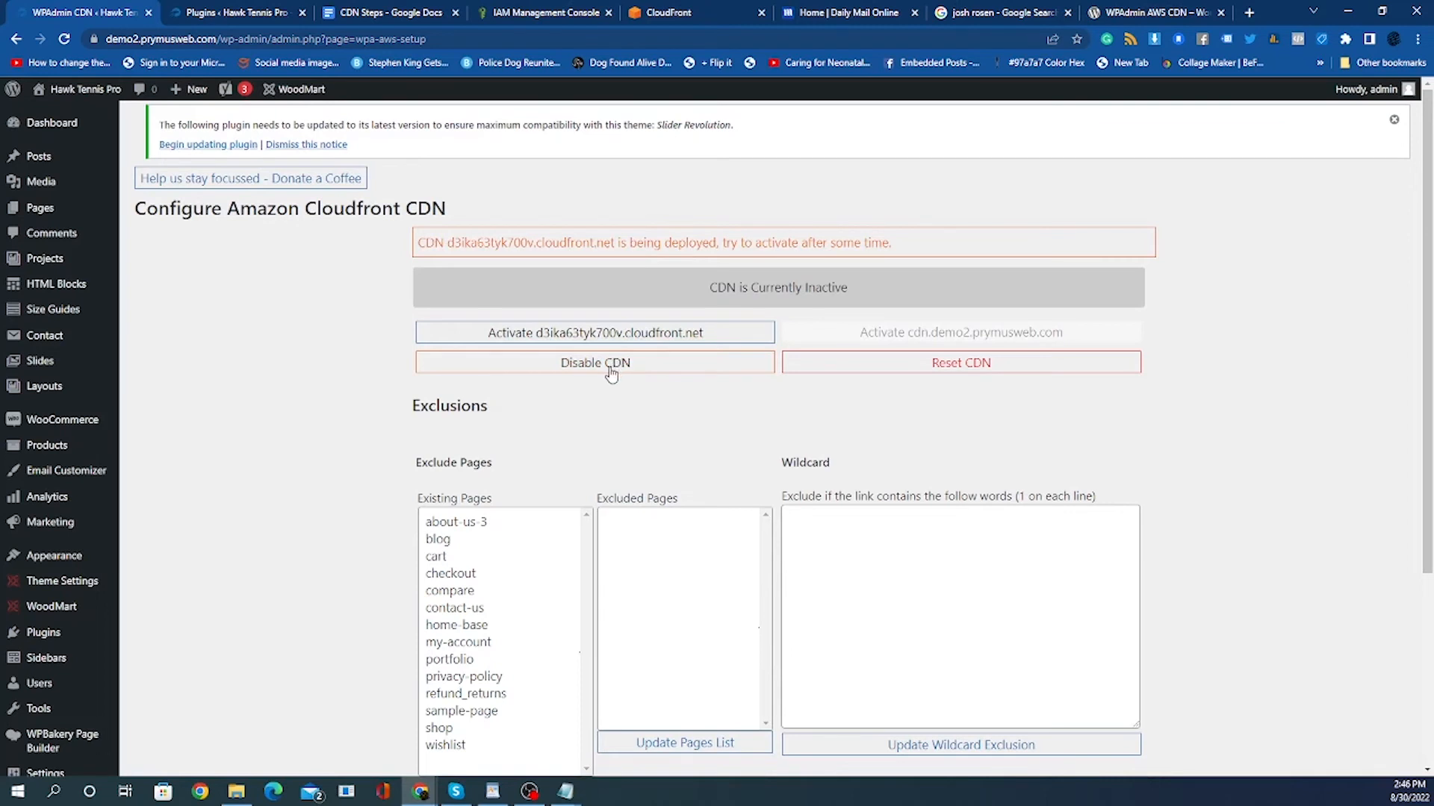
Reset the CDN configuration and reload the plugin page.
click(896, 373)
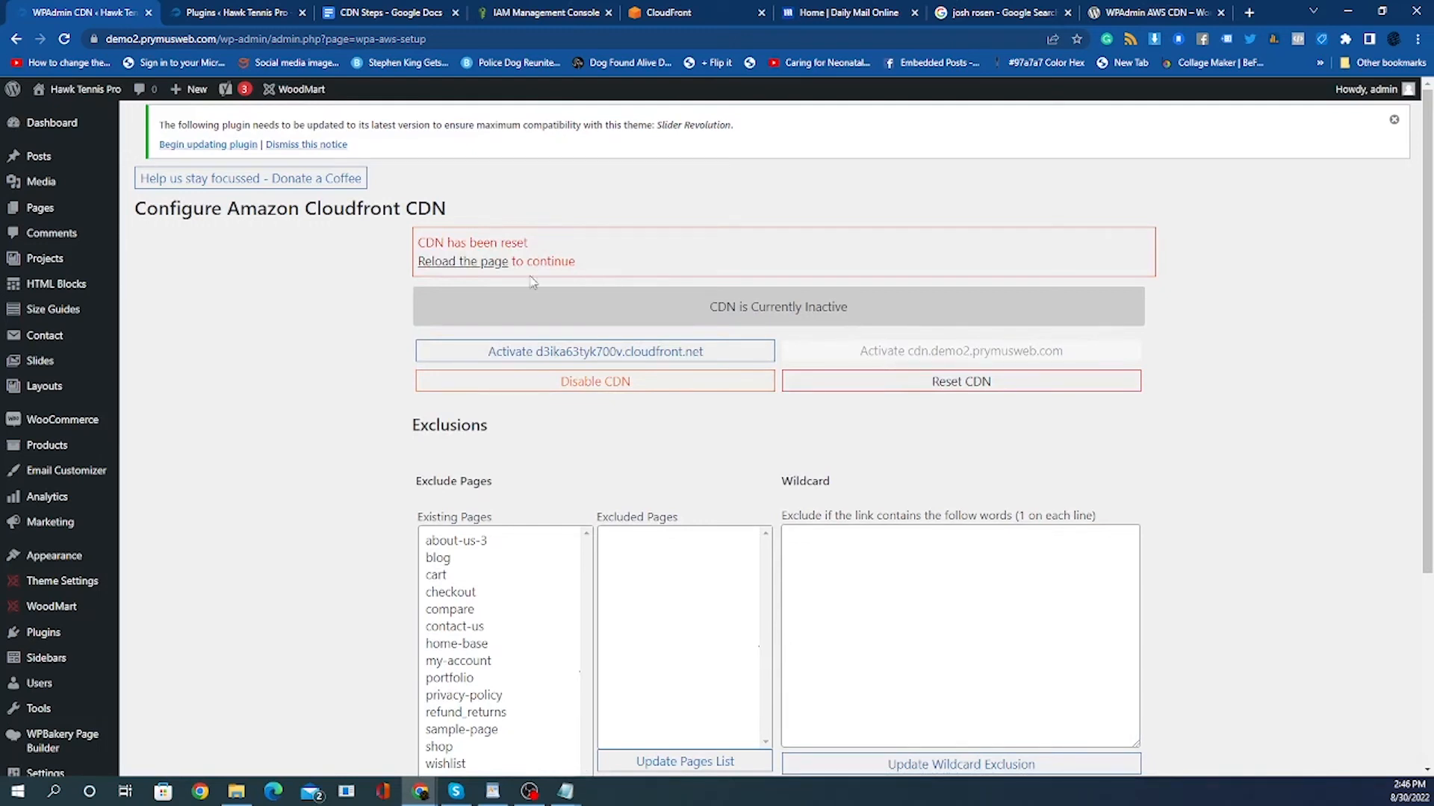
click(489, 266)
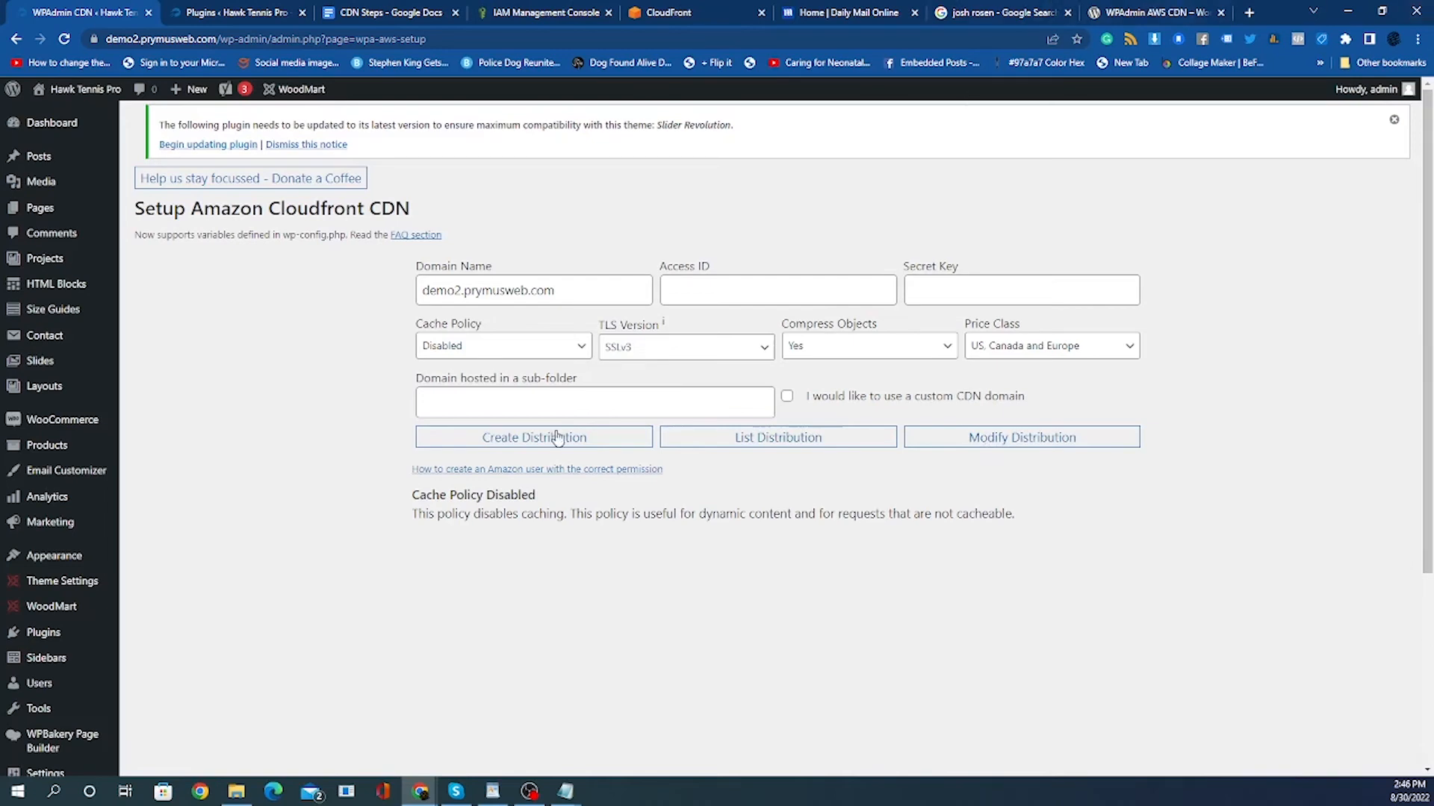
Copy the IAM user's access key ID and paste it into the plugin's Access ID field.
click(545, 12)
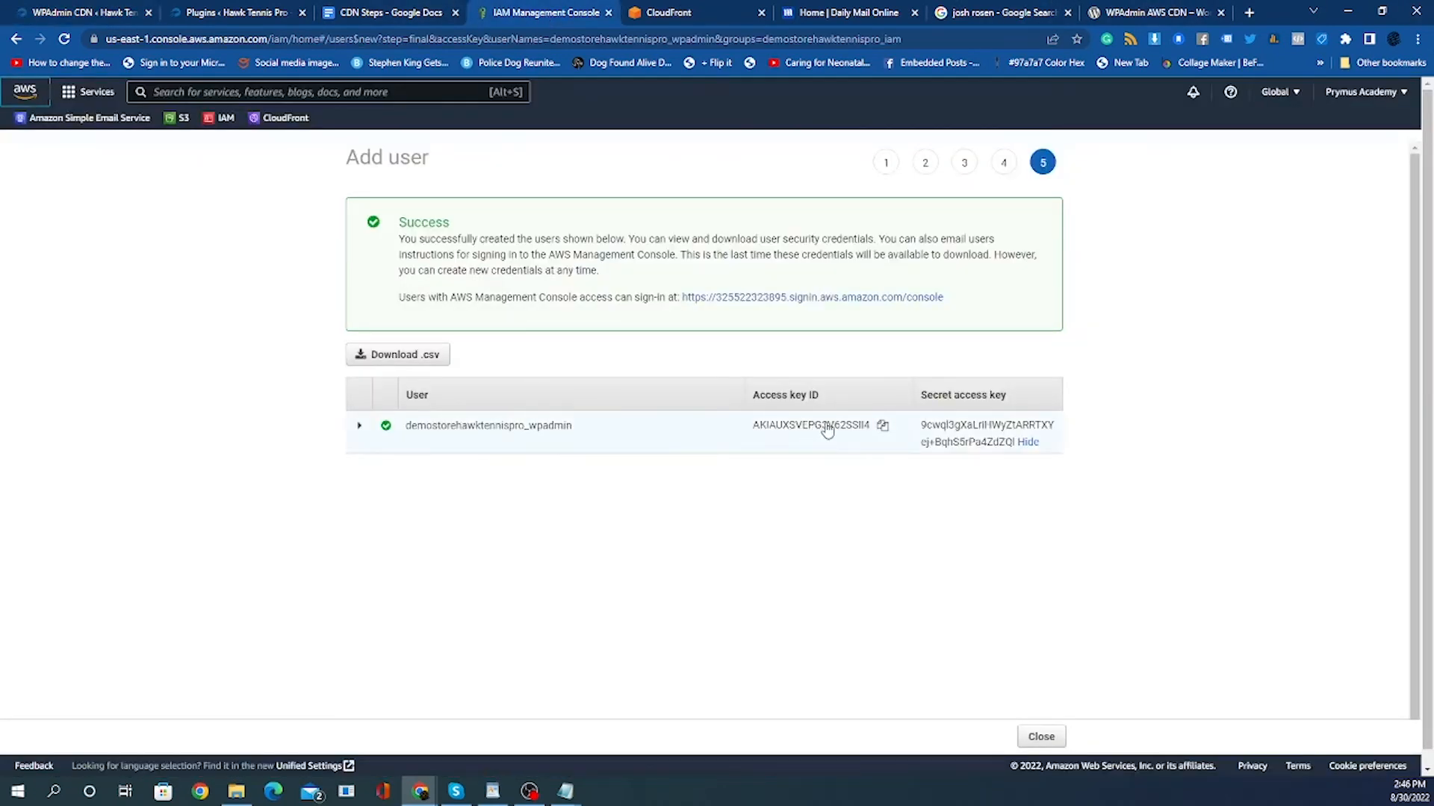
click(882, 425)
click(82, 13)
click(716, 289)
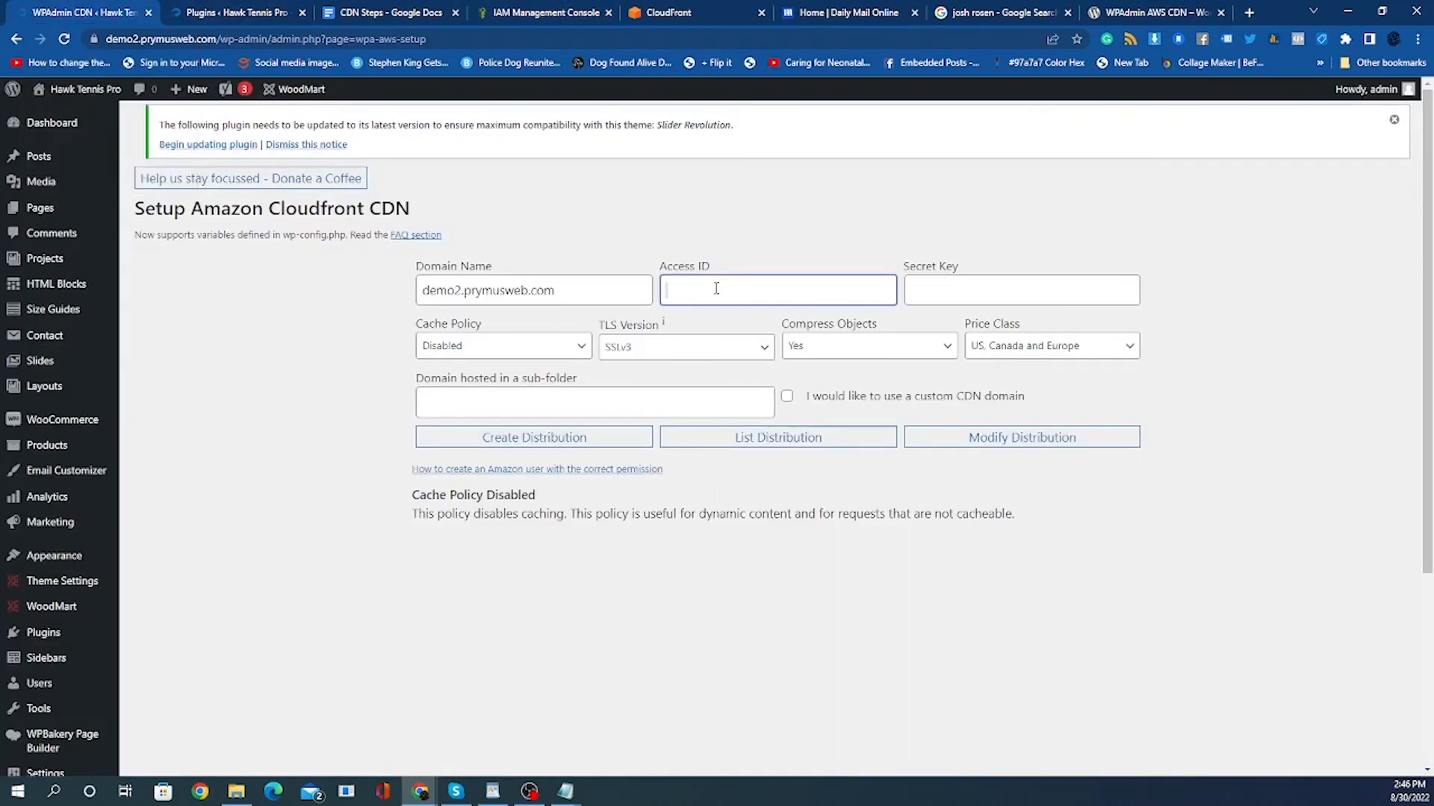
right_click(716, 289)
click(754, 406)
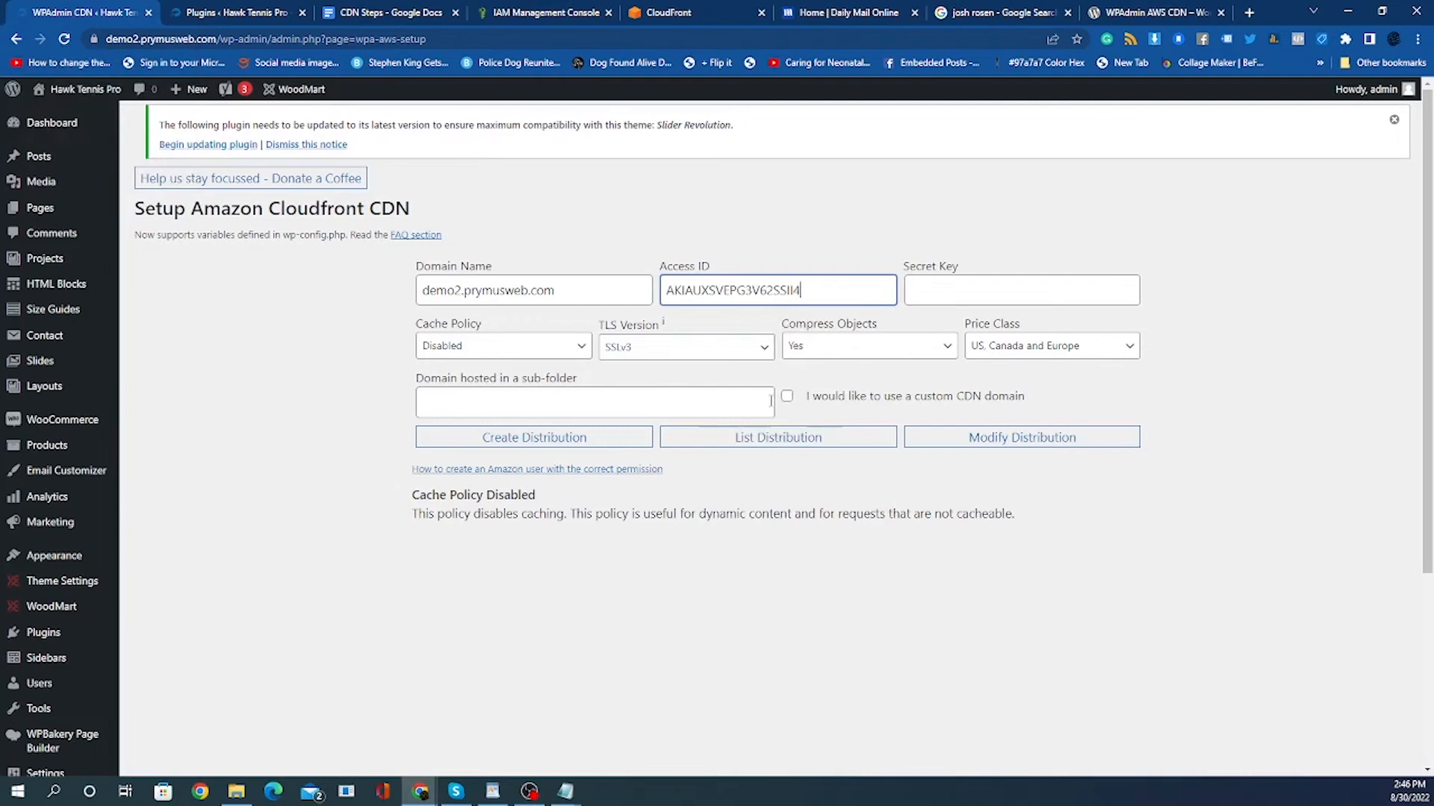
click(961, 288)
Copy the IAM user's secret access key and paste it into the plugin's Secret Key field.
click(195, 12)
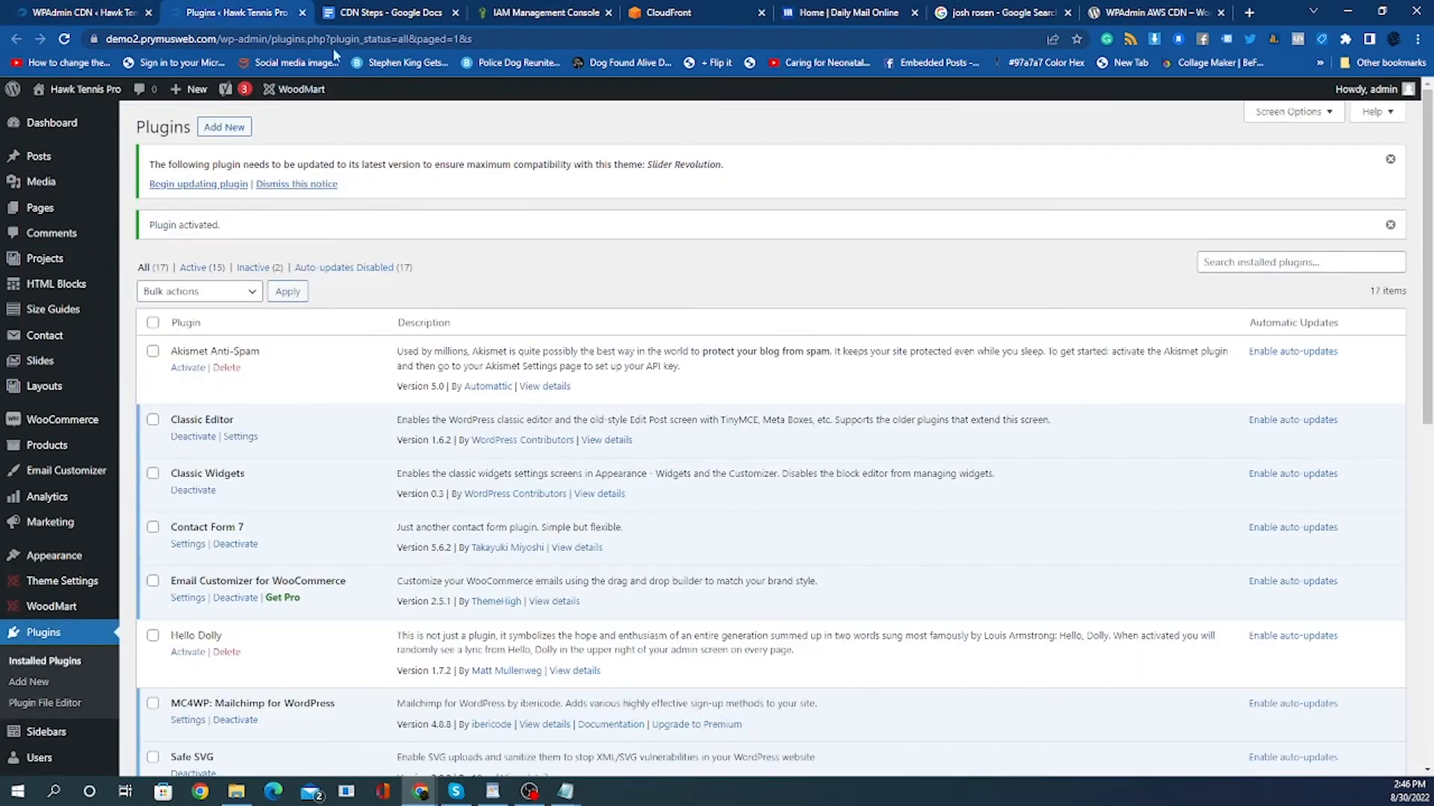
click(351, 12)
click(97, 11)
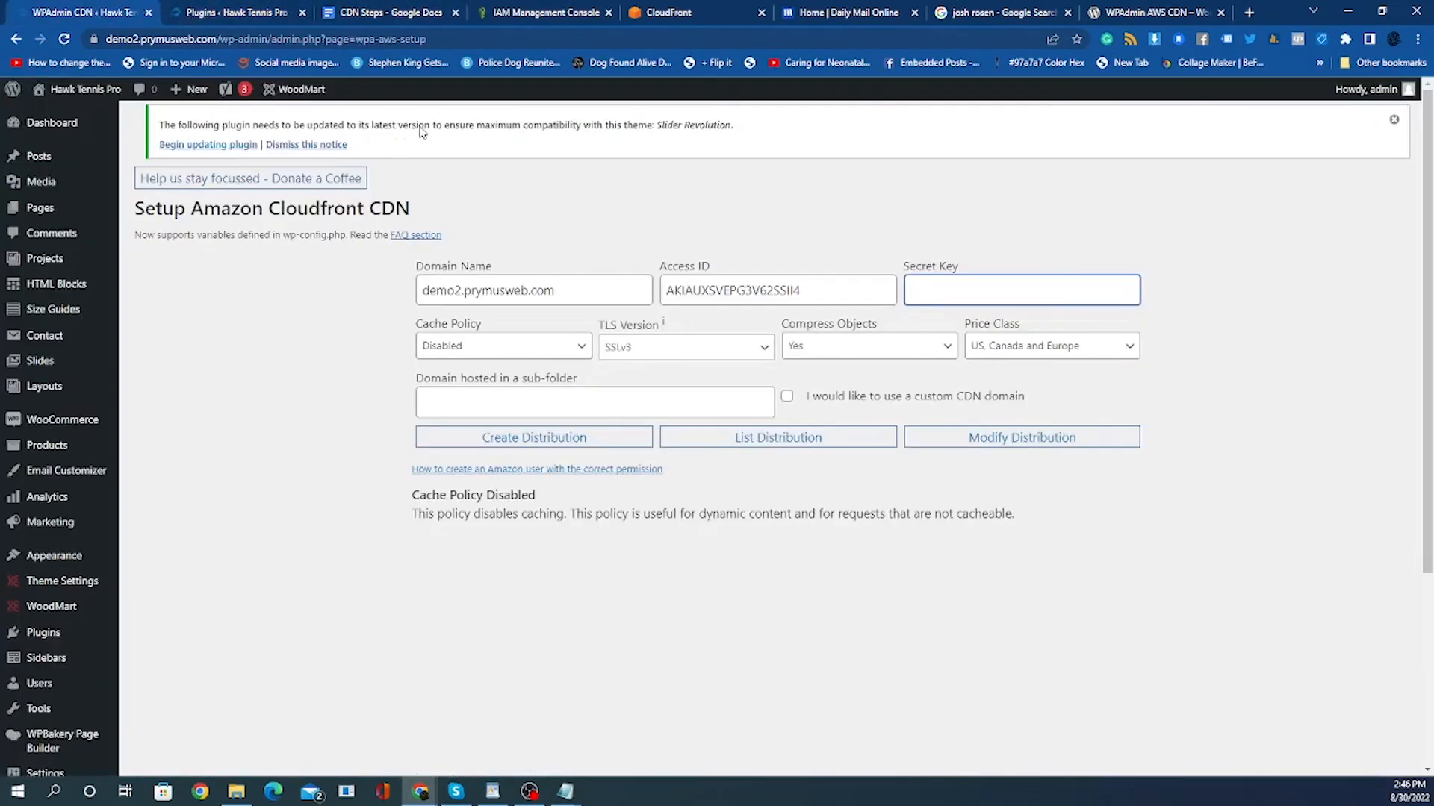
drag(521, 12, 203, 18)
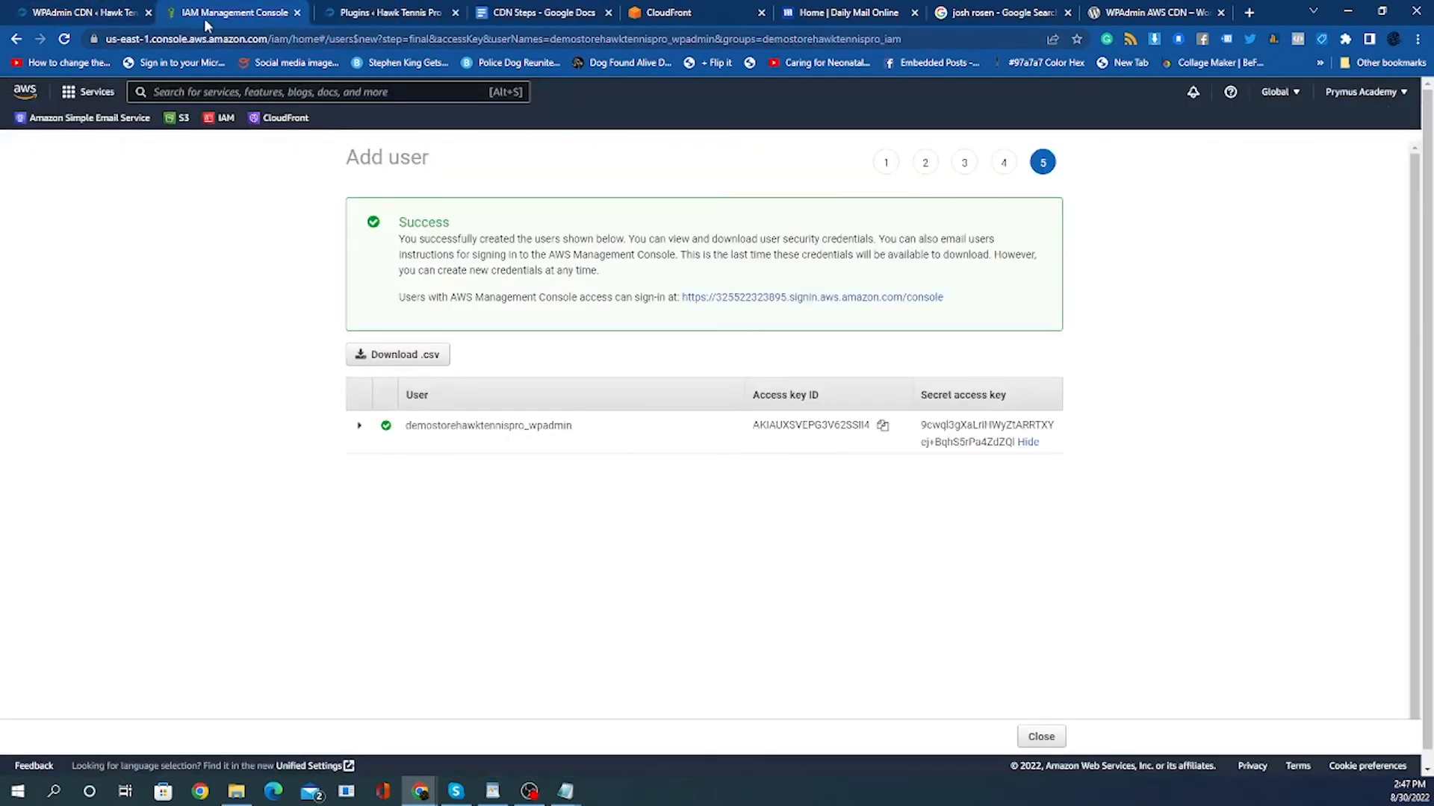
double_click(955, 435)
right_click(964, 435)
click(971, 437)
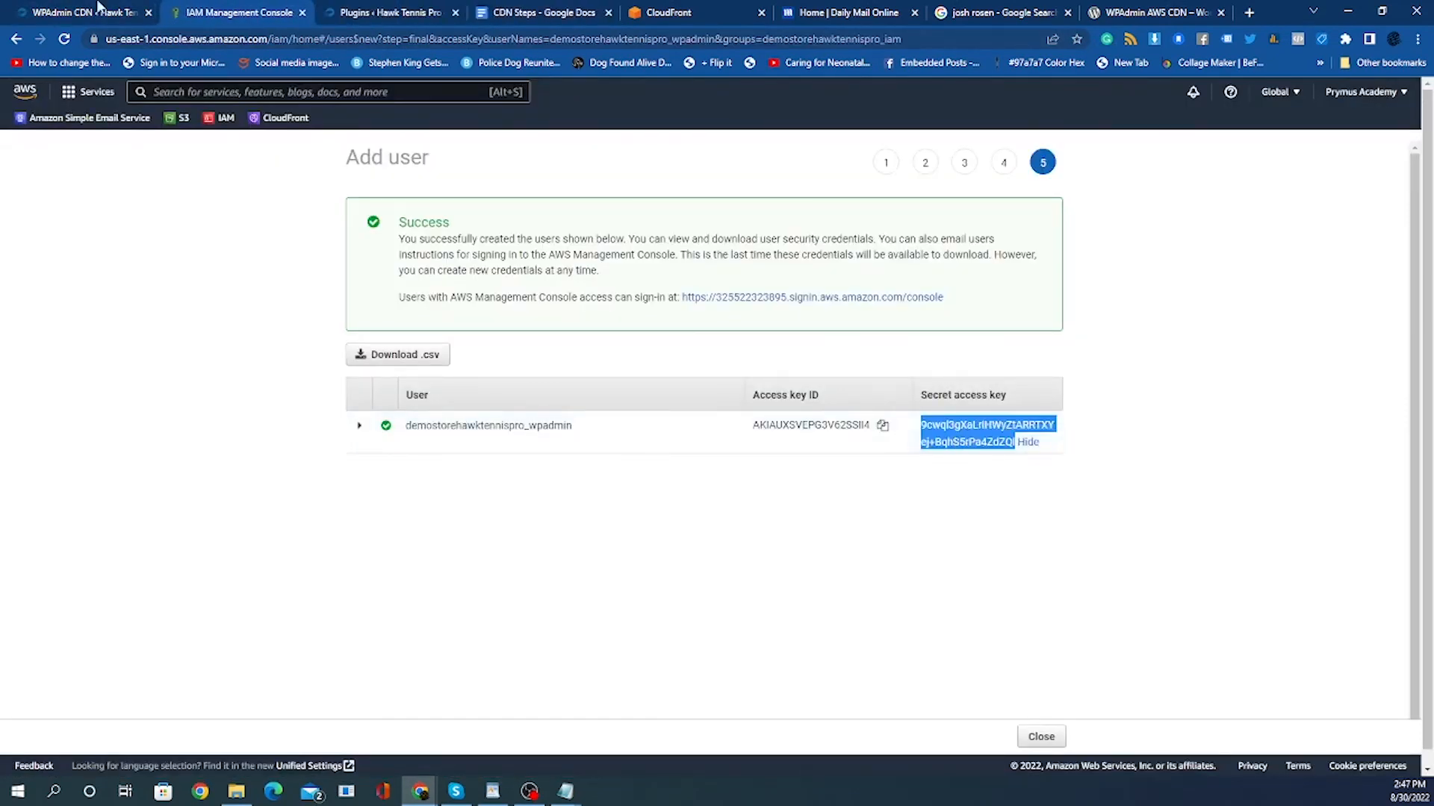
click(39, 13)
right_click(1004, 300)
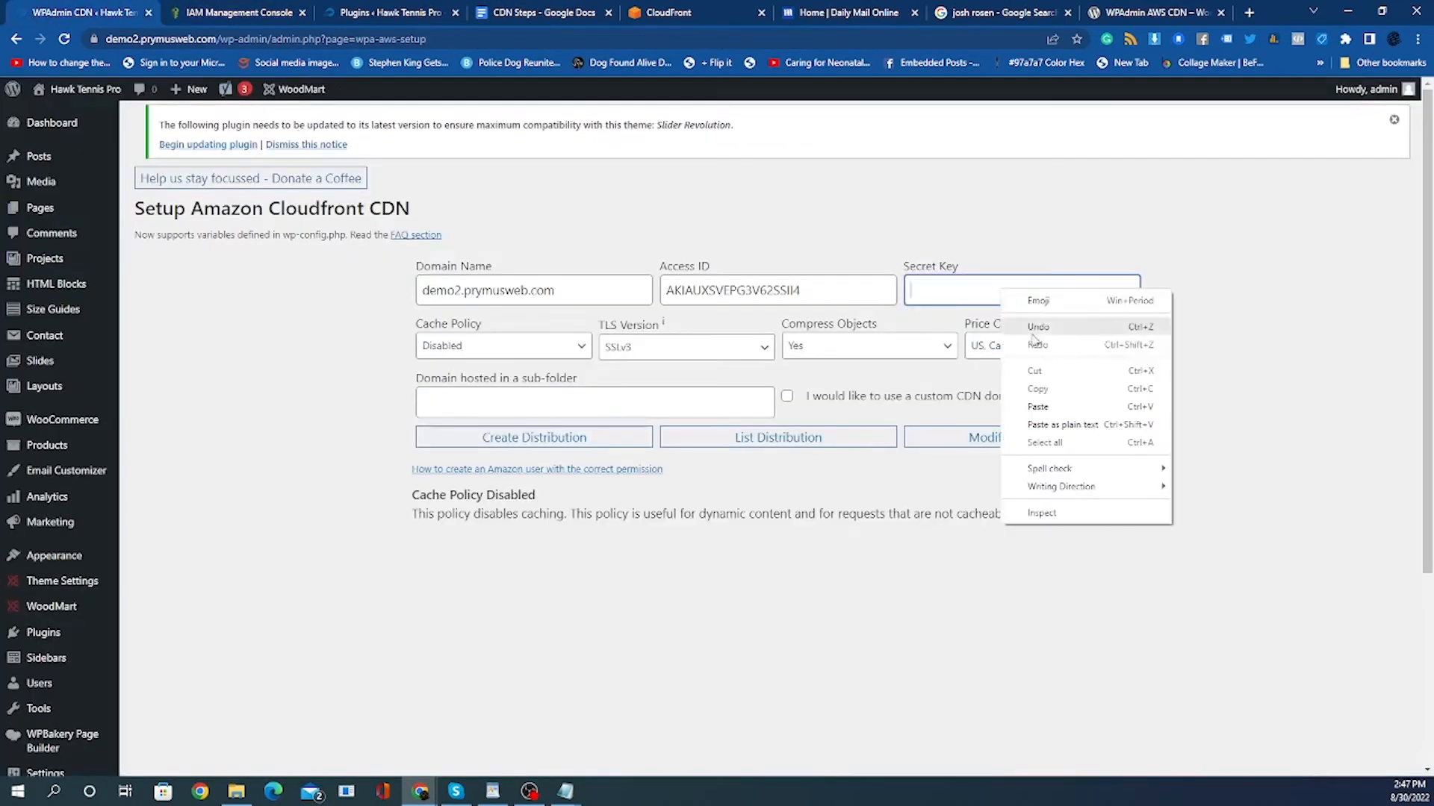
click(1051, 412)
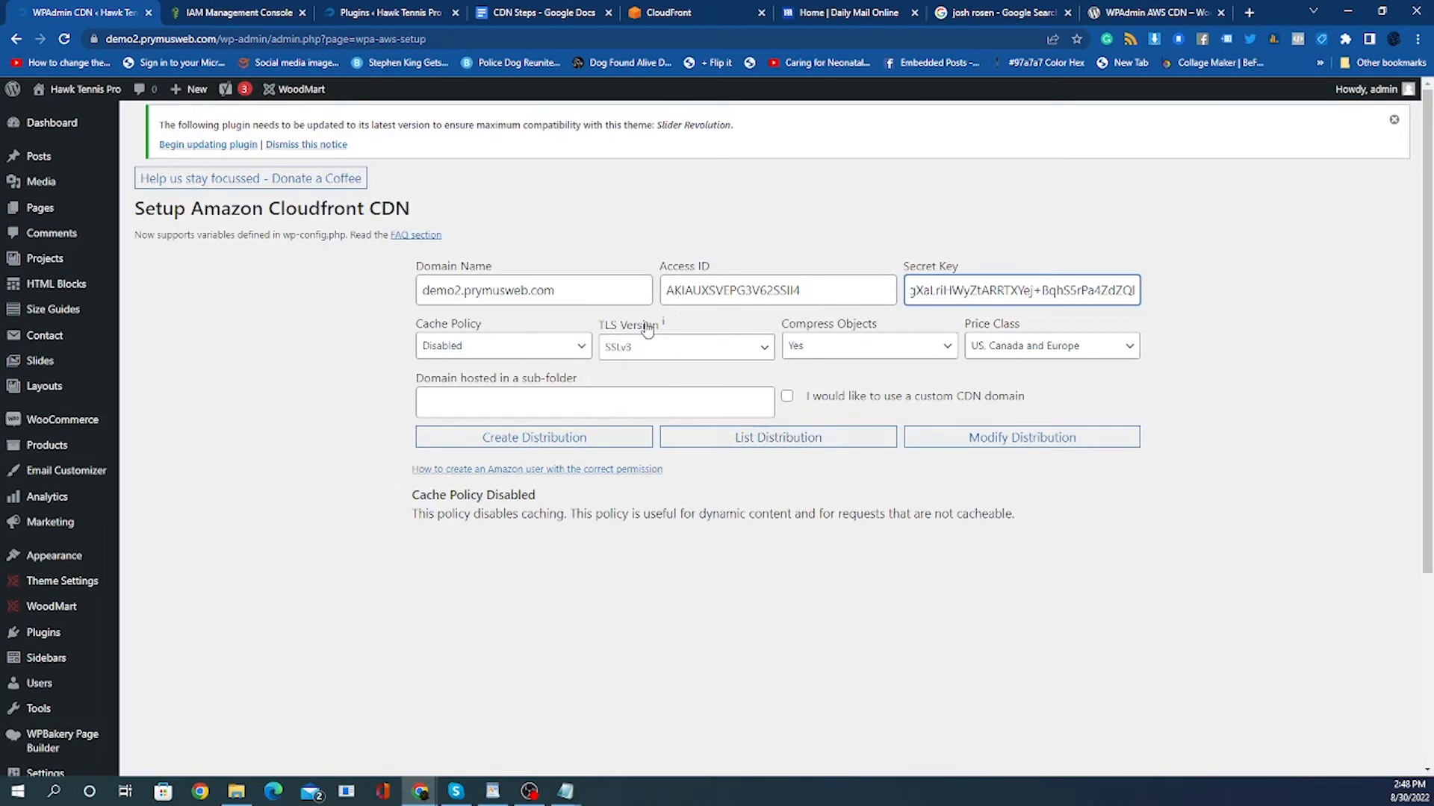
List existing distributions, then create a CloudFront distribution for demo2.prymusweb.com from the plugin.
click(754, 439)
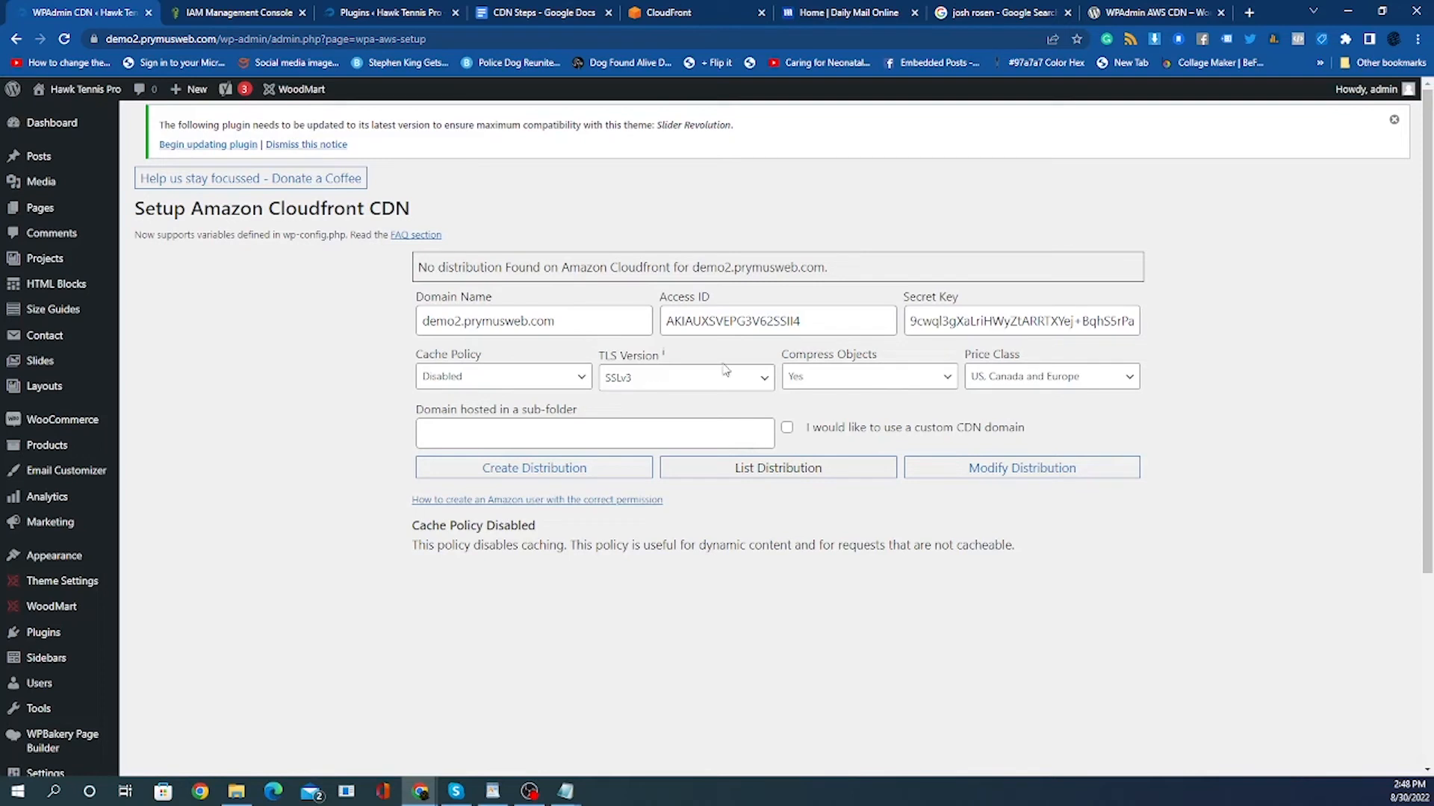
click(571, 471)
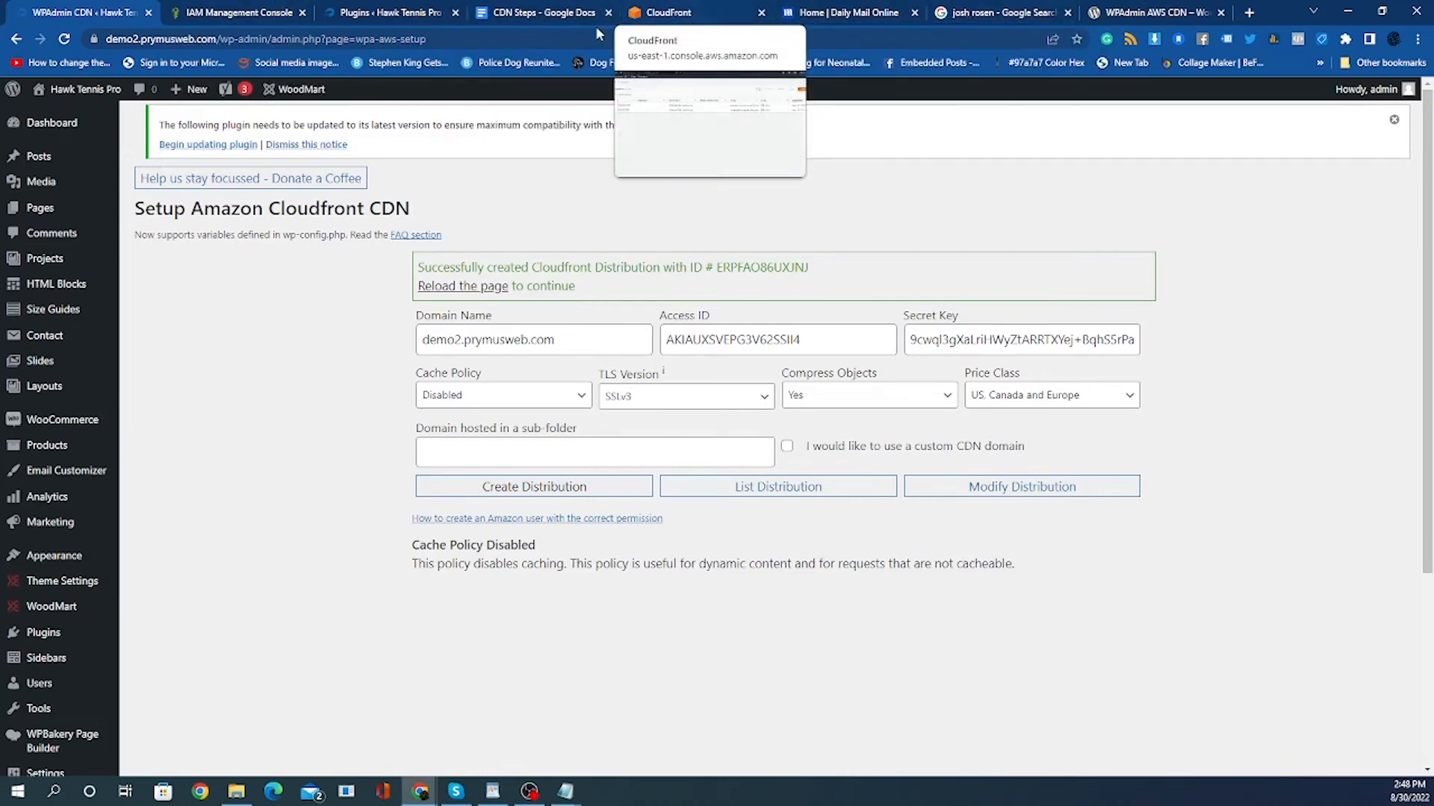
Refresh the CloudFront distributions list and examine the new distribution's details.
click(677, 12)
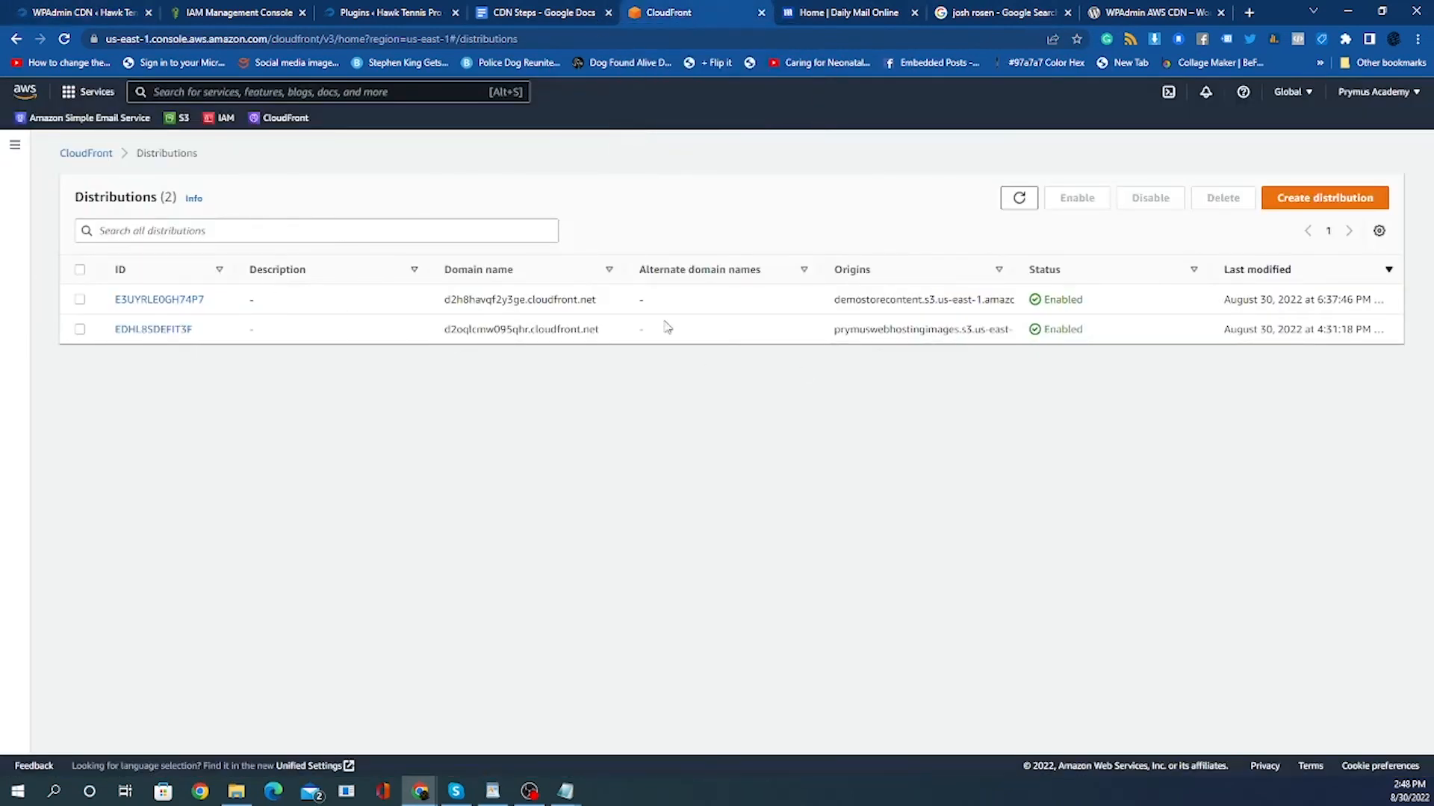
click(64, 41)
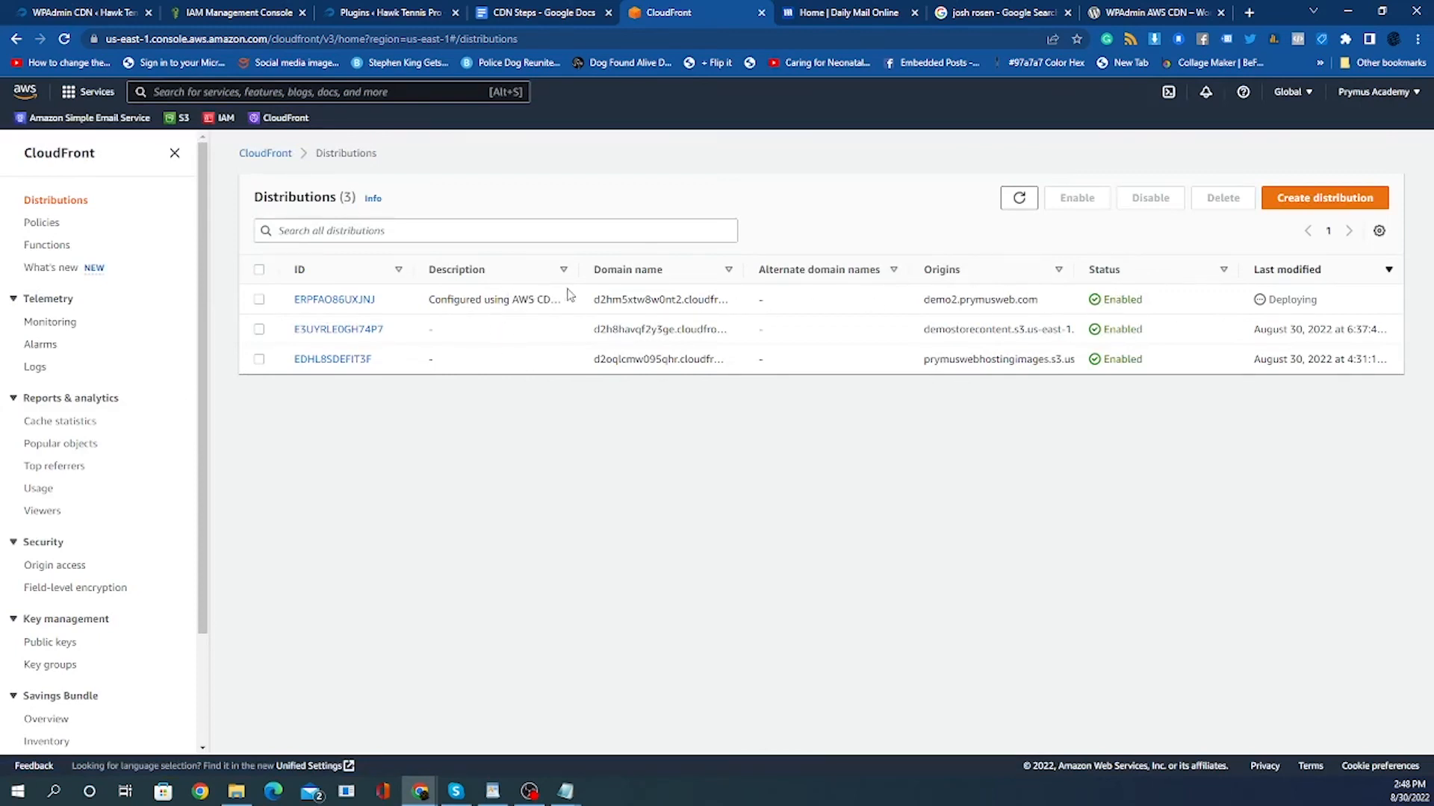
drag(580, 270, 728, 270)
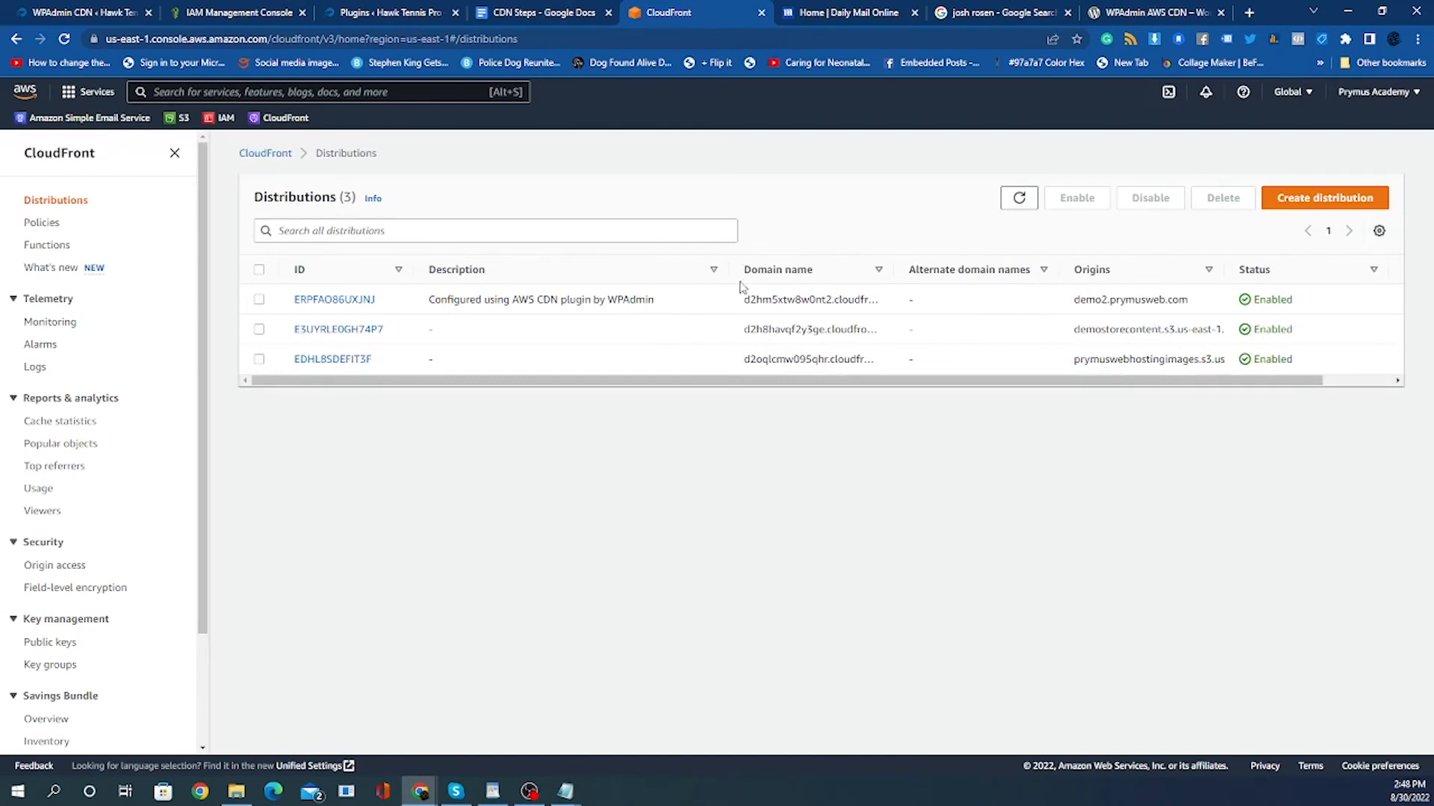
drag(729, 270, 643, 280)
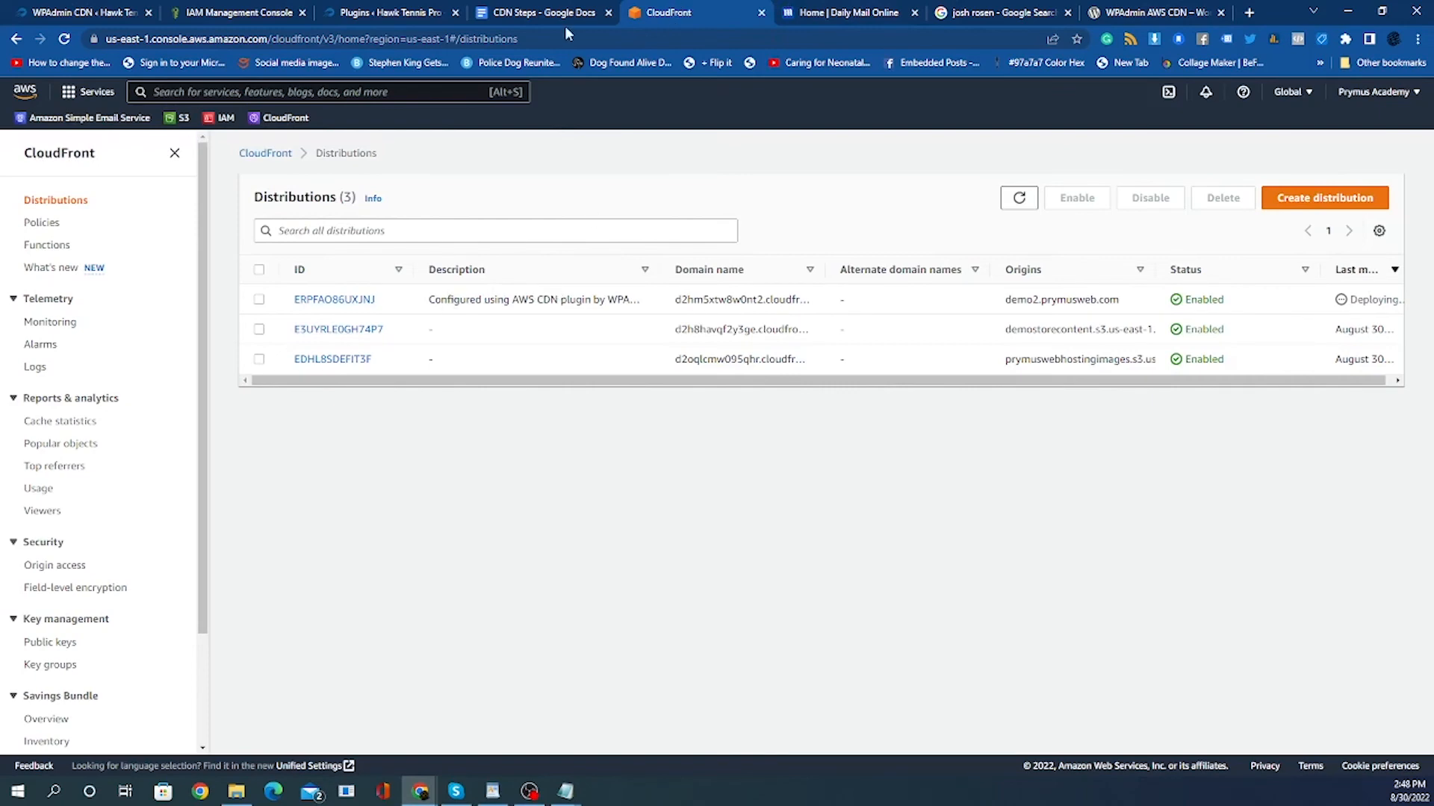
Return to the plugin page and reload it to continue to the CloudFront CDN configuration.
click(87, 15)
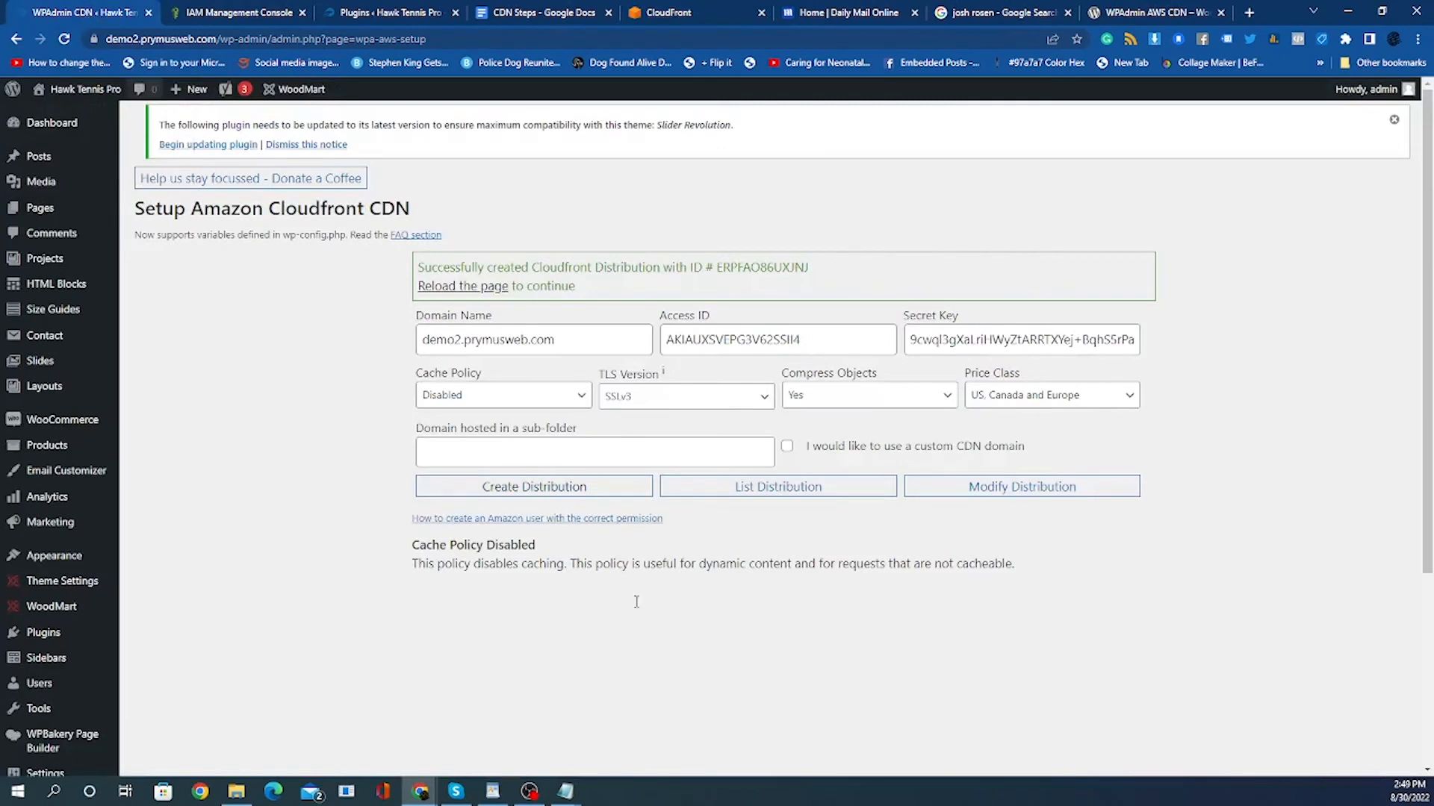
click(459, 289)
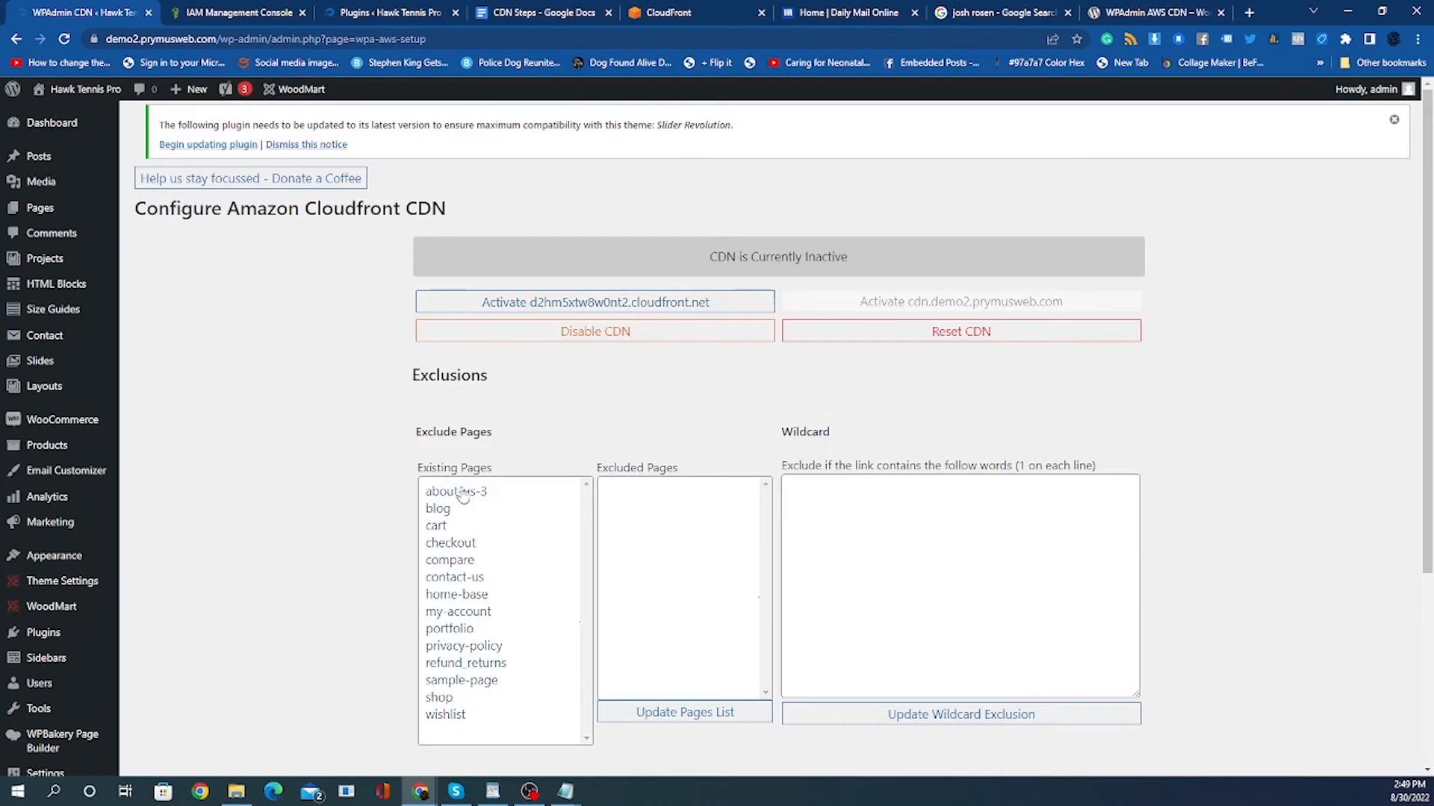
scroll(494, 553, down, 2)
scroll(494, 552, down, 1)
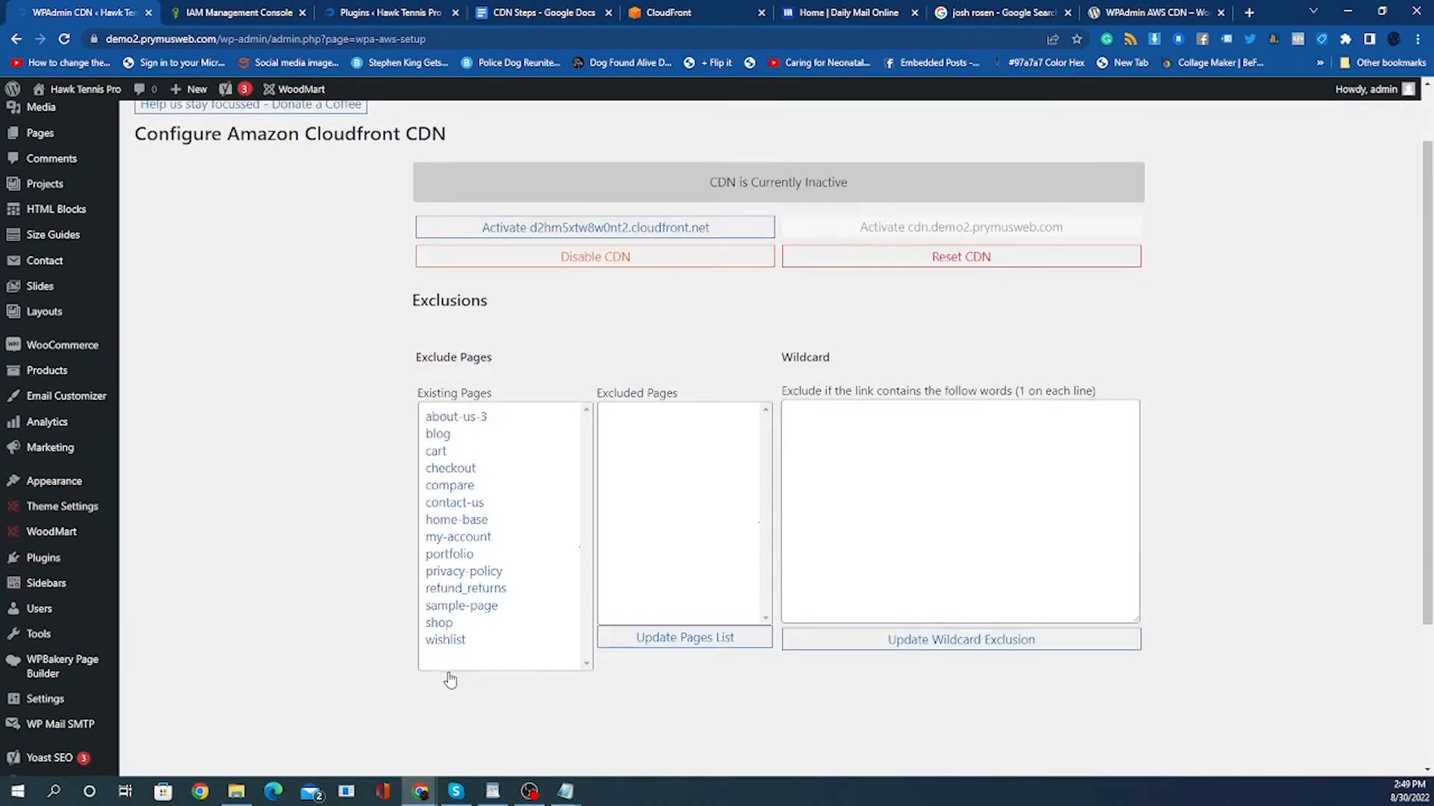
Move about-us-3, blog and cart into the excluded pages list, then move them back to existing pages.
double_click(439, 424)
double_click(439, 425)
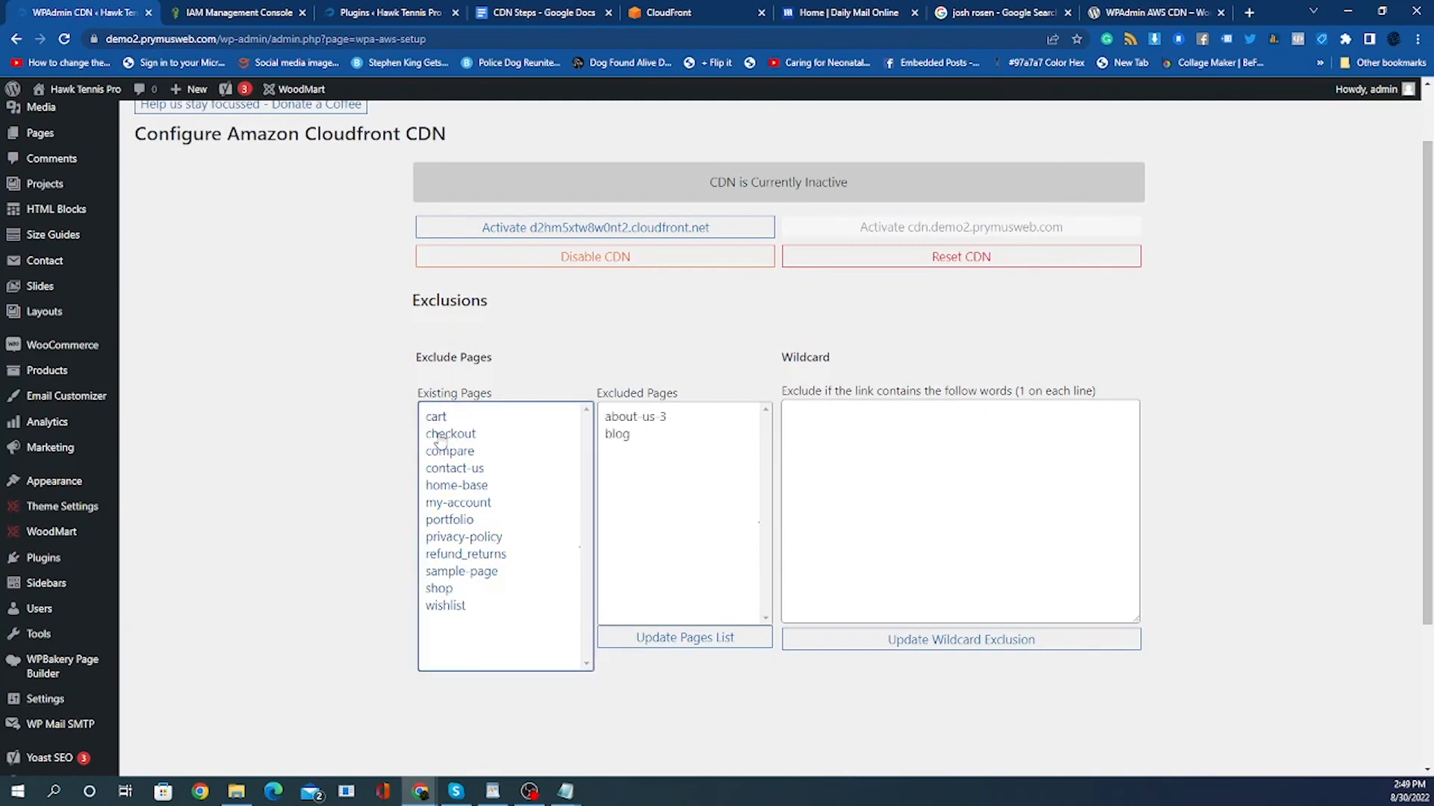
click(439, 424)
double_click(439, 424)
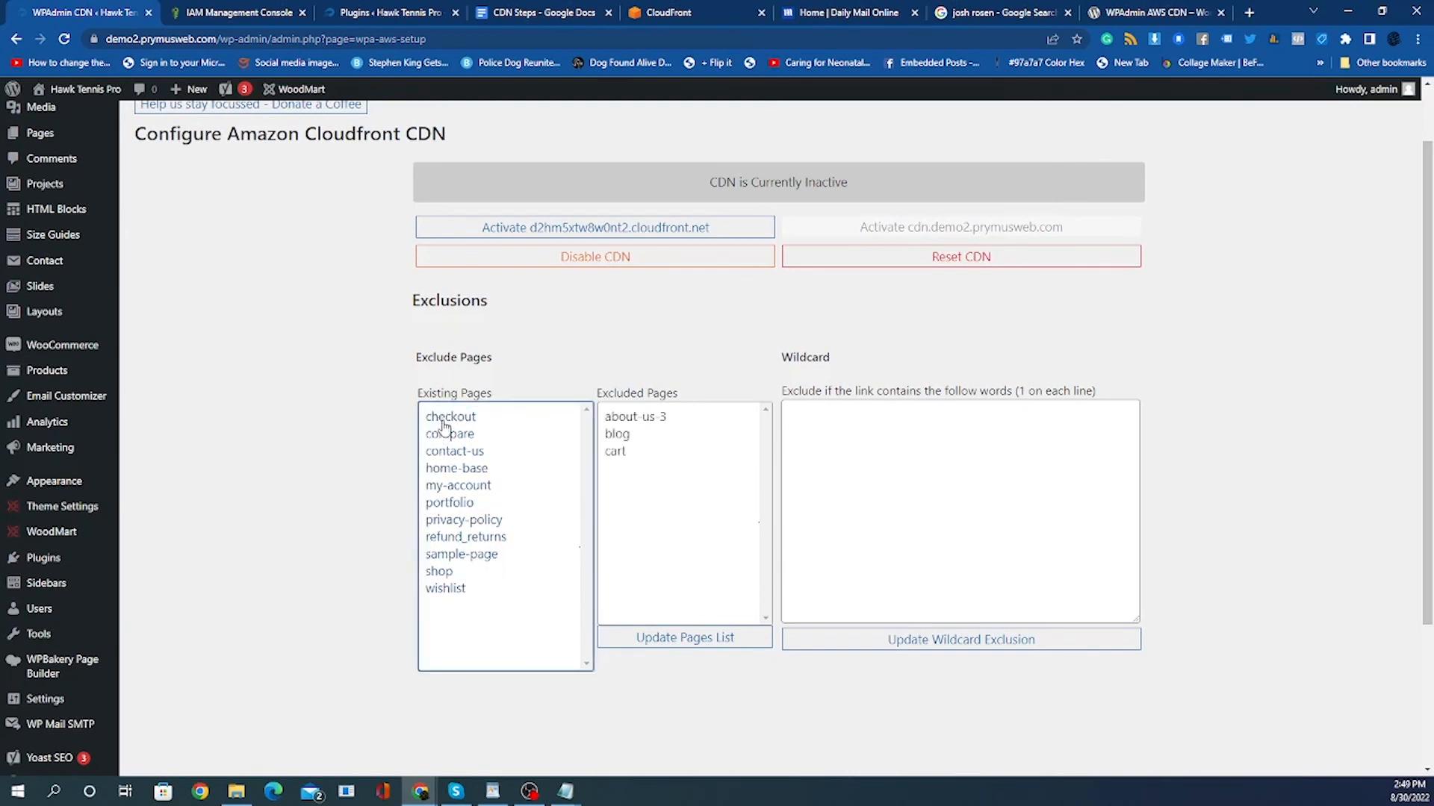
double_click(612, 454)
double_click(614, 433)
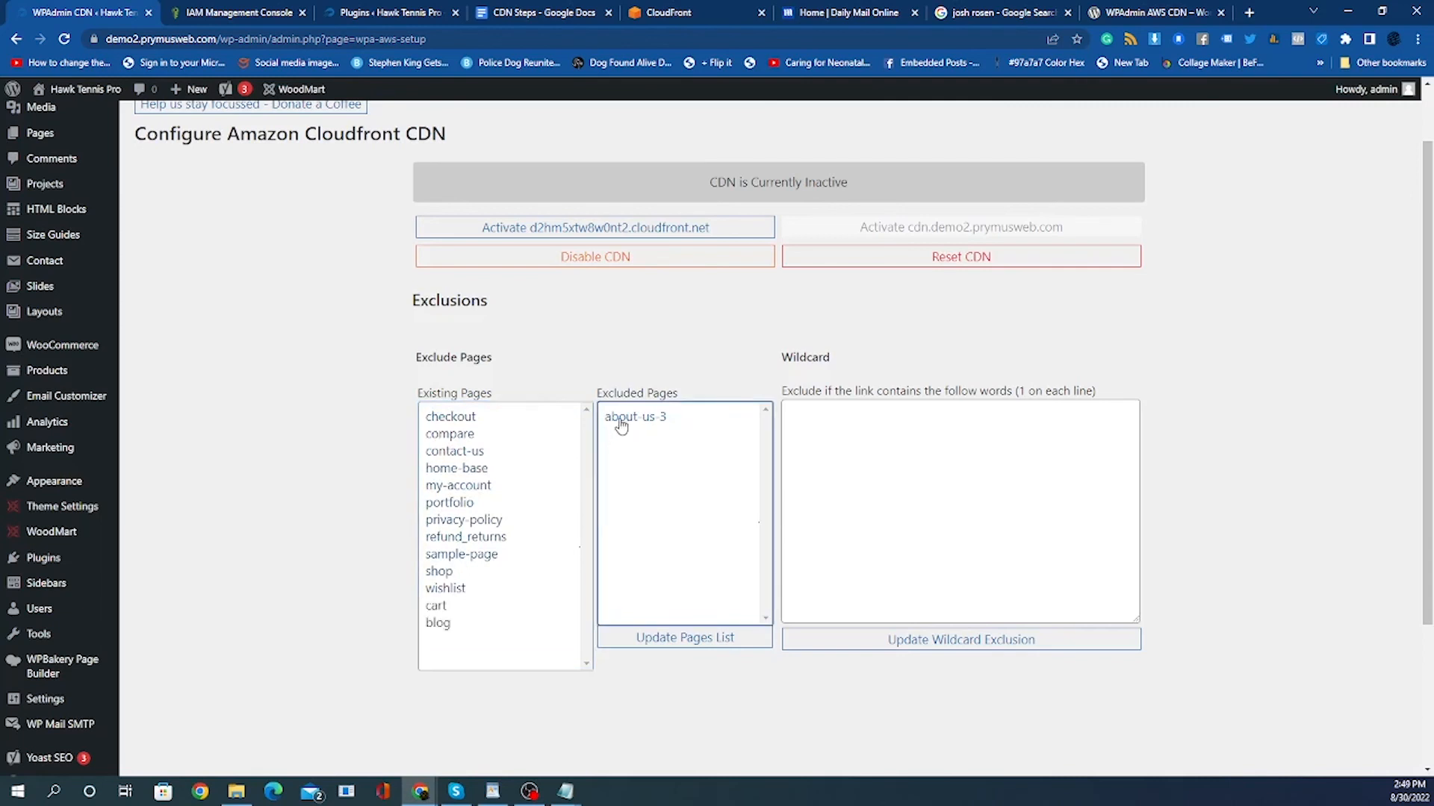
double_click(621, 417)
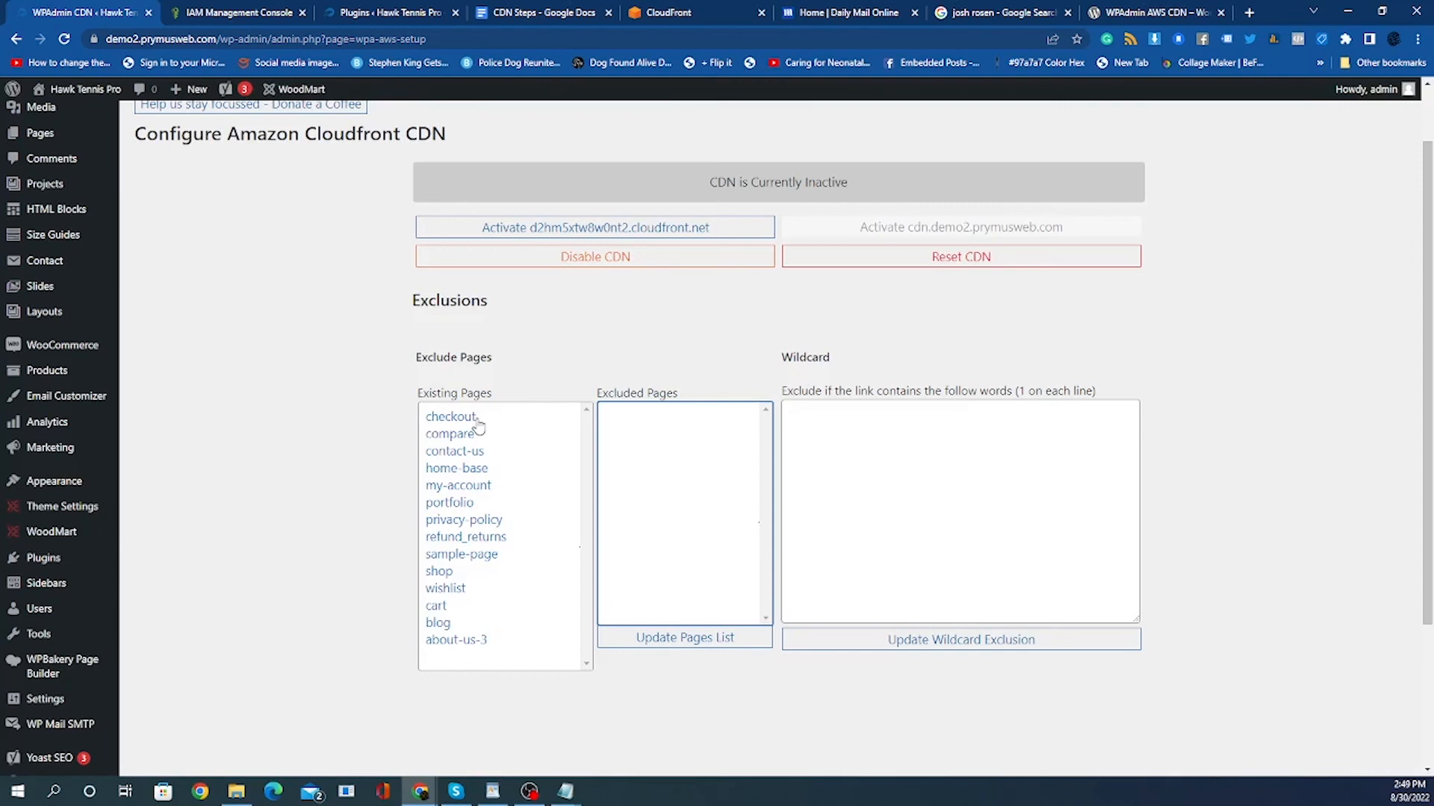
Try to activate the d2hm5xtw8w0nt2.cloudfront.net CDN, reloading the plugin page and retrying.
click(622, 232)
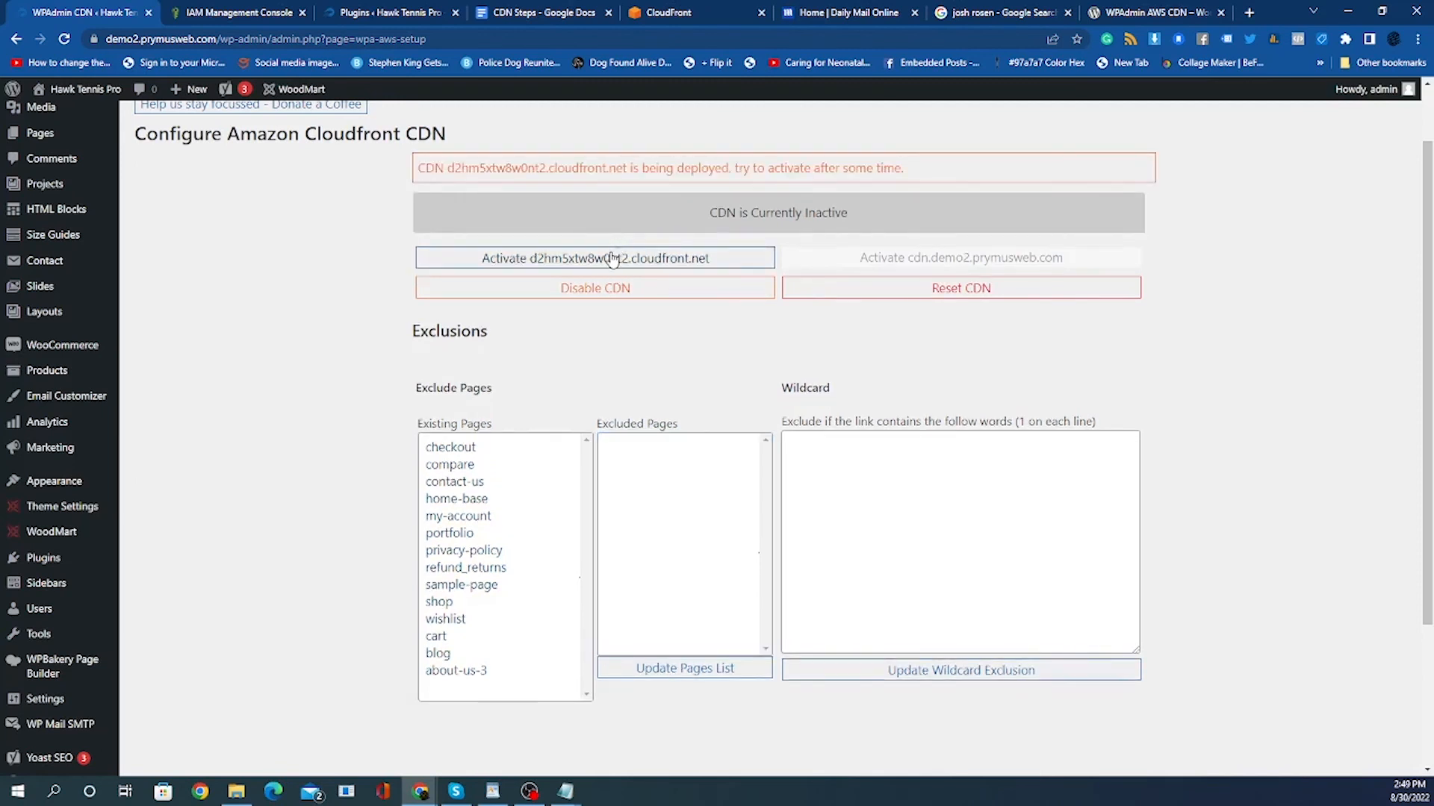
drag(420, 169, 1080, 179)
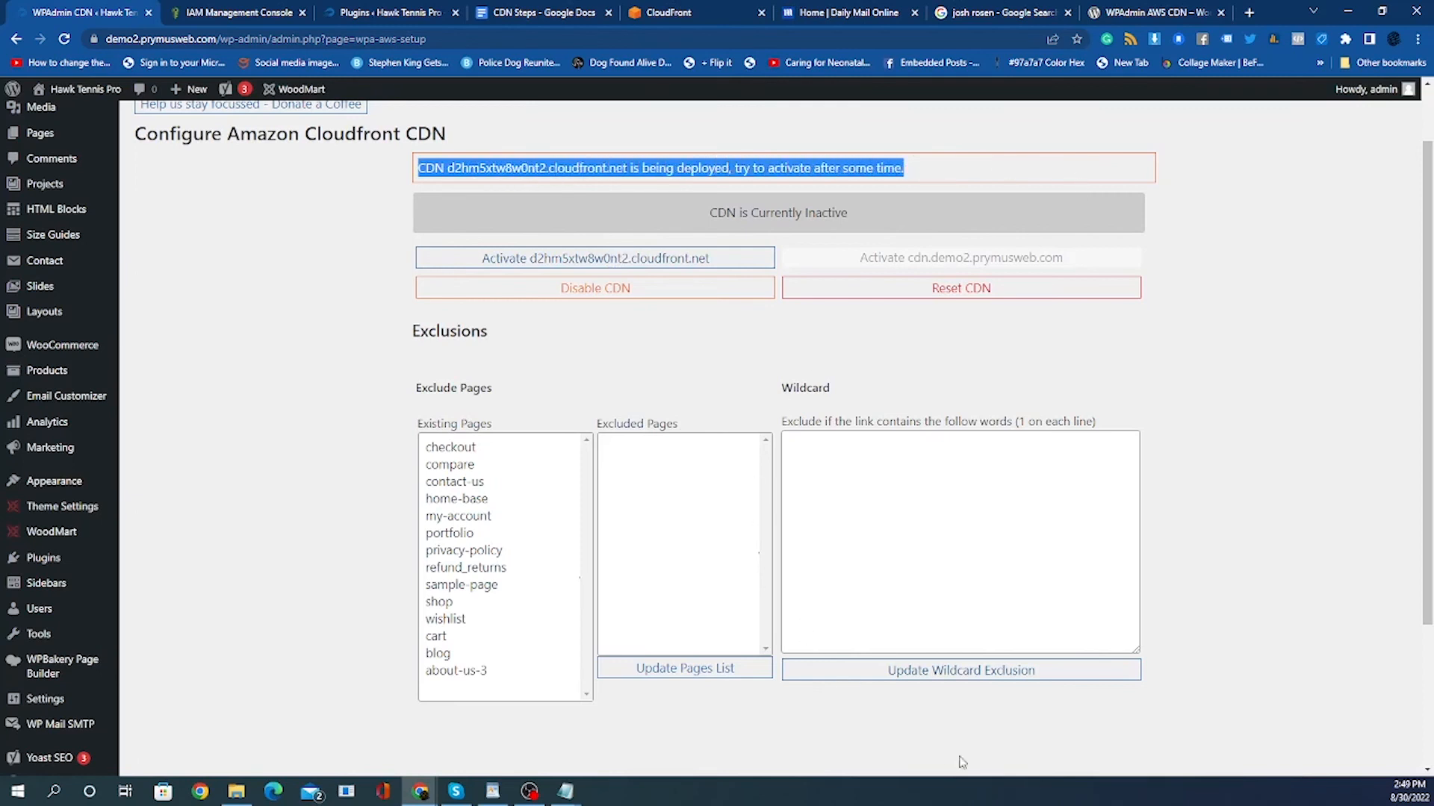
click(265, 14)
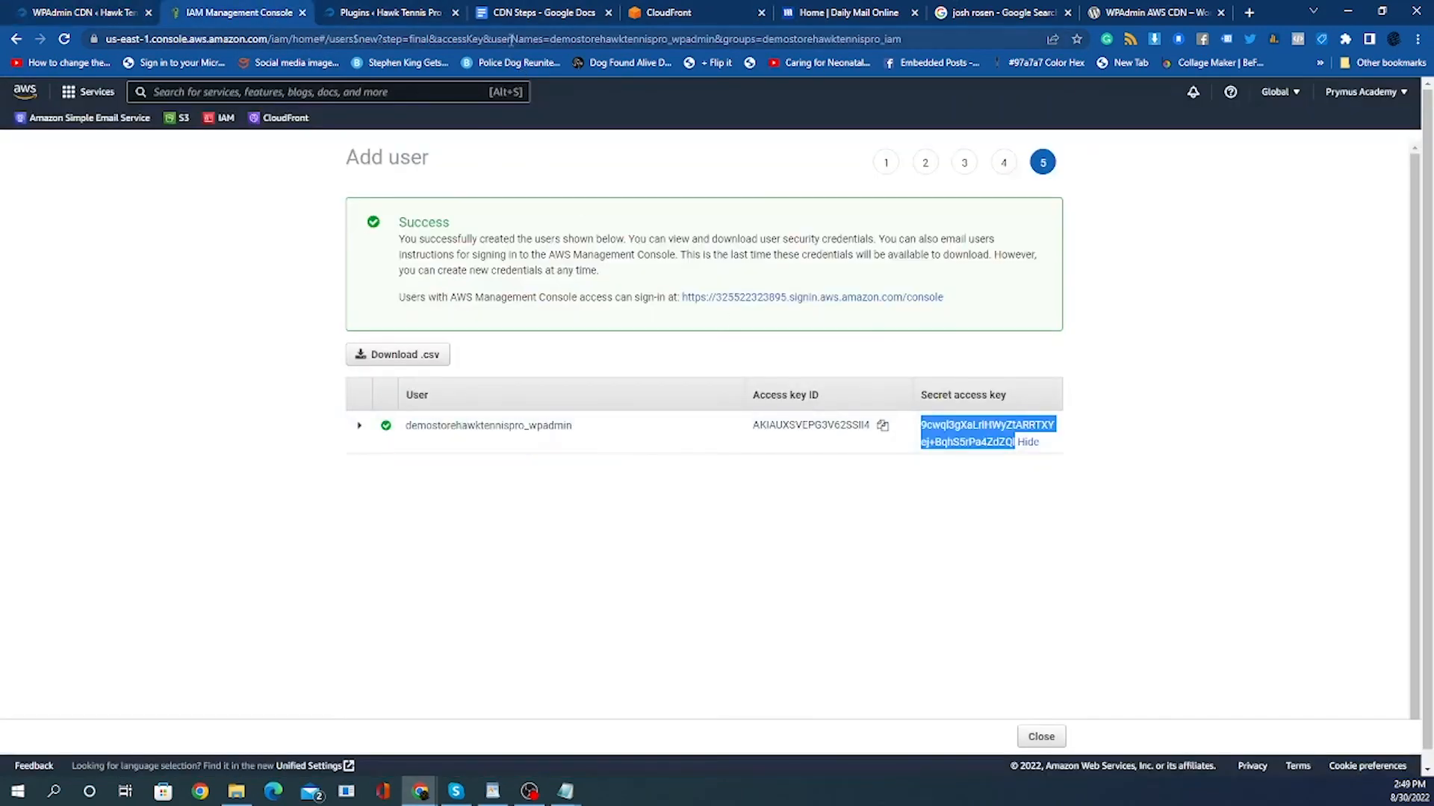
click(679, 17)
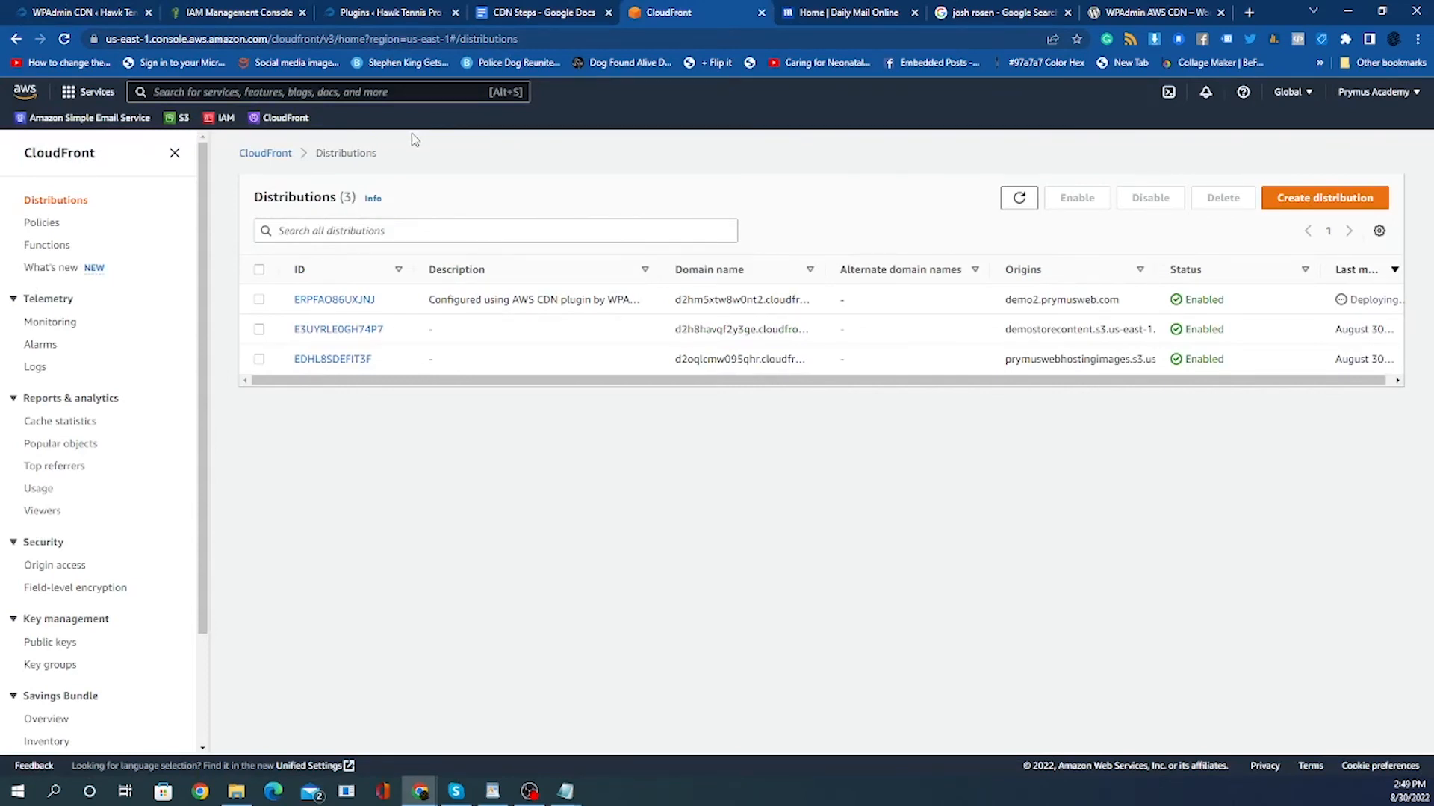
click(349, 19)
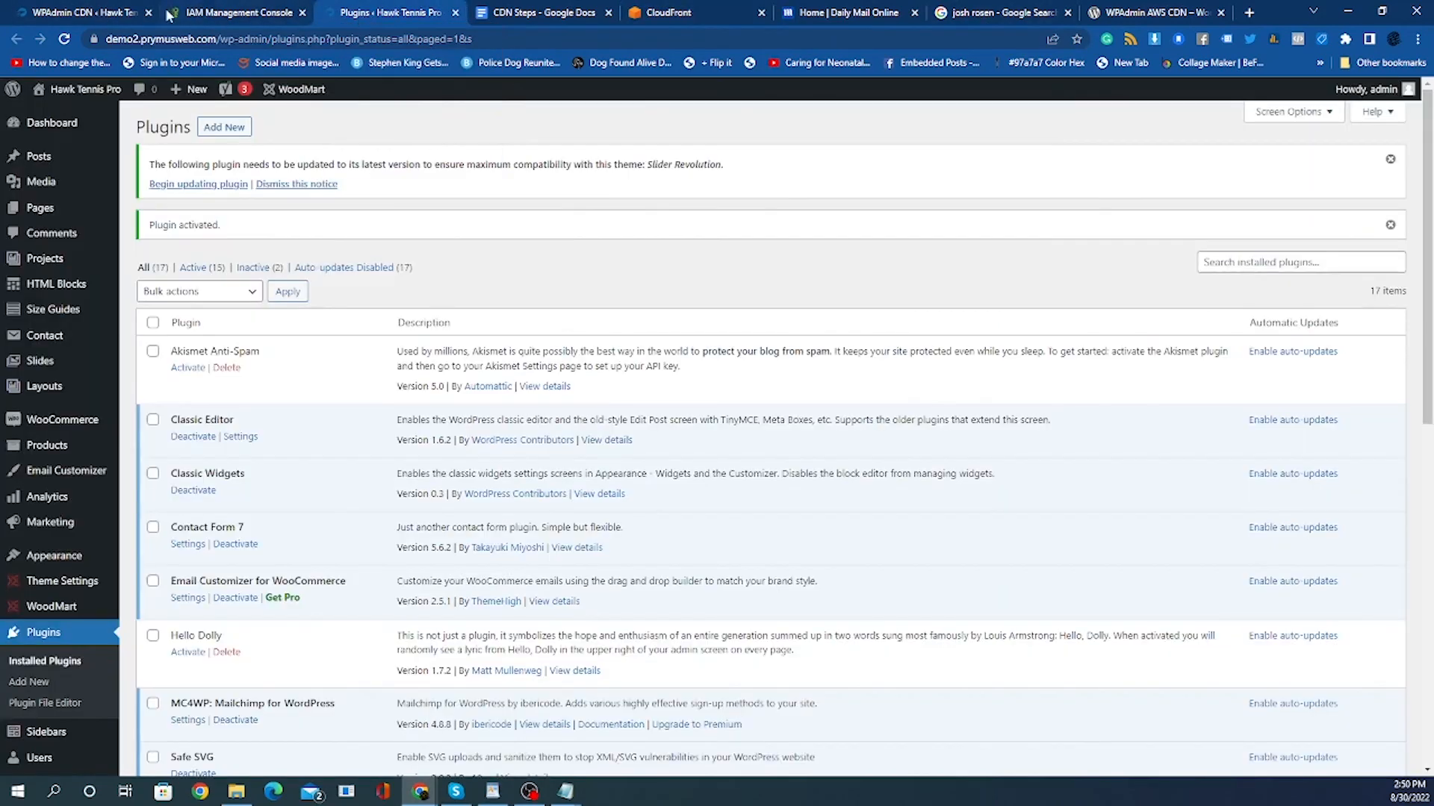
click(86, 13)
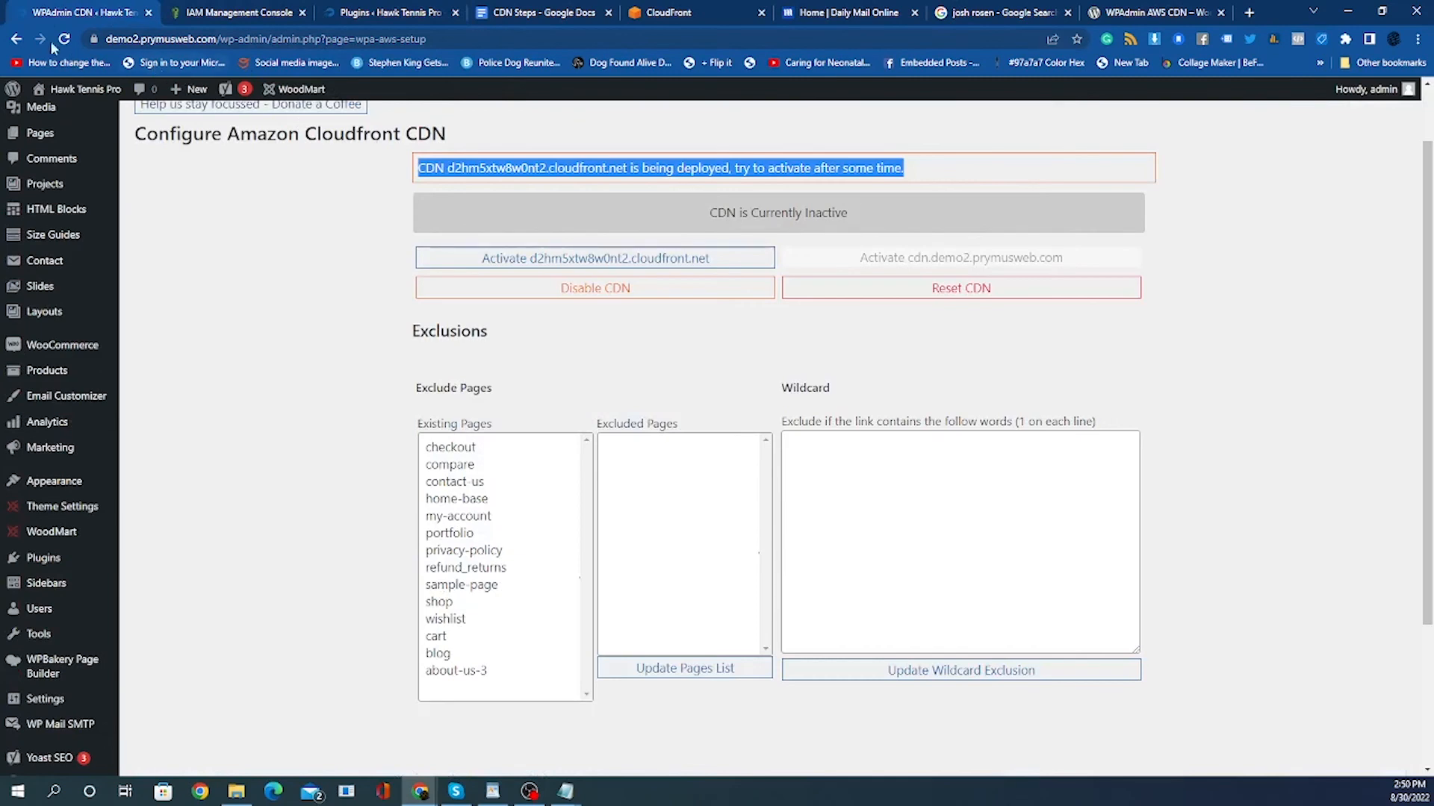
click(65, 39)
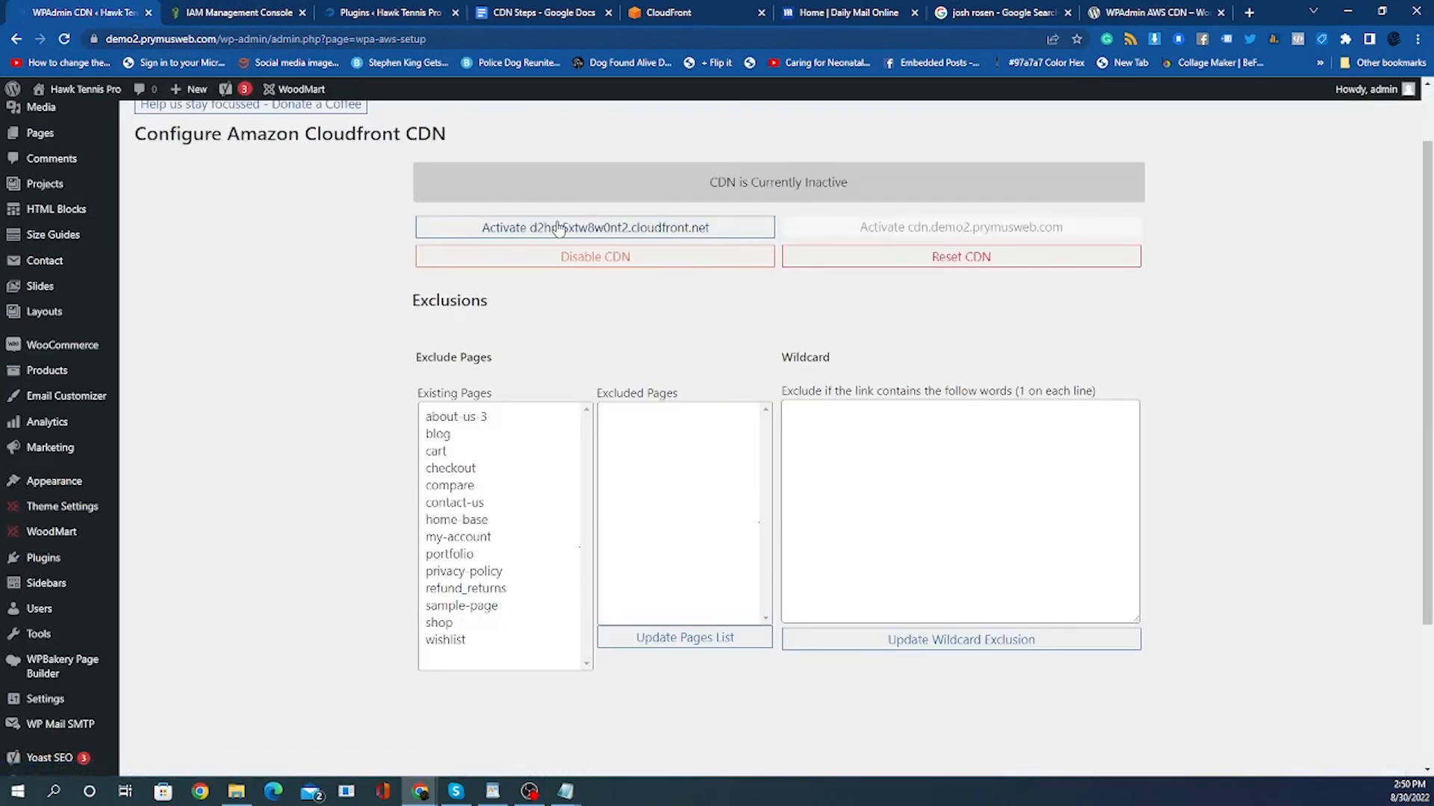
click(558, 228)
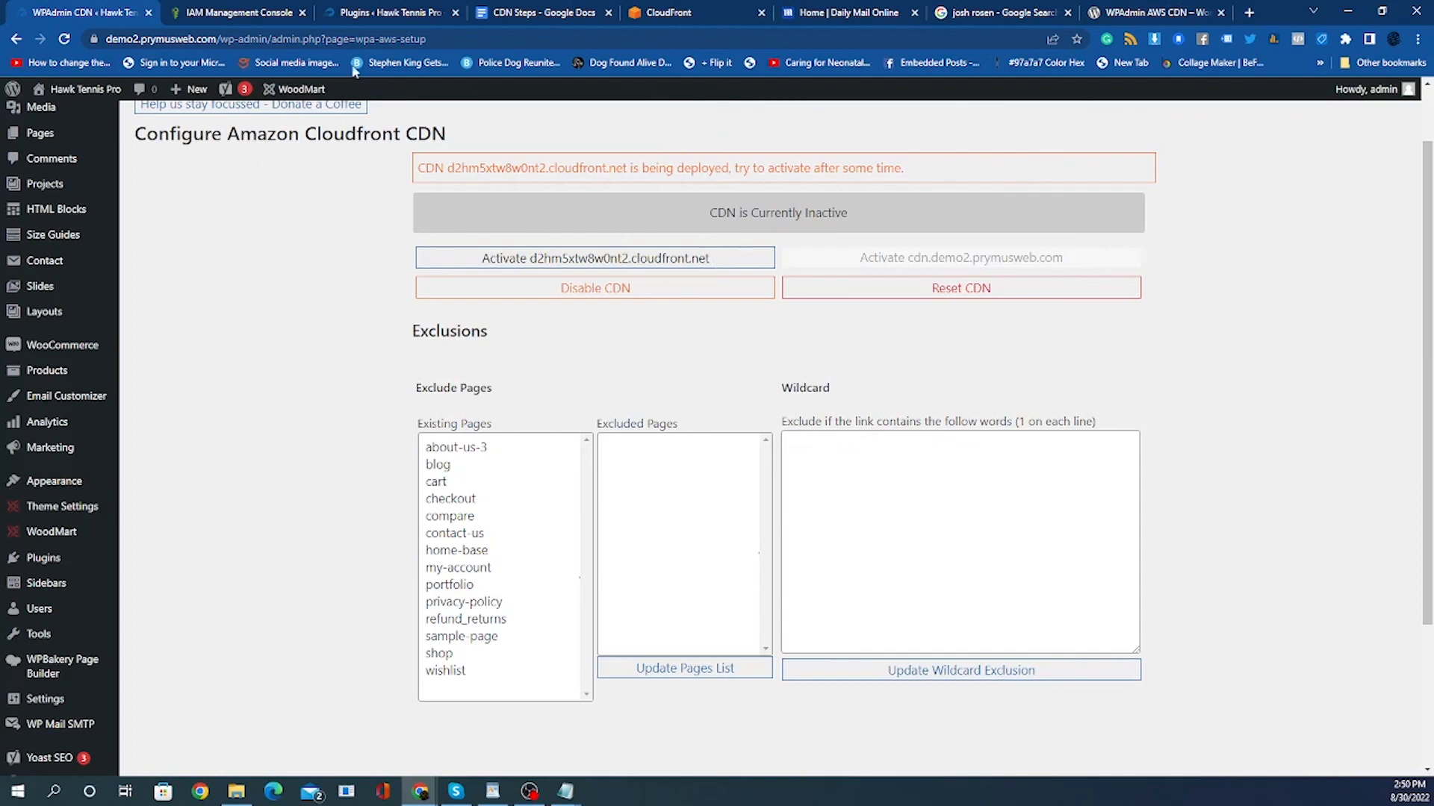
Open the storefront home page, copy the banner image's address and paste it into a new tab.
click(70, 117)
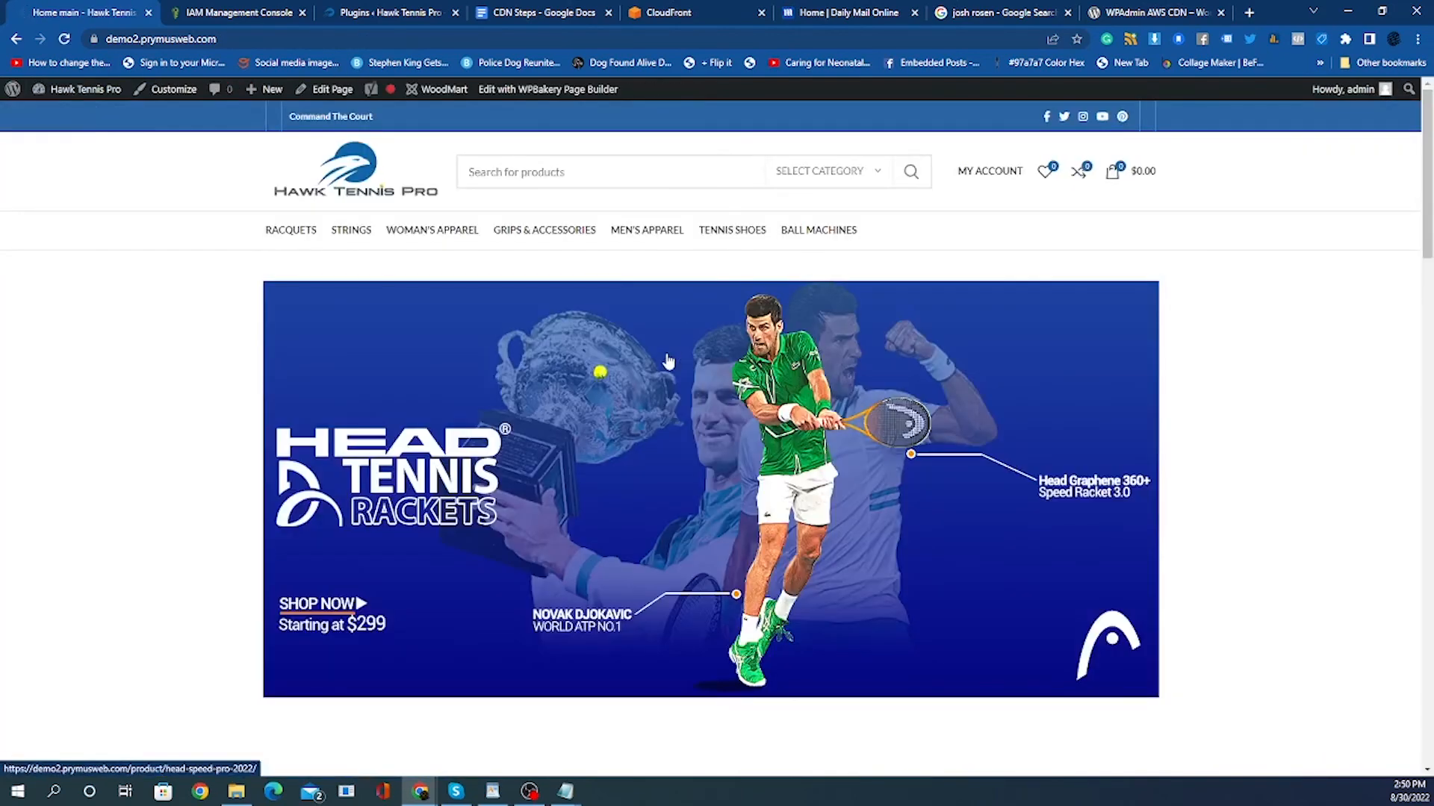
right_click(666, 354)
click(776, 547)
click(1249, 12)
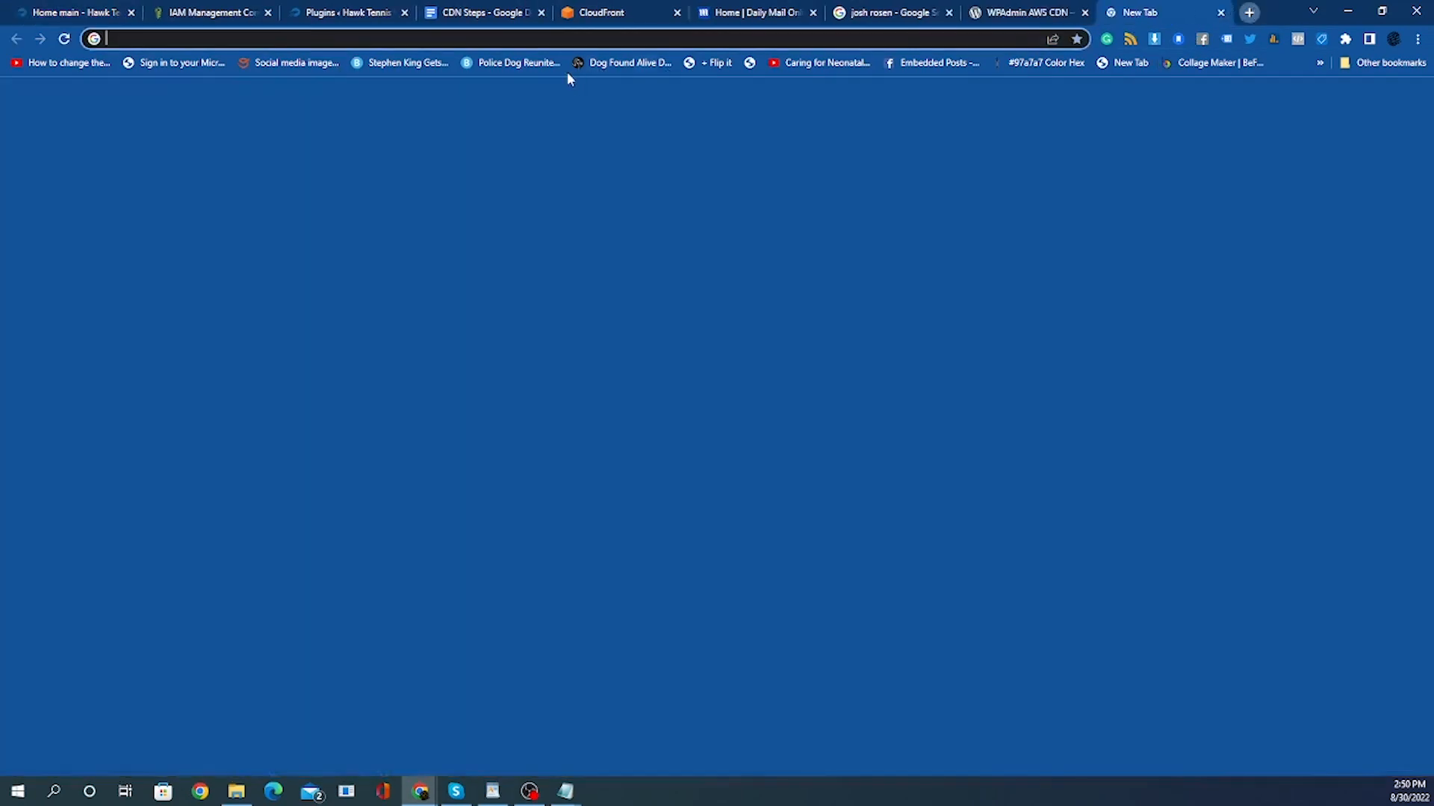
right_click(539, 38)
click(592, 136)
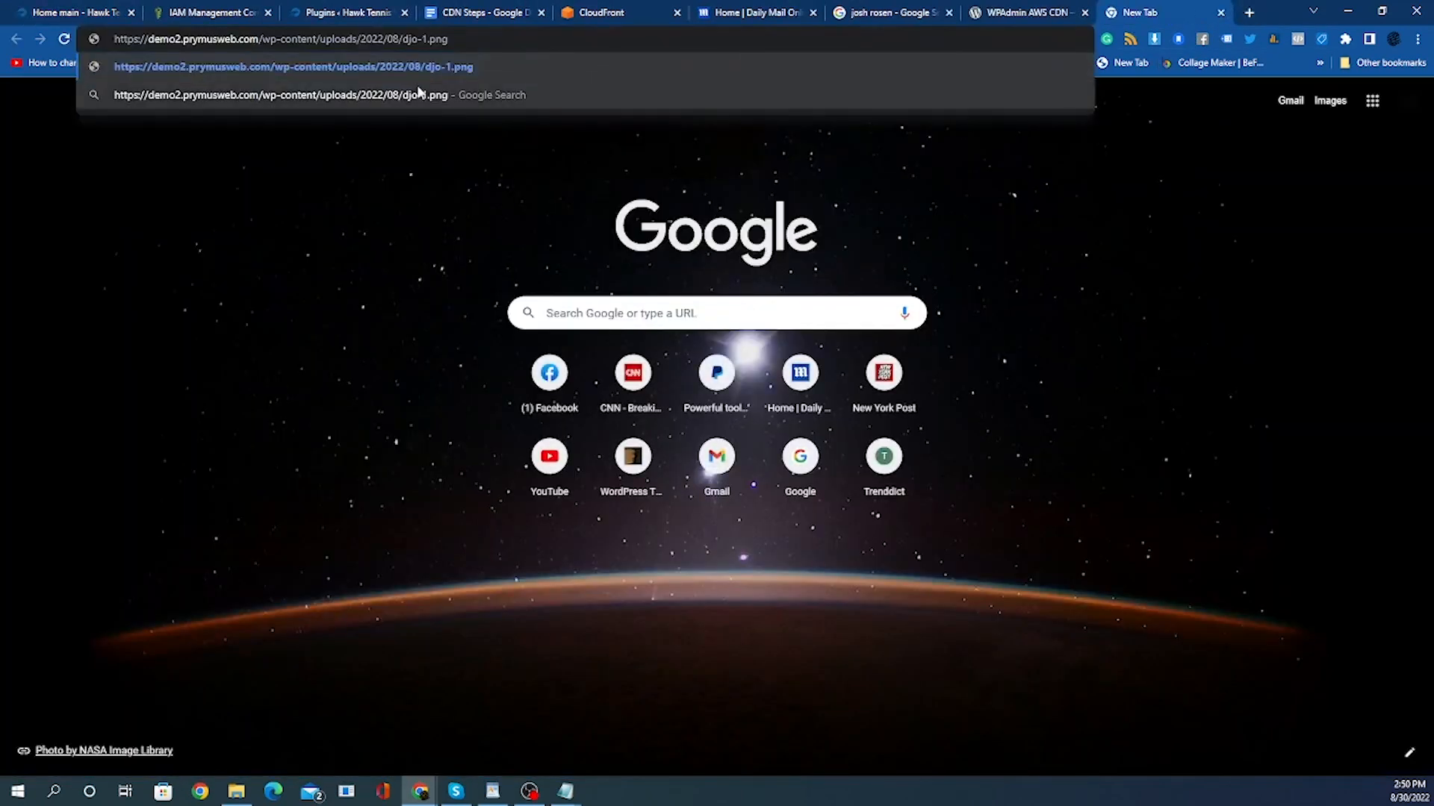
click(1029, 15)
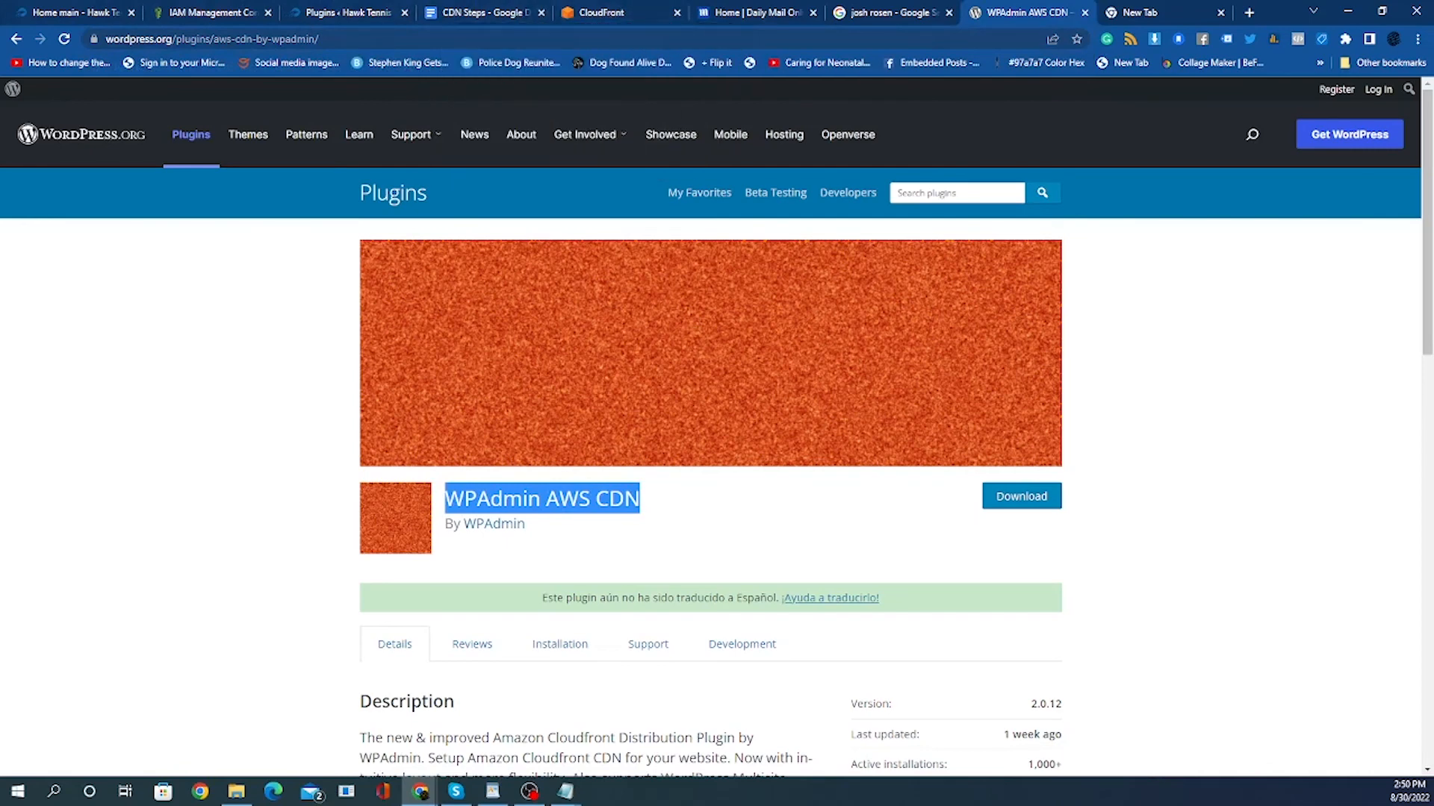
Activate the d2hm5xtw8w0nt2.cloudfront.net CDN in the plugin and reload the page.
key(ctrl+1)
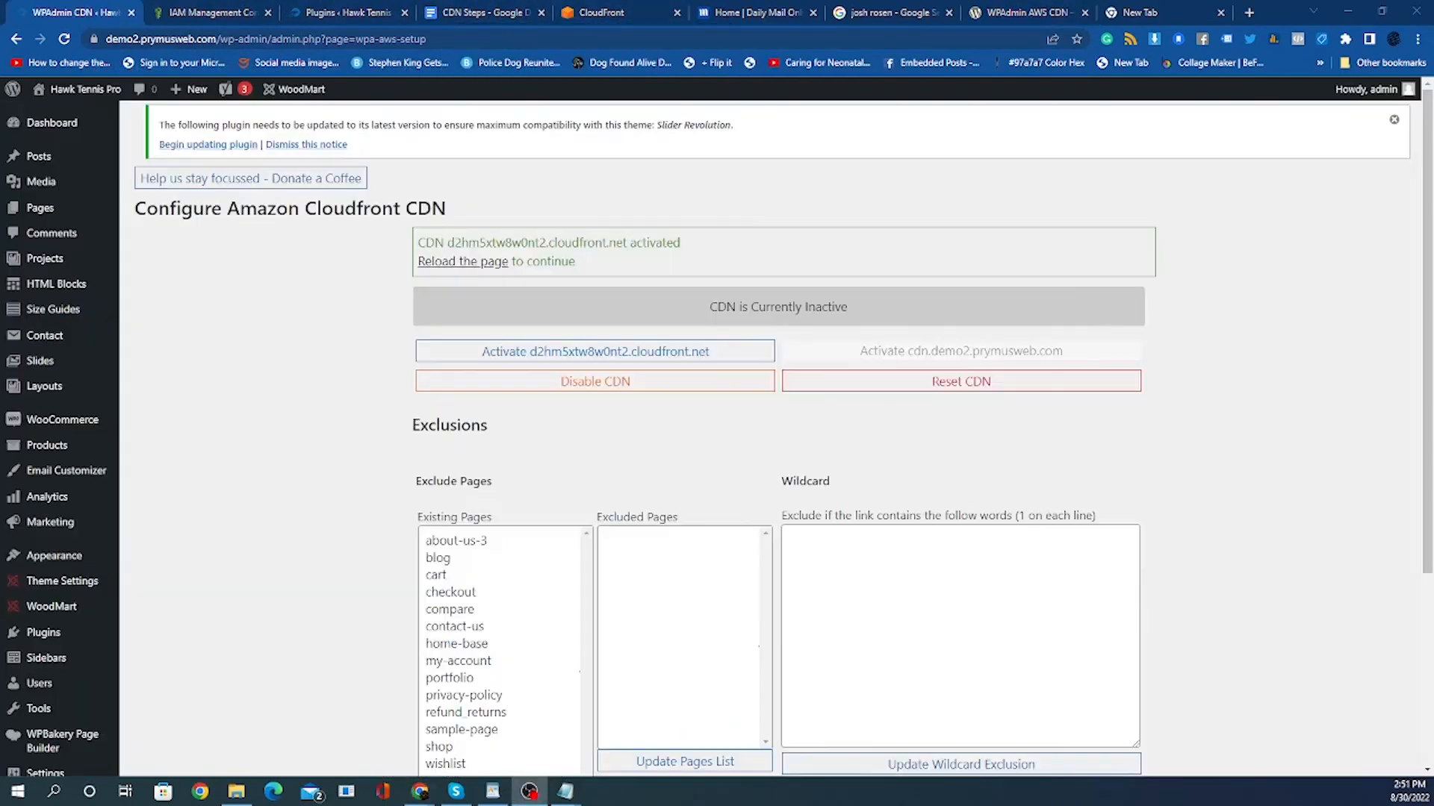
click(276, 494)
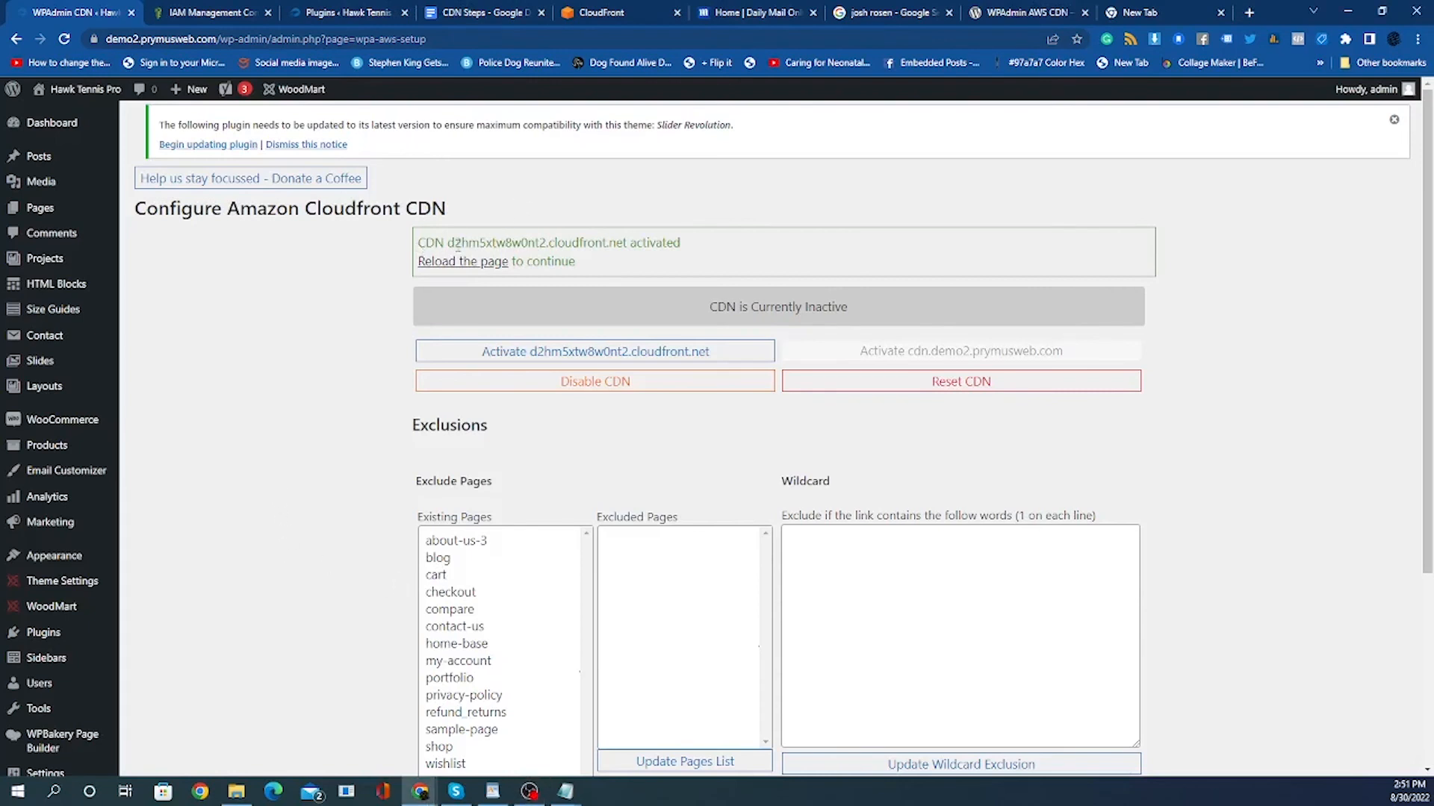
click(540, 357)
drag(430, 238, 812, 247)
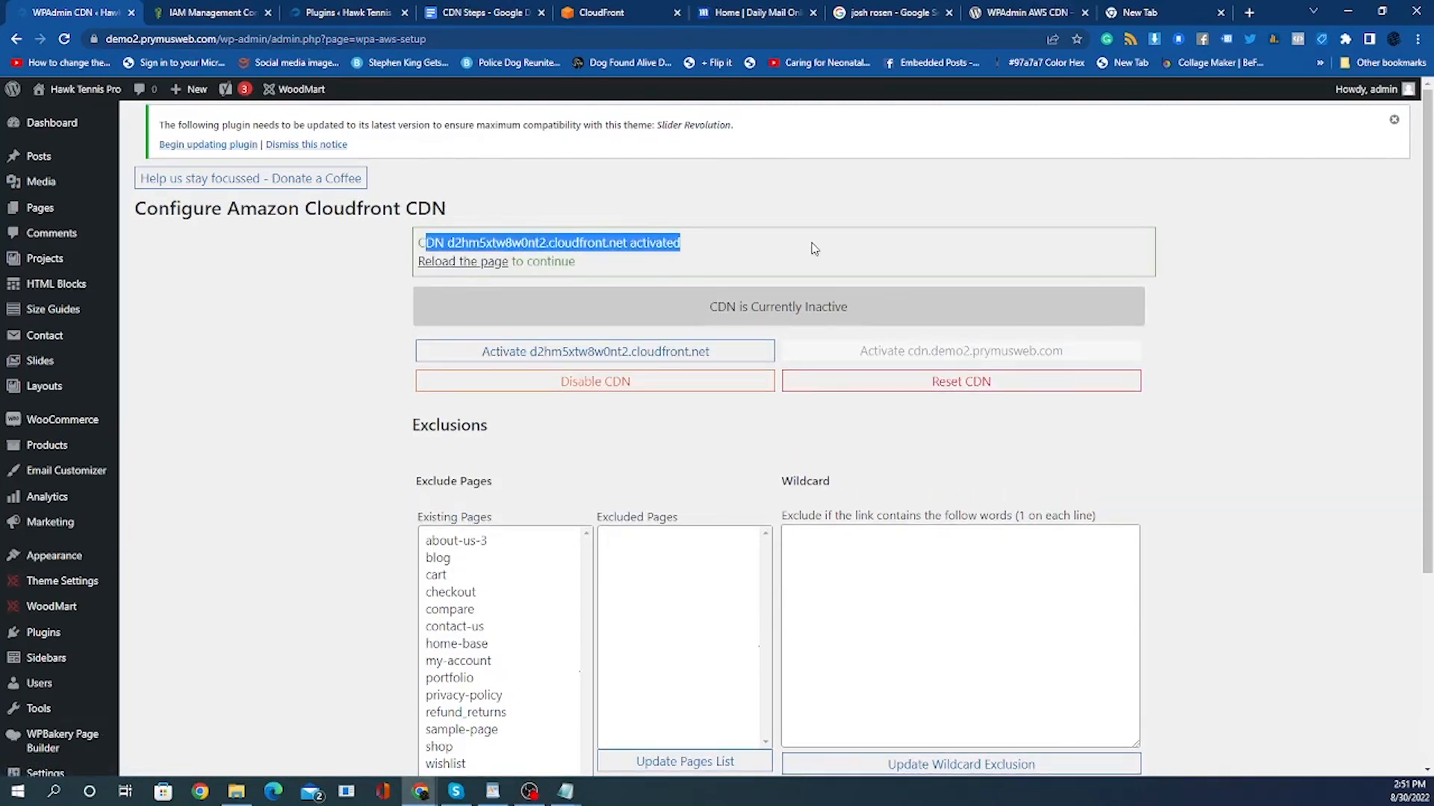
click(799, 251)
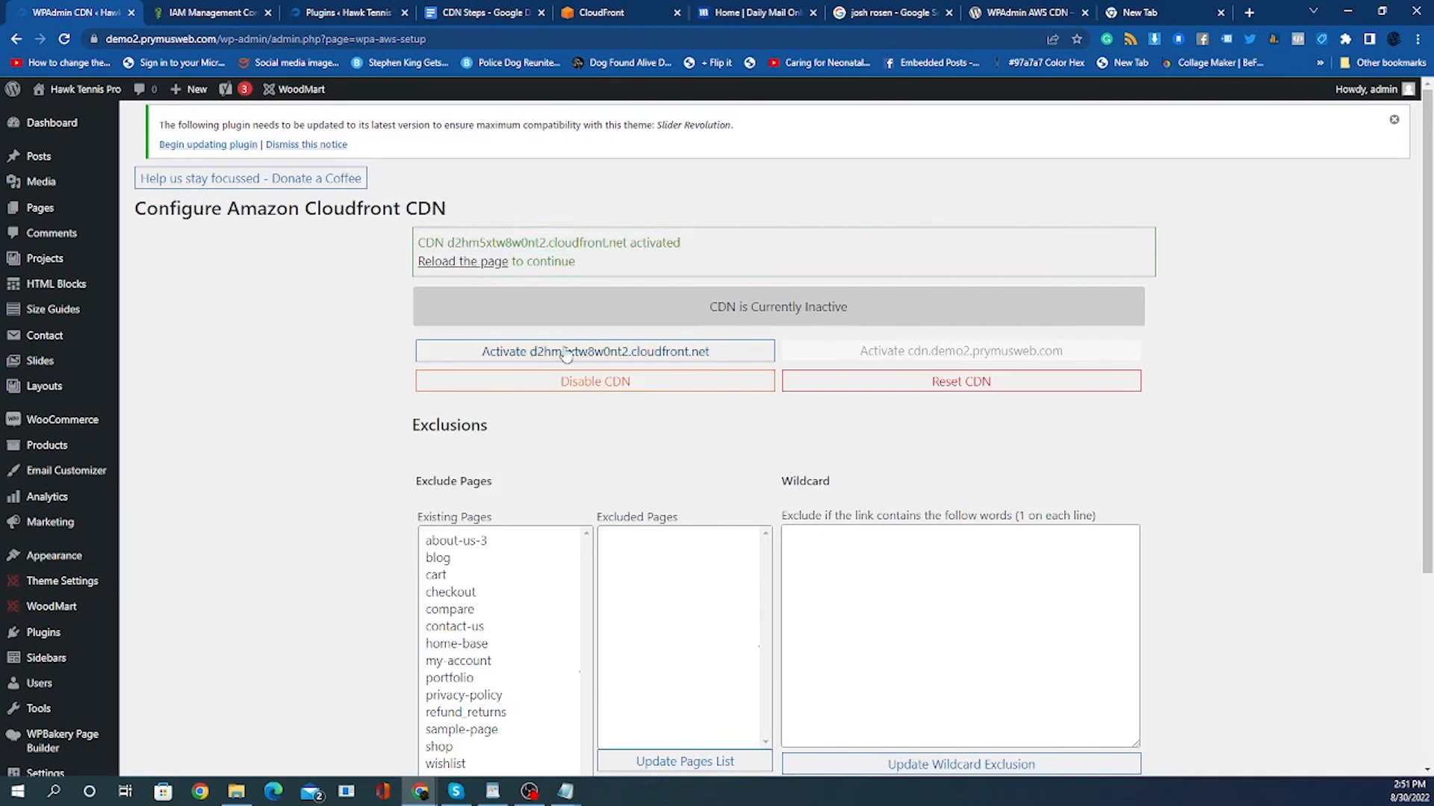
click(472, 265)
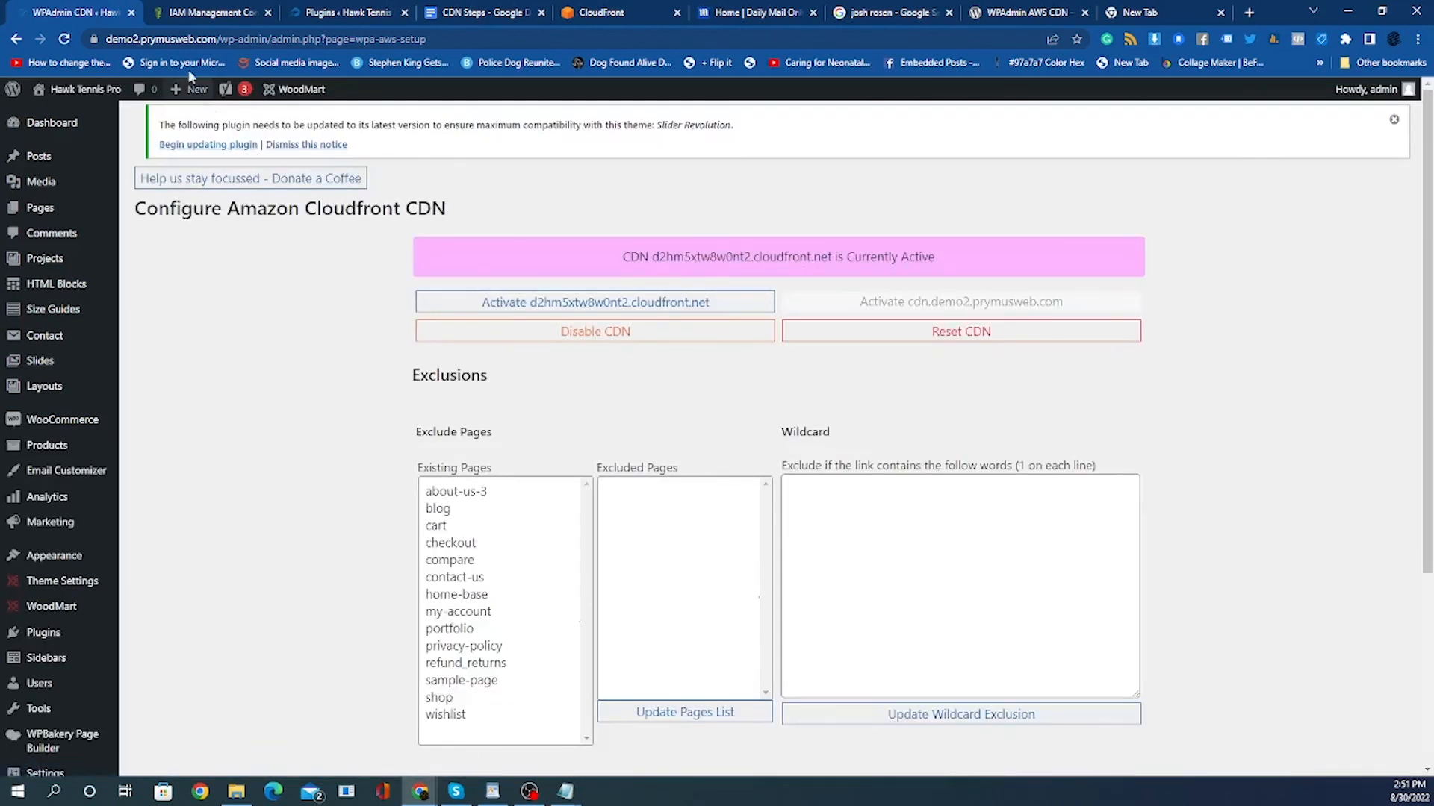
Reload the storefront, copy the banner image address into a new tab to inspect its CloudFront URL, then close that tab.
mouse_move(76, 90)
click(66, 117)
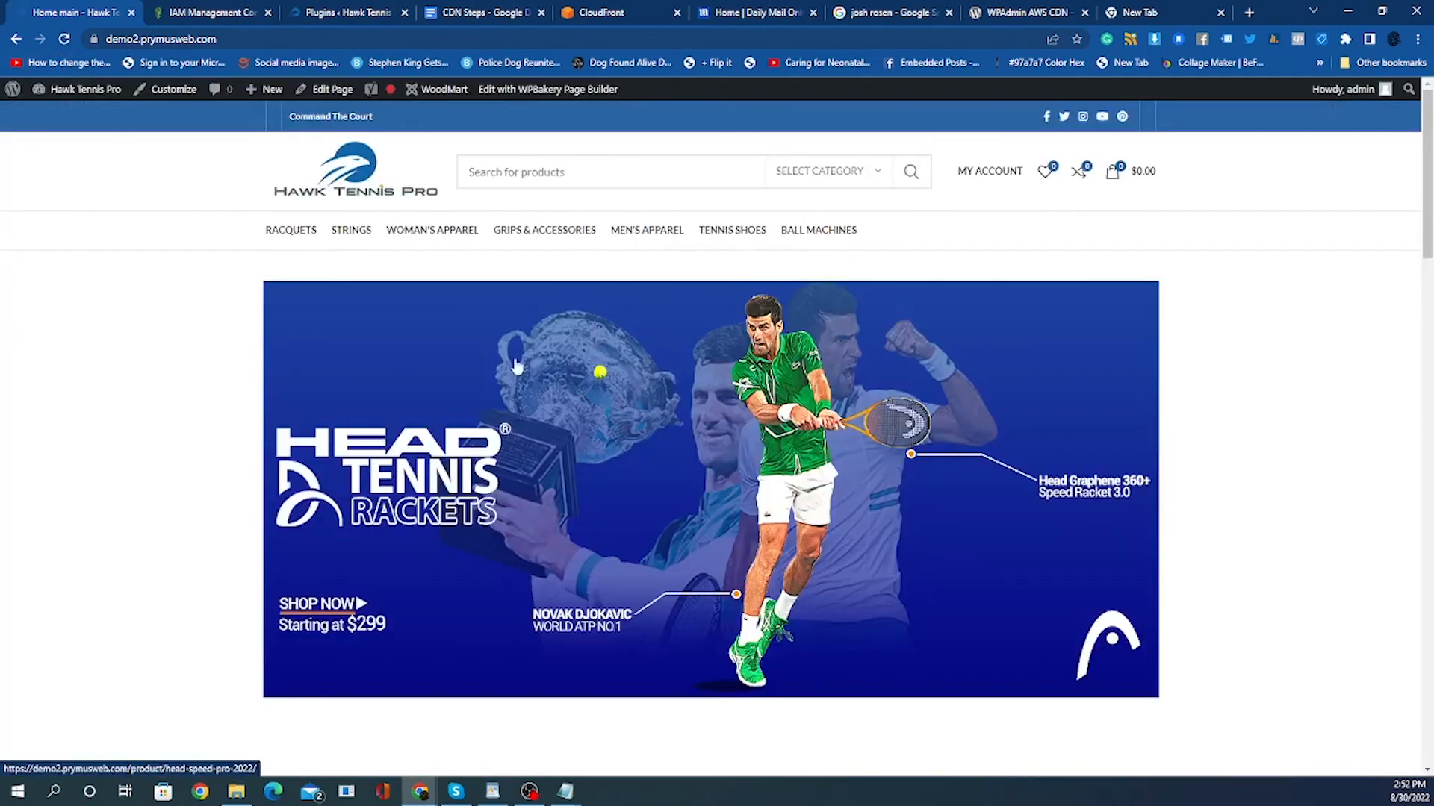
right_click(513, 351)
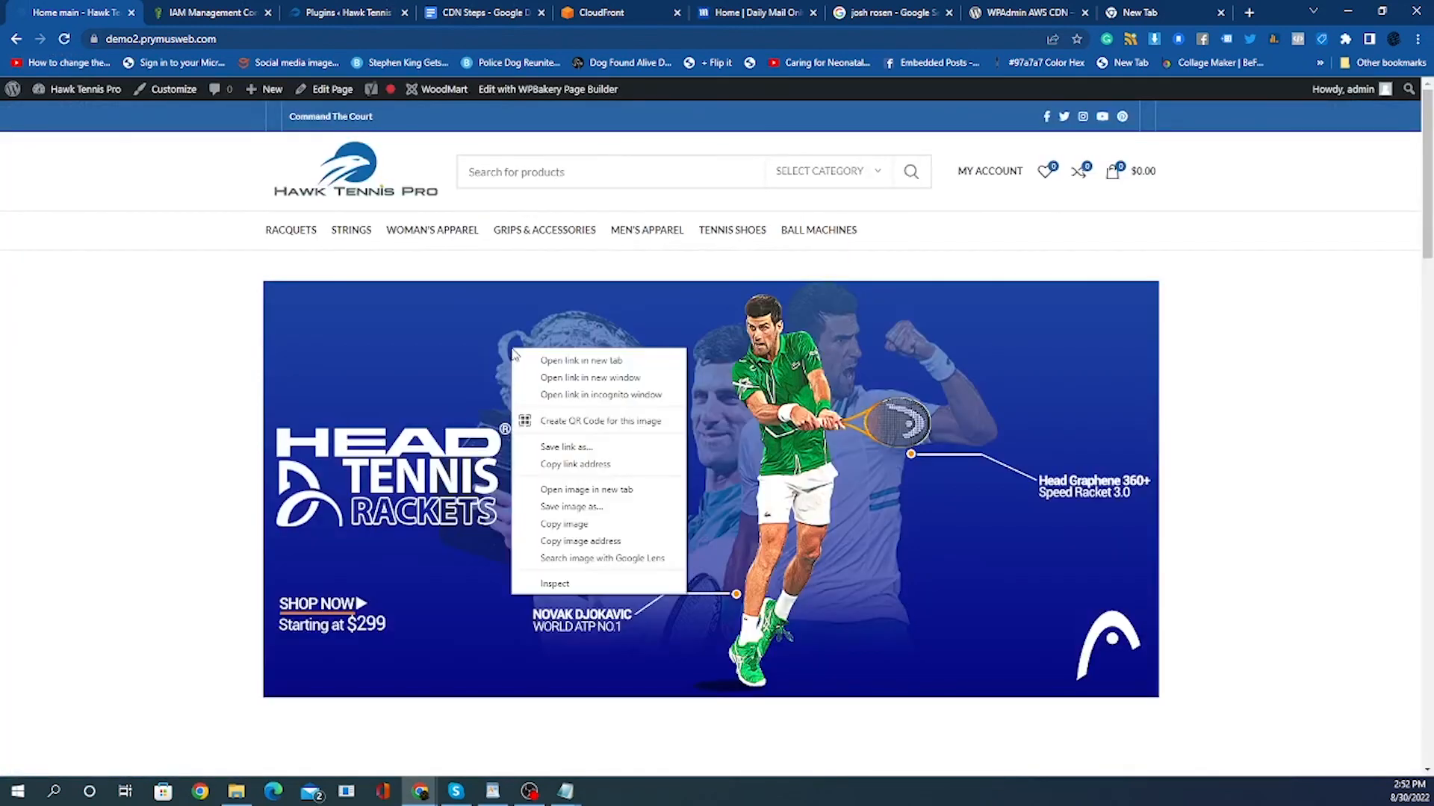
click(579, 540)
click(1157, 12)
right_click(263, 37)
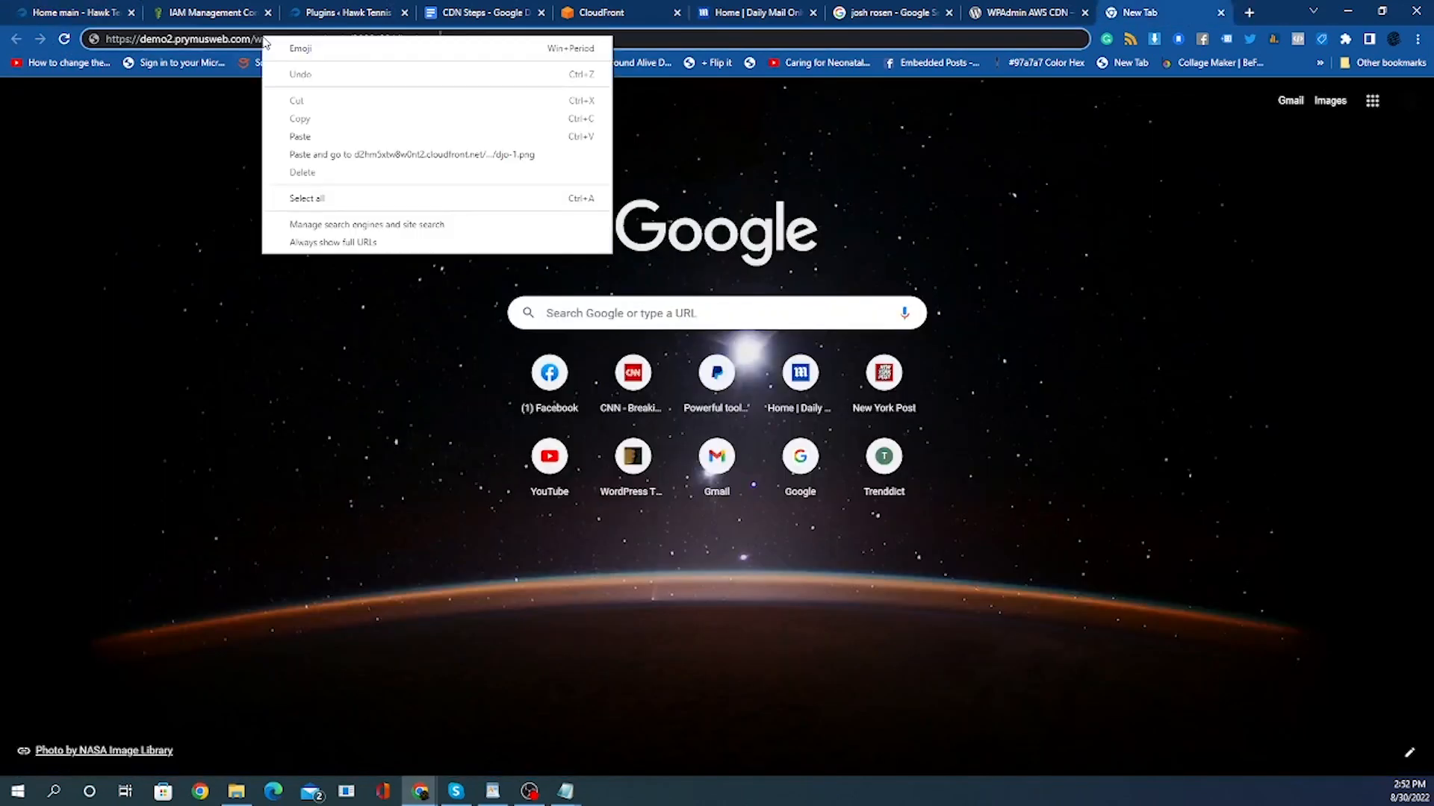
click(224, 39)
right_click(224, 38)
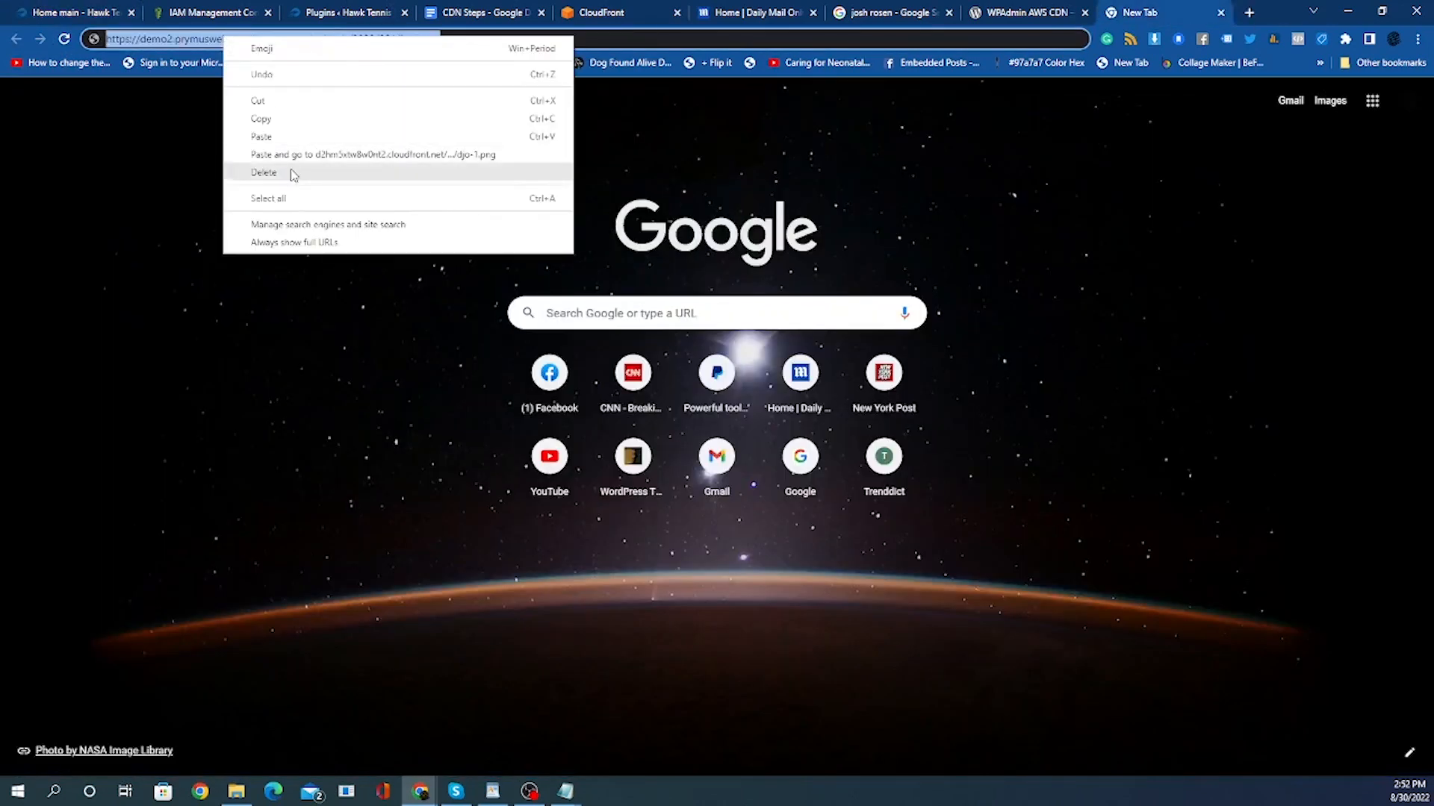
click(261, 136)
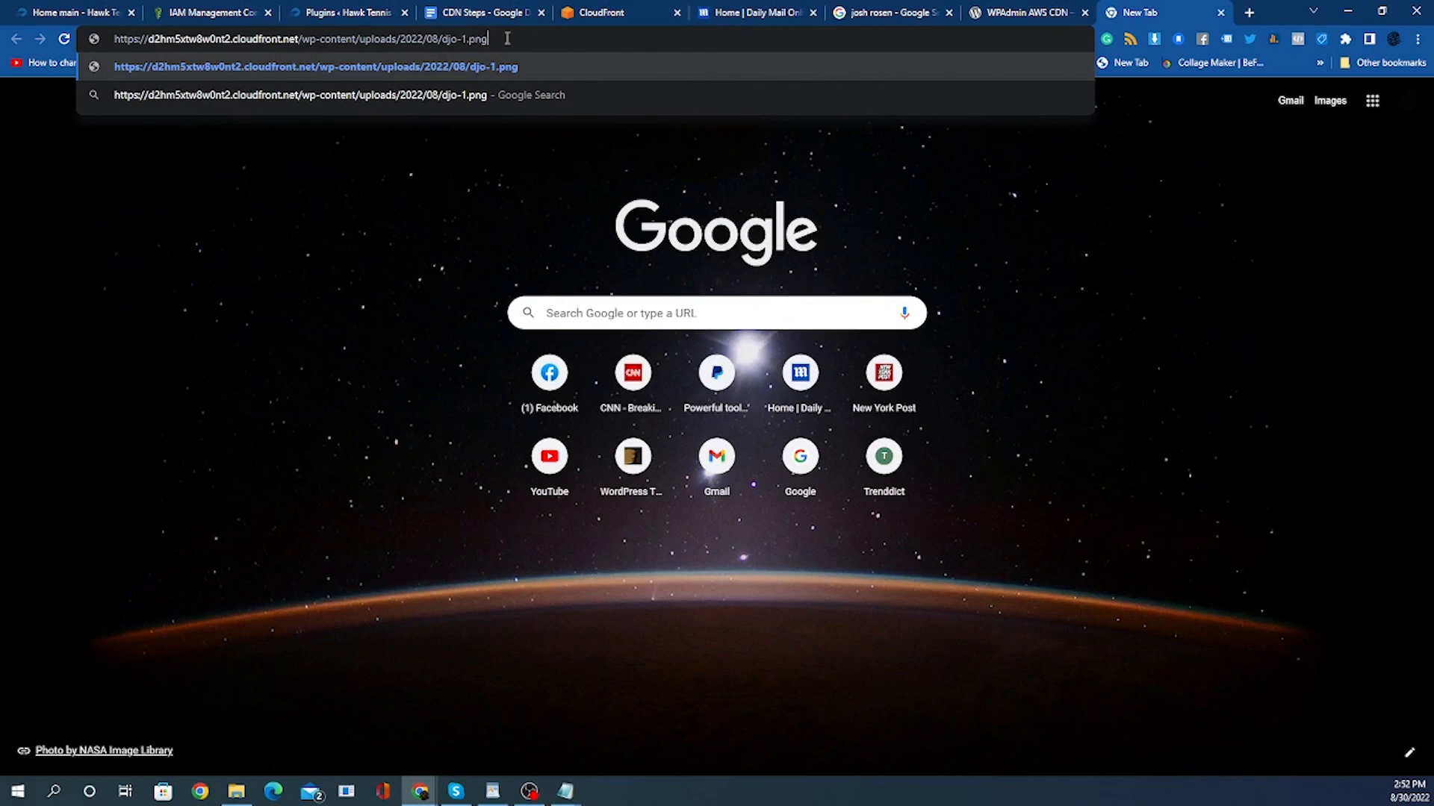
click(1220, 13)
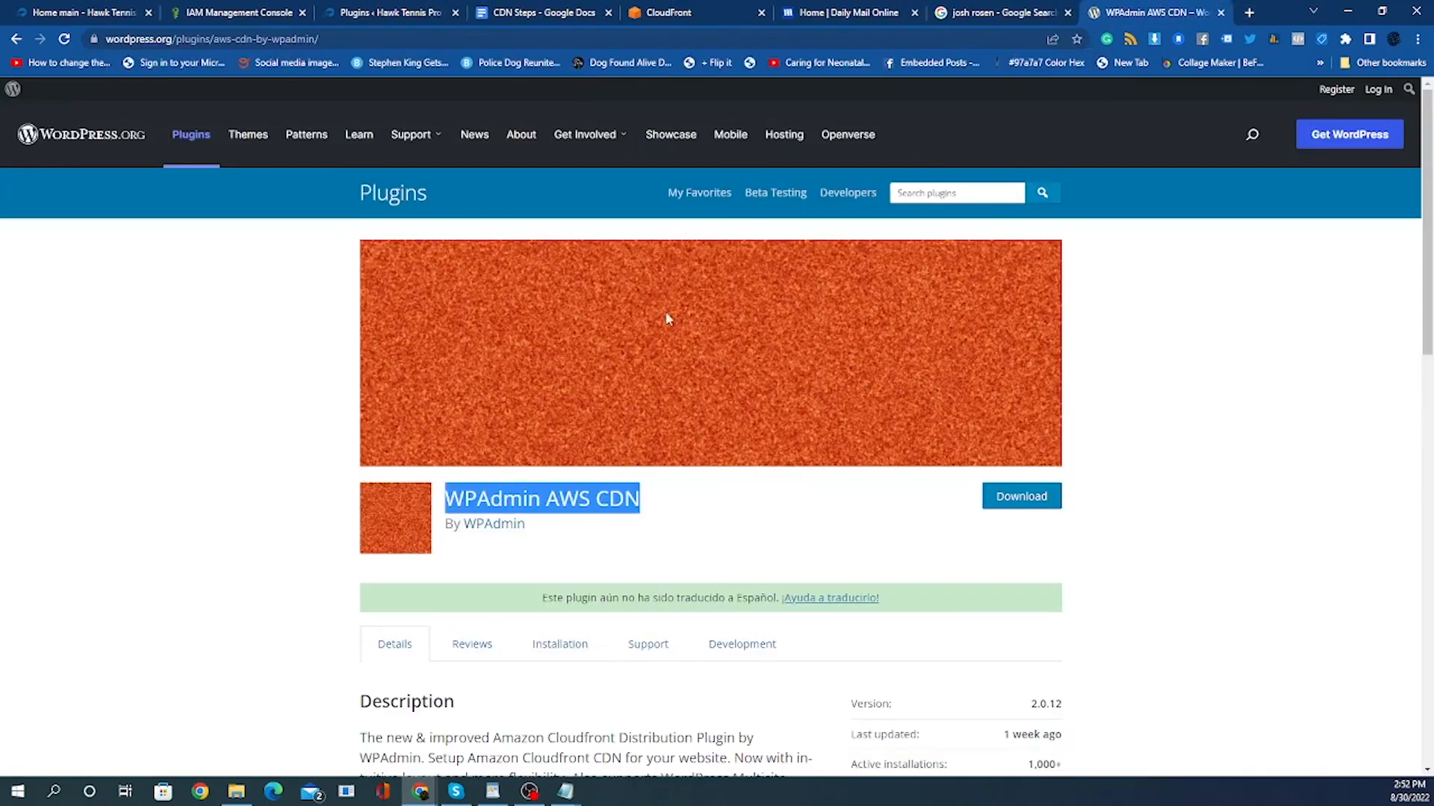
Open the Media Library from the dashboard and view the hawk_logo image's attachment details.
click(94, 10)
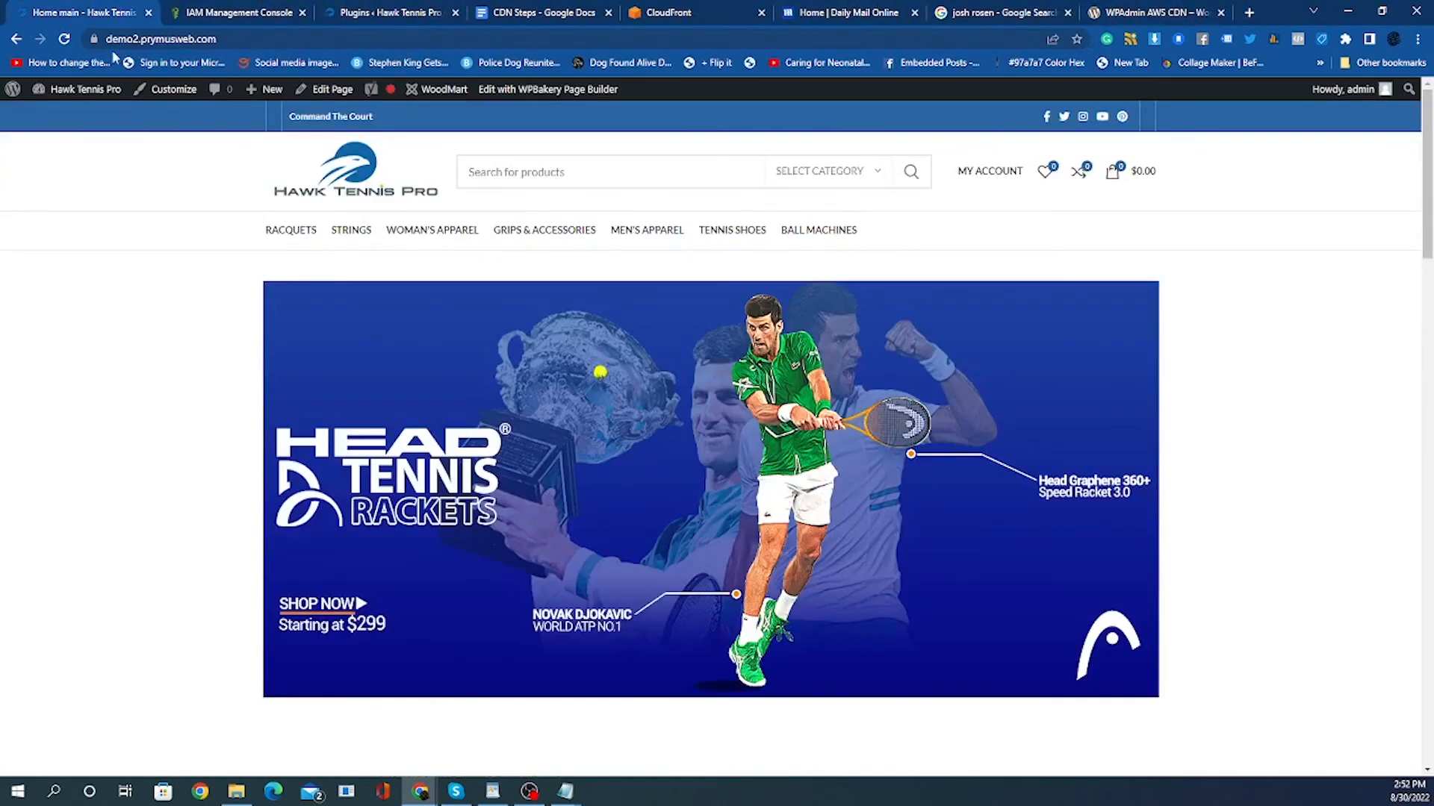
mouse_move(74, 89)
click(66, 120)
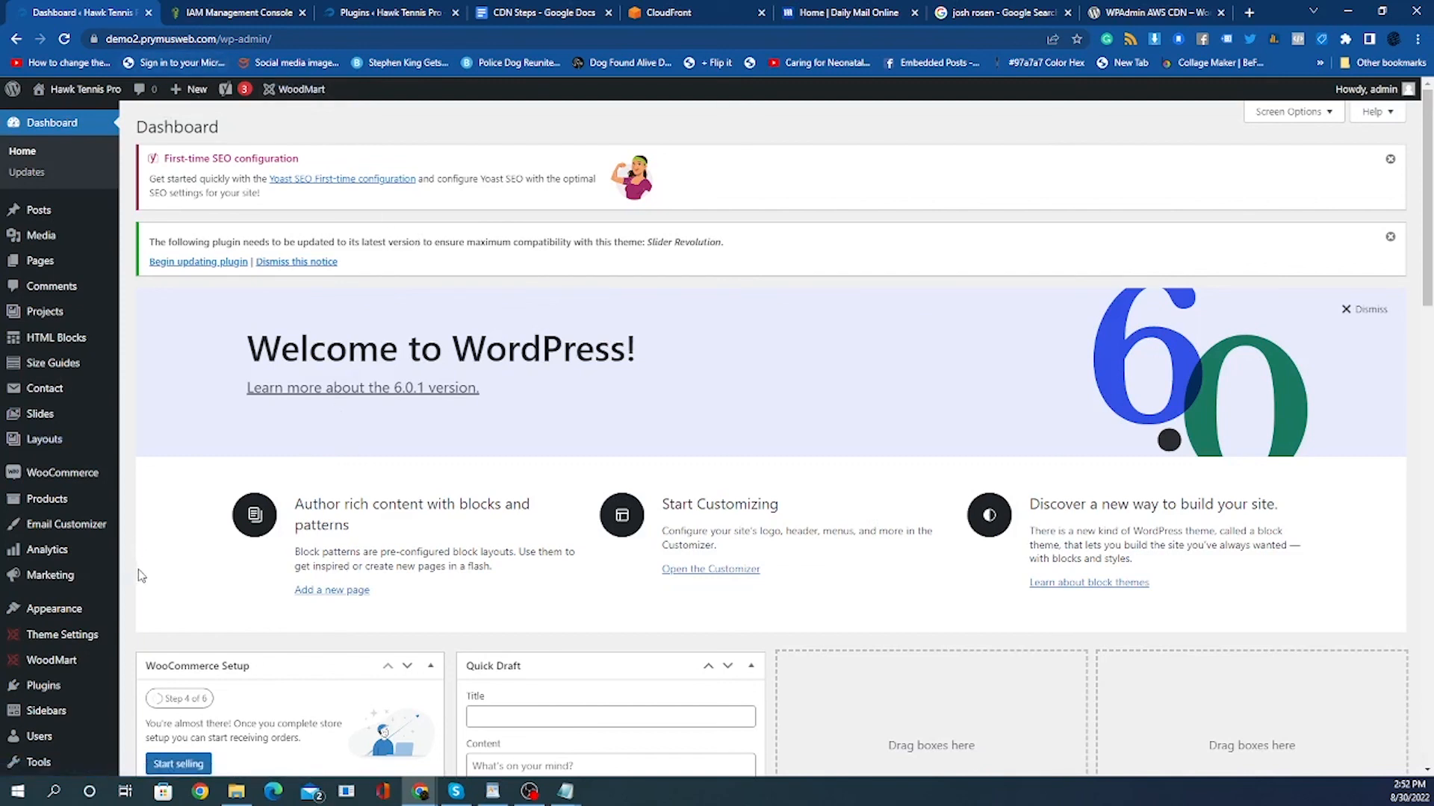
scroll(144, 574, down, 2)
scroll(143, 573, up, 3)
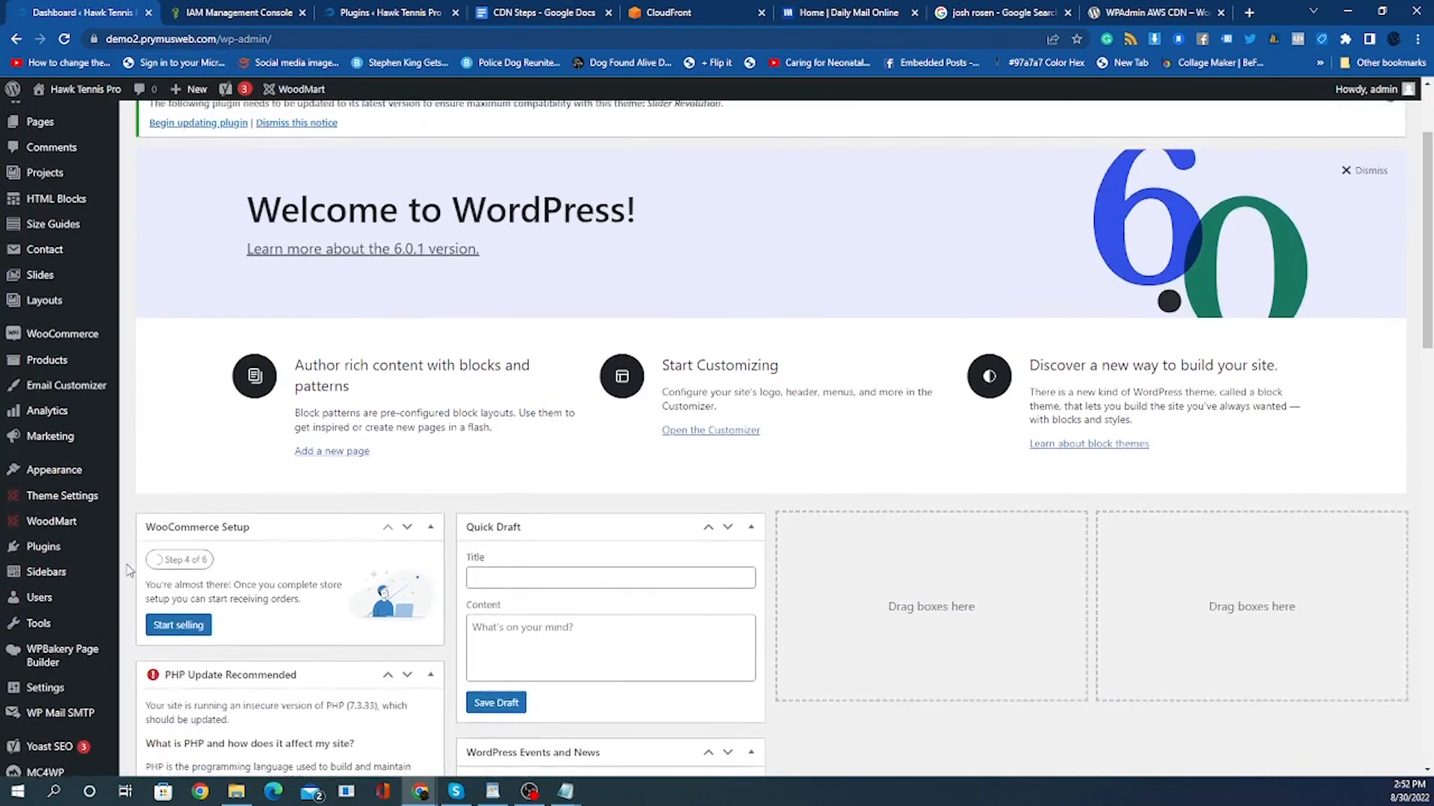
click(47, 235)
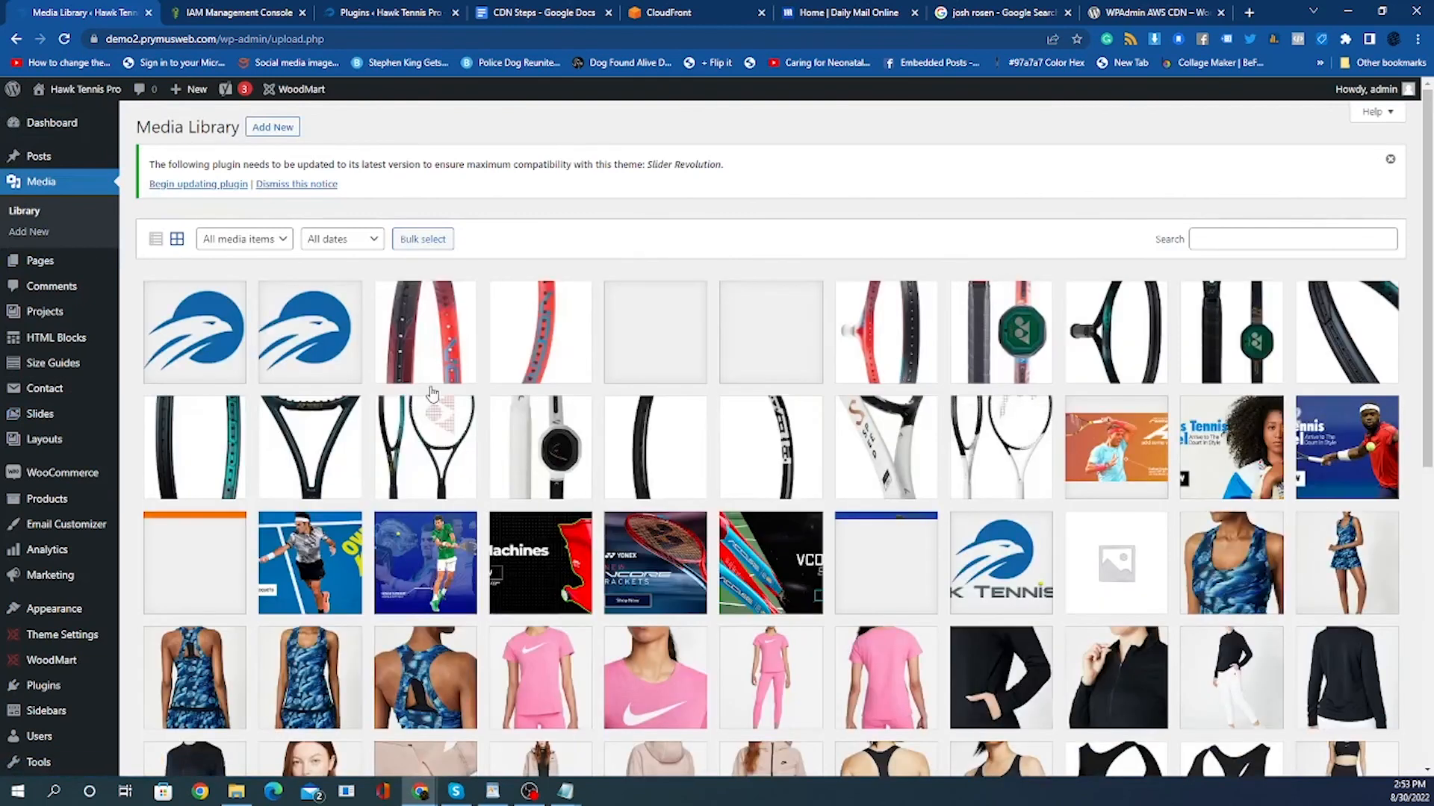
click(290, 327)
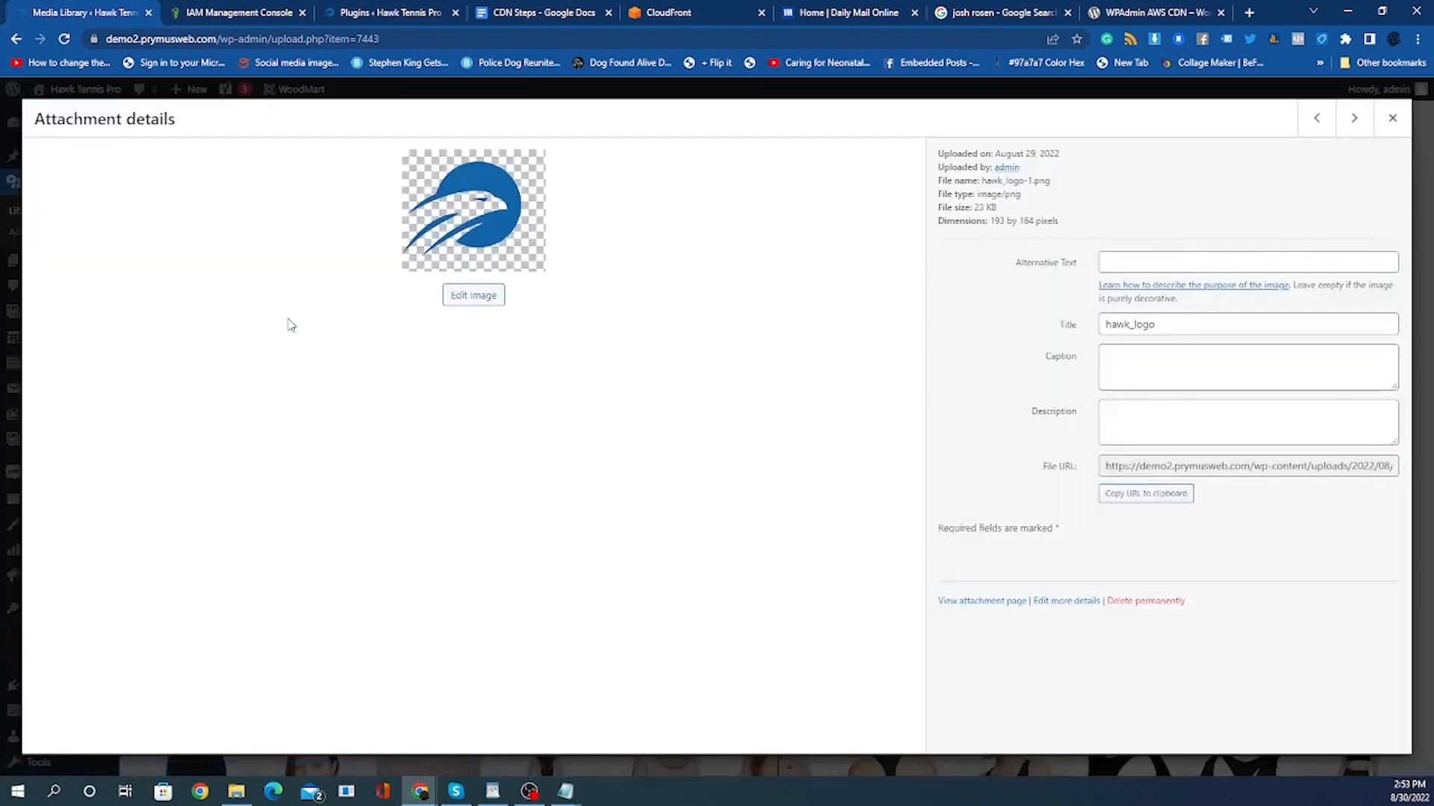
Close the hawk_logo attachment details, open the storefront in a new tab and copy the site logo's image address.
click(1231, 467)
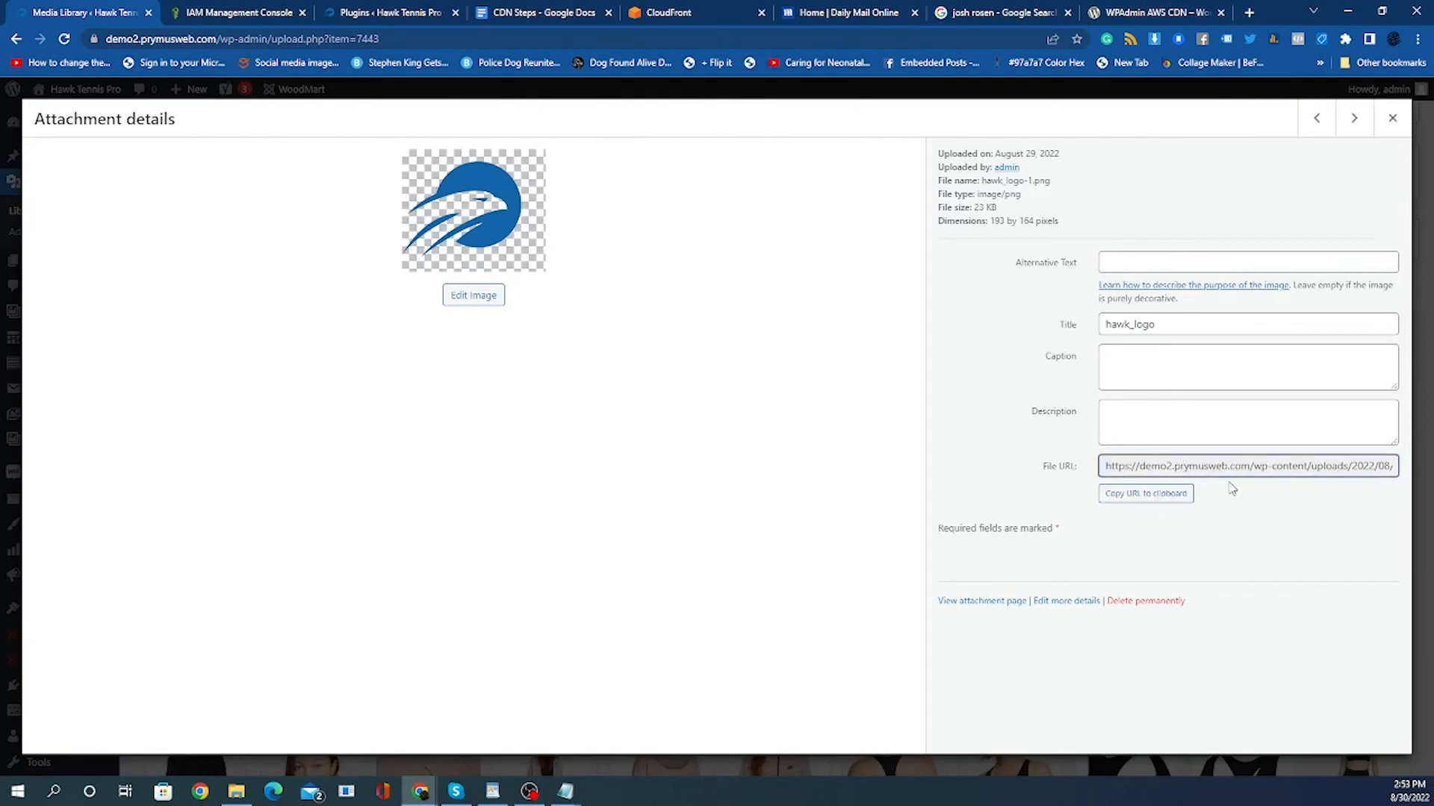
click(1392, 118)
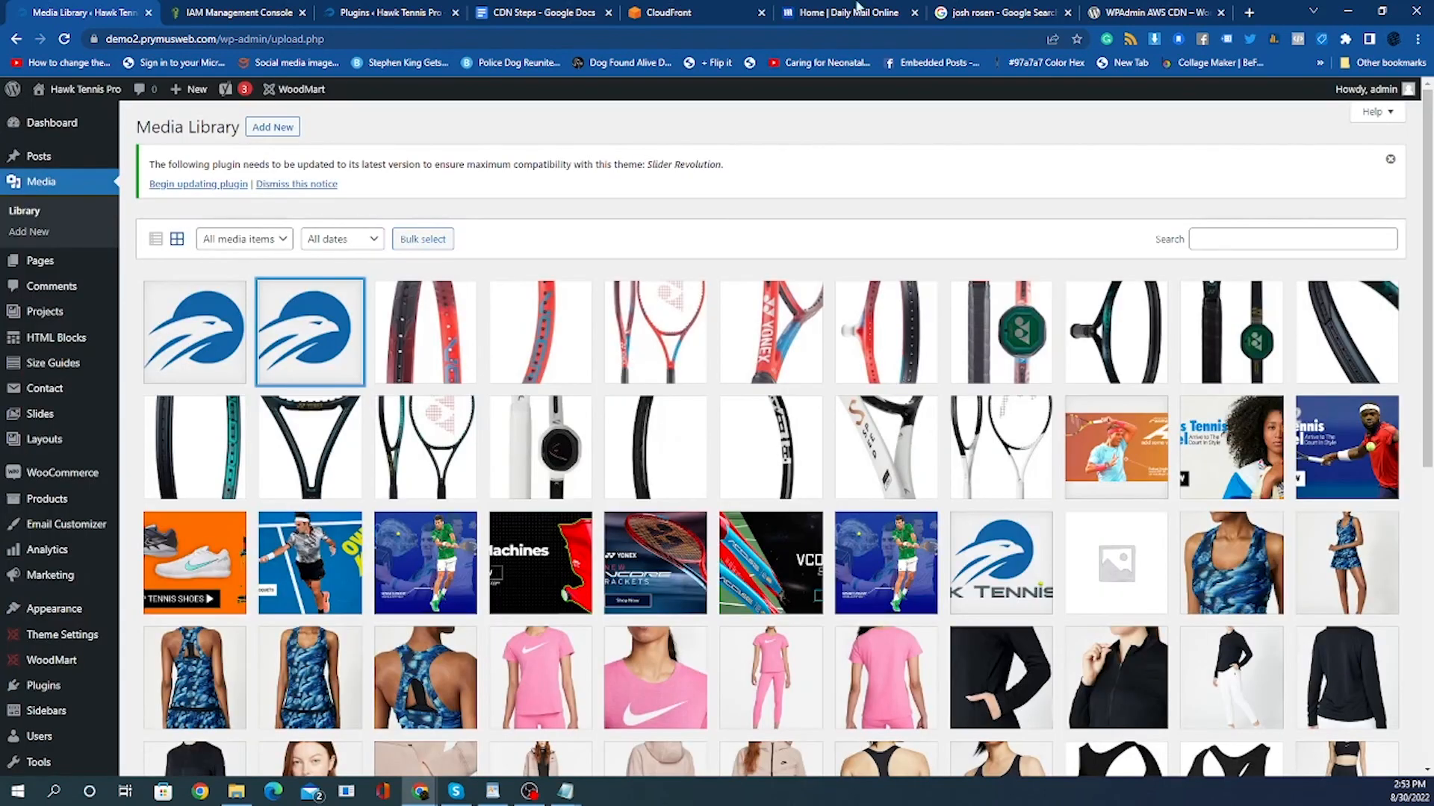
mouse_move(80, 89)
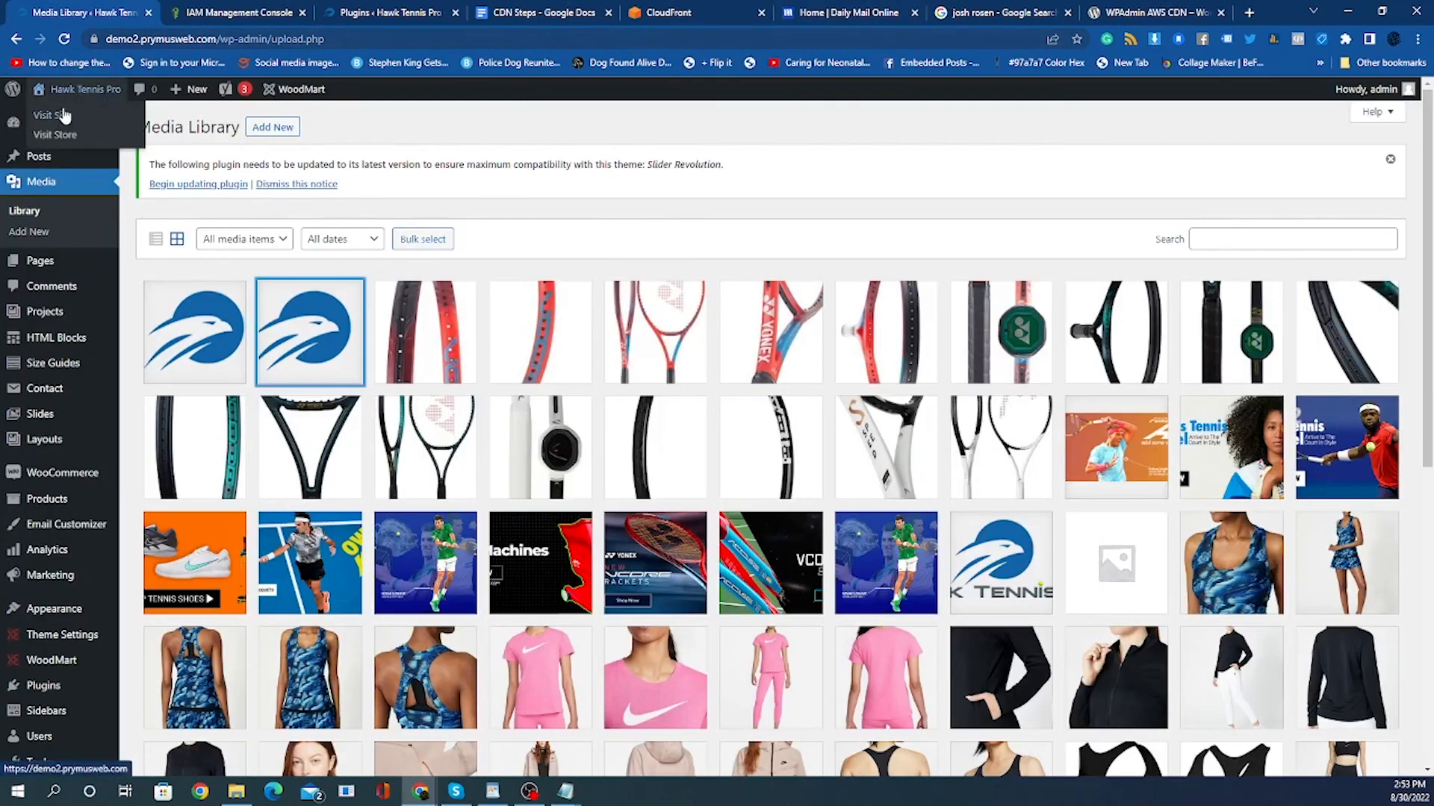
right_click(61, 118)
click(85, 130)
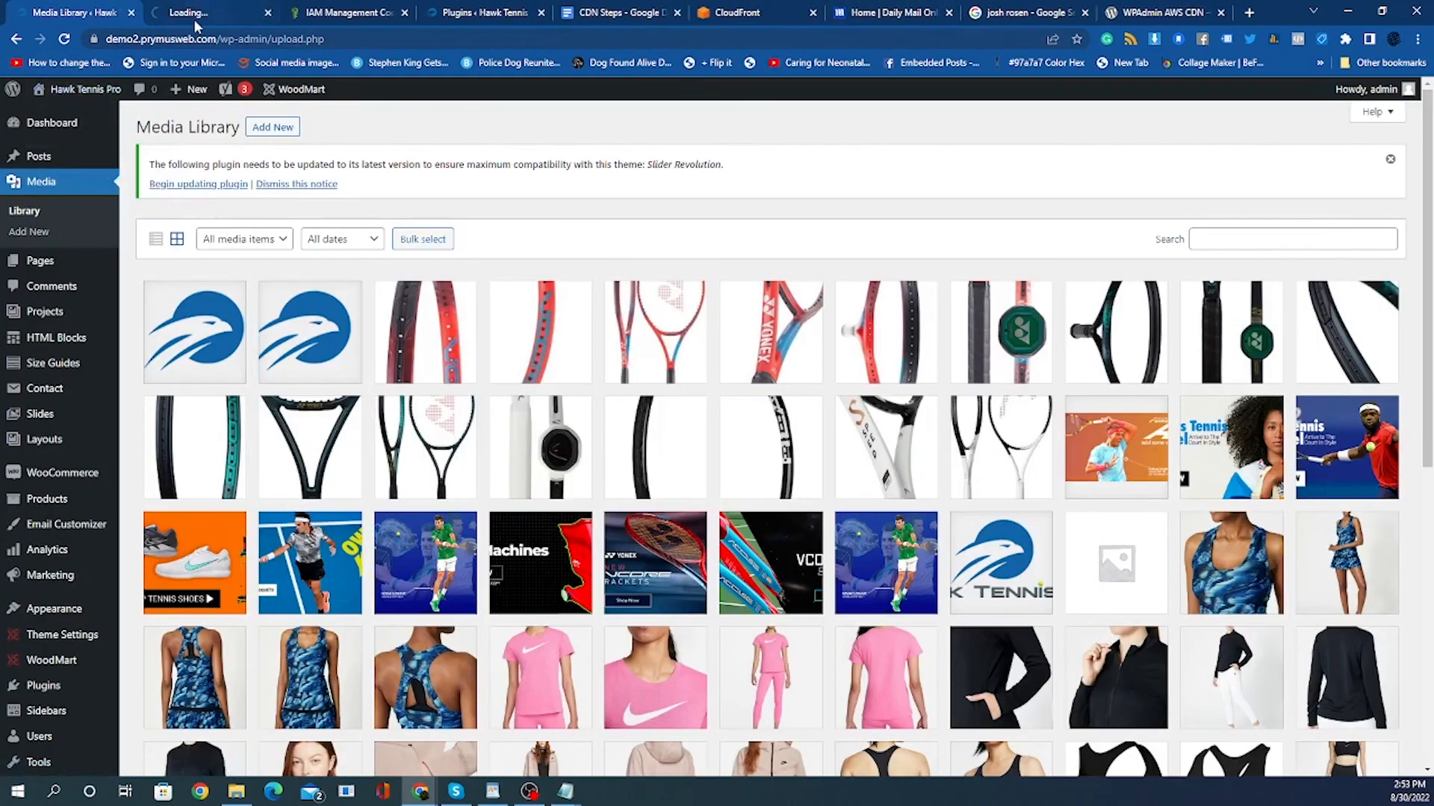
click(193, 15)
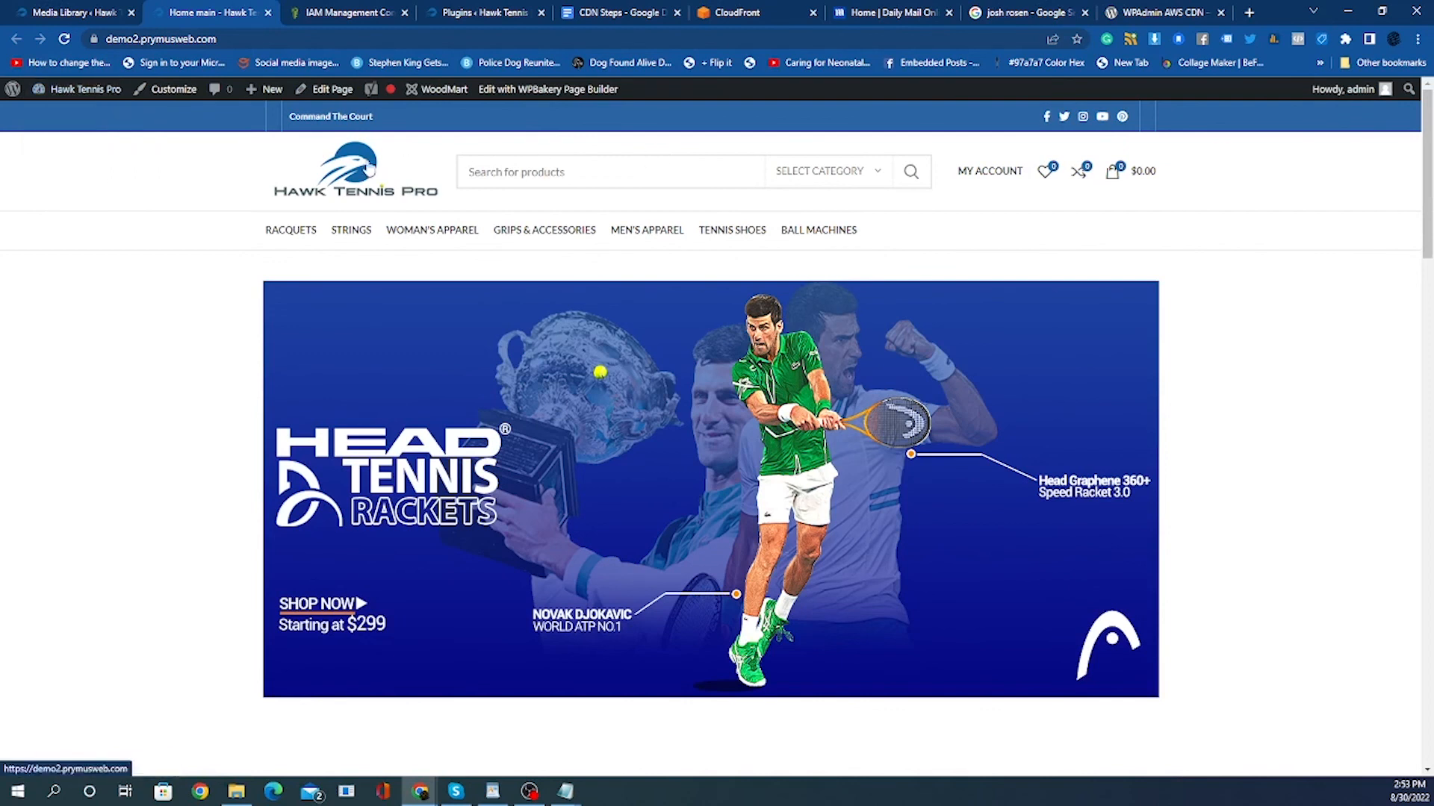
right_click(370, 168)
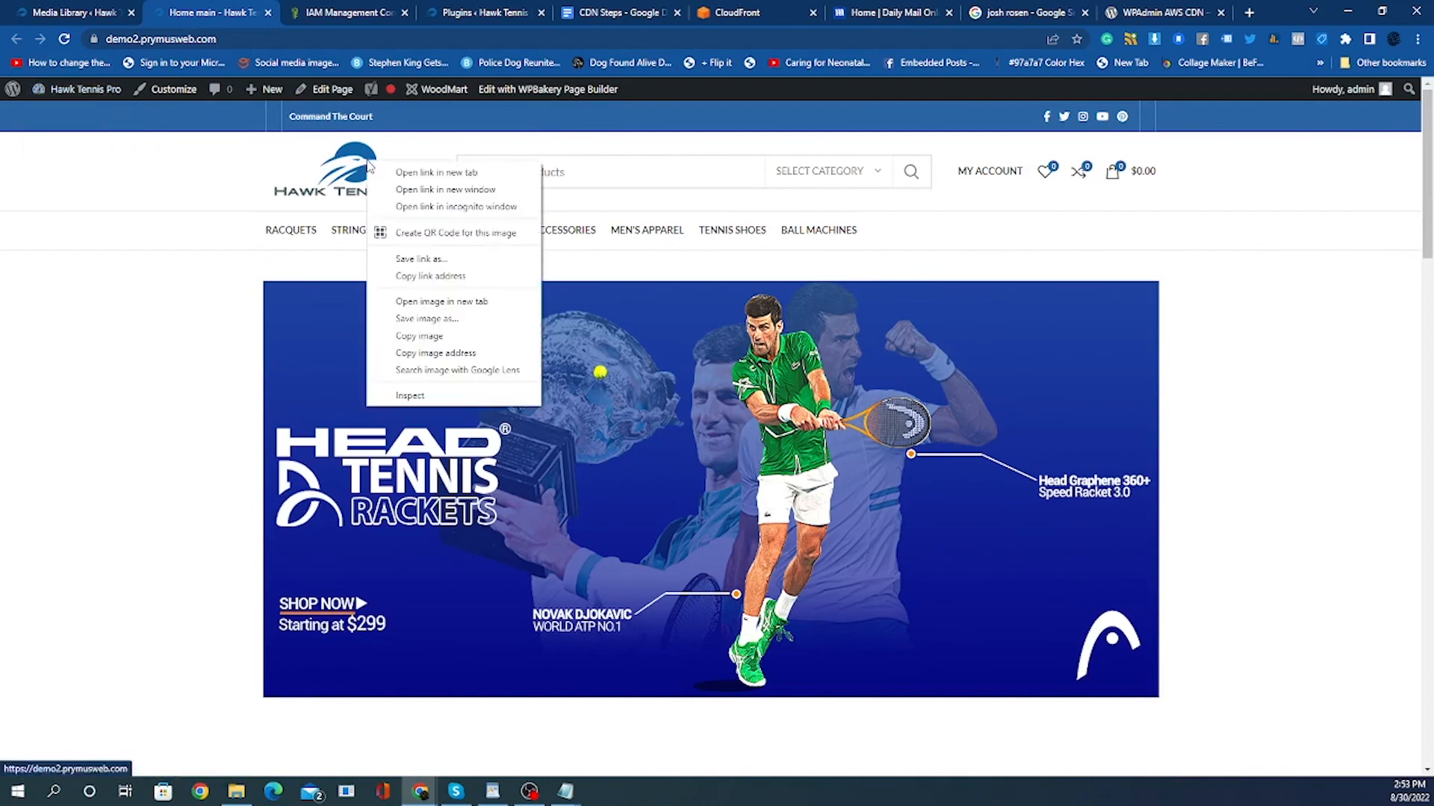
click(427, 355)
Try to paste the copied logo address into the address bar of the WPAdmin AWS CDN plugin page tab.
click(1165, 12)
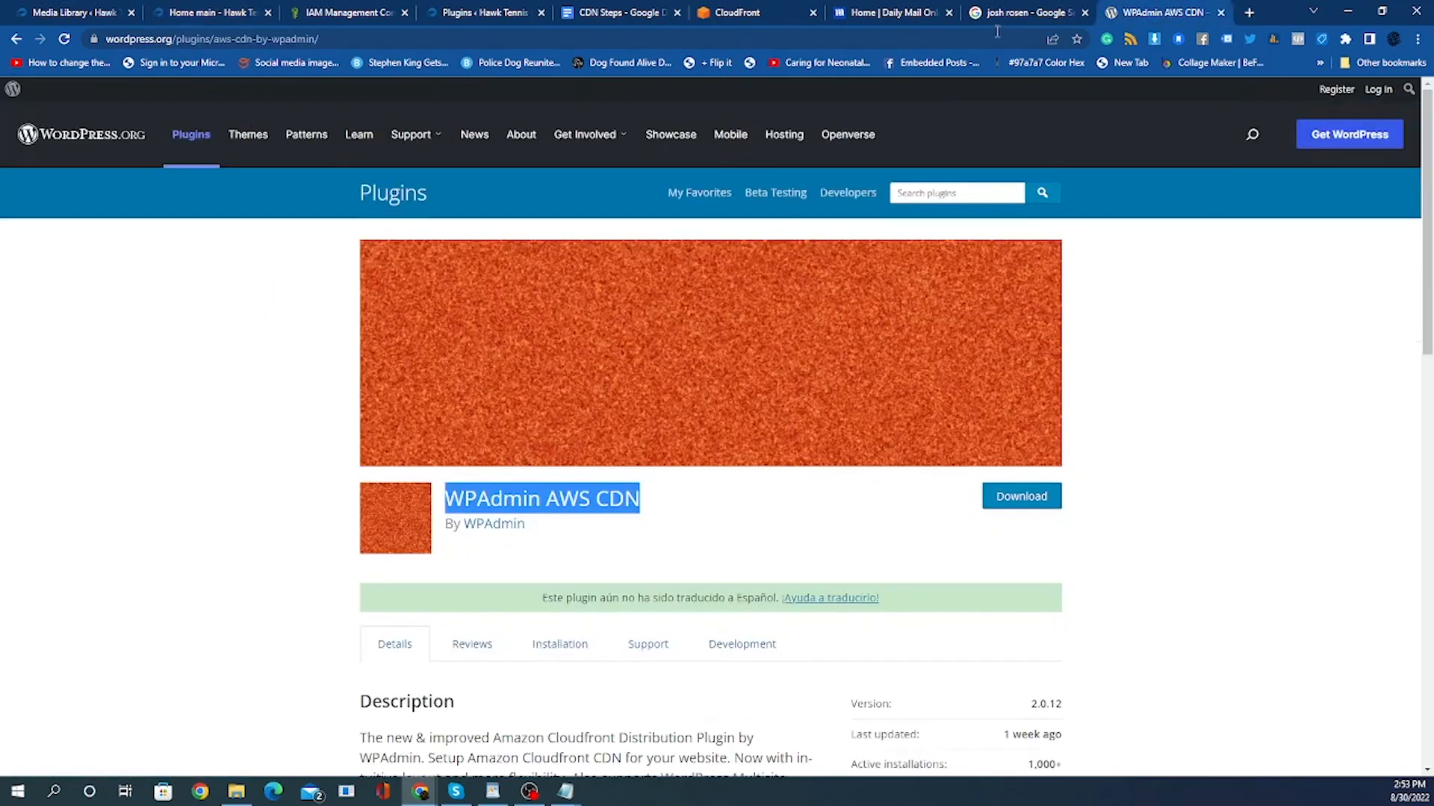
click(997, 34)
right_click(180, 38)
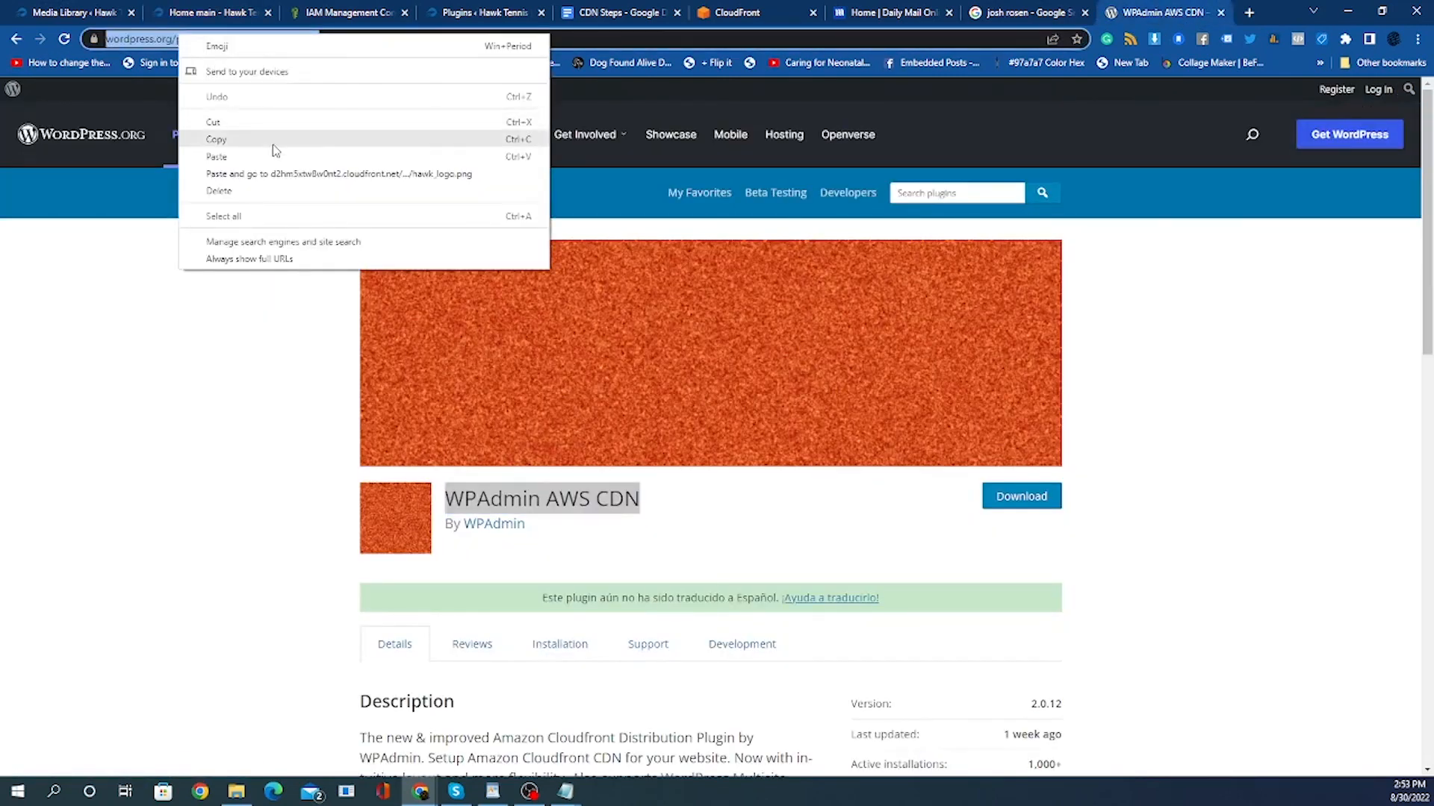
click(271, 145)
right_click(212, 39)
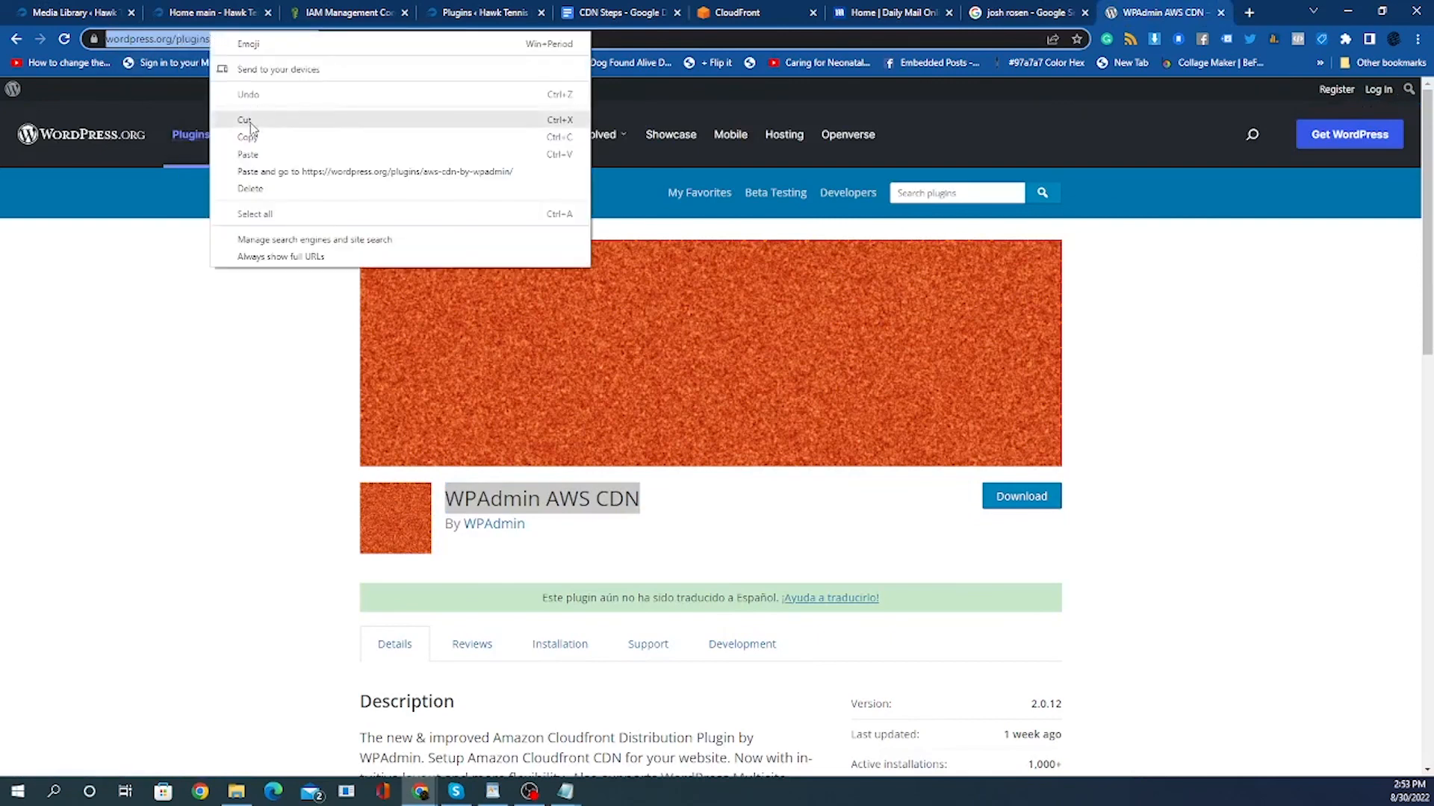
click(247, 155)
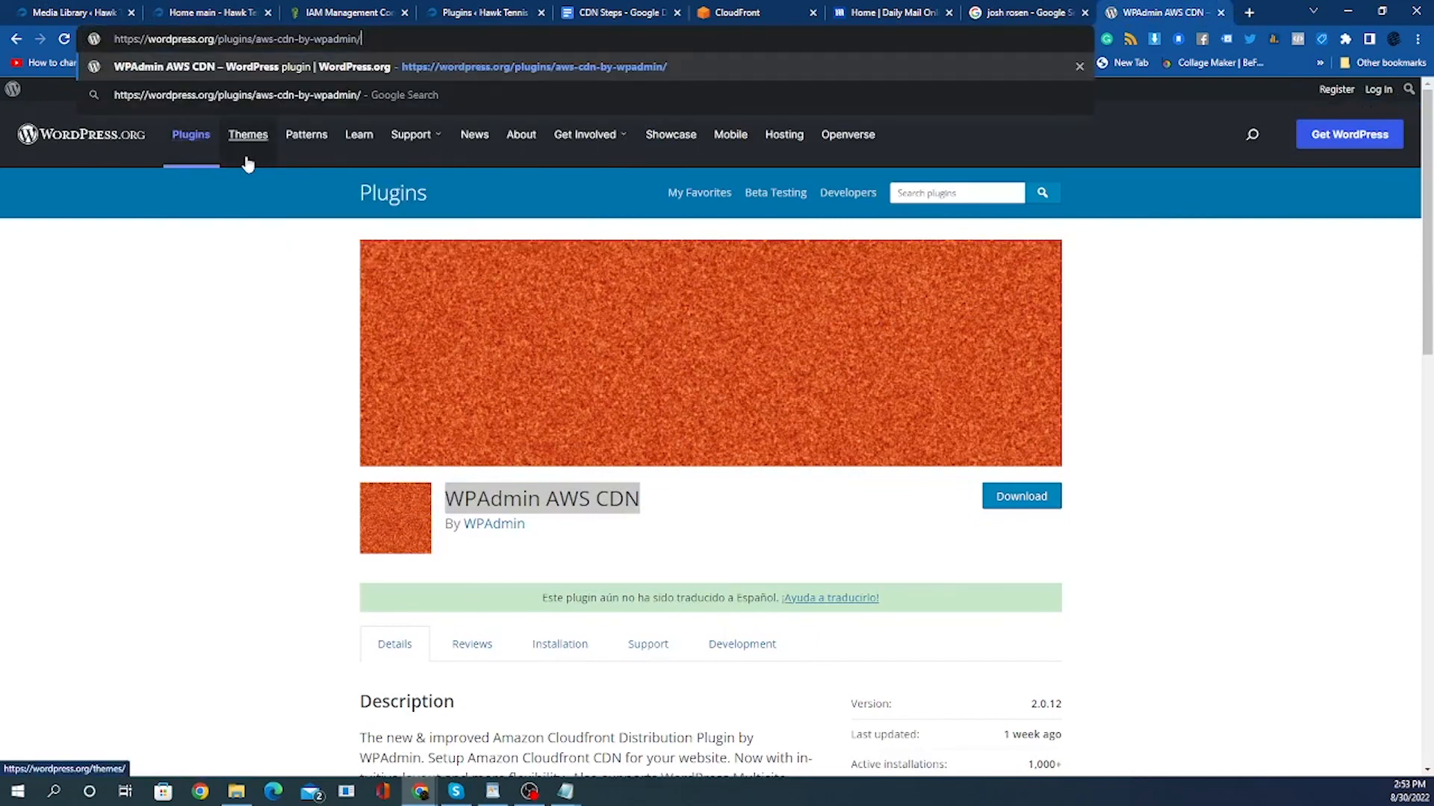
Open the storefront from the admin Plugins tab and copy the site logo's image address again.
click(1015, 13)
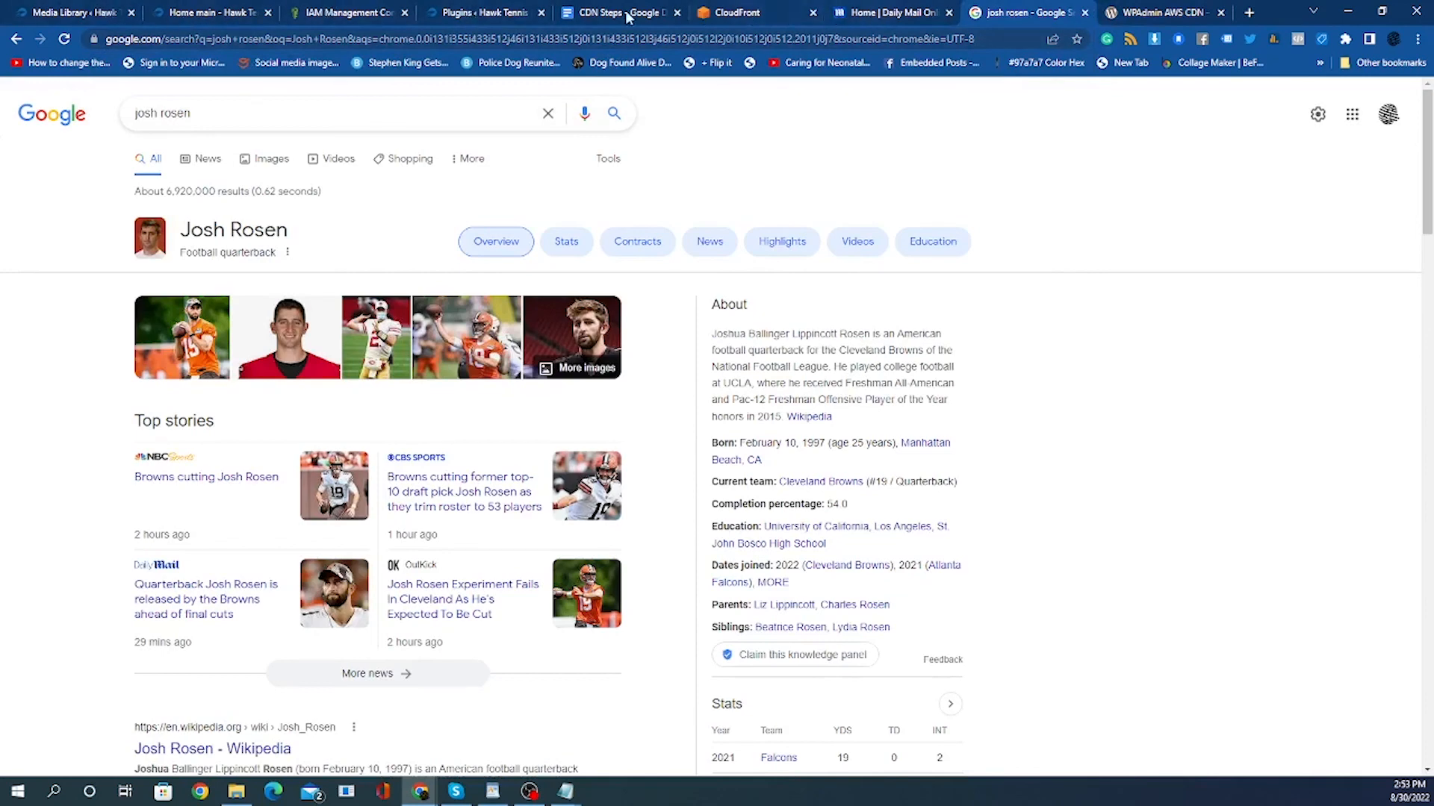
click(453, 16)
mouse_move(87, 92)
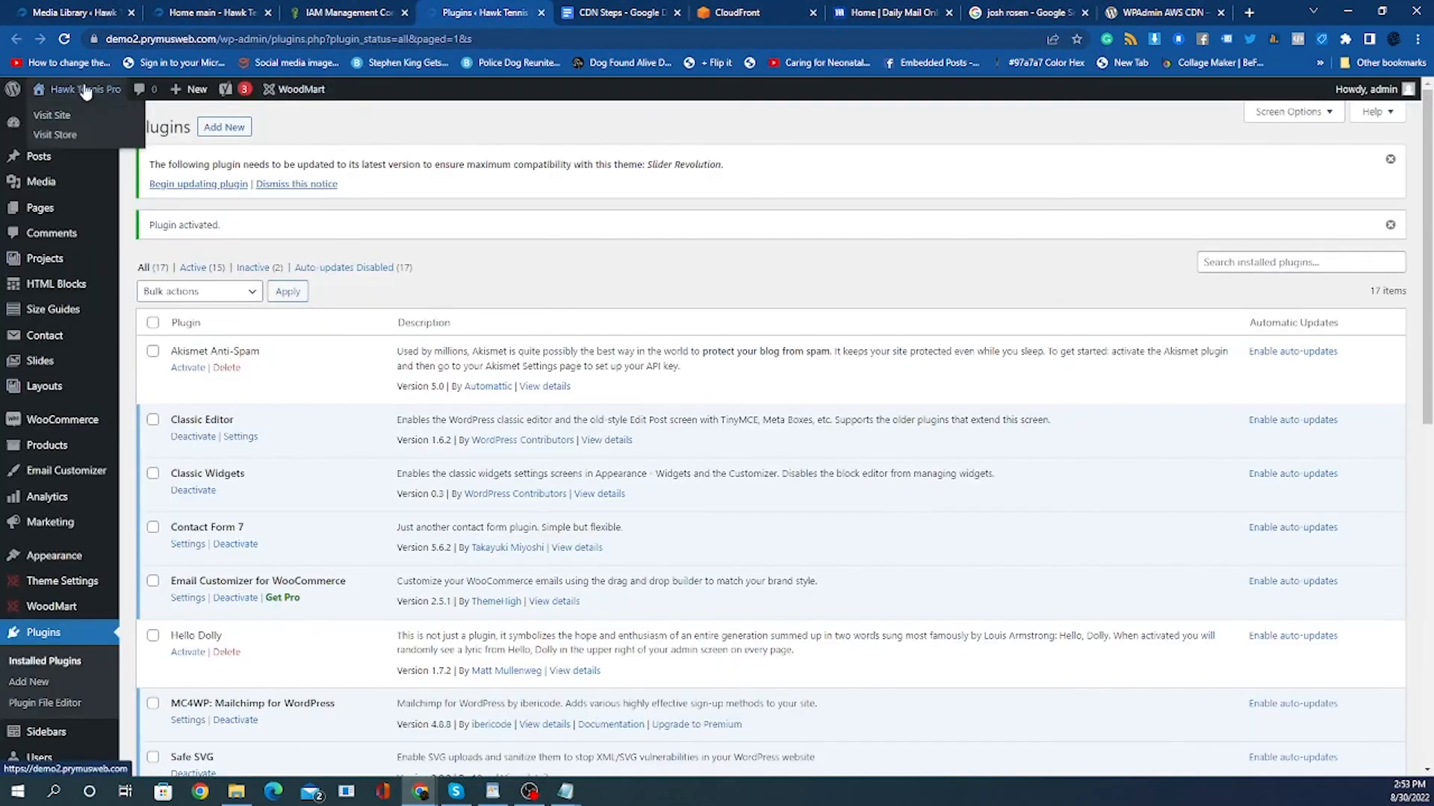
click(78, 125)
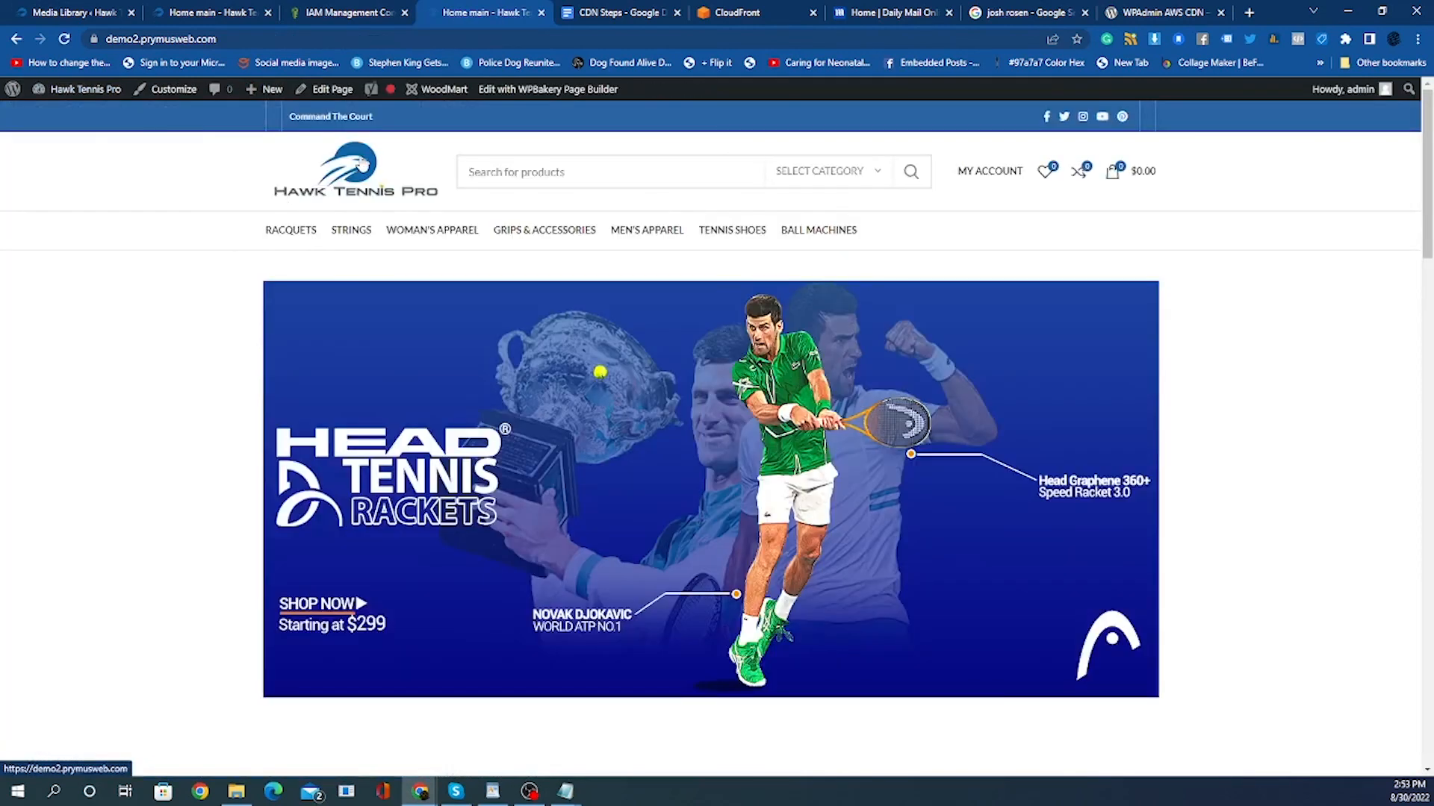
right_click(360, 159)
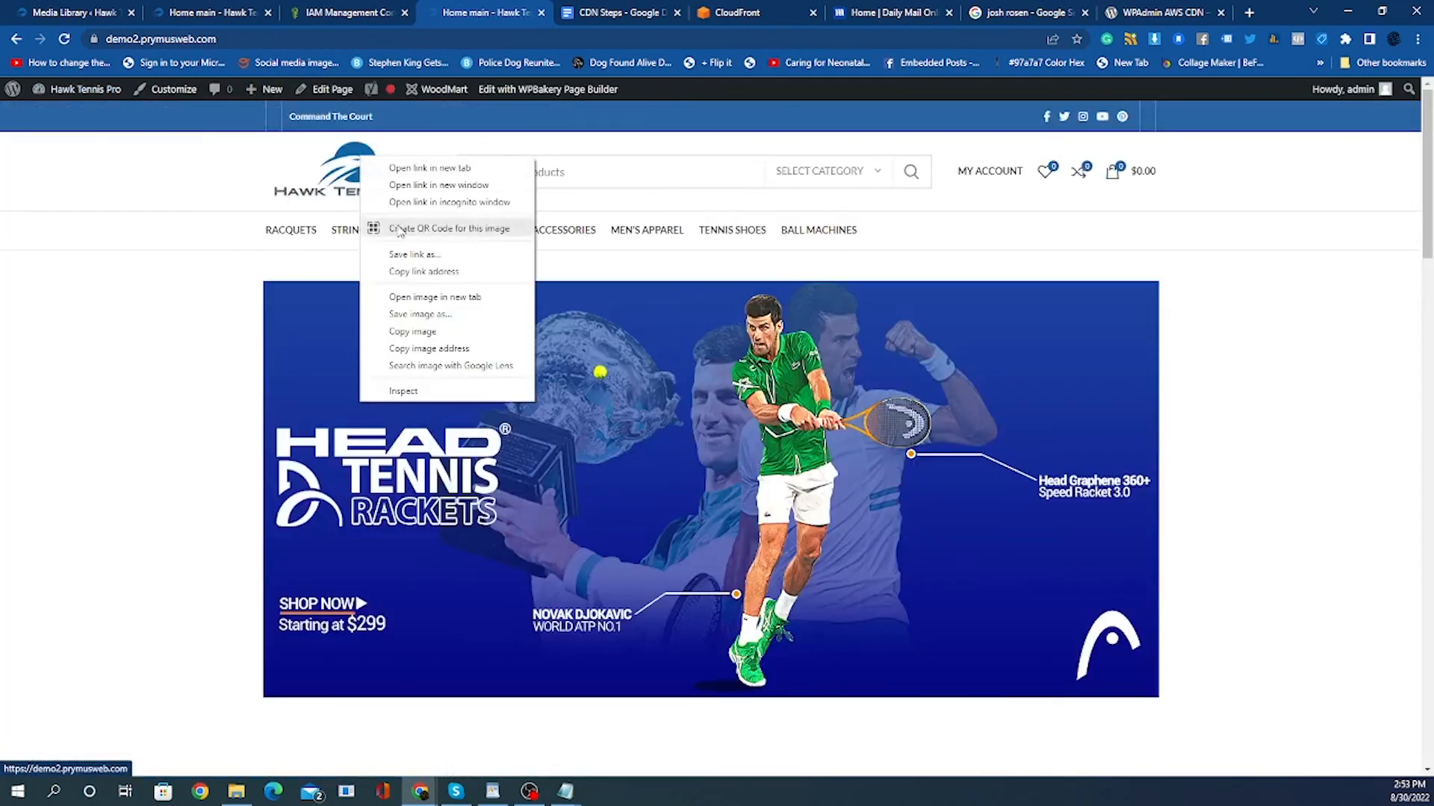
click(429, 348)
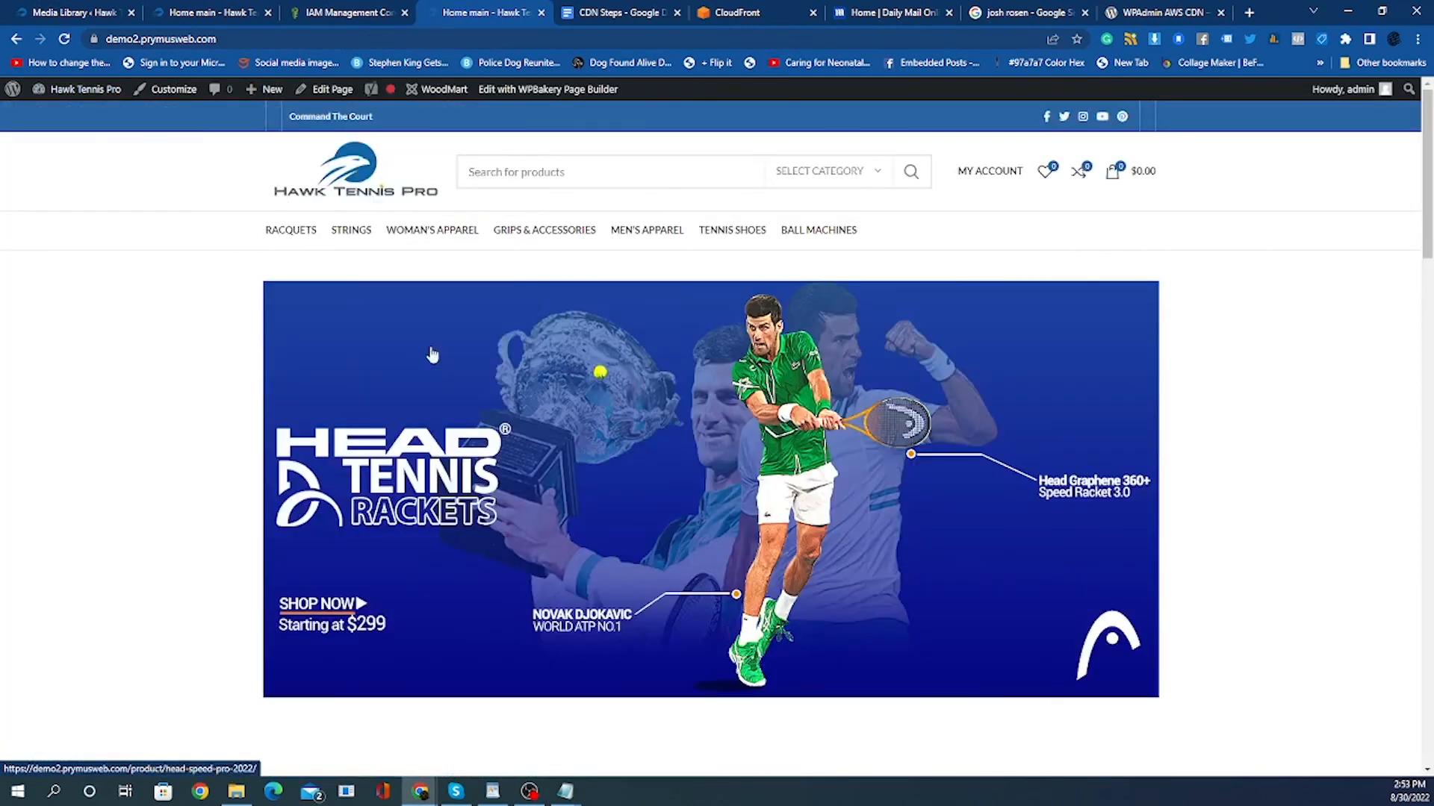
Paste the logo's d2hm5xtw8w0nt2.cloudfront.net image address into the plugin page tab's address bar.
click(1165, 17)
click(255, 42)
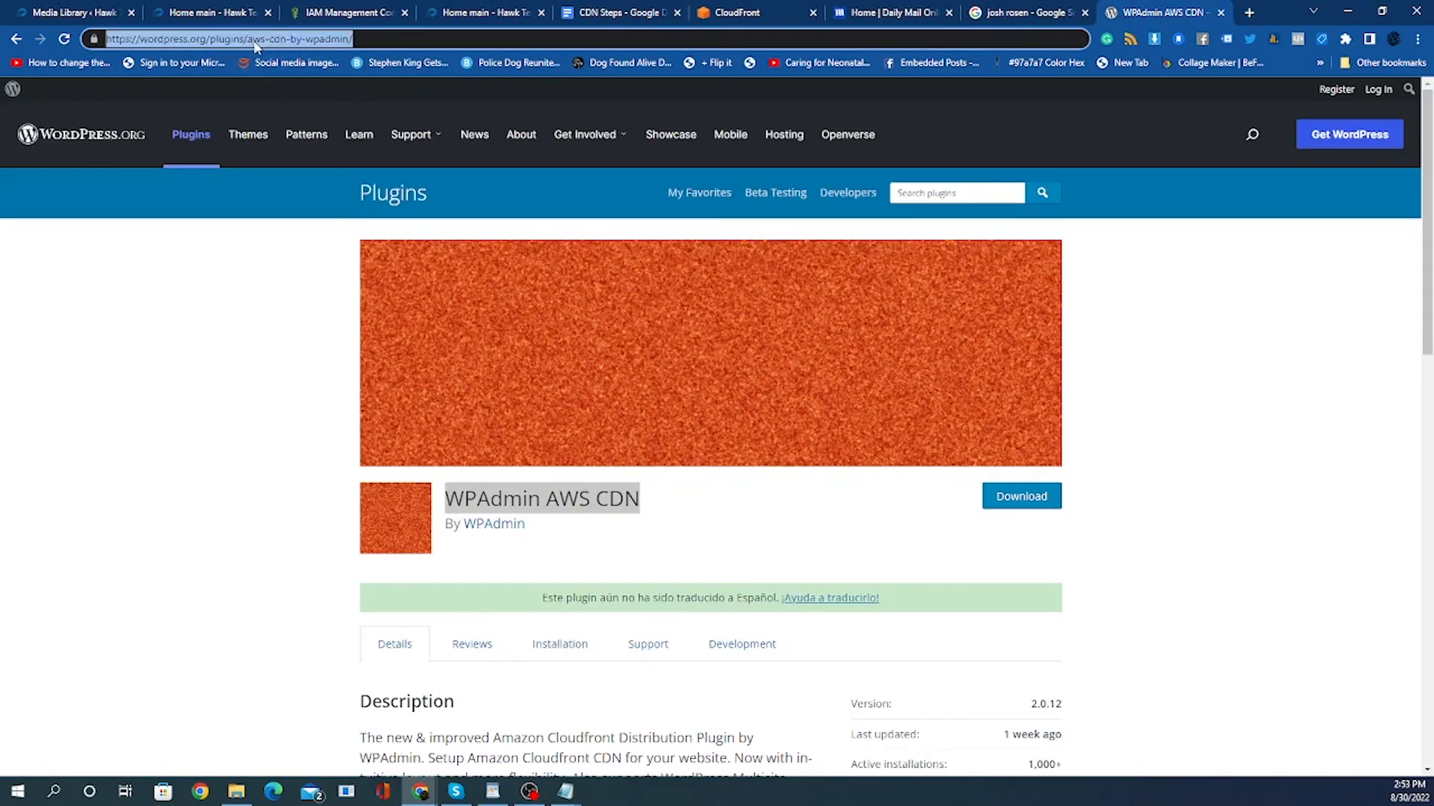
right_click(254, 42)
click(312, 165)
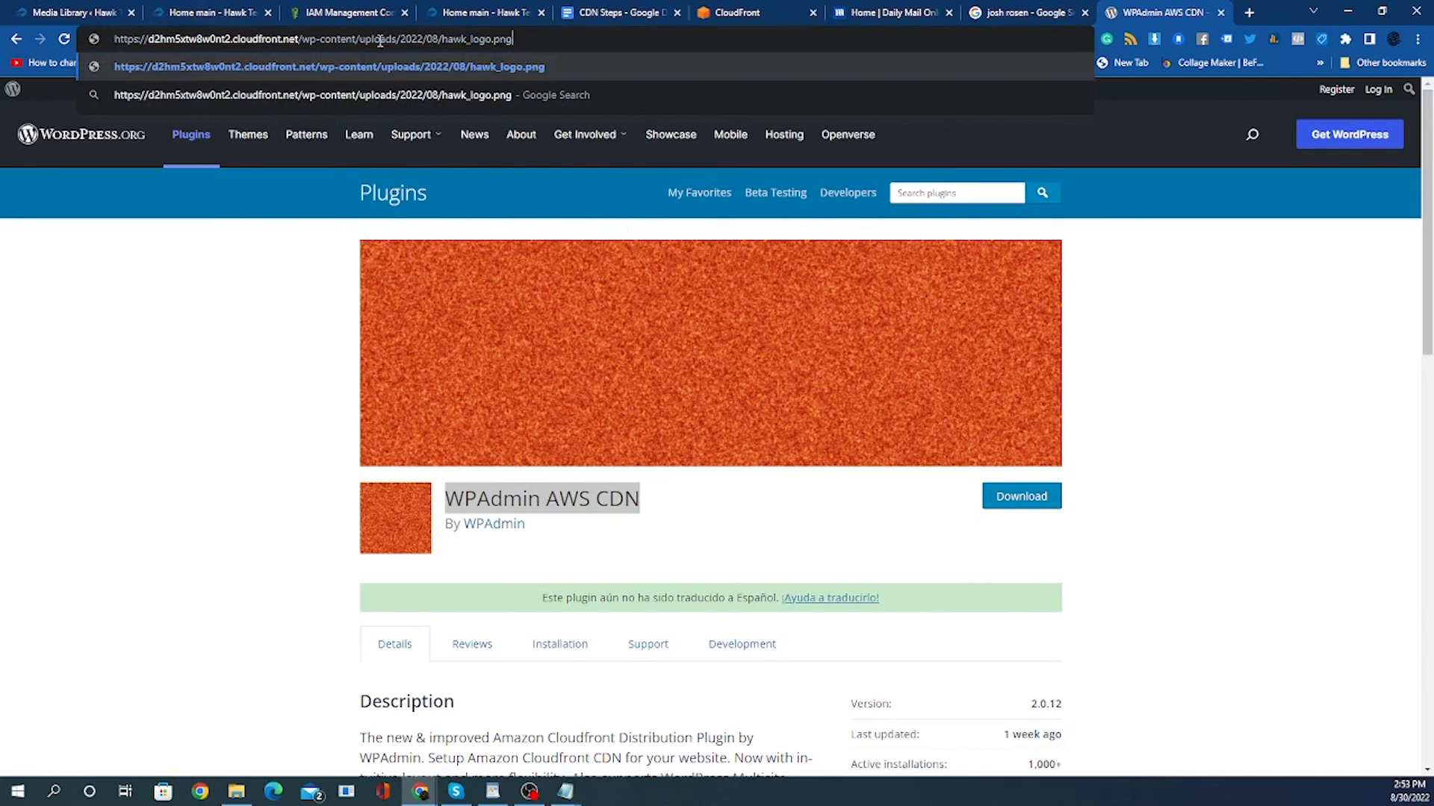
click(1217, 529)
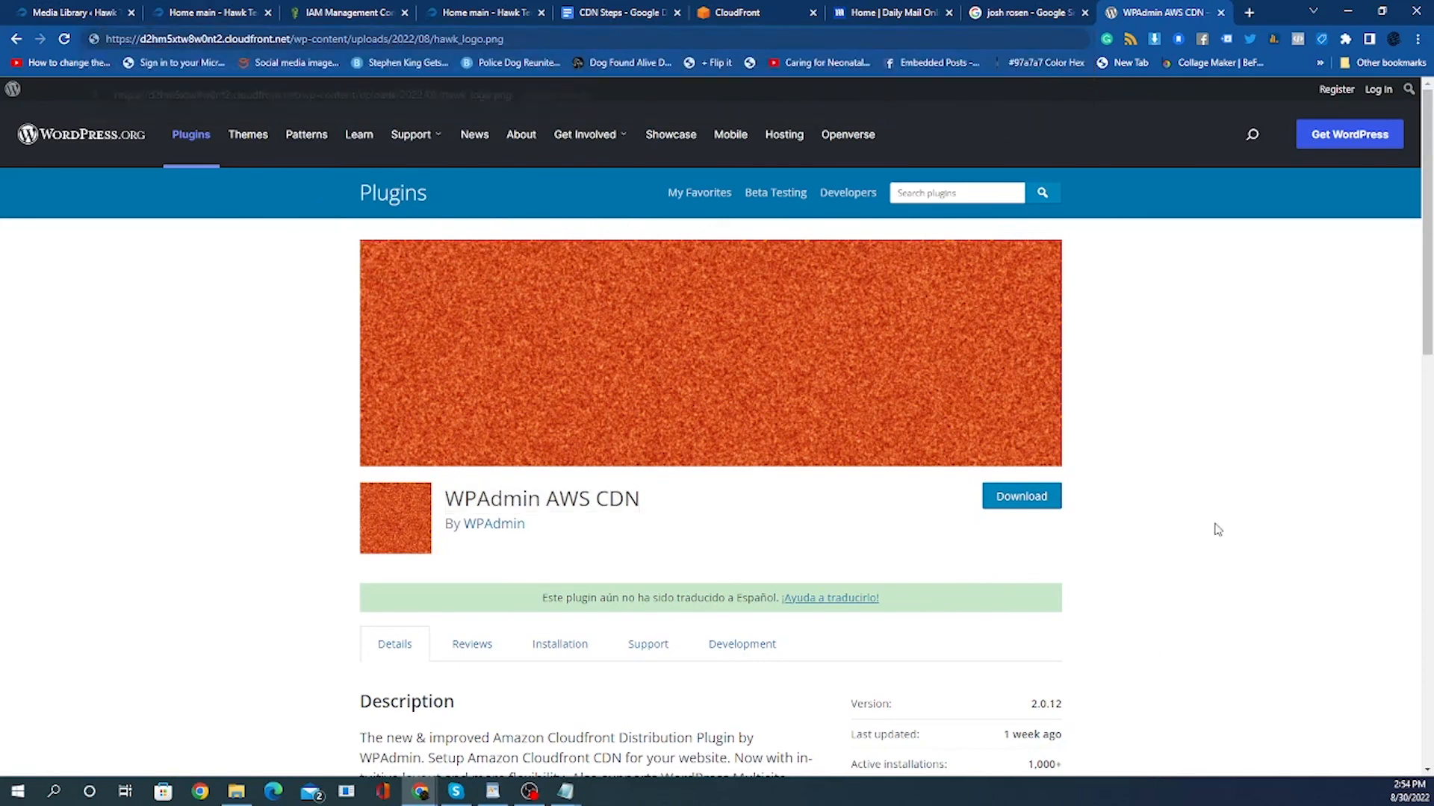